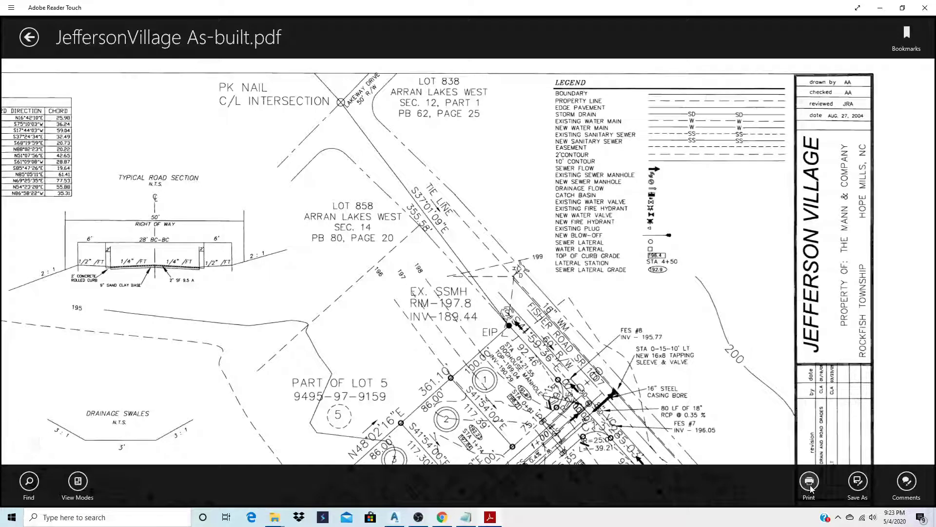
- Examine the Jefferson Village as-built plan, including the legend, lots, utilities and the water main along Fisher Road
{"action": "left_click", "coordinate": [714, 266]}
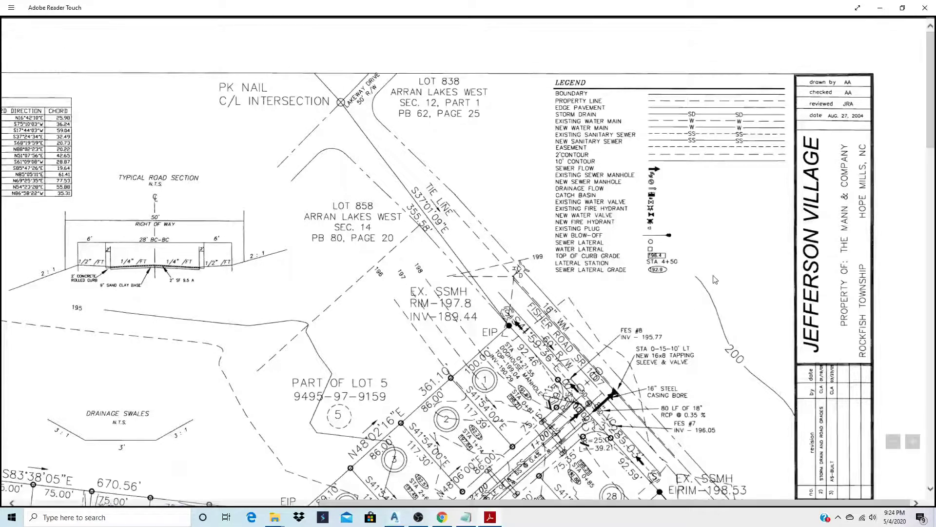
{"action": "left_click", "coordinate": [914, 442]}
{"action": "left_click", "coordinate": [893, 442]}
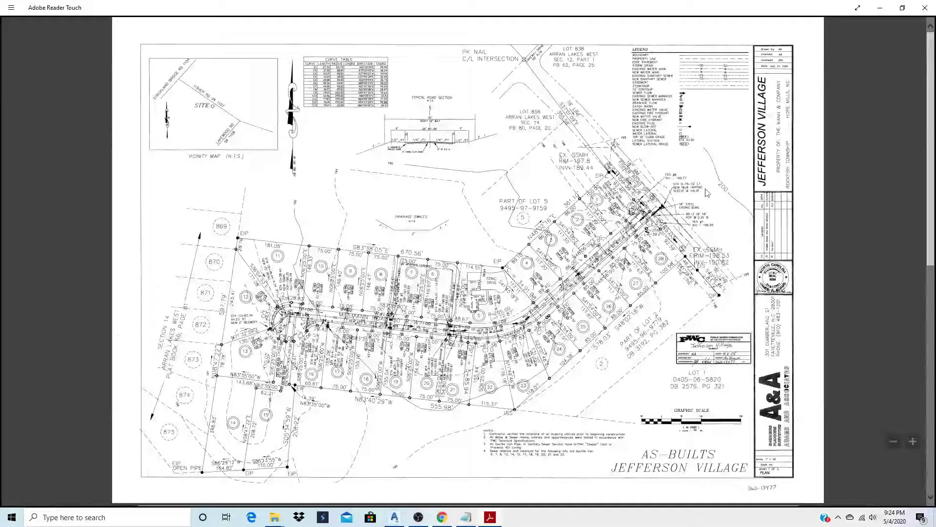
{"action": "left_click", "coordinate": [913, 442]}
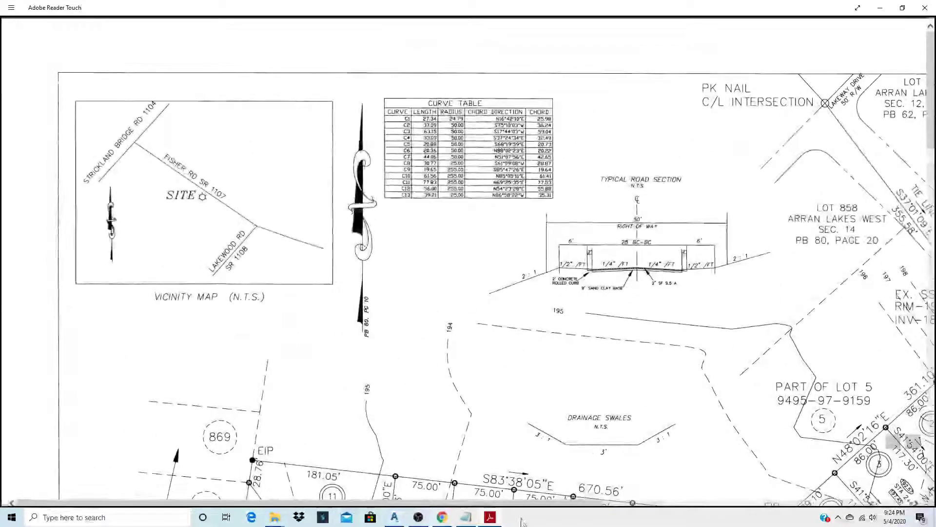
{"action": "left_click_drag", "start_coordinate": [538, 501], "coordinate": [779, 501]}
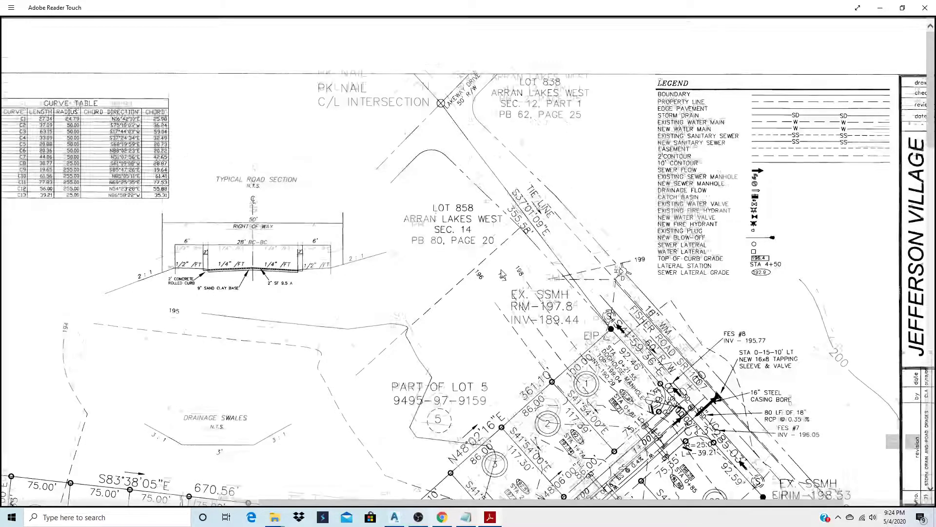
{"action": "scroll", "coordinate": [468, 263], "scroll_direction": "down", "scroll_amount": 5}
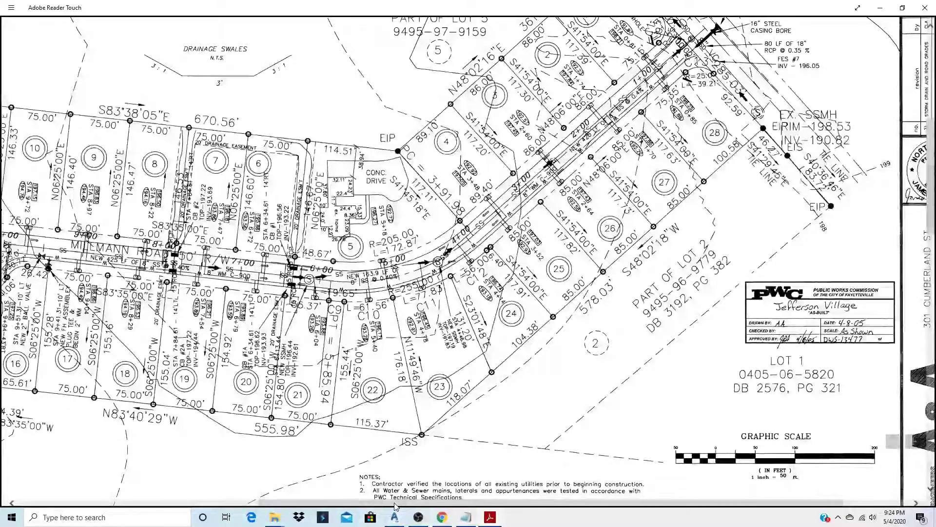
{"action": "left_click_drag", "start_coordinate": [395, 505], "coordinate": [273, 506]}
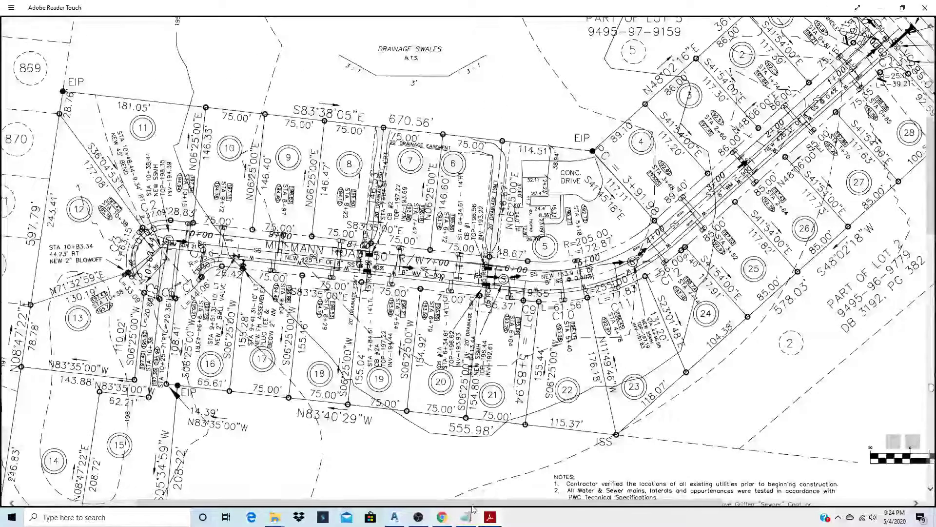
{"action": "left_click_drag", "start_coordinate": [482, 504], "coordinate": [778, 510]}
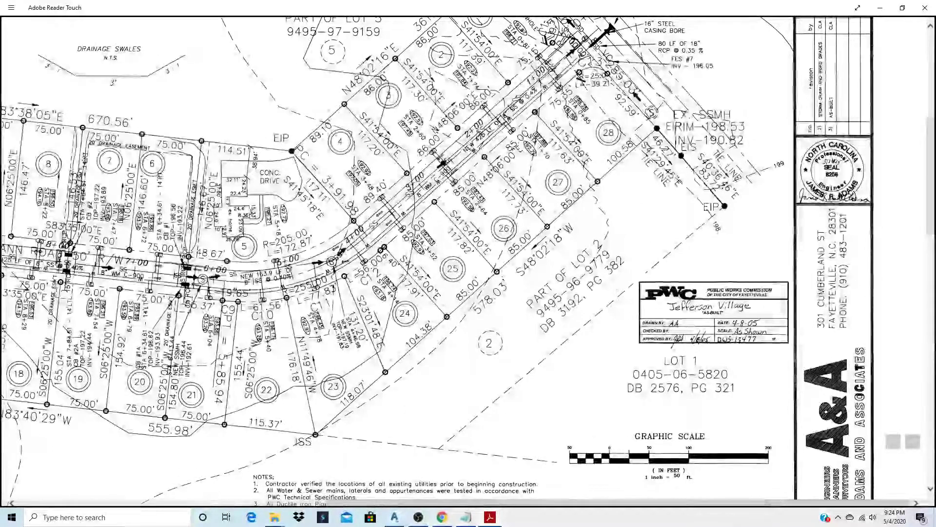
{"action": "scroll", "coordinate": [930, 190], "scroll_direction": "up", "scroll_amount": 5}
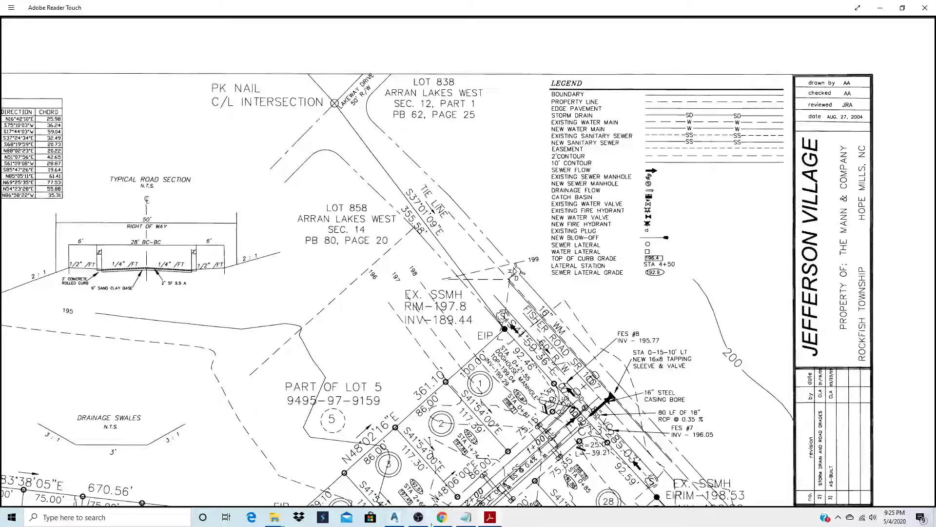
- Switch to Civil 3D and erase the existing blue water line along Fisher Road
{"action": "left_click", "coordinate": [394, 518]}
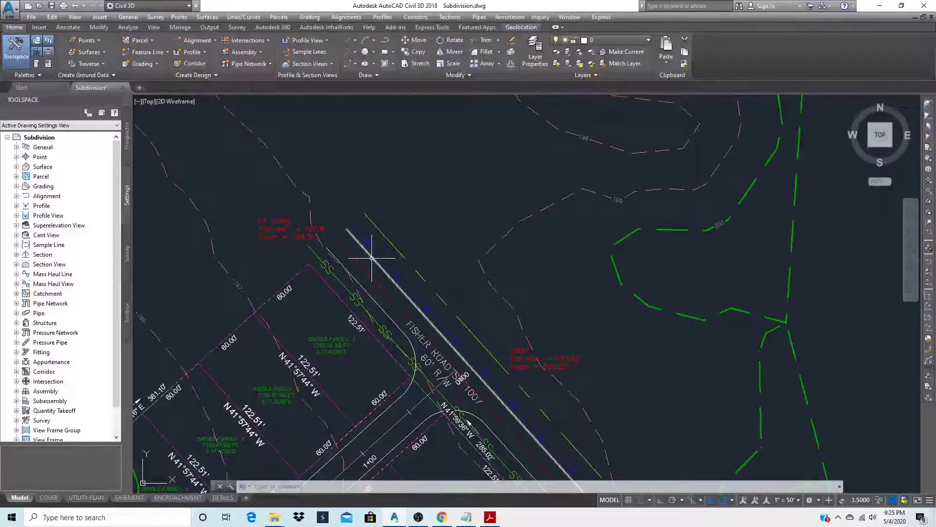
{"action": "type", "text": "e"}
{"action": "key", "text": "Return"}
{"action": "left_click", "coordinate": [396, 284]}
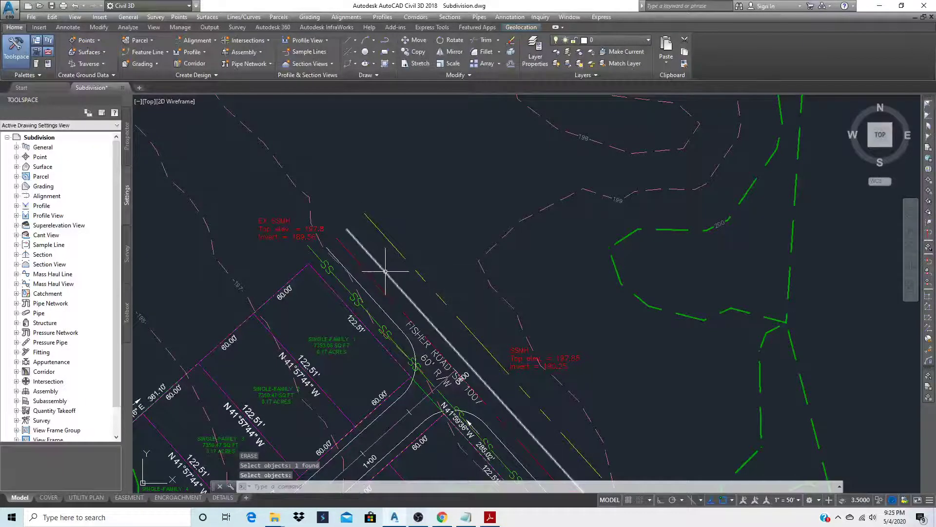
- Offset Fisher Road's northeastern edge-of-pavement line by 2 toward the outer side of the road
{"action": "type", "text": "o"}
{"action": "key", "text": "Return"}
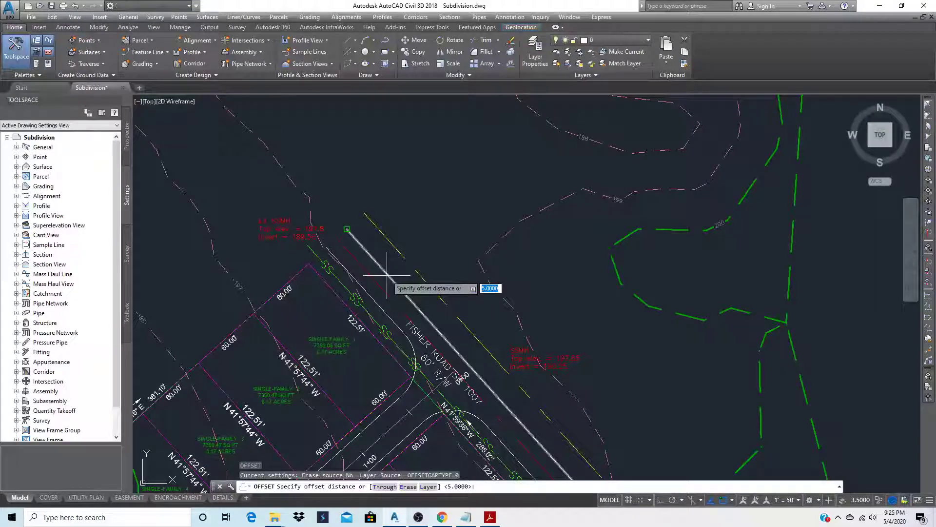
{"action": "type", "text": "2"}
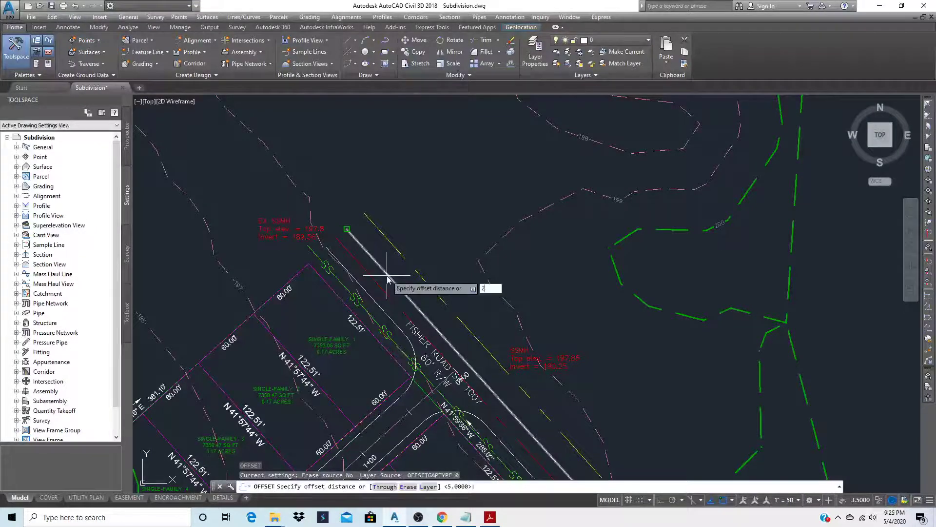
{"action": "key", "text": "Return"}
{"action": "left_click", "coordinate": [386, 274]}
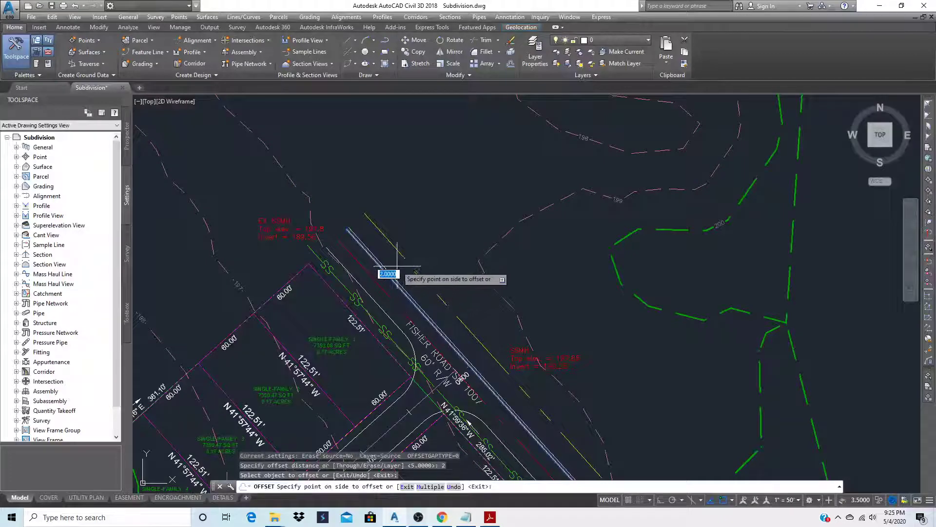
{"action": "left_click", "coordinate": [398, 266]}
{"action": "key", "text": "Escape"}
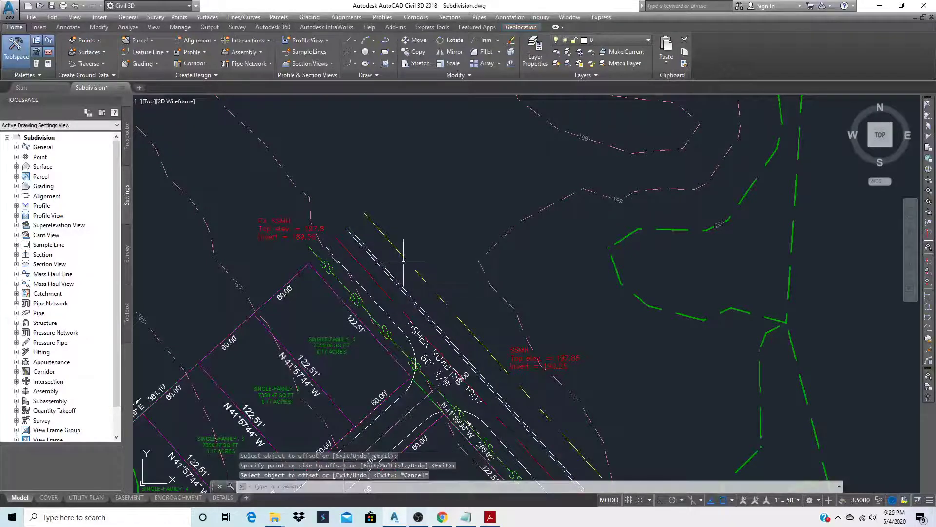
- Assign the offset line along Fisher Road to the EX-WATER layer
{"action": "left_click", "coordinate": [384, 263]}
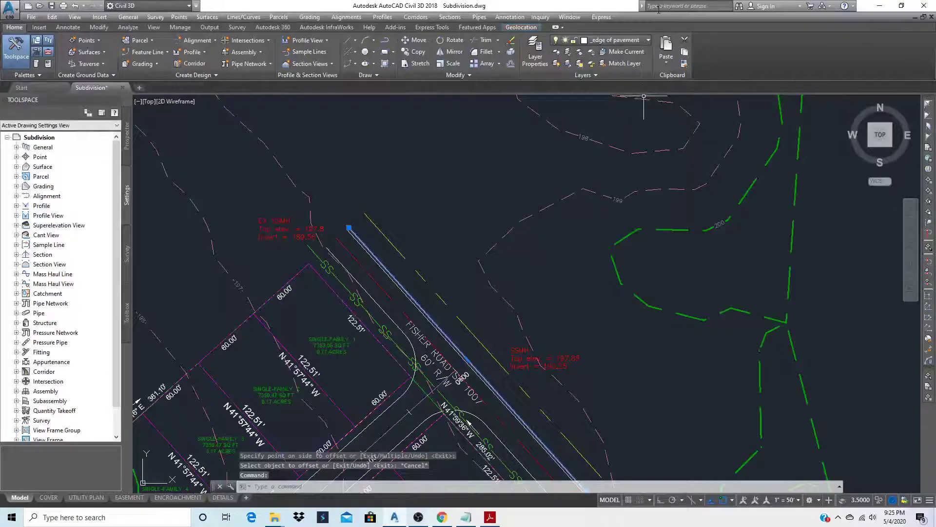
{"action": "left_click", "coordinate": [380, 261]}
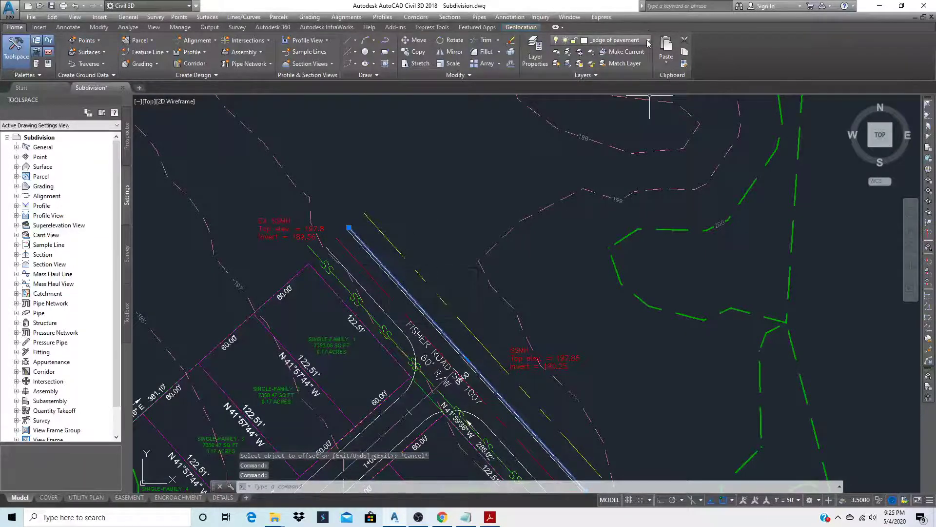
{"action": "left_click", "coordinate": [649, 41]}
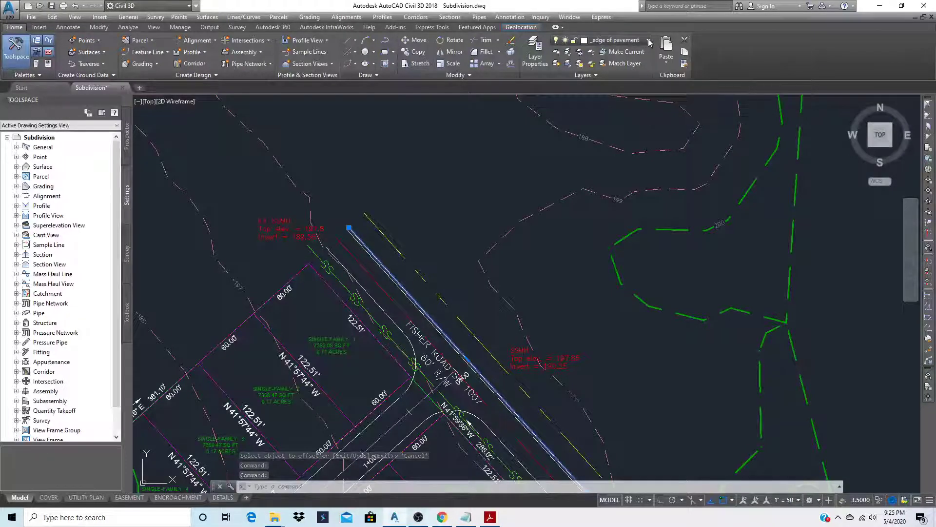
{"action": "scroll", "coordinate": [618, 300], "scroll_direction": "down", "scroll_amount": 6}
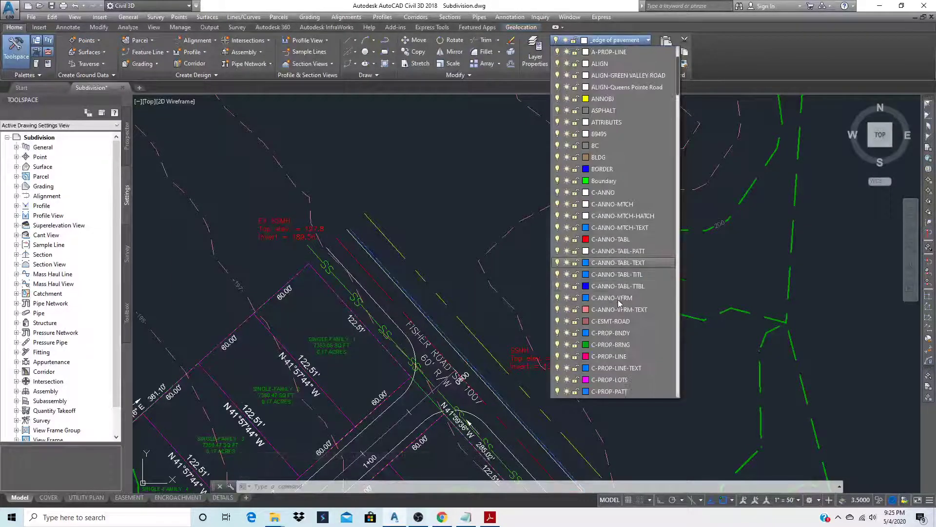
{"action": "scroll", "coordinate": [618, 303], "scroll_direction": "down", "scroll_amount": 10}
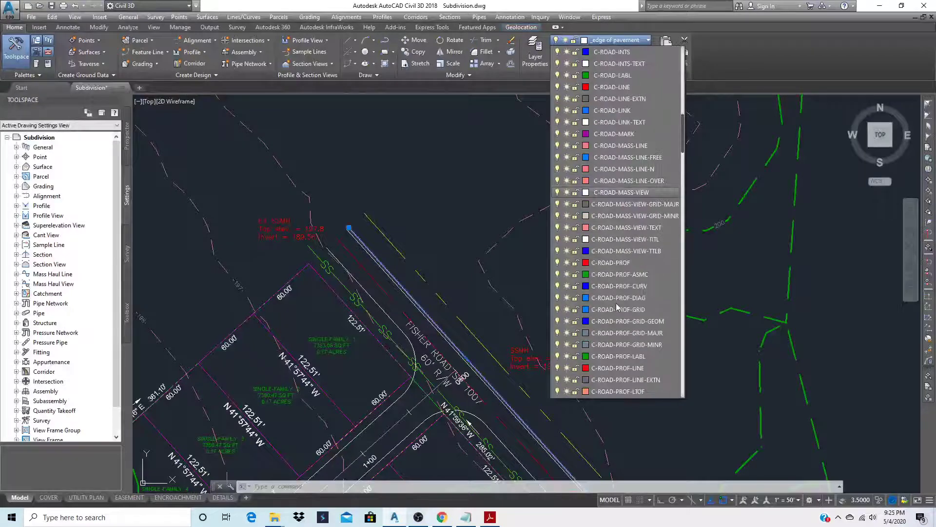
{"action": "scroll", "coordinate": [617, 306], "scroll_direction": "down", "scroll_amount": 15}
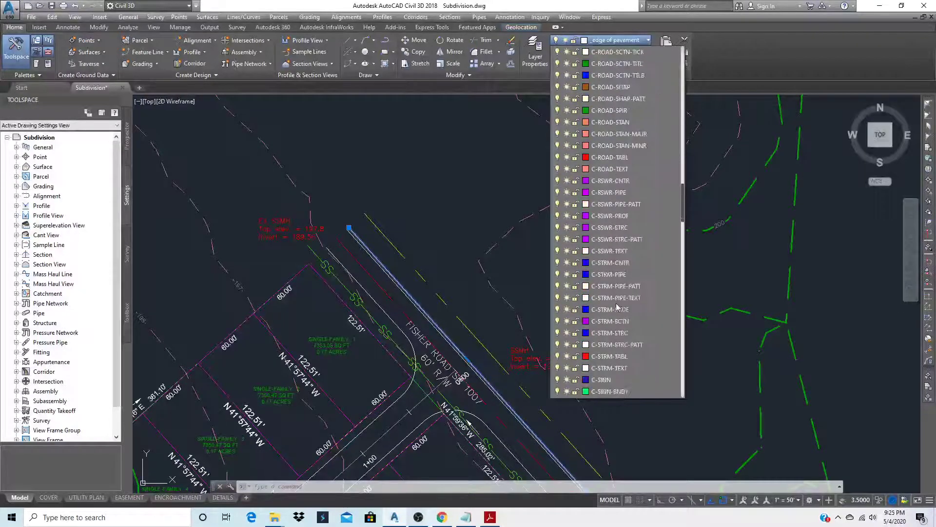
{"action": "scroll", "coordinate": [616, 303], "scroll_direction": "down", "scroll_amount": 7}
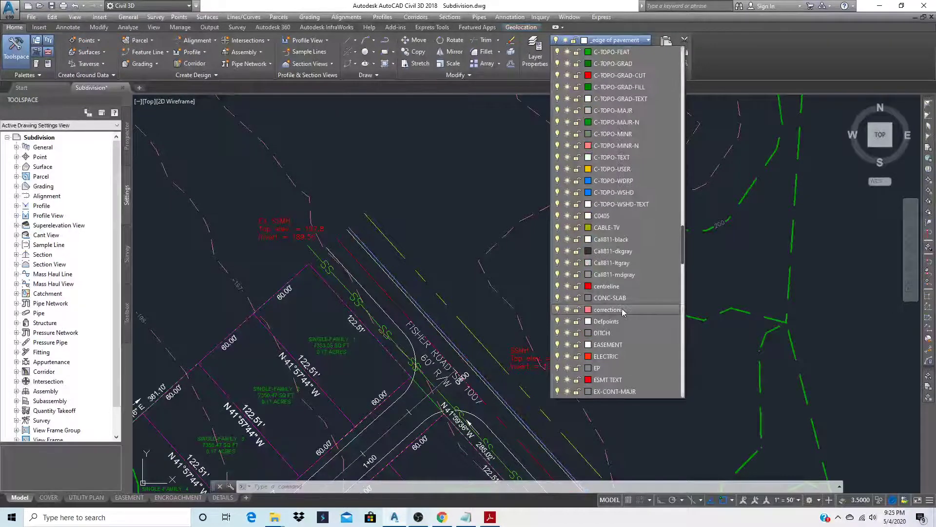
{"action": "scroll", "coordinate": [622, 308], "scroll_direction": "down", "scroll_amount": 2}
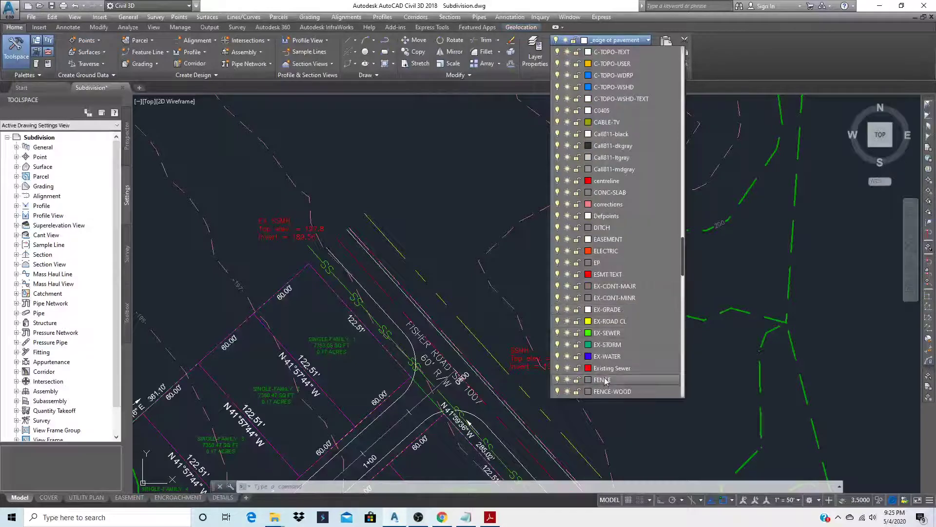
{"action": "left_click", "coordinate": [607, 359]}
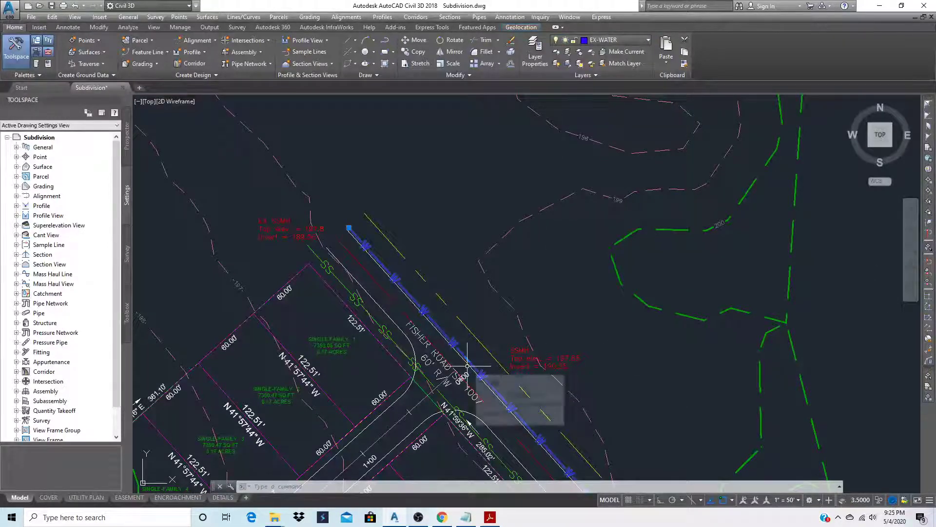
{"action": "key", "text": "Escape"}
{"action": "scroll", "coordinate": [419, 334], "scroll_direction": "down", "scroll_amount": 2}
{"action": "scroll", "coordinate": [432, 359], "scroll_direction": "up", "scroll_amount": 2}
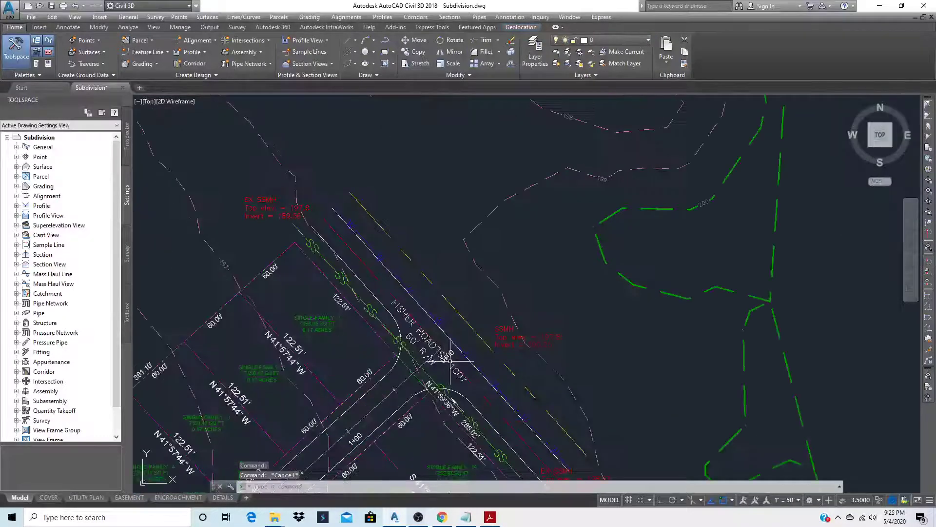
{"action": "scroll", "coordinate": [449, 361], "scroll_direction": "up", "scroll_amount": 3}
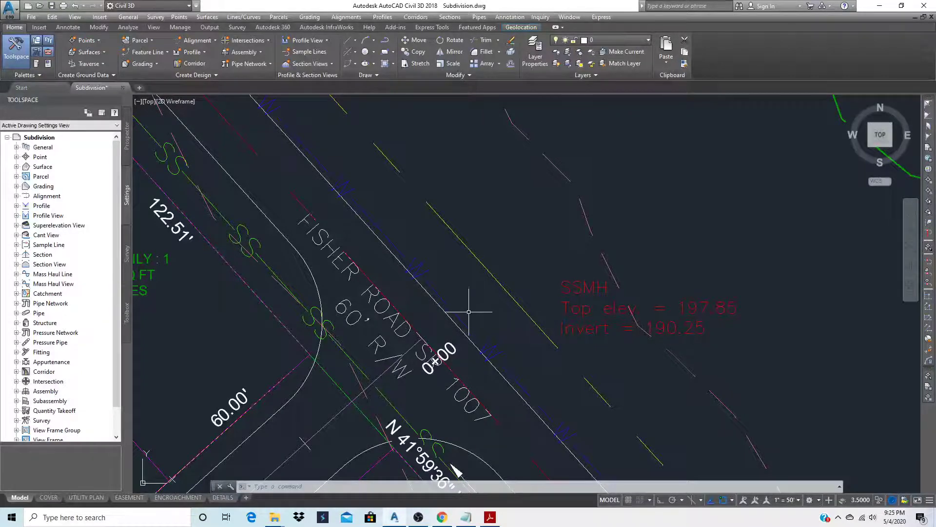
{"action": "scroll", "coordinate": [469, 311], "scroll_direction": "down", "scroll_amount": 4}
{"action": "scroll", "coordinate": [429, 266], "scroll_direction": "up", "scroll_amount": 2}
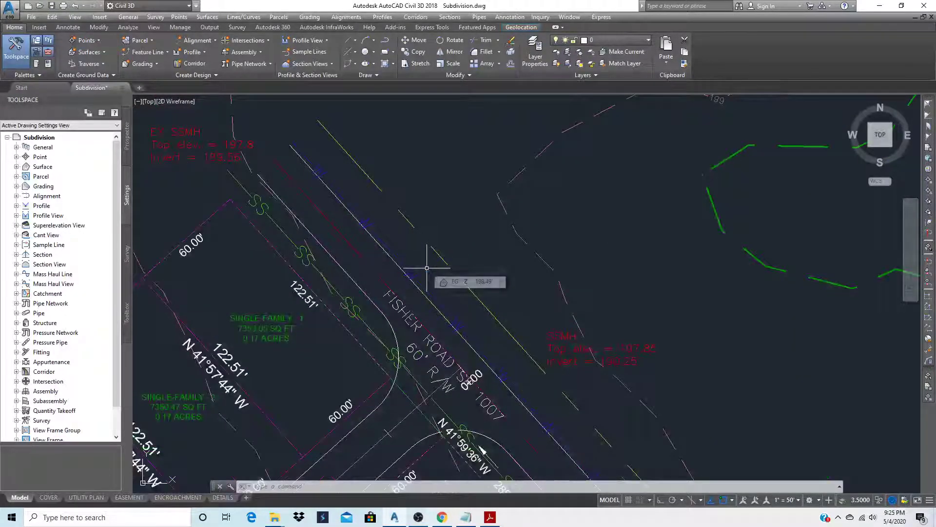
{"action": "type", "text": "dtext"}
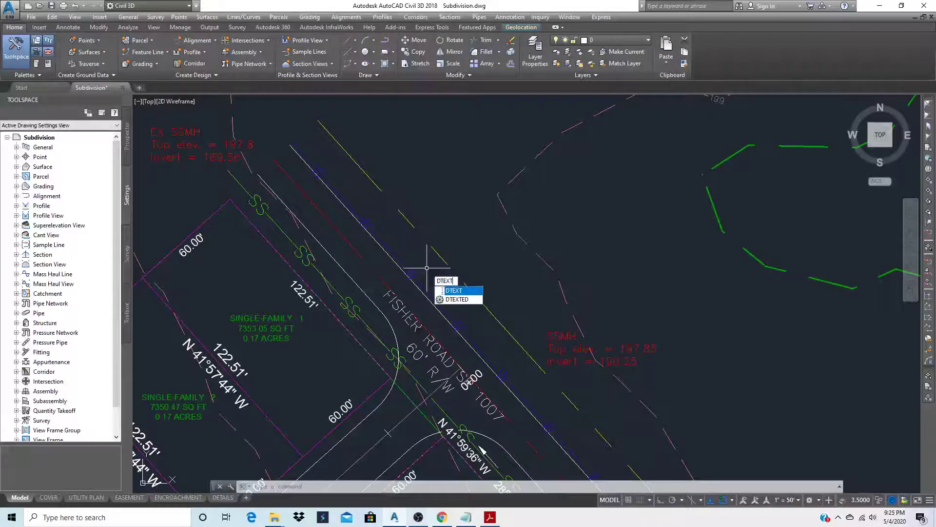
{"action": "key", "text": "Return"}
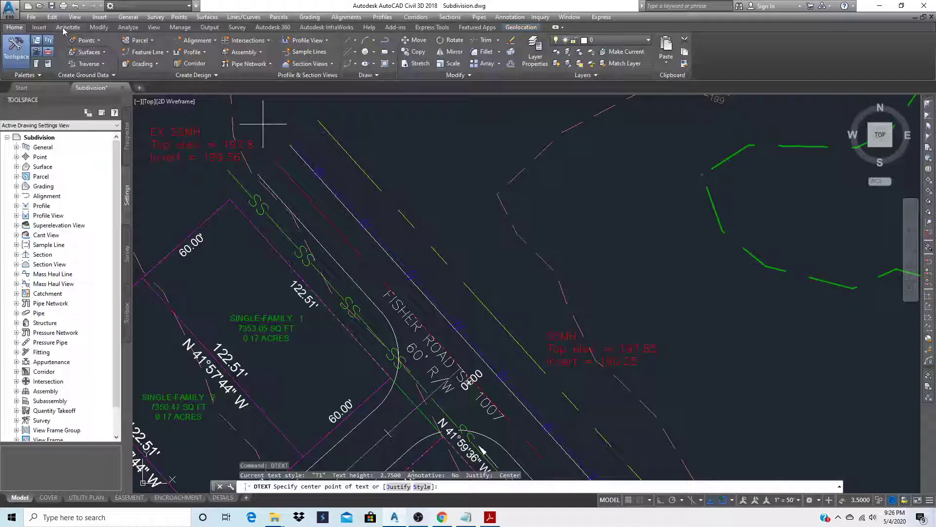
- Make Line text the current text style in the Text Style settings
{"action": "left_click", "coordinate": [102, 29]}
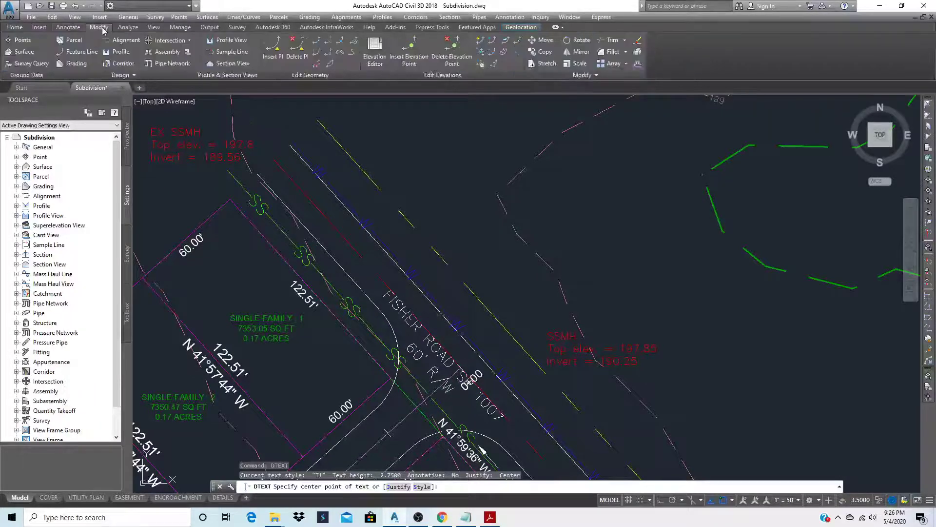
{"action": "left_click", "coordinate": [71, 29]}
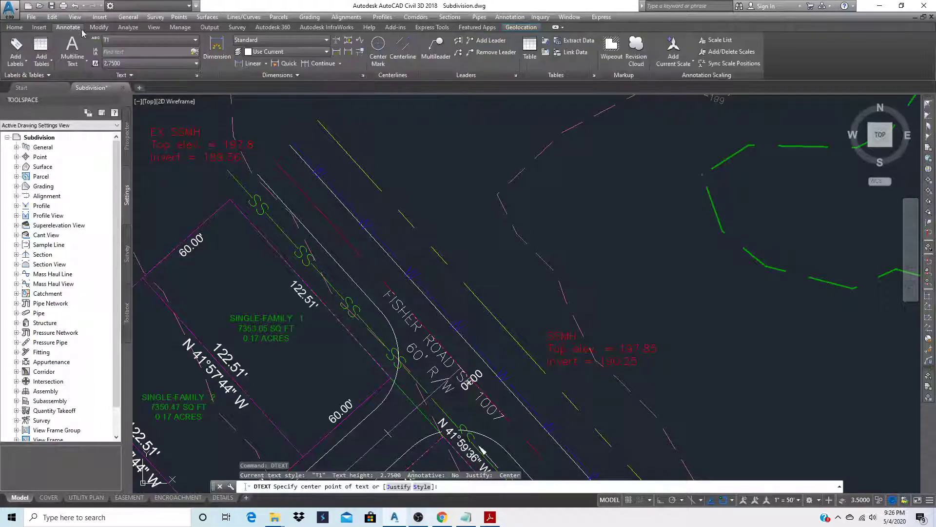
{"action": "left_click", "coordinate": [195, 42]}
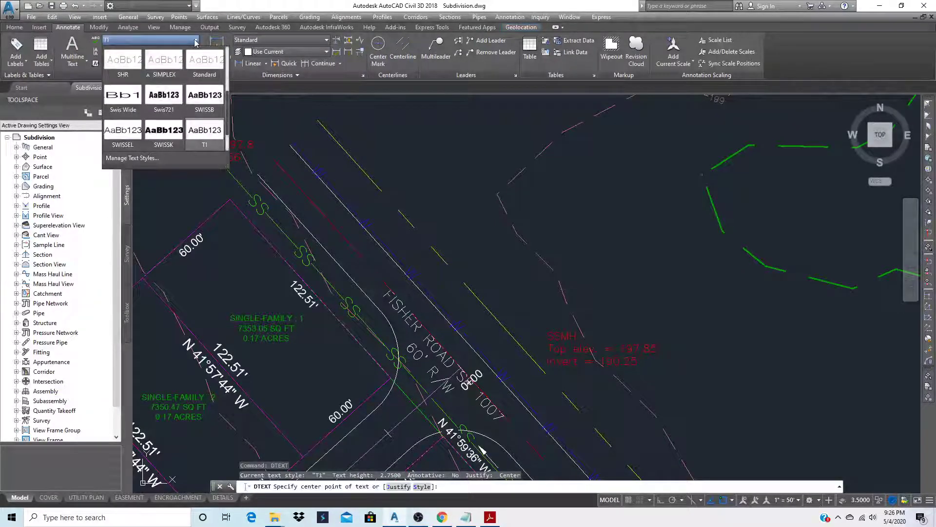
{"action": "left_click", "coordinate": [147, 159]}
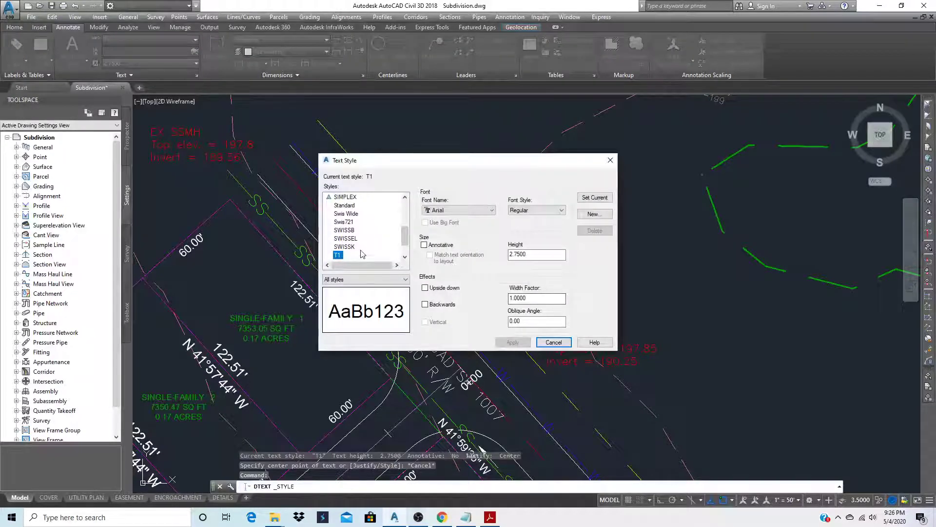
{"action": "left_click_drag", "start_coordinate": [405, 237], "coordinate": [414, 203]}
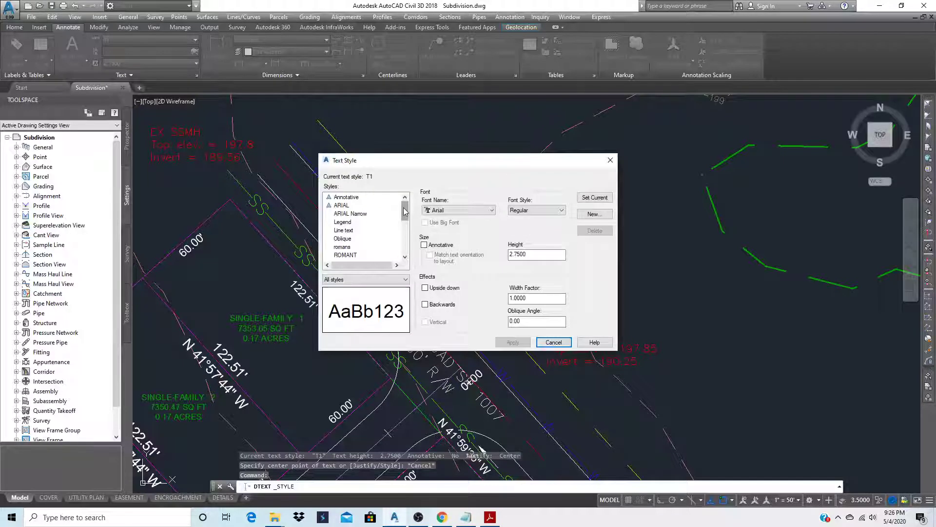
{"action": "left_click", "coordinate": [343, 231]}
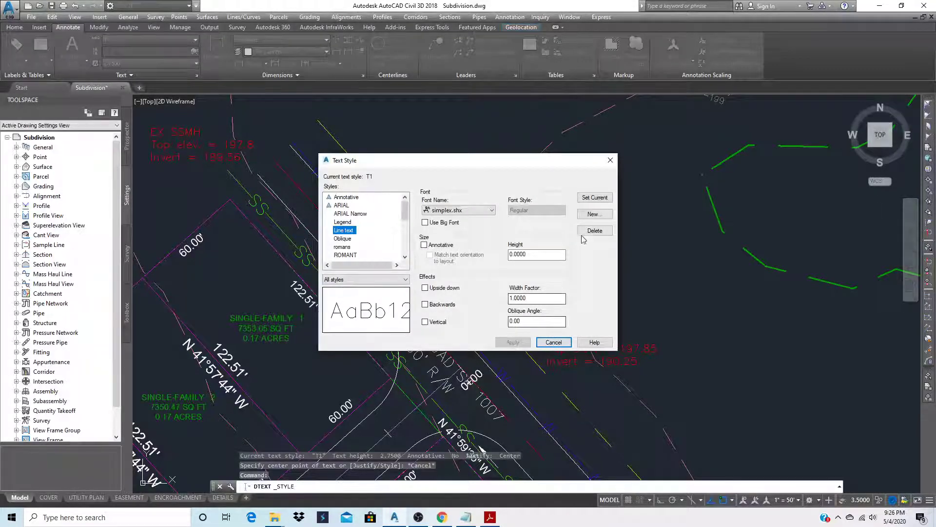
{"action": "left_click", "coordinate": [599, 199]}
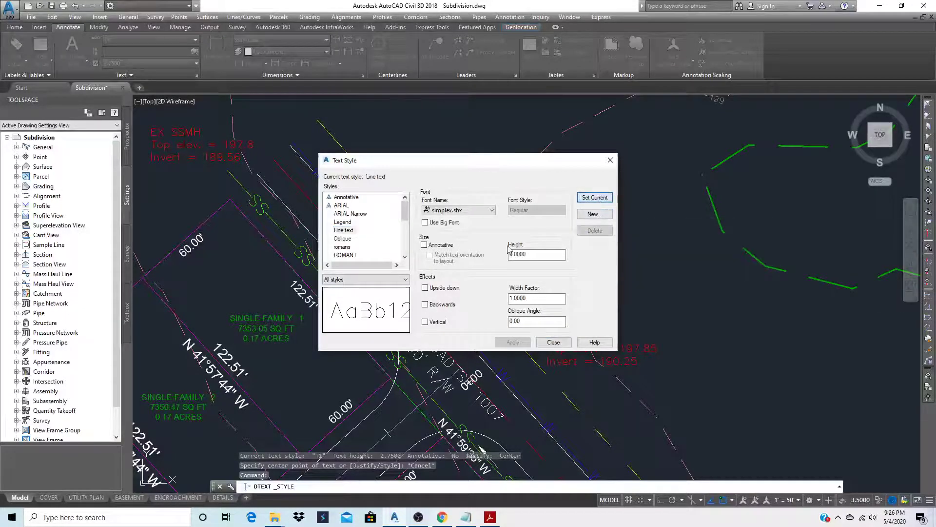
{"action": "left_click", "coordinate": [553, 343]}
{"action": "type", "text": "dtext"}
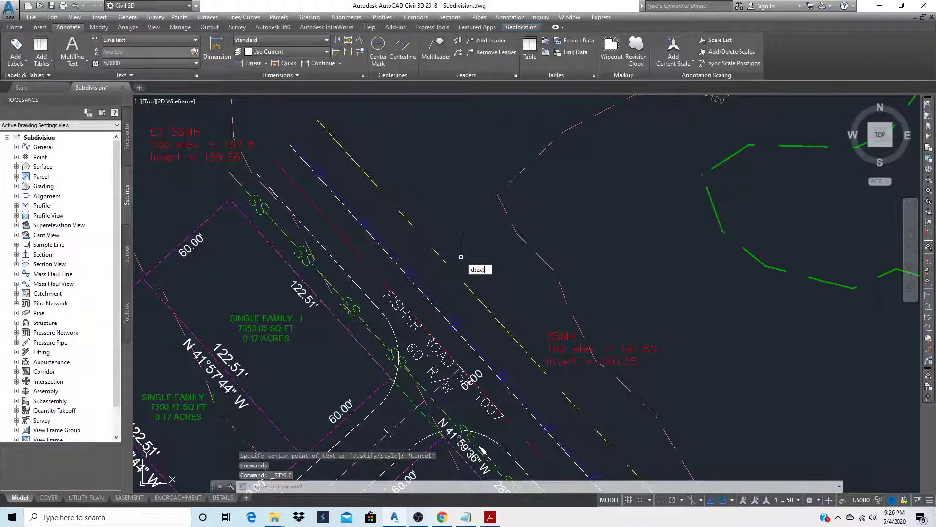
{"action": "key", "text": "Return"}
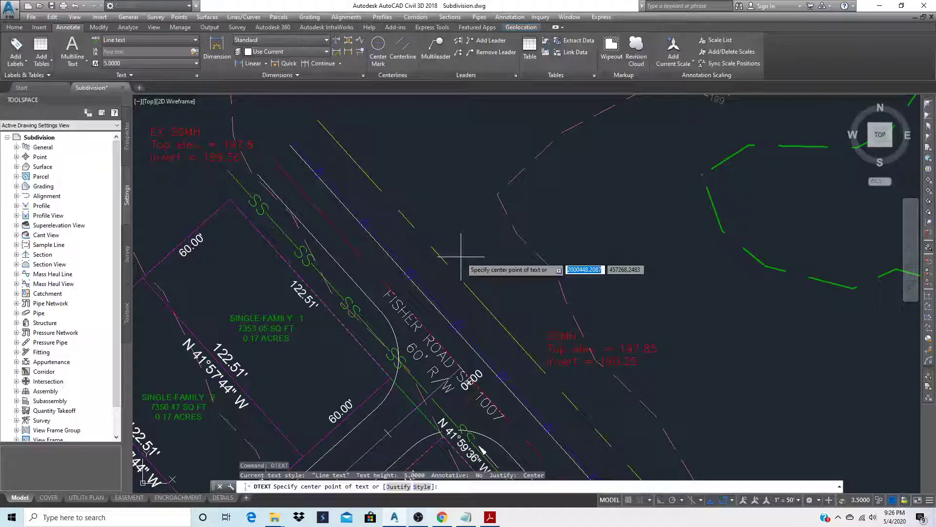
{"action": "left_click", "coordinate": [441, 181]}
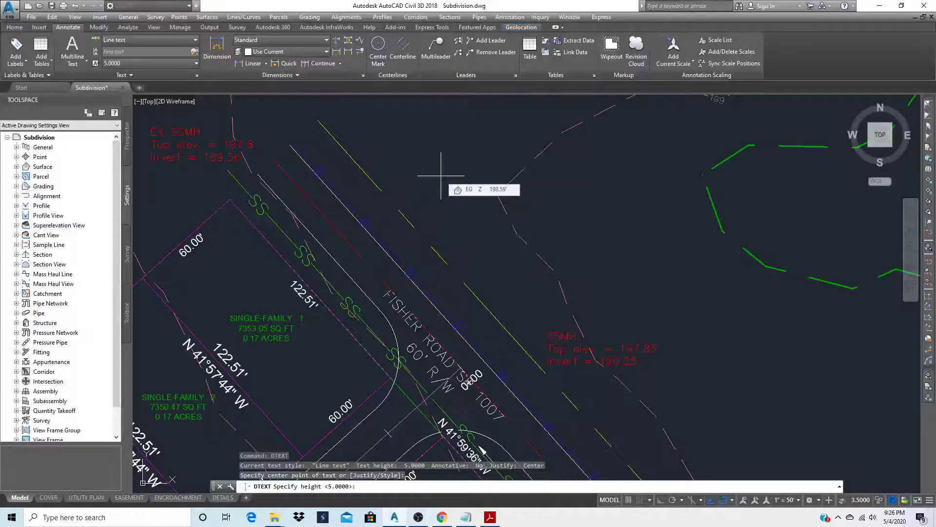
- Set Line text as the current style in the Text Style settings again and close them
{"action": "left_click", "coordinate": [195, 42]}
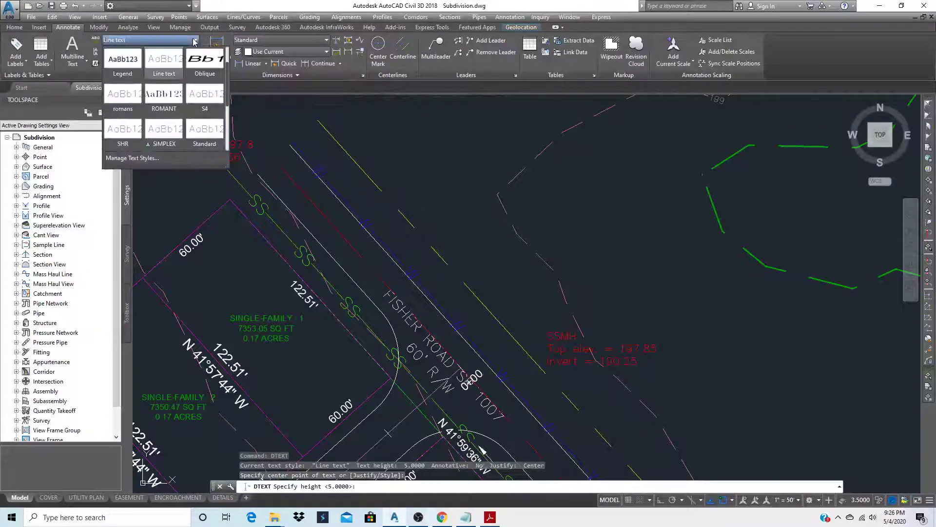
{"action": "left_click", "coordinate": [143, 159]}
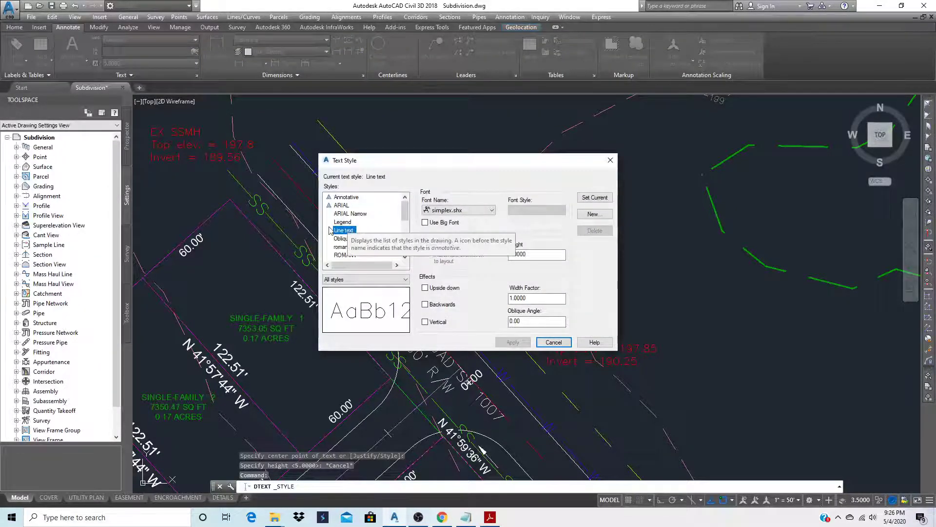
{"action": "left_click", "coordinate": [594, 198]}
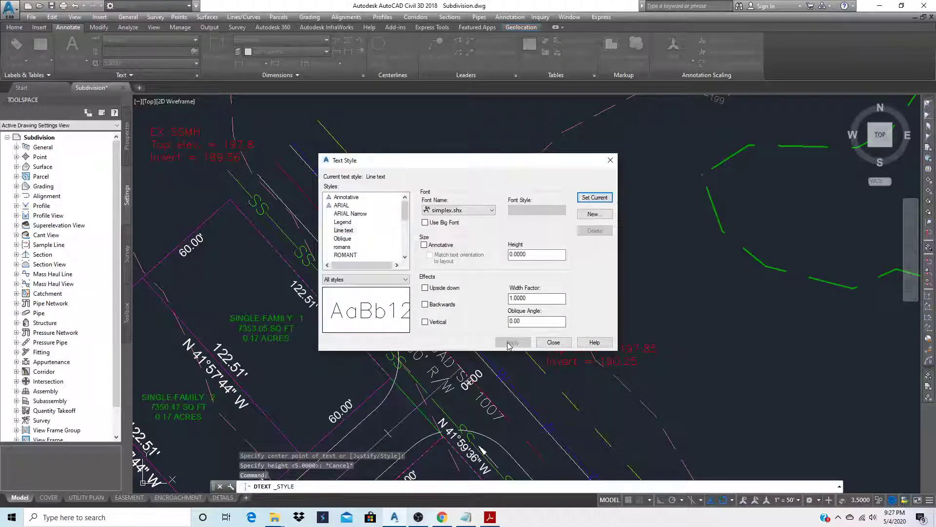
{"action": "left_click", "coordinate": [553, 342]}
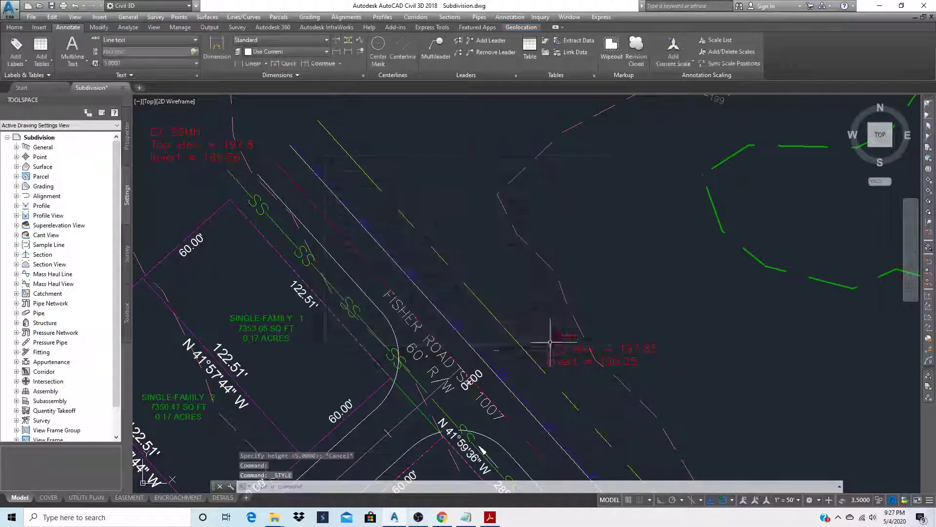
- With object snap off, add the single-line text Existing 16" WM beside the Fisher Road water line, height 5 and rotation 0
{"action": "type", "text": "d"}
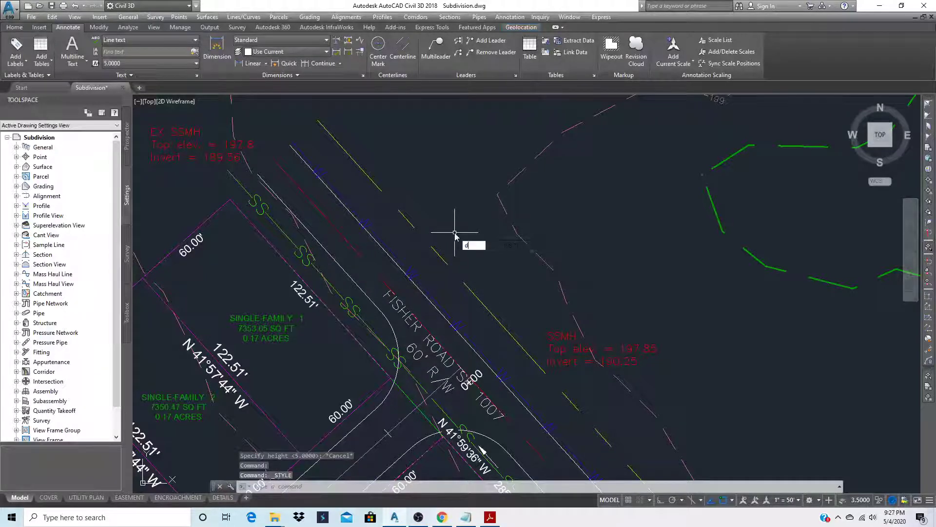
{"action": "type", "text": "text"}
{"action": "key", "text": "Return"}
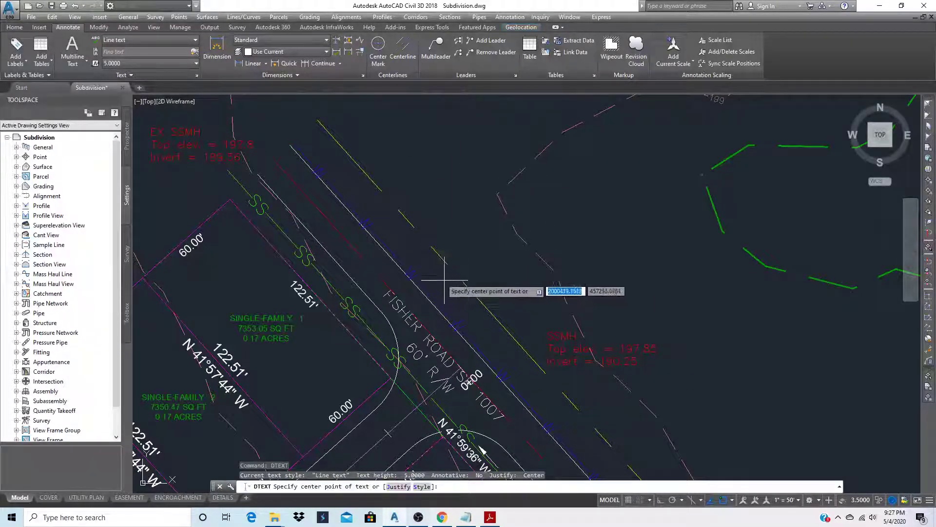
{"action": "key", "text": "F3"}
{"action": "left_click", "coordinate": [400, 246]}
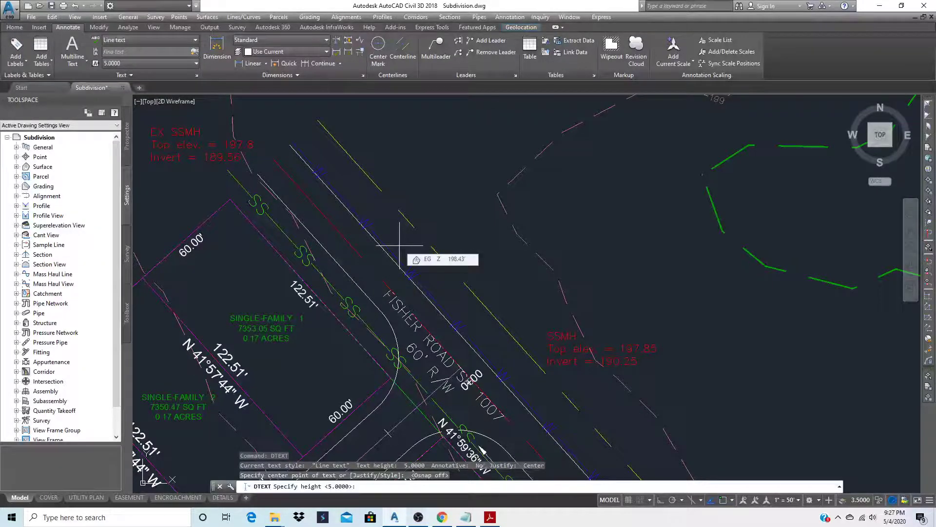
{"action": "key", "text": "Return"}
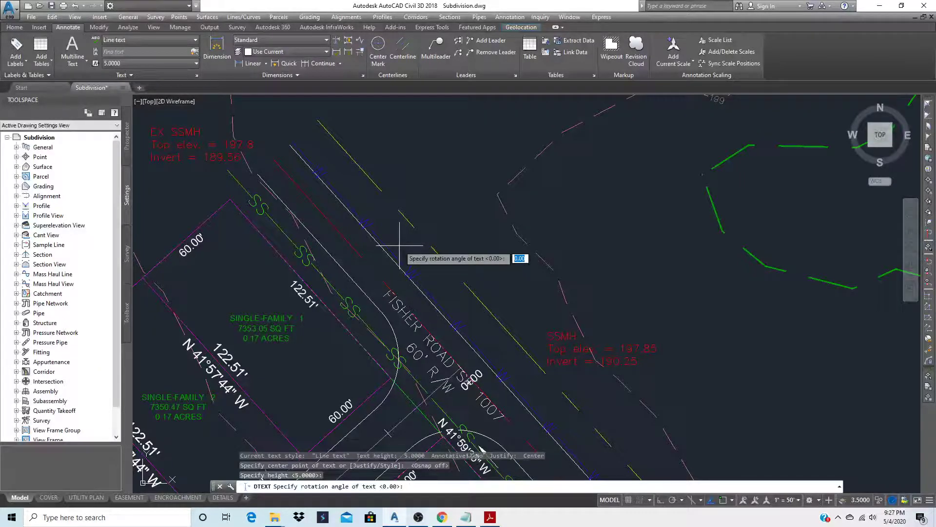
{"action": "key", "text": "Return"}
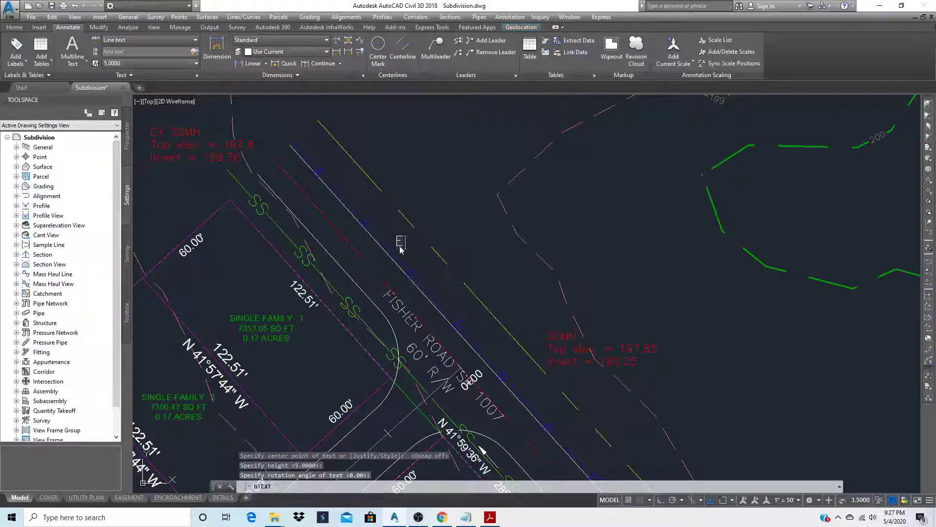
{"action": "type", "text": "E"}
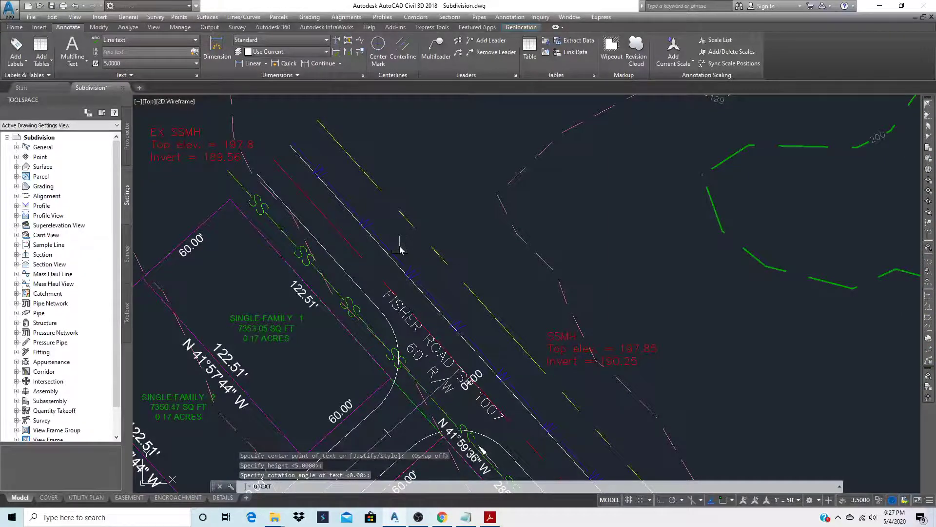
{"action": "type", "text": "xist"}
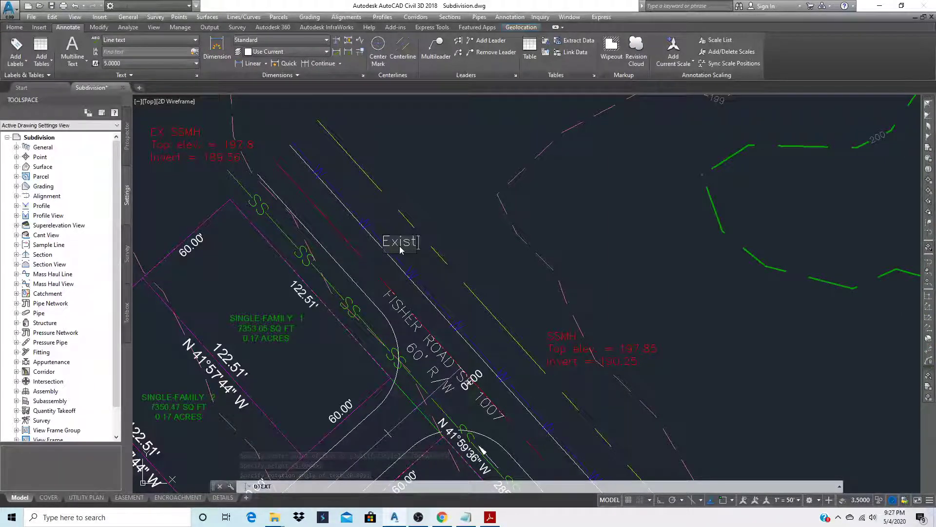
{"action": "type", "text": "ing 16"}
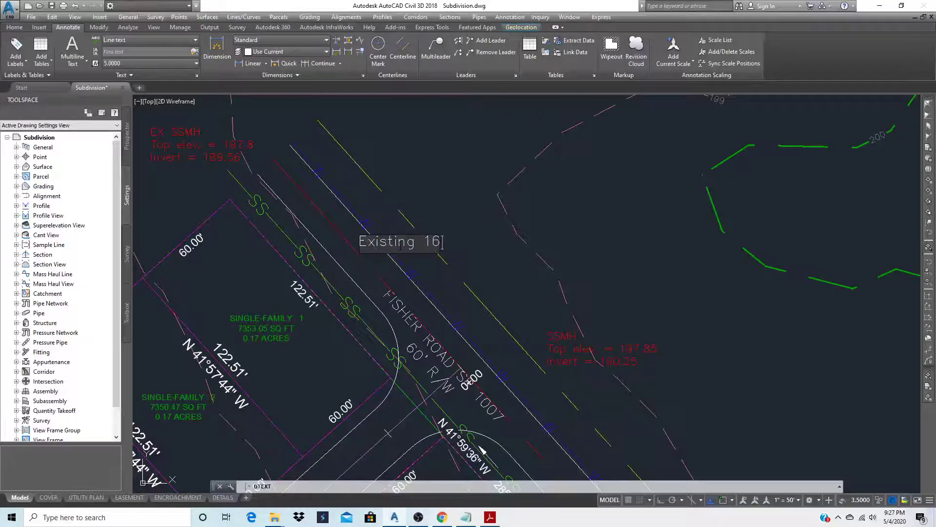
{"action": "type", "text": "\" "}
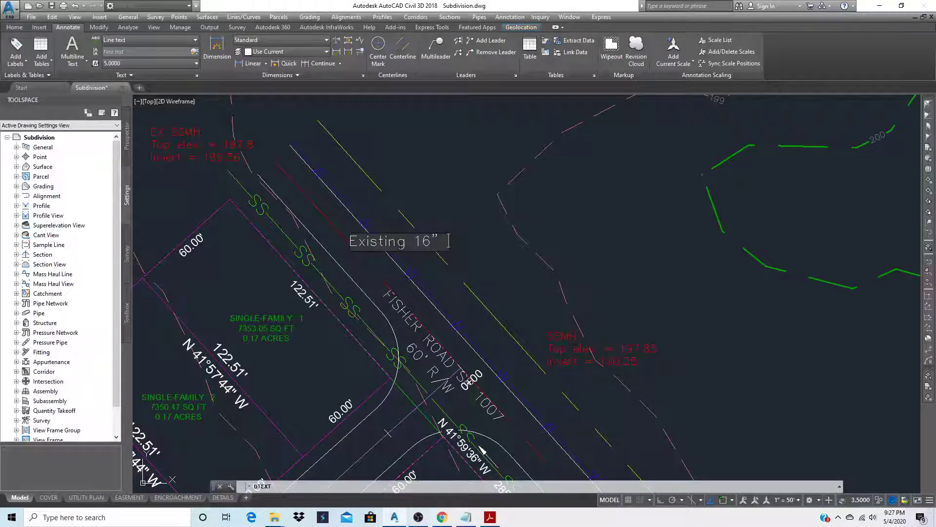
{"action": "type", "text": "Wm"}
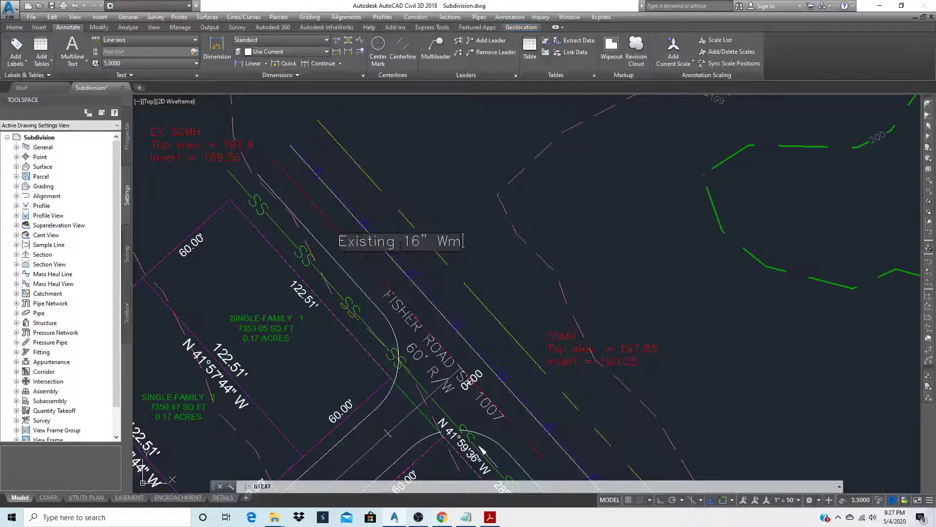
{"action": "key", "text": "BackSpace"}
{"action": "type", "text": "M"}
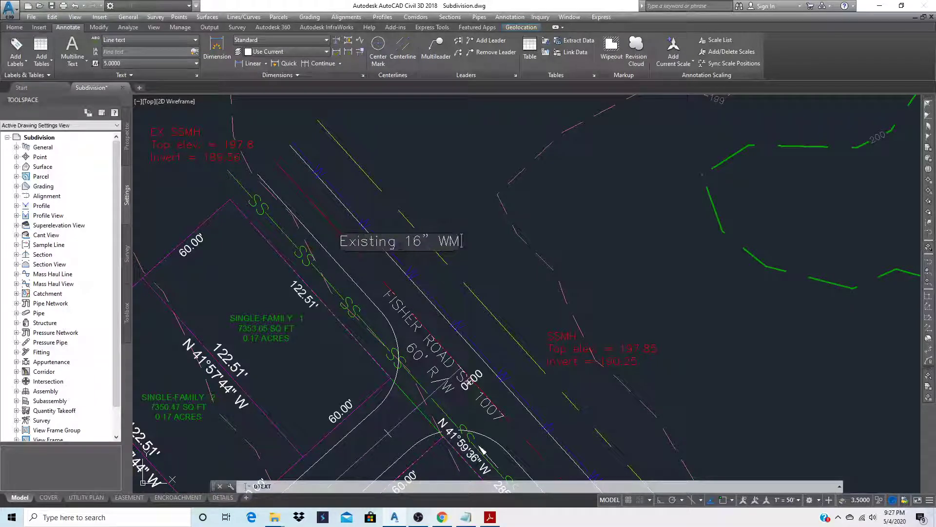
{"action": "key", "text": "Return"}
{"action": "key", "text": "Return"}
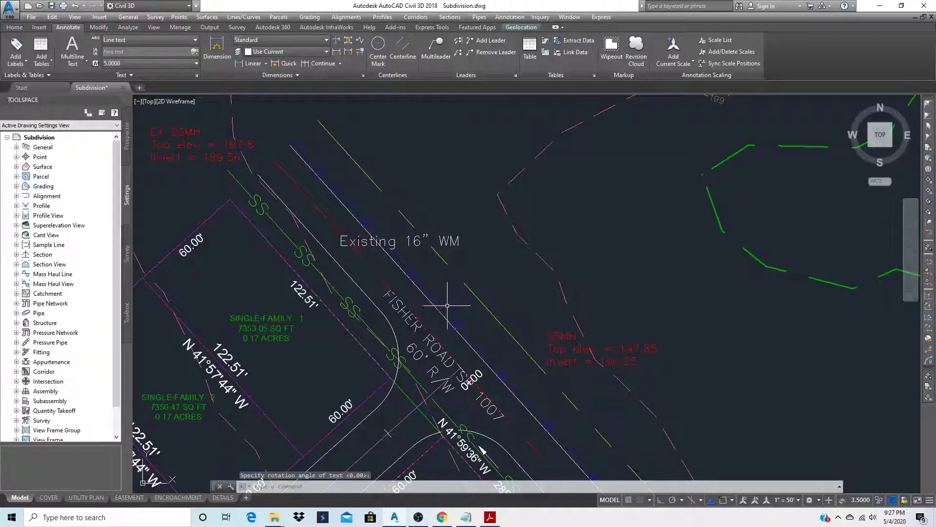
- Rotate the Existing 16" WM label so it runs parallel to the water line along Fisher Road
{"action": "type", "text": "ro"}
{"action": "key", "text": "Return"}
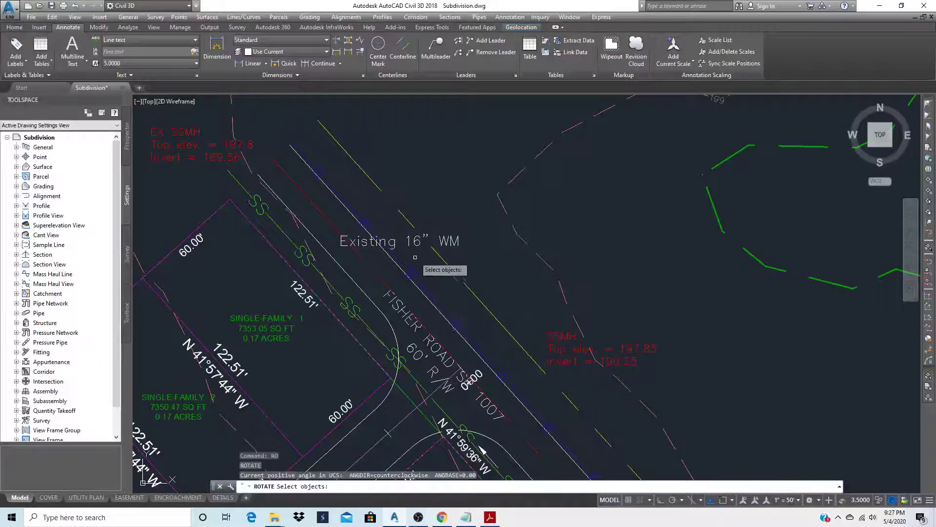
{"action": "left_click", "coordinate": [413, 242]}
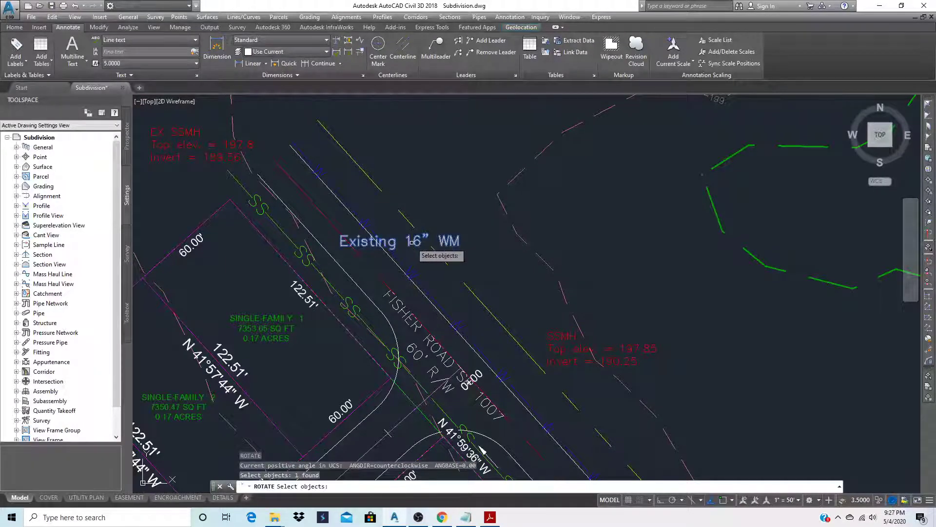
{"action": "key", "text": "Return"}
{"action": "left_click", "coordinate": [416, 242]}
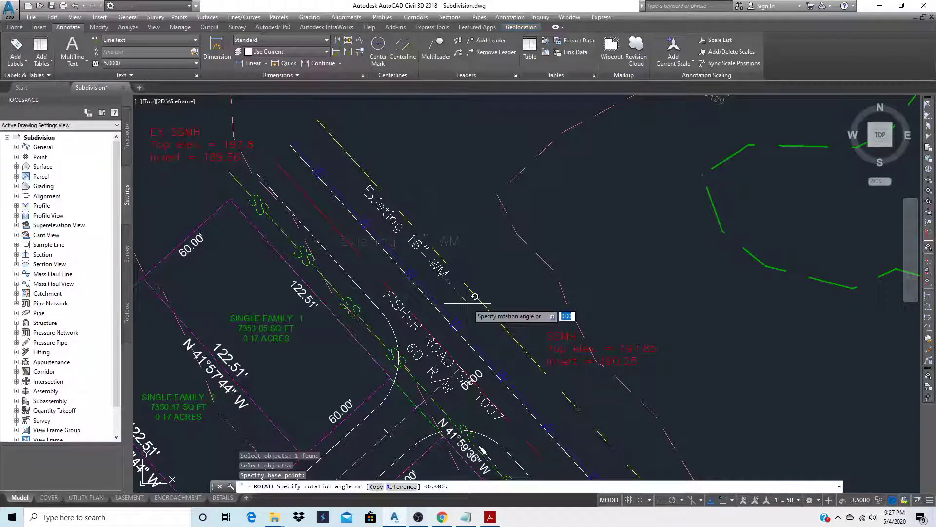
{"action": "key", "text": "Escape"}
- Move the rotated Existing 16" WM label slightly closer to the water line
{"action": "type", "text": "m"}
{"action": "key", "text": "Return"}
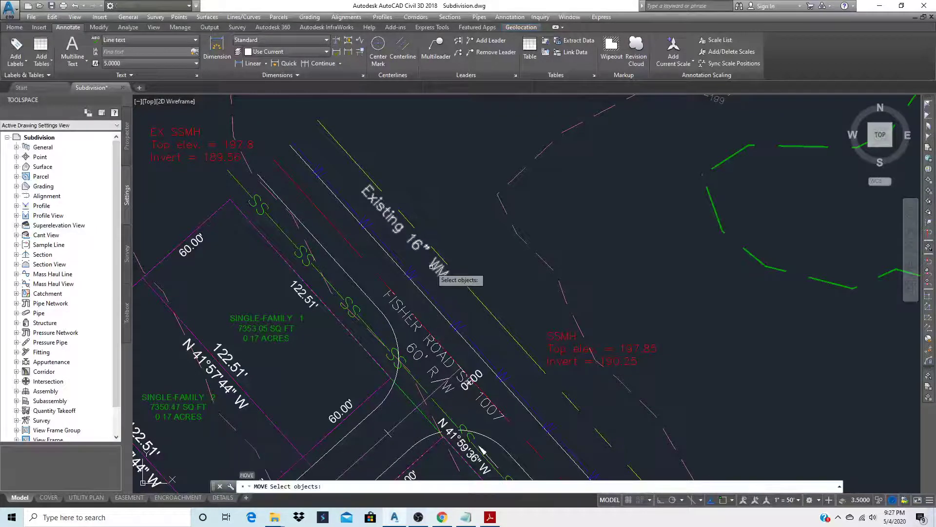
{"action": "left_click", "coordinate": [431, 266]}
{"action": "key", "text": "Return"}
{"action": "left_click", "coordinate": [432, 266]}
{"action": "left_click", "coordinate": [425, 270]}
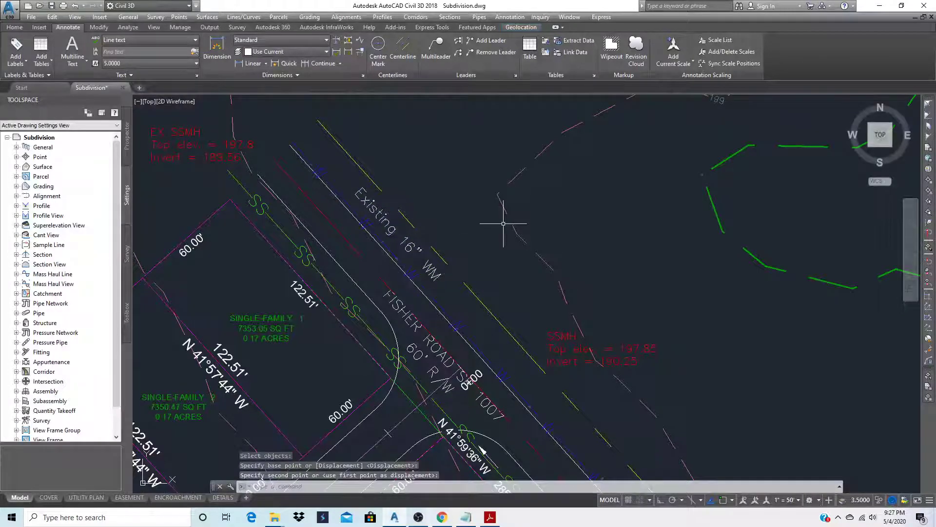
- Match the Existing 16" WM label's properties to those of the water line
{"action": "left_click", "coordinate": [13, 27]}
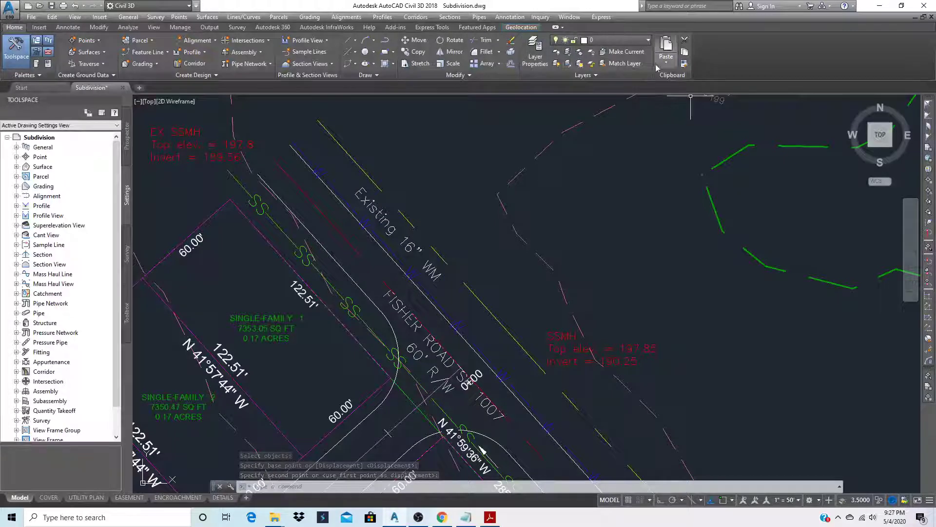
{"action": "left_click", "coordinate": [685, 64]}
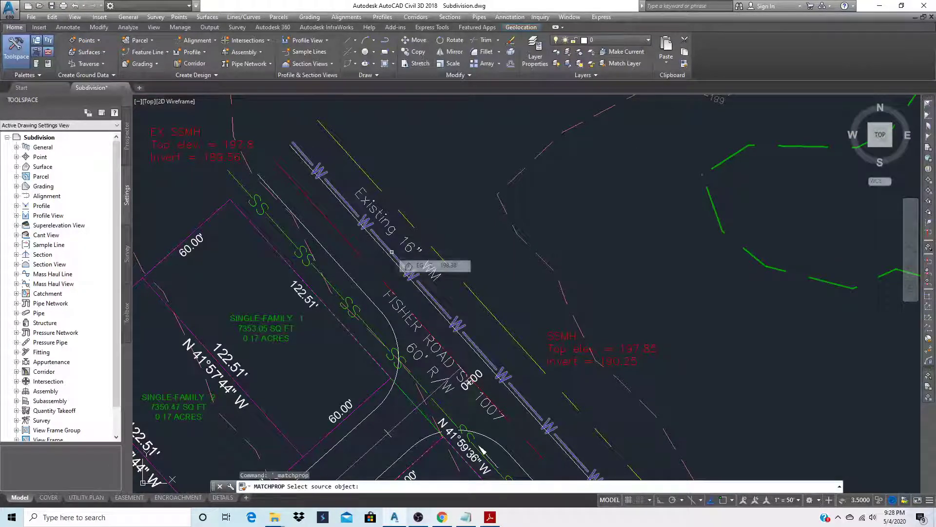
{"action": "left_click", "coordinate": [391, 252]}
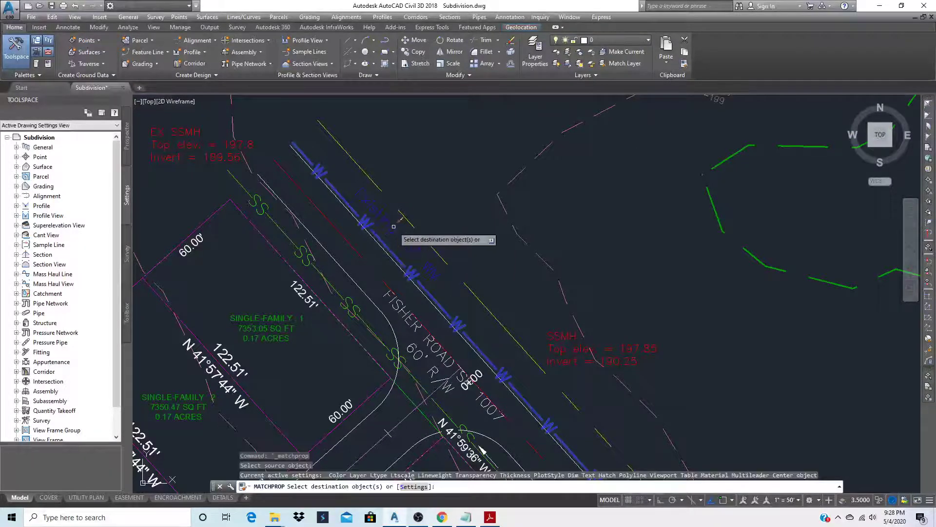
{"action": "key", "text": "Escape"}
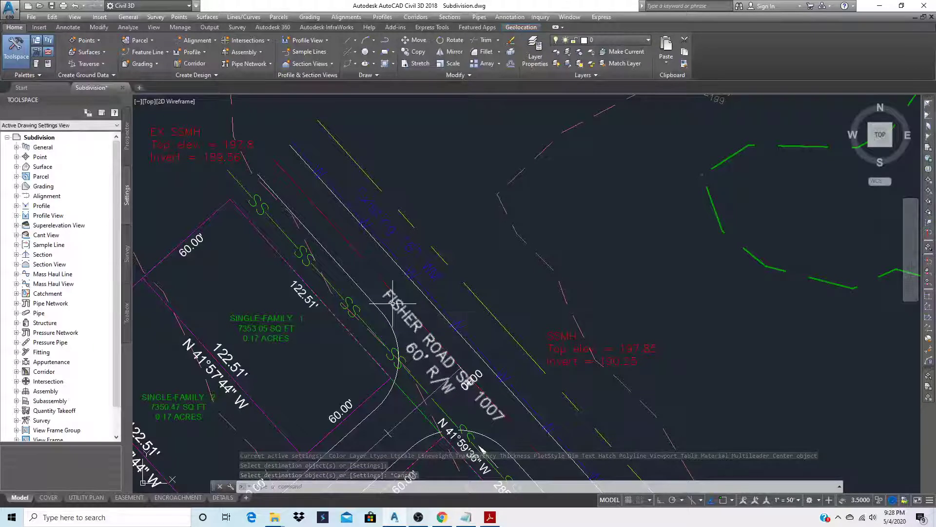
- Offset the yellow dashed line northeast of Fisher Road by 1.5 toward the road
{"action": "scroll", "coordinate": [393, 303], "scroll_direction": "down", "scroll_amount": 2}
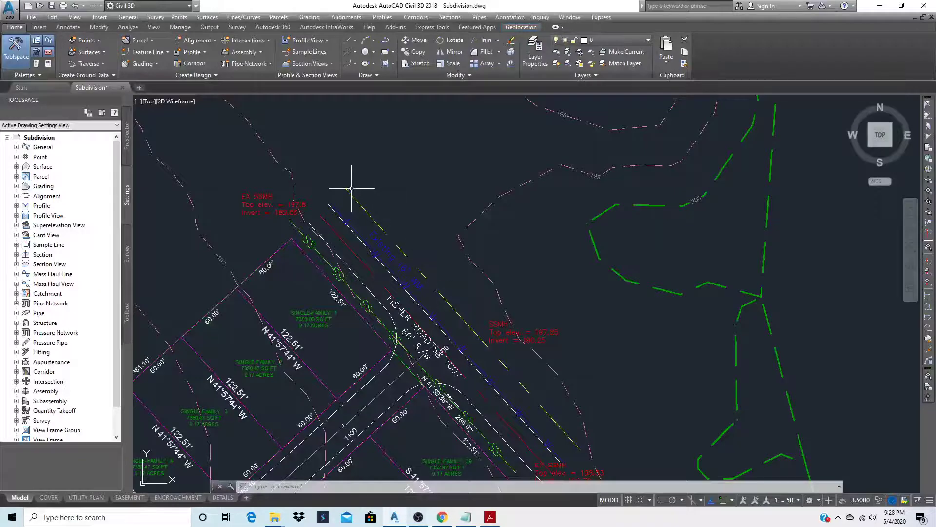
{"action": "scroll", "coordinate": [345, 193], "scroll_direction": "up", "scroll_amount": 5}
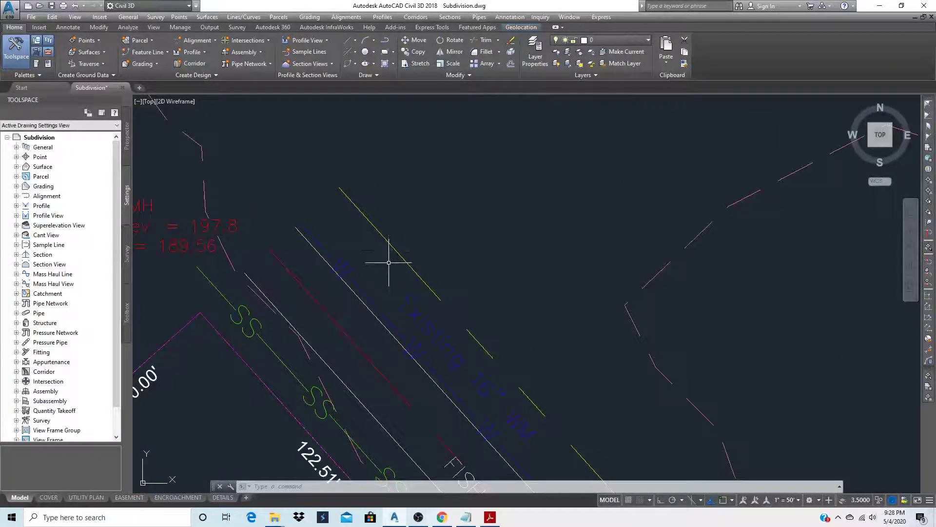
{"action": "mouse_move", "coordinate": [389, 262]}
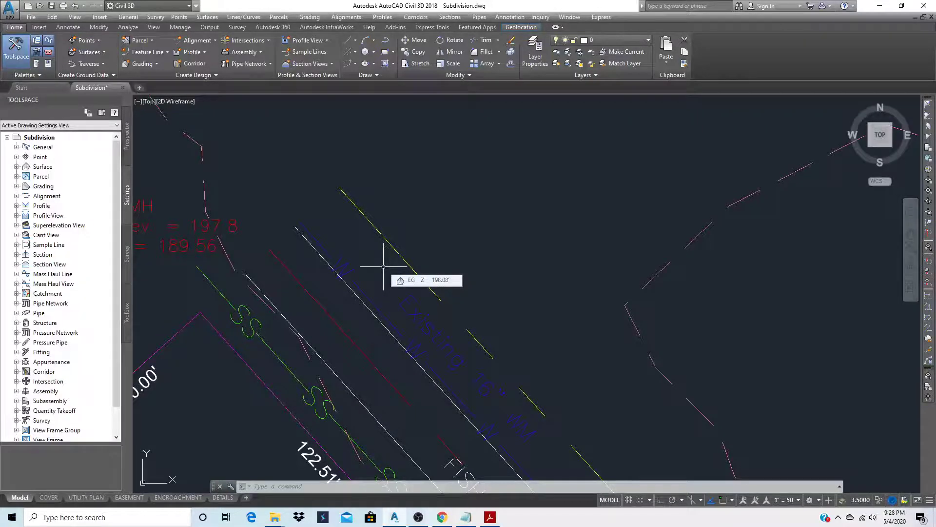
{"action": "type", "text": "O"}
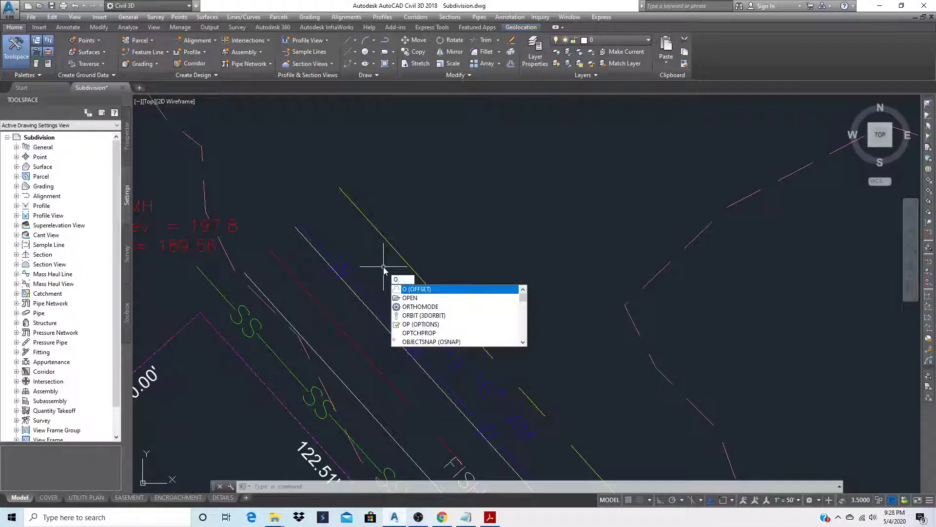
{"action": "key", "text": "Return"}
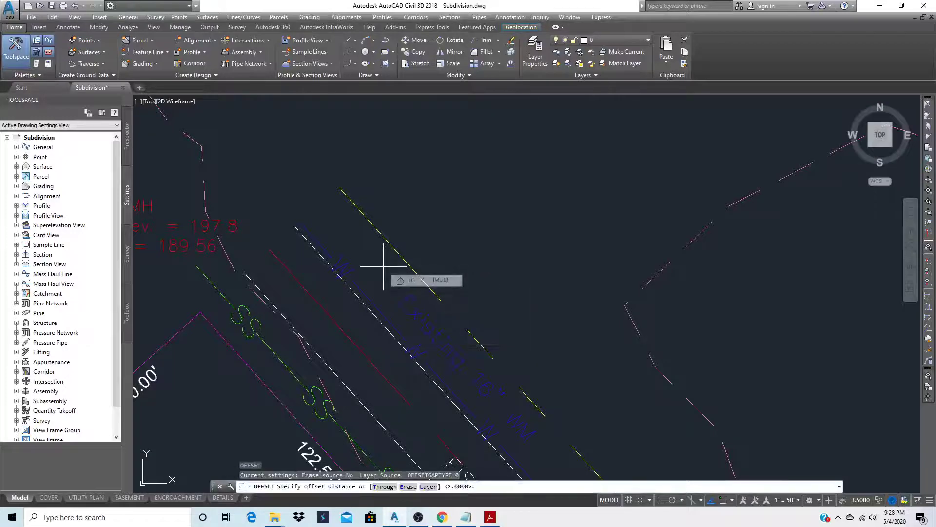
{"action": "type", "text": "1.5"}
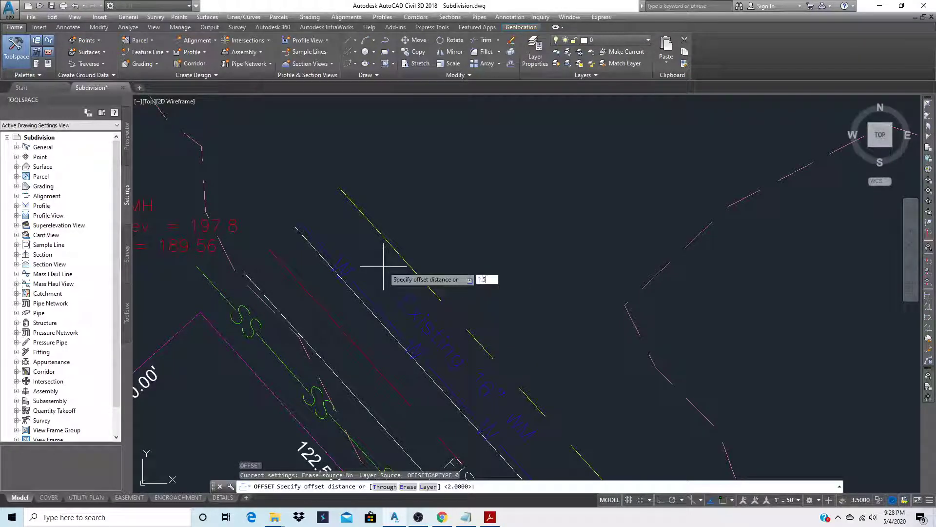
{"action": "key", "text": "Return"}
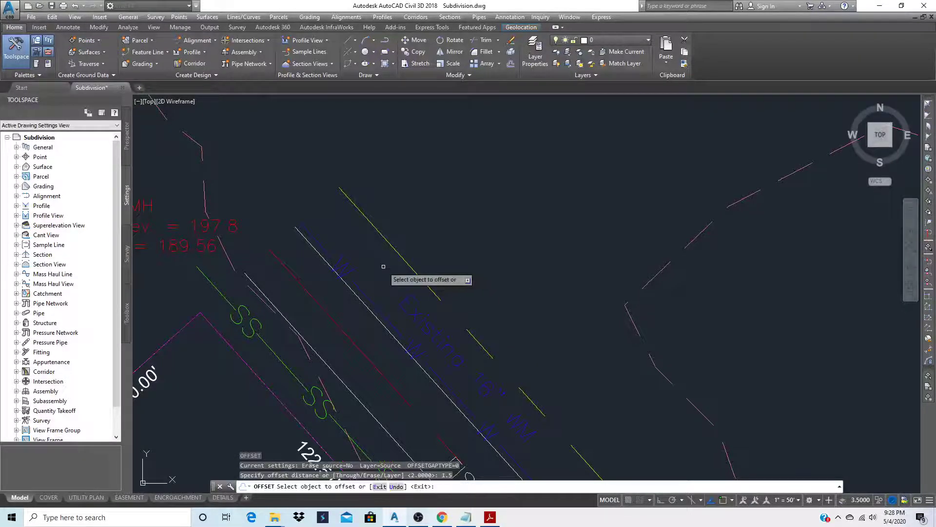
{"action": "left_click", "coordinate": [380, 227]}
{"action": "left_click", "coordinate": [365, 214]}
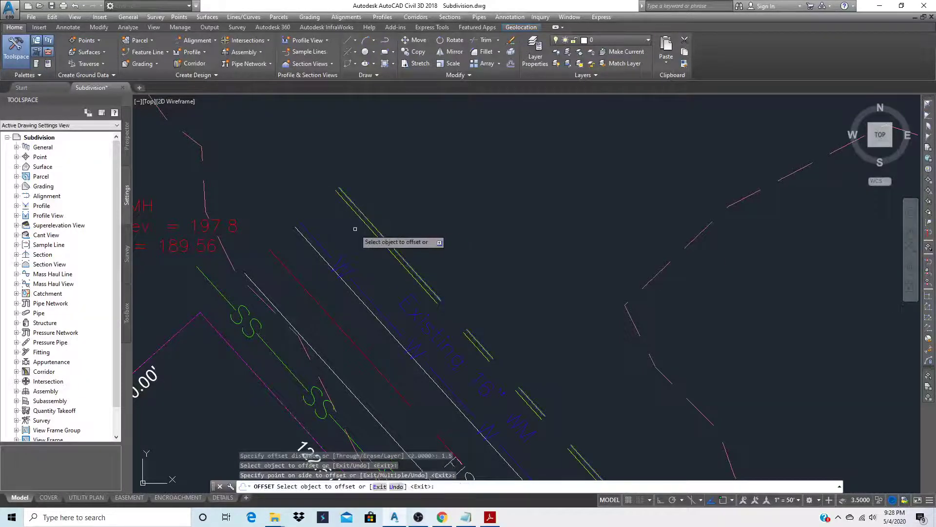
{"action": "key", "text": "Return"}
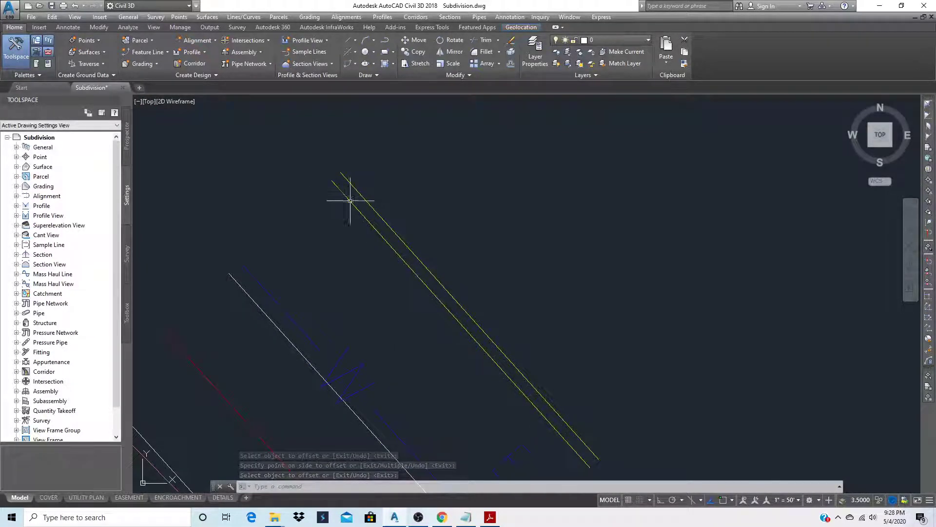
- With object snap on, draw a line from the northwest end of the offset line to the northwest end of the water line
{"action": "scroll", "coordinate": [477, 262], "scroll_direction": "down", "scroll_amount": 2}
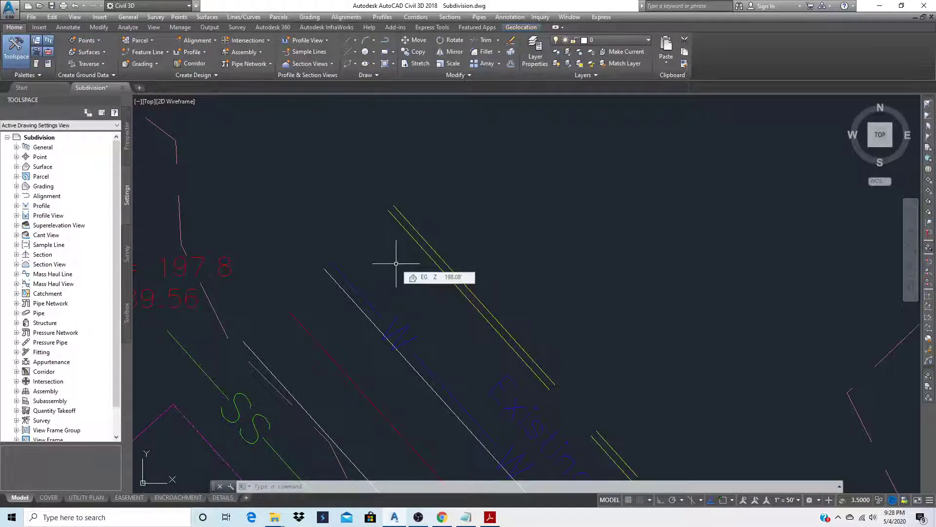
{"action": "type", "text": "L"}
{"action": "key", "text": "Return"}
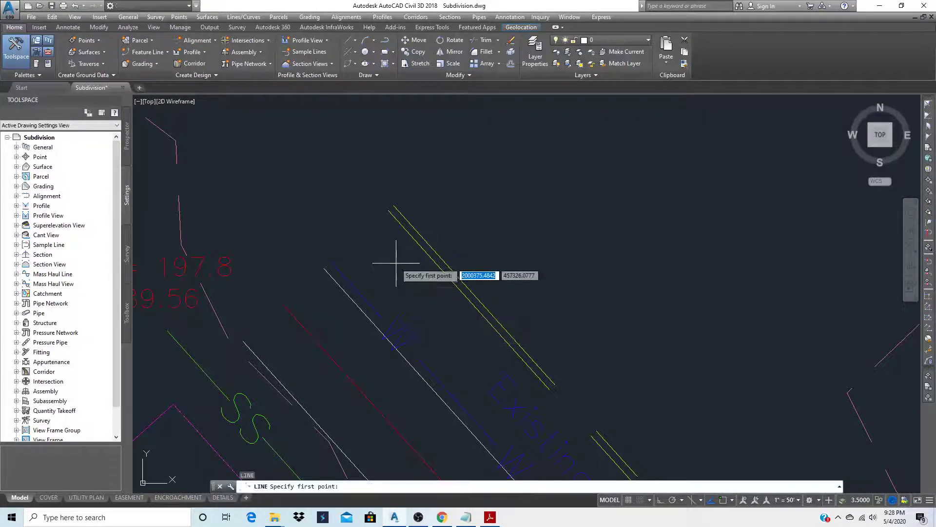
{"action": "key", "text": "F3"}
{"action": "left_click", "coordinate": [388, 210]}
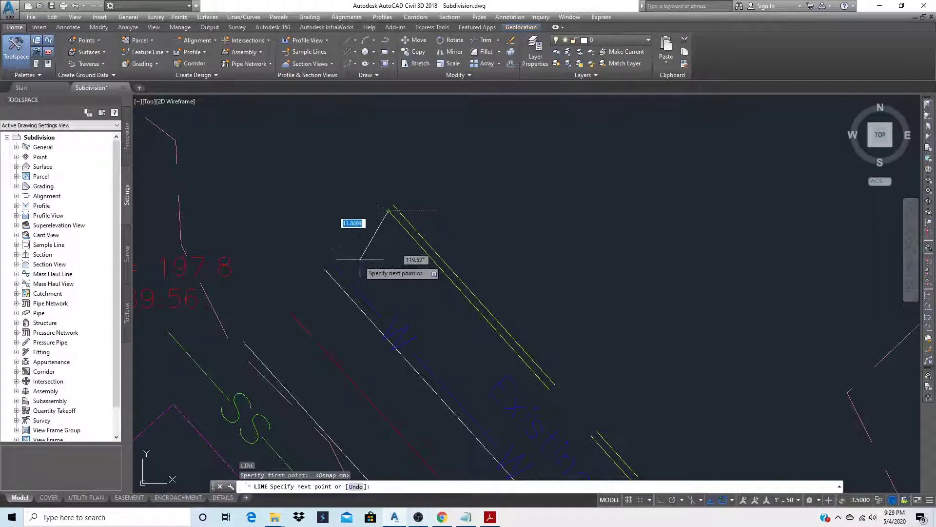
{"action": "left_click", "coordinate": [336, 262]}
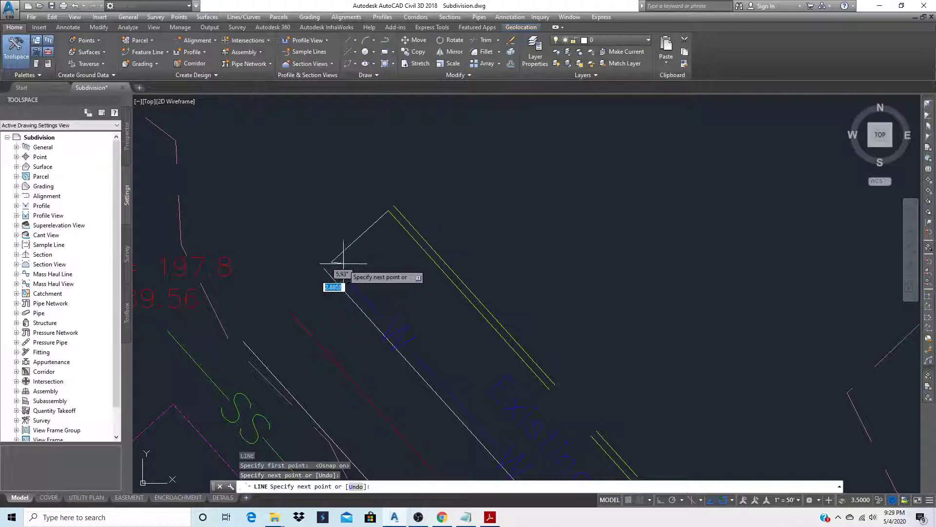
{"action": "key", "text": "Return"}
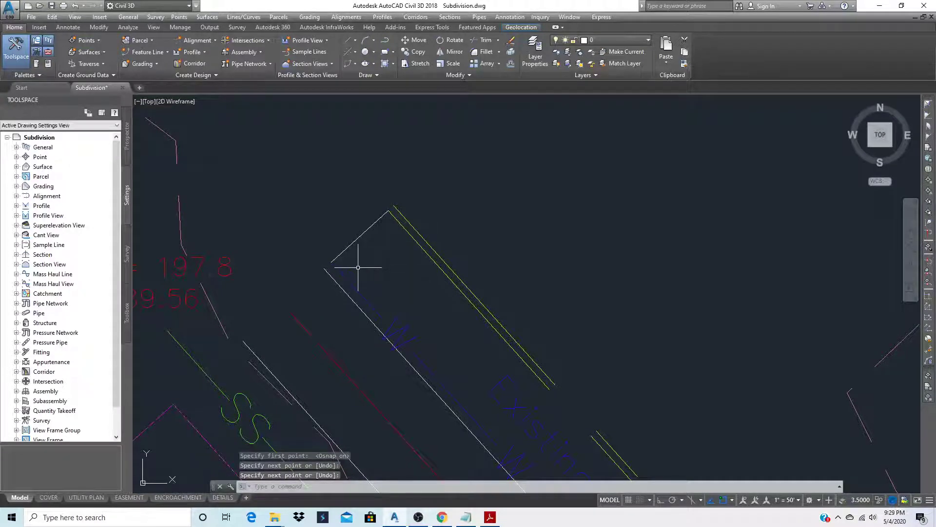
- Erase the yellow helper line offset toward the road
{"action": "type", "text": "e"}
{"action": "key", "text": "Return"}
{"action": "left_click", "coordinate": [418, 244]}
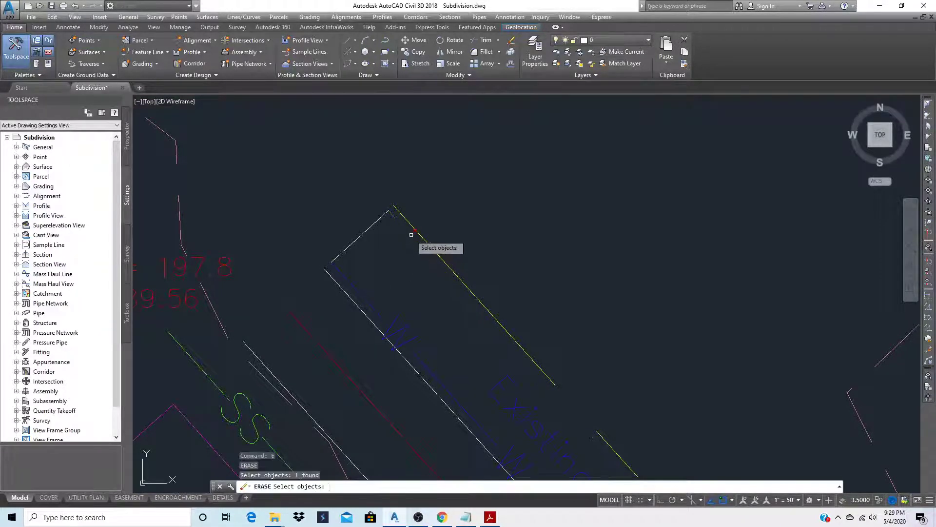
- Match the new branch line's properties to those of the existing water line
{"action": "left_click", "coordinate": [685, 64]}
{"action": "left_click", "coordinate": [343, 268]}
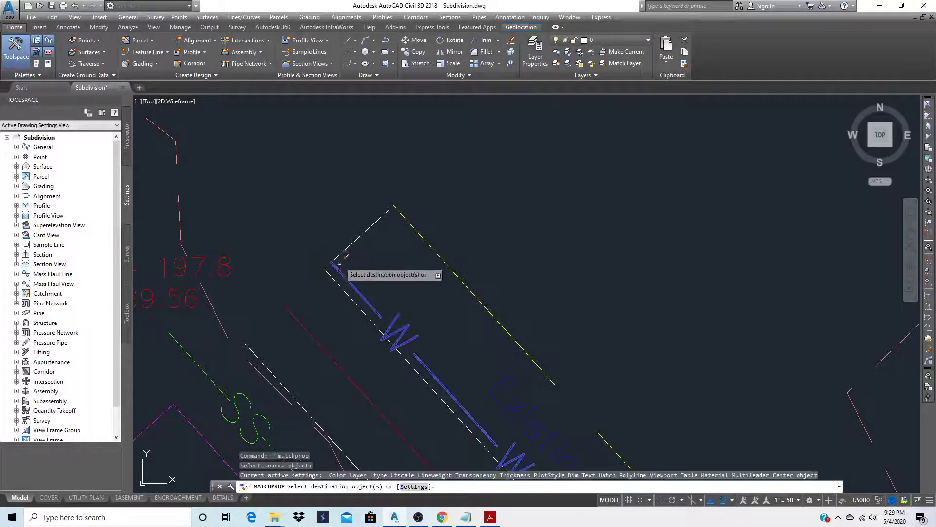
{"action": "key", "text": "Return"}
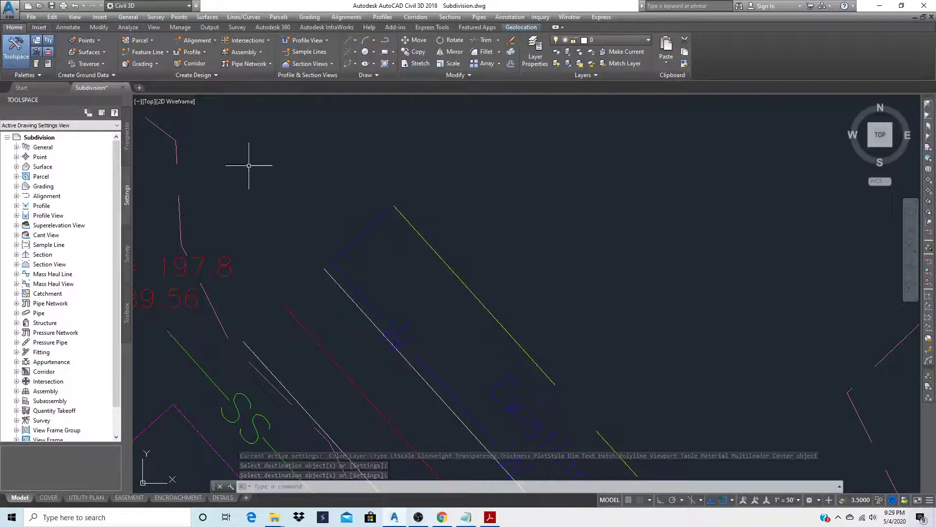
- Open the block insertion options and choose the Existing Hyd block
{"action": "left_click", "coordinate": [42, 28]}
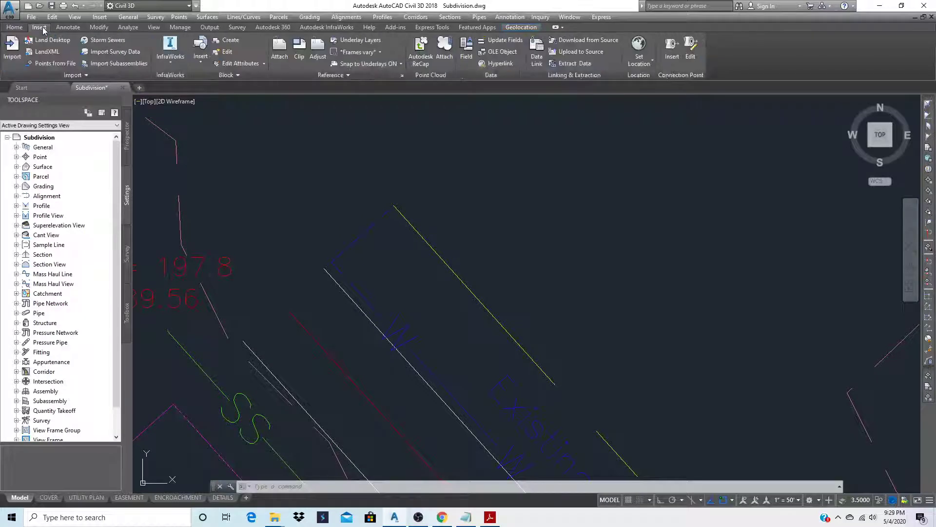
{"action": "left_click", "coordinate": [202, 64]}
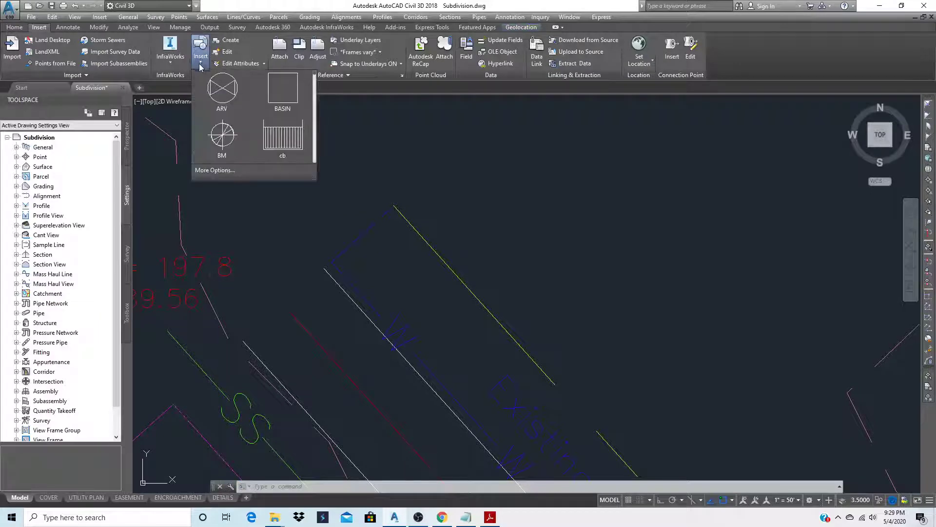
{"action": "left_click", "coordinate": [227, 171]}
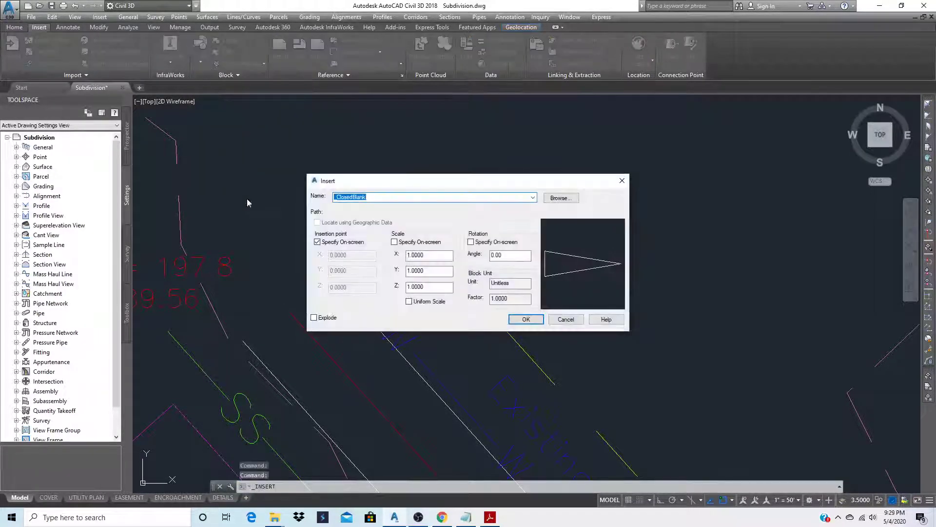
{"action": "left_click", "coordinate": [533, 197]}
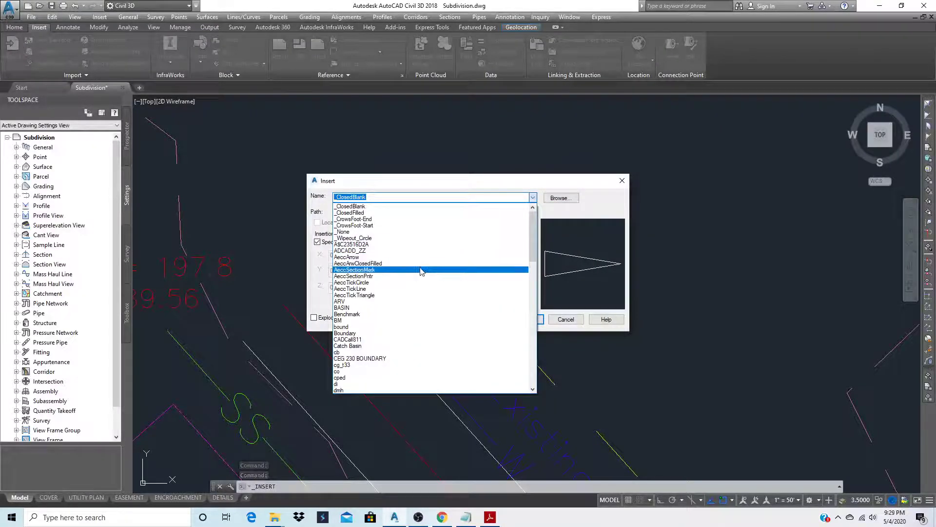
{"action": "scroll", "coordinate": [422, 272], "scroll_direction": "down", "scroll_amount": 2}
{"action": "scroll", "coordinate": [422, 272], "scroll_direction": "down", "scroll_amount": 2}
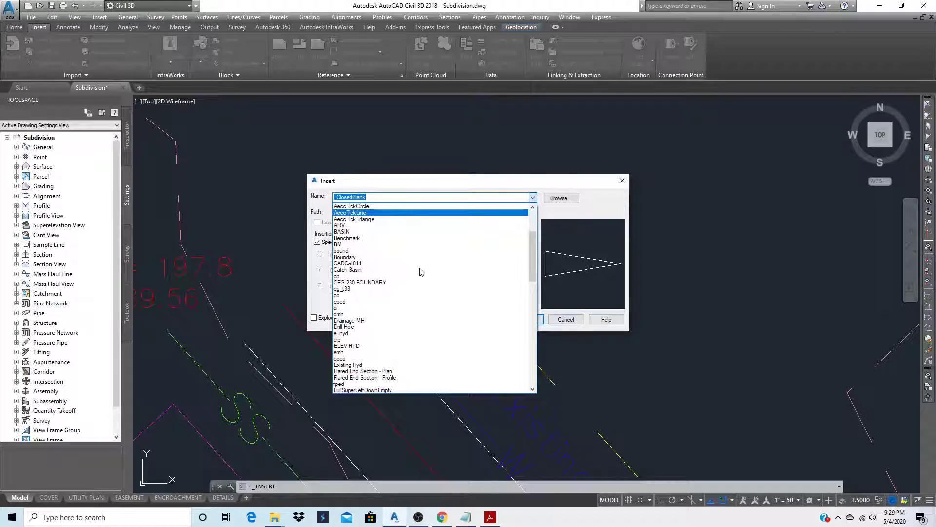
{"action": "scroll", "coordinate": [422, 272], "scroll_direction": "down", "scroll_amount": 1}
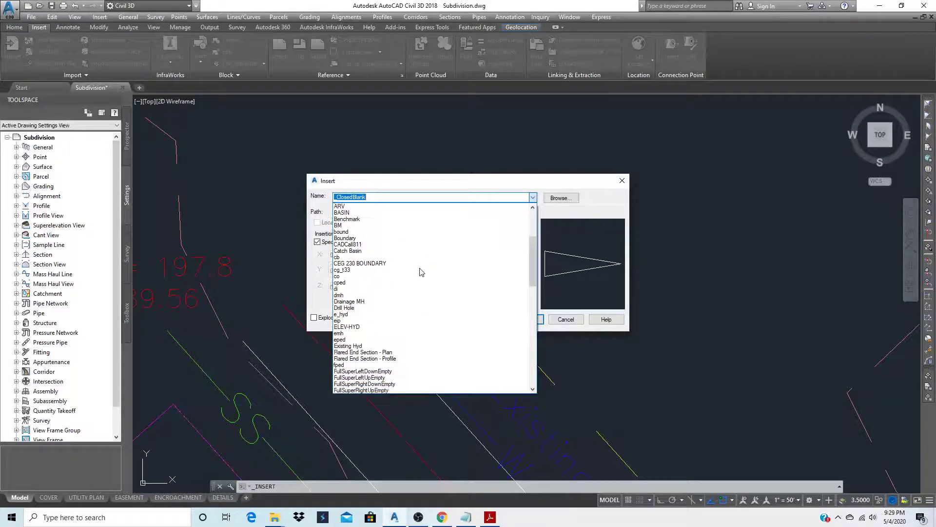
{"action": "left_click", "coordinate": [340, 346]}
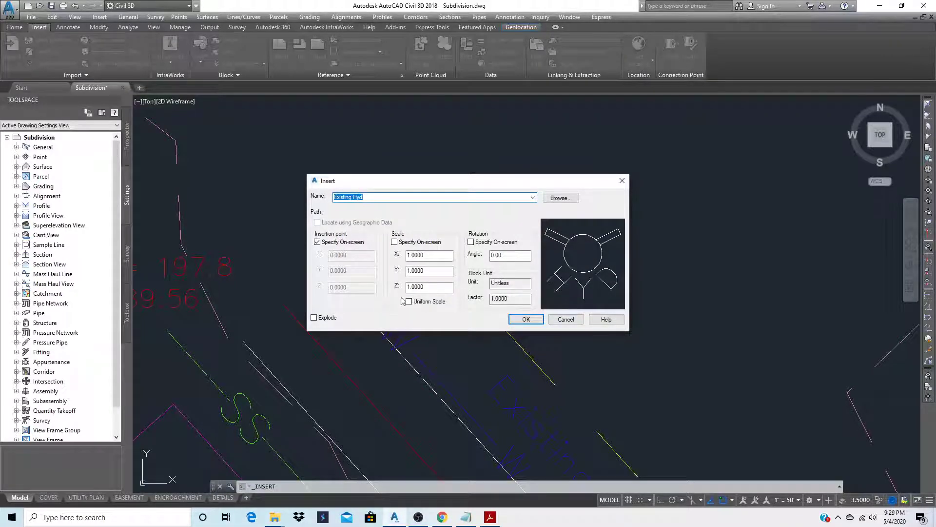
- Set the hydrant block's X and Y scale to 5 and place it at the free end of the water branch line
{"action": "left_click", "coordinate": [394, 242]}
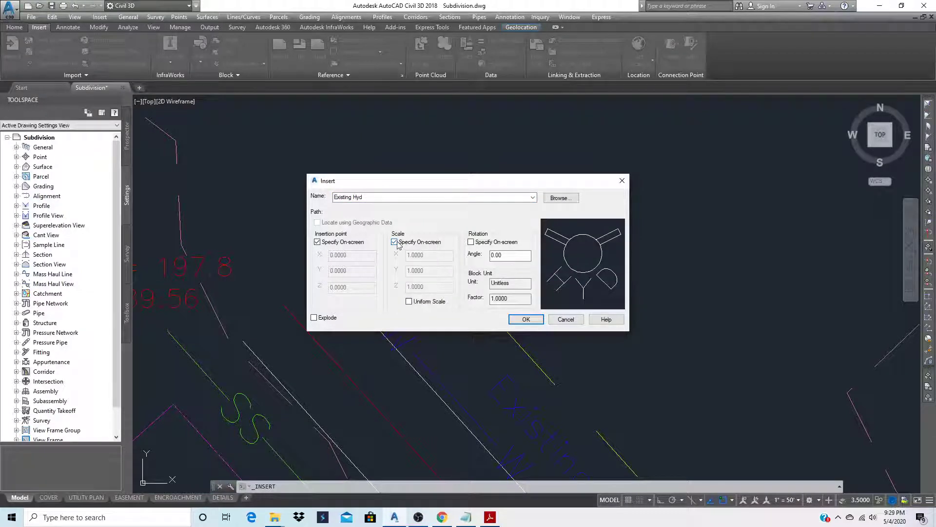
{"action": "left_click", "coordinate": [394, 242]}
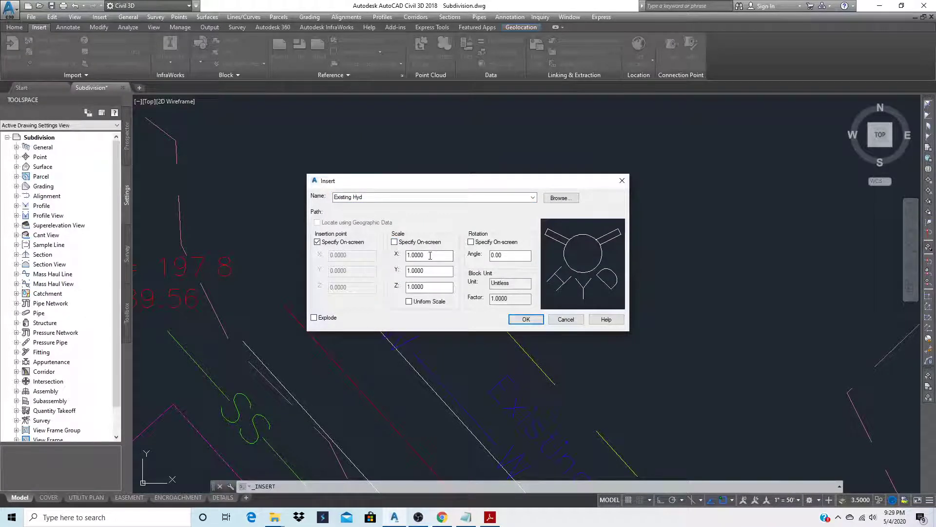
{"action": "double_click", "coordinate": [430, 256]}
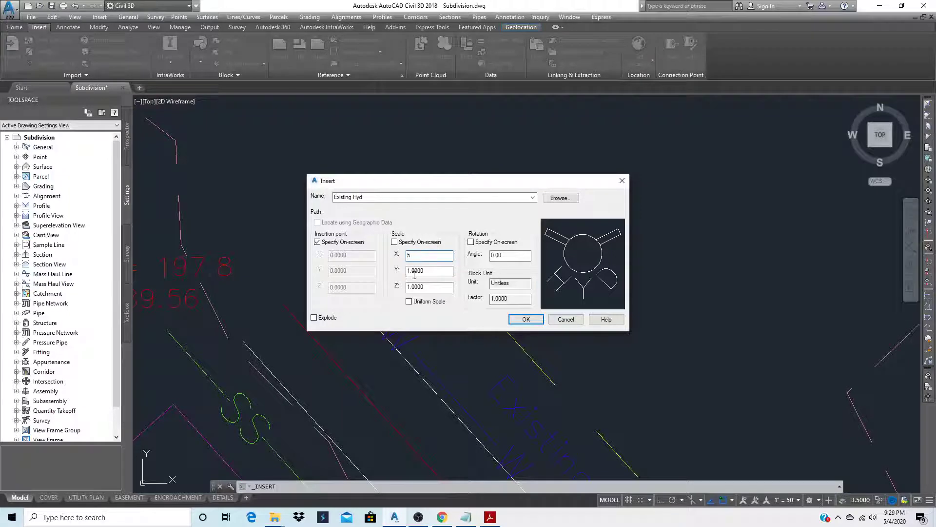
{"action": "type", "text": "5"}
{"action": "double_click", "coordinate": [414, 272]}
{"action": "type", "text": "5"}
{"action": "double_click", "coordinate": [430, 286]}
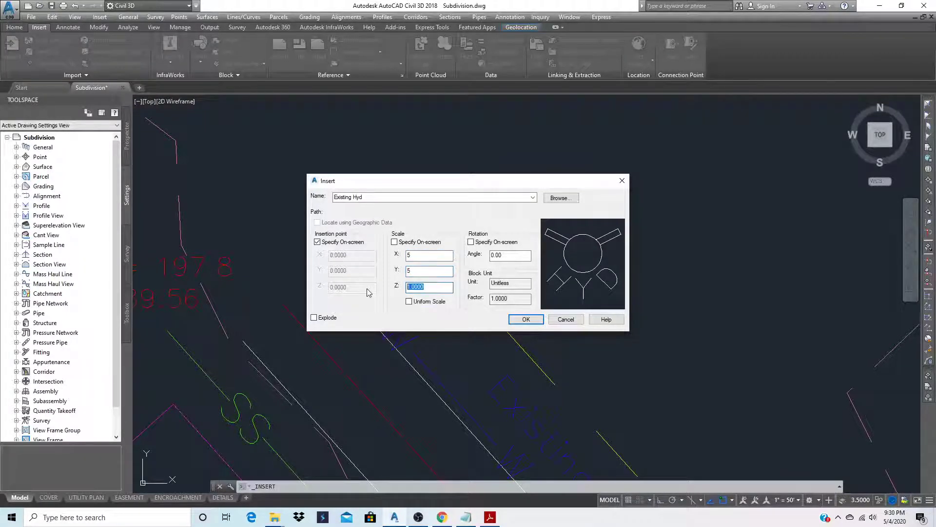
{"action": "left_click", "coordinate": [523, 319]}
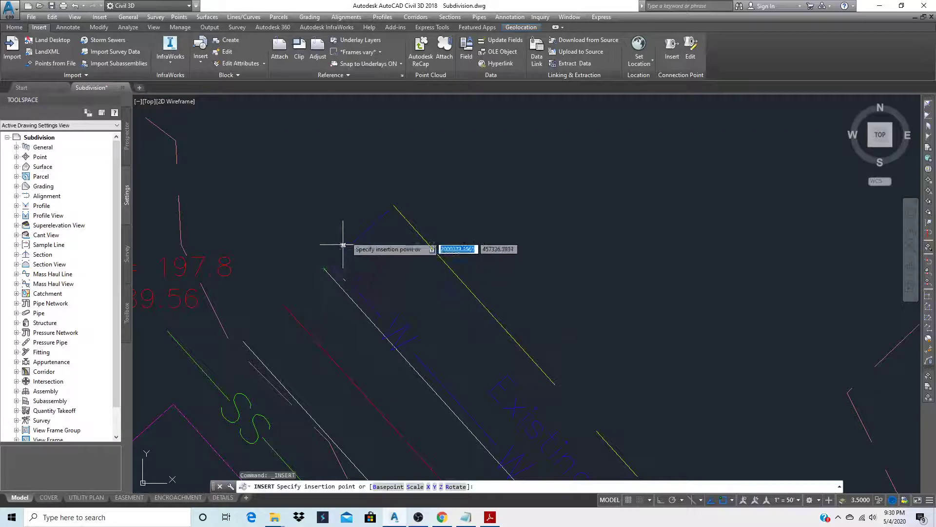
{"action": "left_click", "coordinate": [388, 211]}
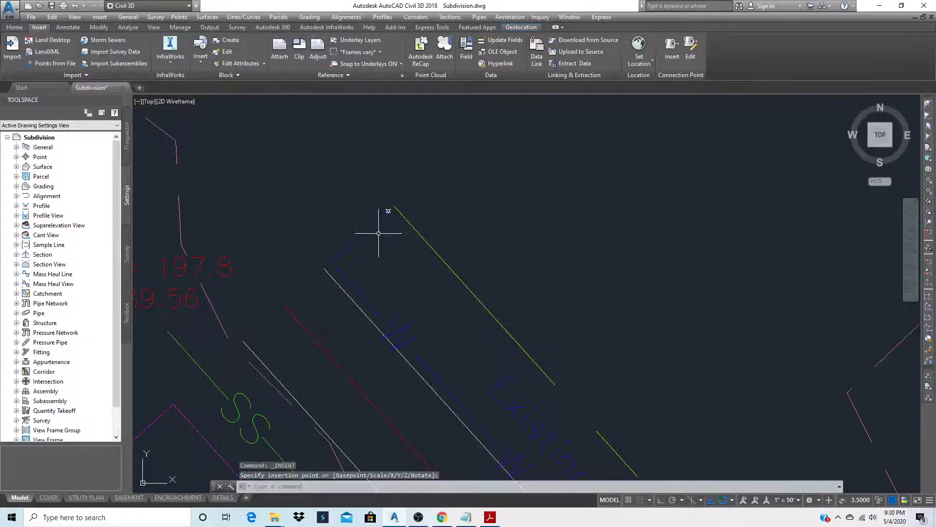
- Erase the hydrant block placed at the end of the branch line
{"action": "type", "text": "e"}
{"action": "key", "text": "Return"}
{"action": "left_click", "coordinate": [379, 201]}
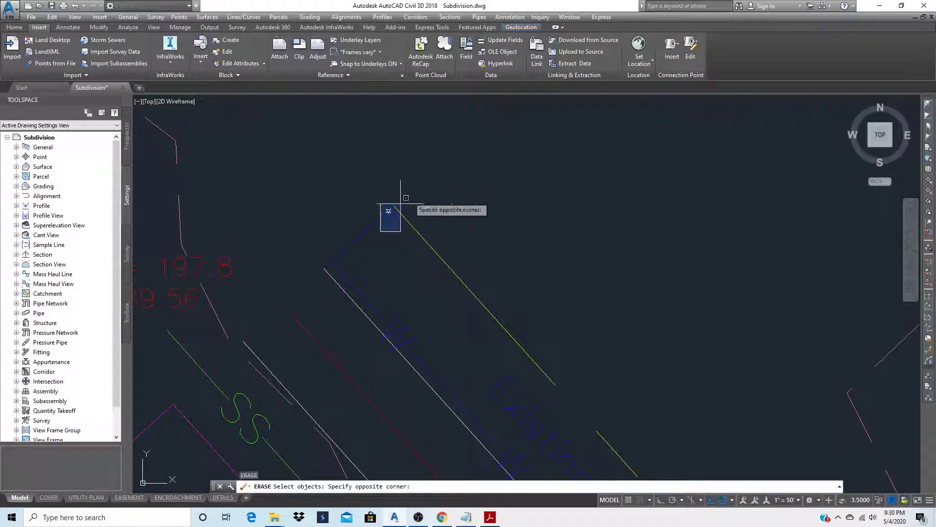
{"action": "left_click", "coordinate": [409, 228]}
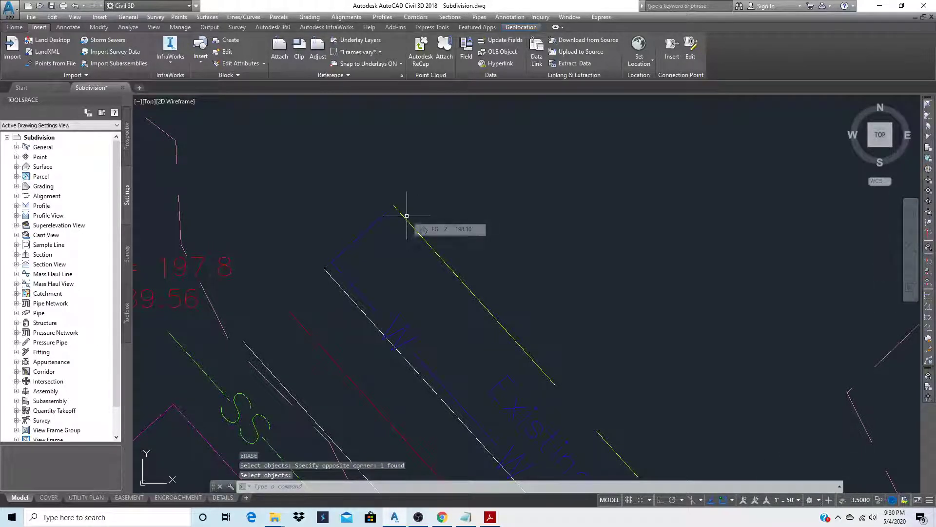
- Insert the Existing Hyd block at a uniform scale of 50 at the free end of the water branch line
{"action": "left_click", "coordinate": [200, 49]}
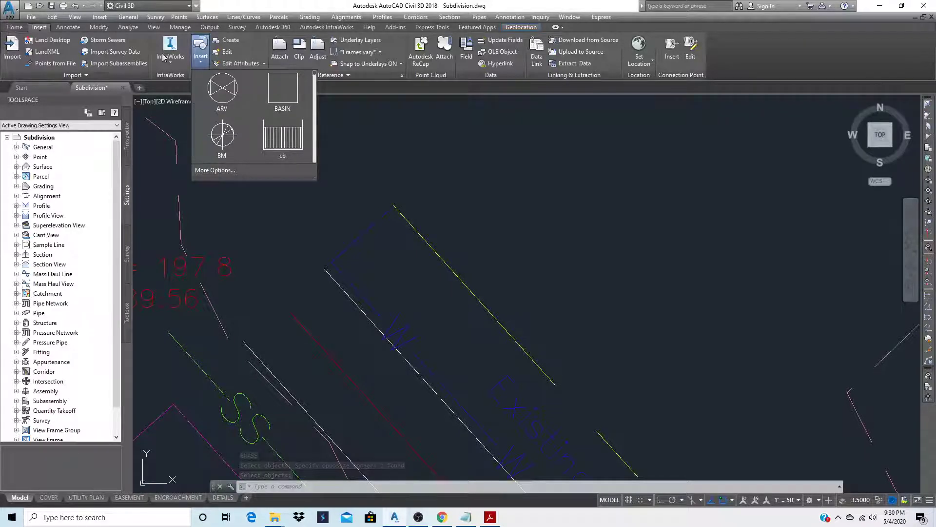
{"action": "left_click", "coordinate": [230, 169]}
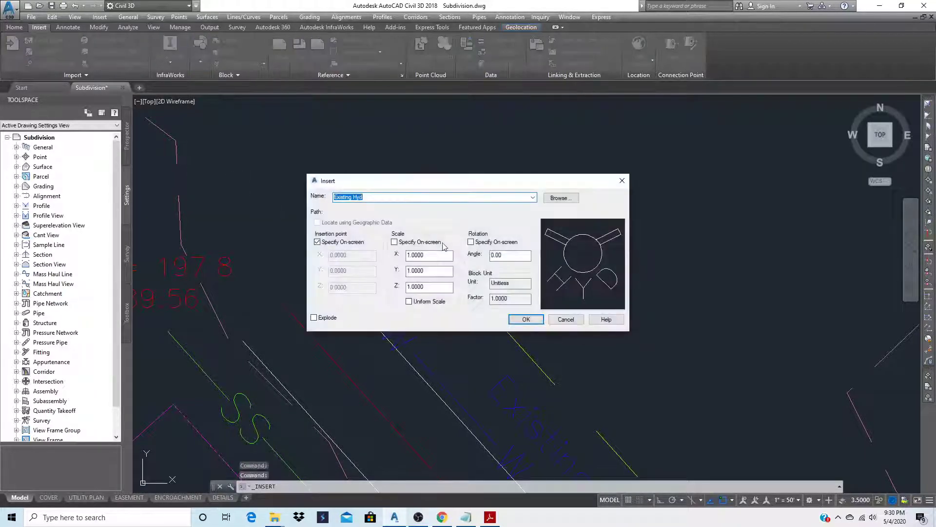
{"action": "left_click", "coordinate": [394, 243]}
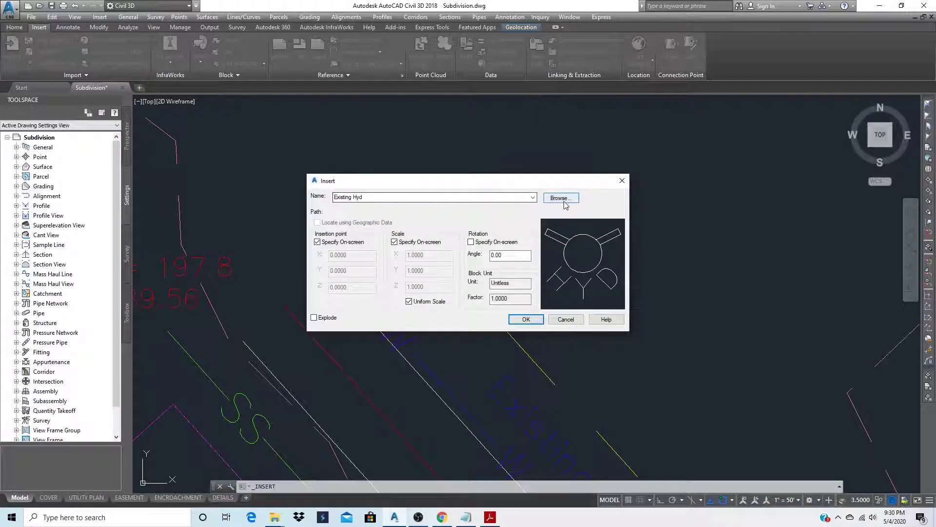
{"action": "left_click", "coordinate": [394, 242]}
{"action": "left_click_drag", "start_coordinate": [428, 254], "coordinate": [390, 261]}
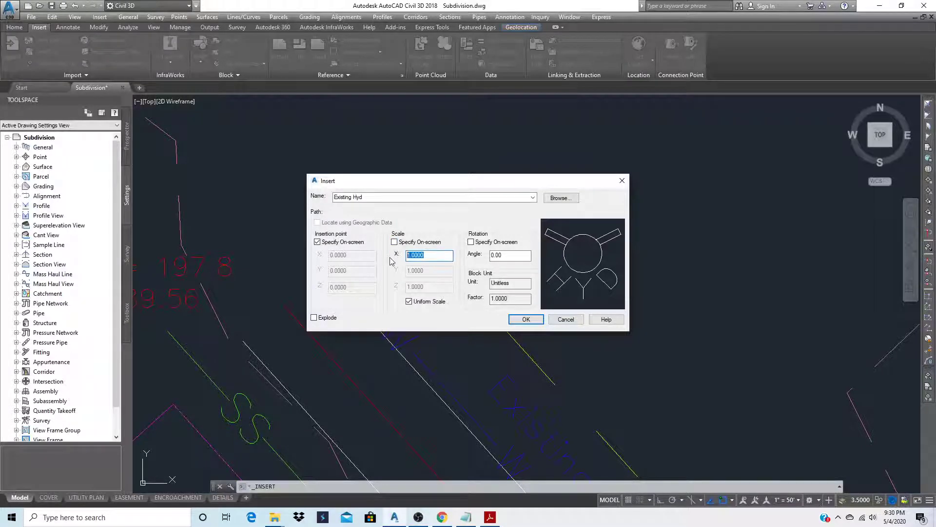
{"action": "type", "text": "50"}
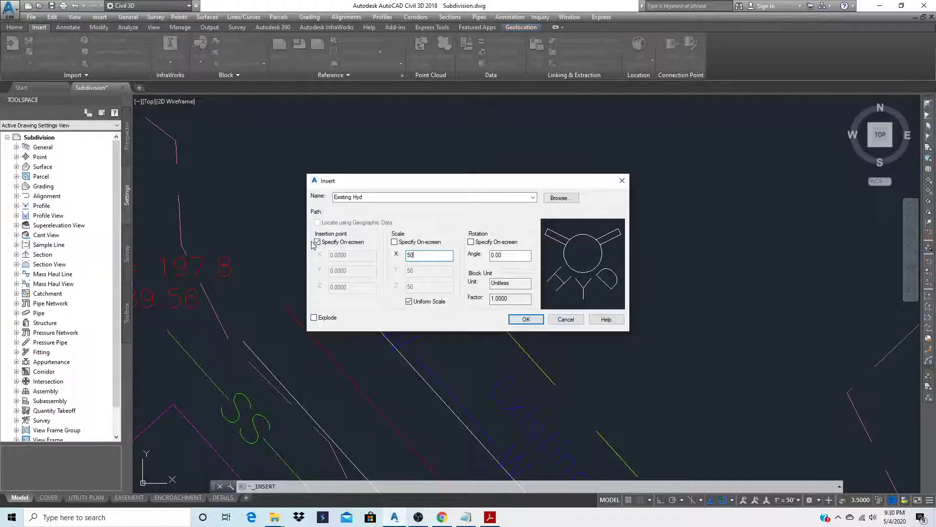
{"action": "left_click", "coordinate": [527, 319]}
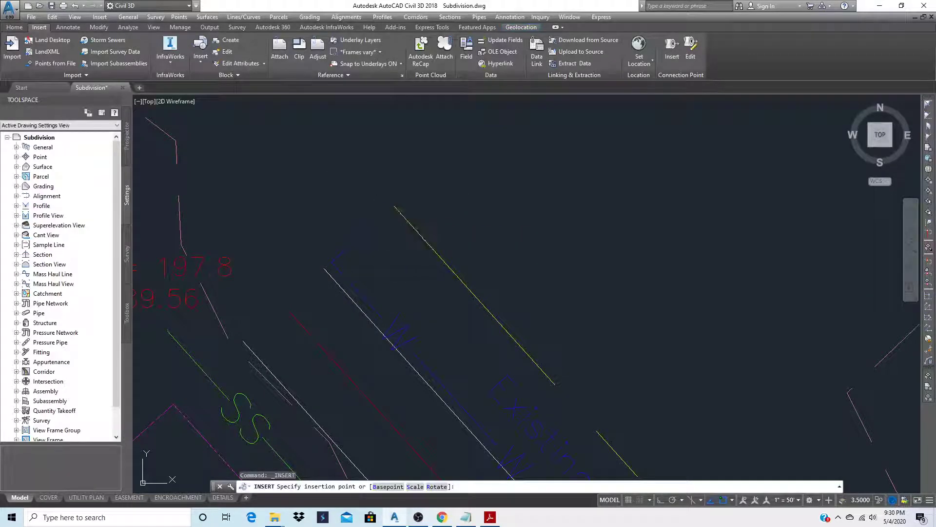
{"action": "left_click", "coordinate": [388, 211]}
{"action": "key", "text": "Escape"}
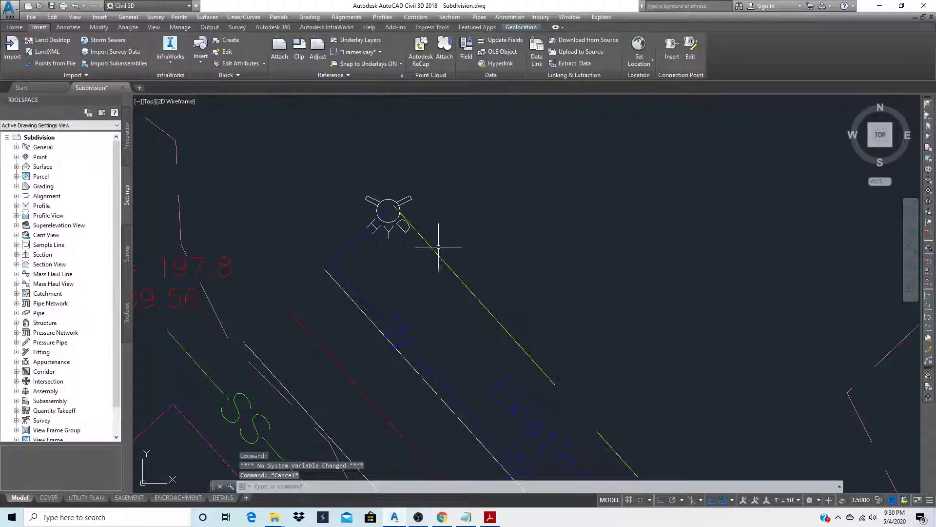
- Rotate the hydrant block about its centre so that its base lines up with the water branch line
{"action": "type", "text": "RO"}
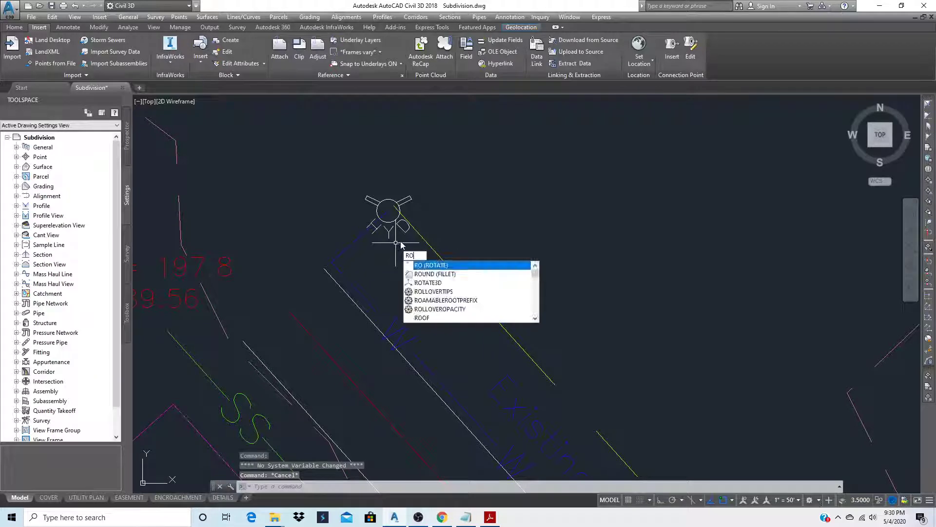
{"action": "key", "text": "Return"}
{"action": "left_click", "coordinate": [397, 224]}
{"action": "key", "text": "Return"}
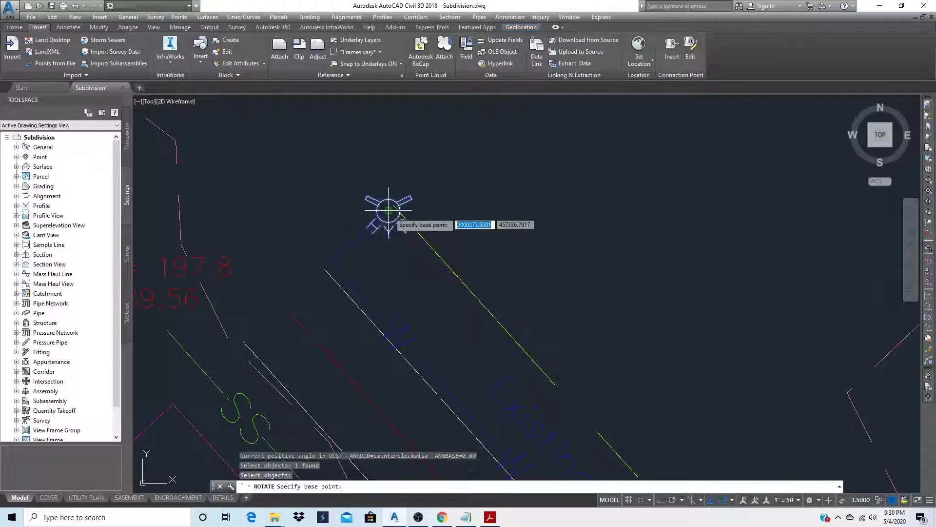
{"action": "left_click", "coordinate": [388, 211]}
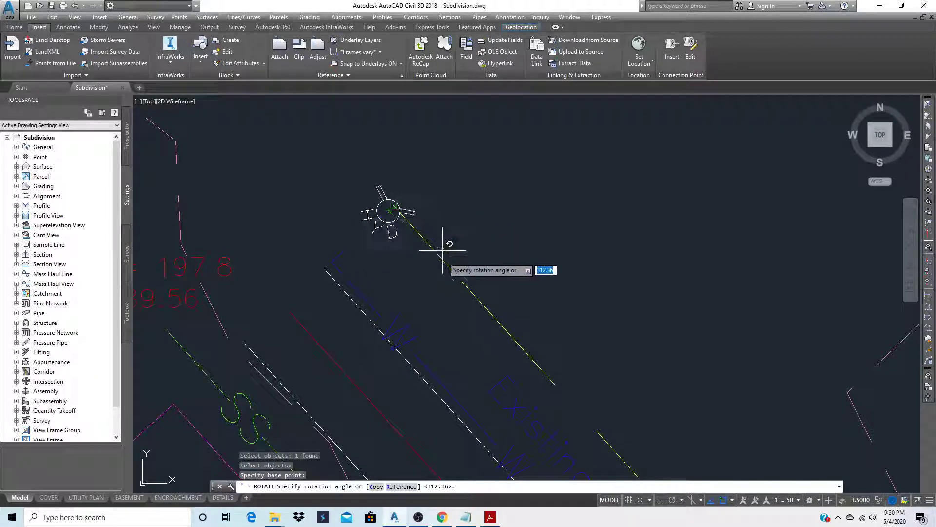
{"action": "left_click", "coordinate": [457, 295]}
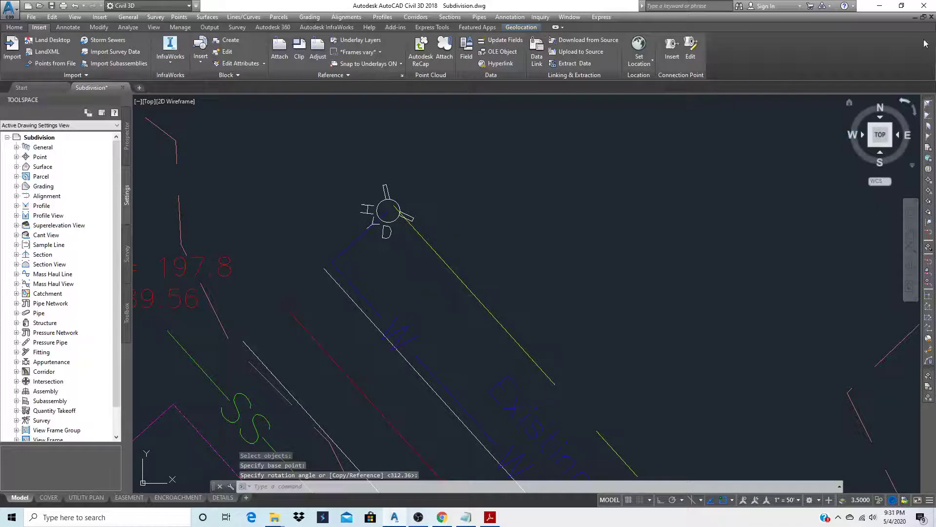
- Match the hydrant block's properties to those of the water branch line
{"action": "left_click", "coordinate": [13, 28]}
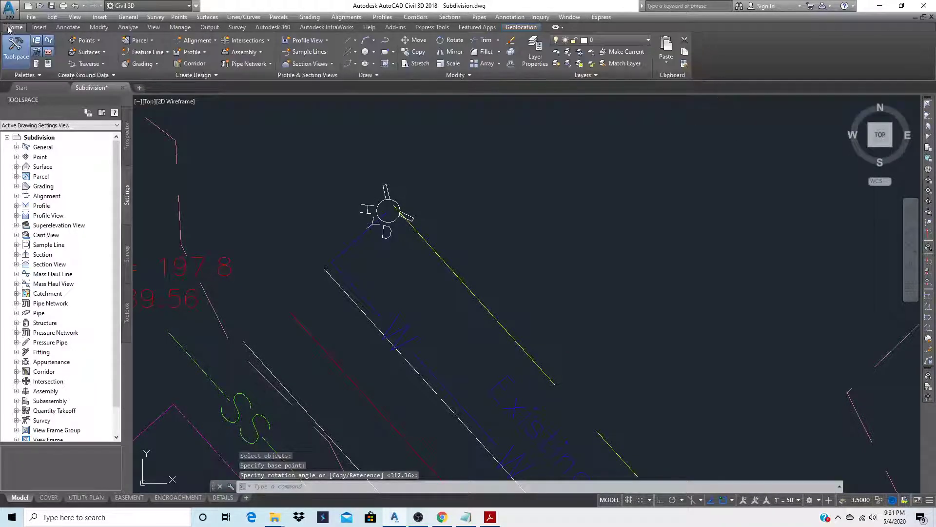
{"action": "left_click", "coordinate": [684, 63]}
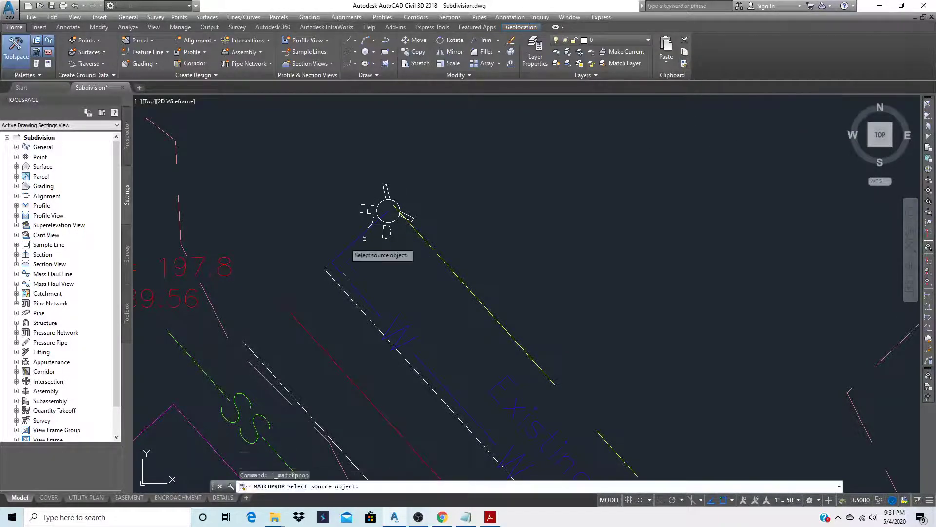
{"action": "left_click", "coordinate": [342, 253]}
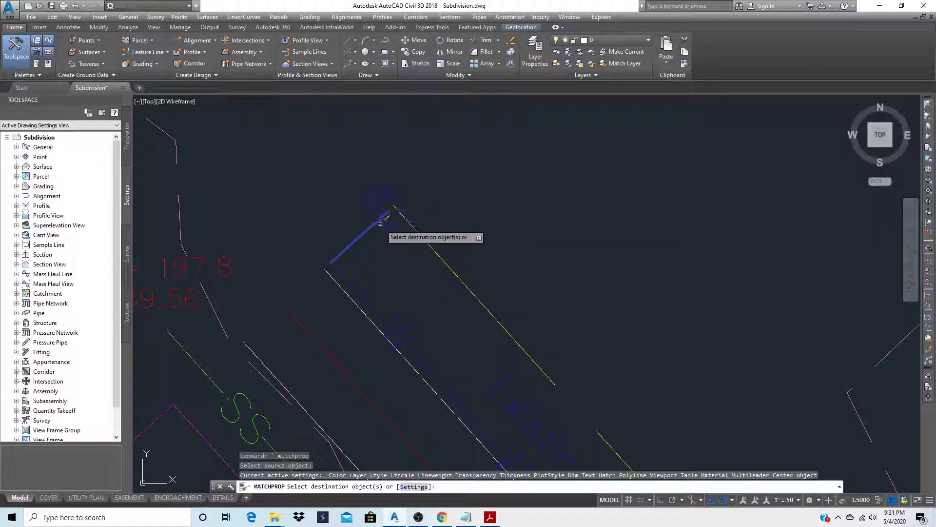
{"action": "key", "text": "Escape"}
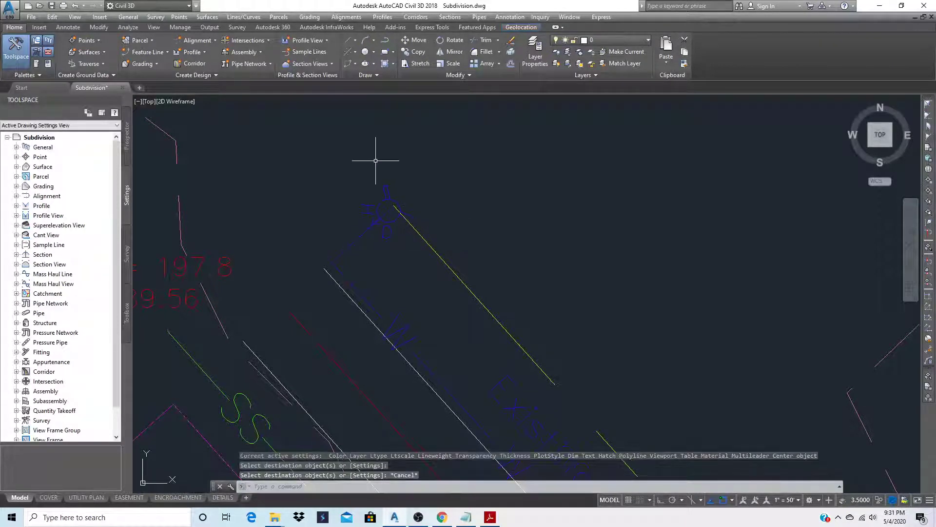
- Offset the Green Valley Road centerline by 10 to its southeast side
{"action": "scroll", "coordinate": [376, 157], "scroll_direction": "down", "scroll_amount": 5}
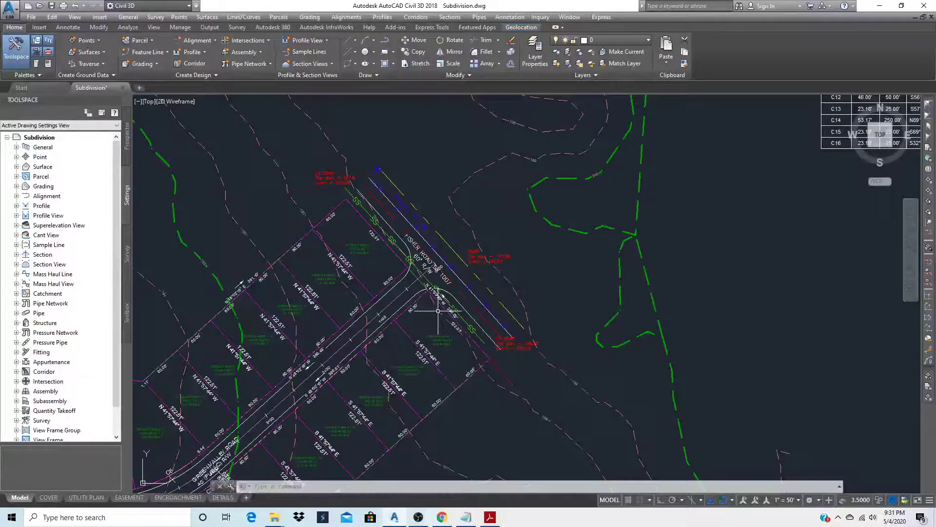
{"action": "mouse_move", "coordinate": [438, 310]}
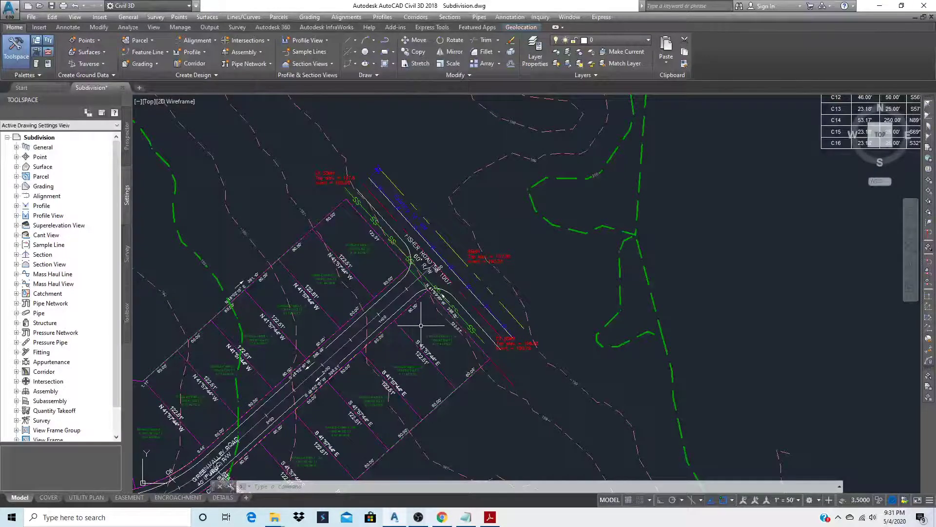
{"action": "mouse_move", "coordinate": [425, 327]}
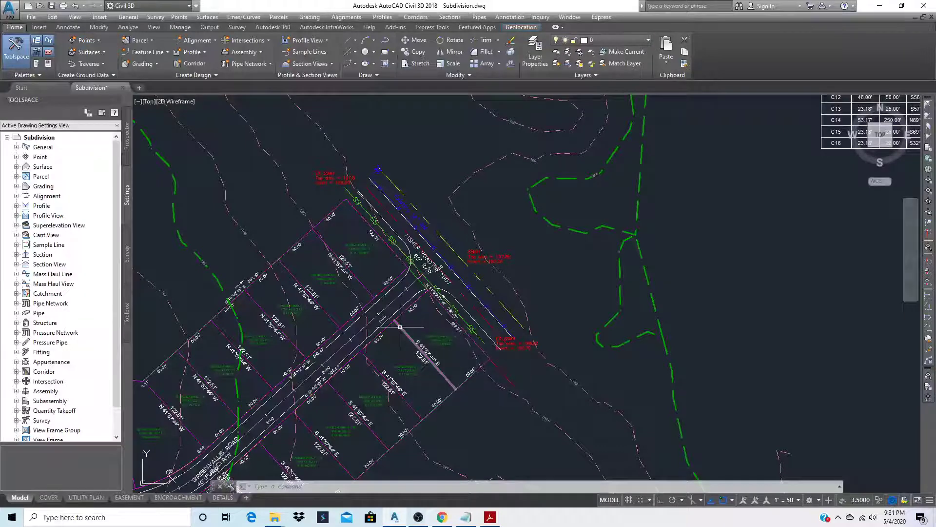
{"action": "scroll", "coordinate": [399, 324], "scroll_direction": "up", "scroll_amount": 2}
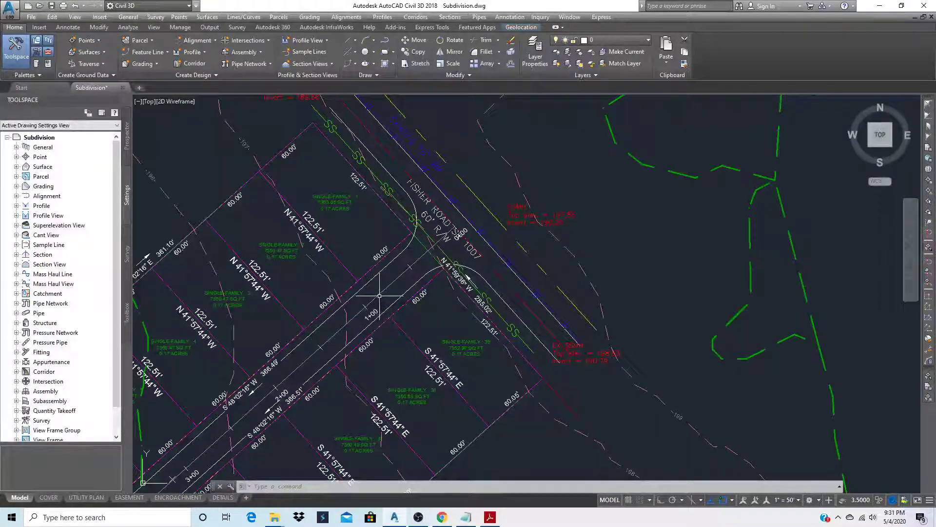
{"action": "mouse_move", "coordinate": [383, 305]}
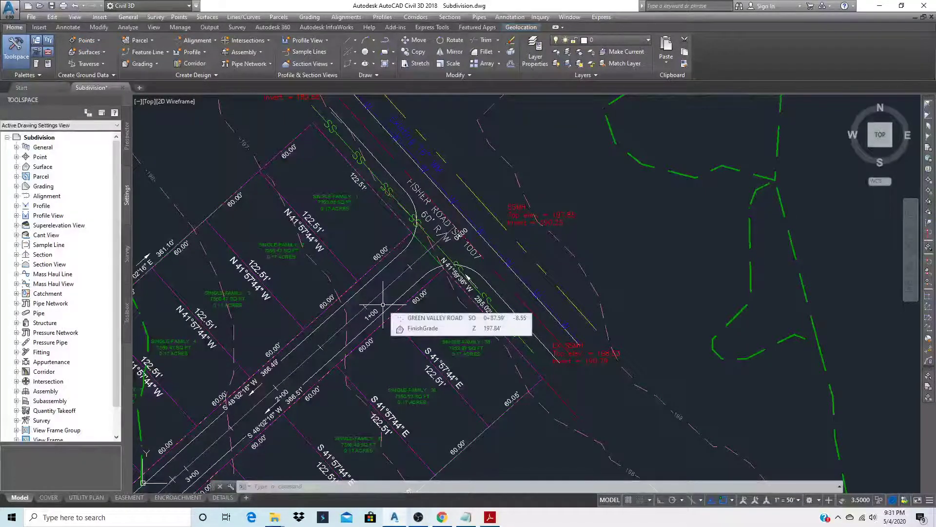
{"action": "type", "text": "O"}
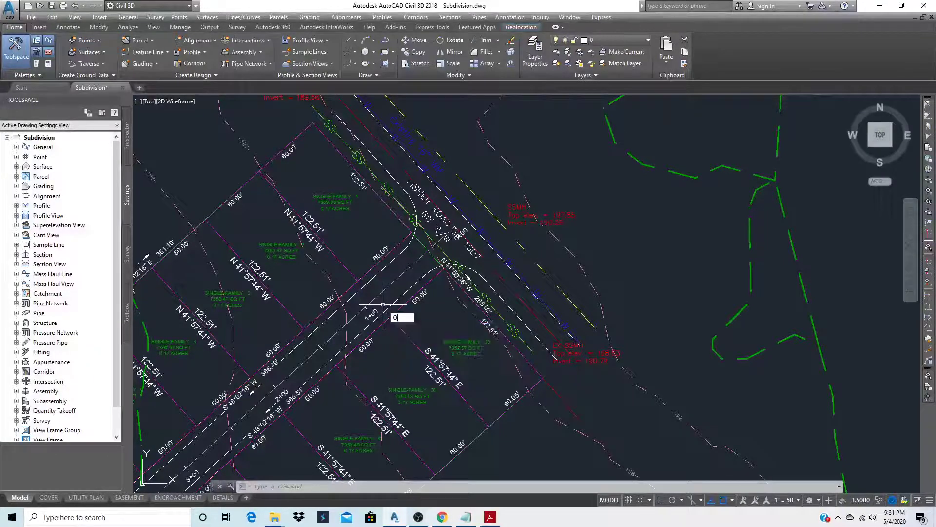
{"action": "key", "text": "Return"}
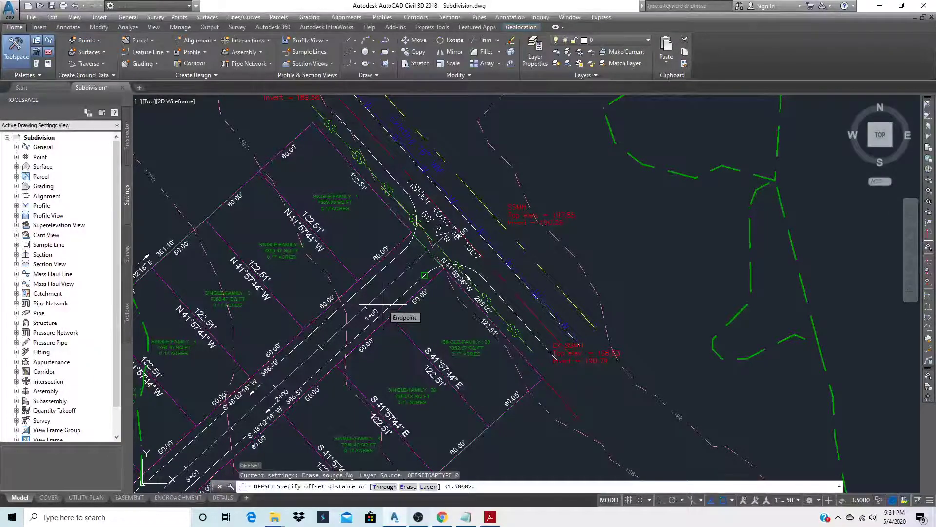
{"action": "type", "text": "1"}
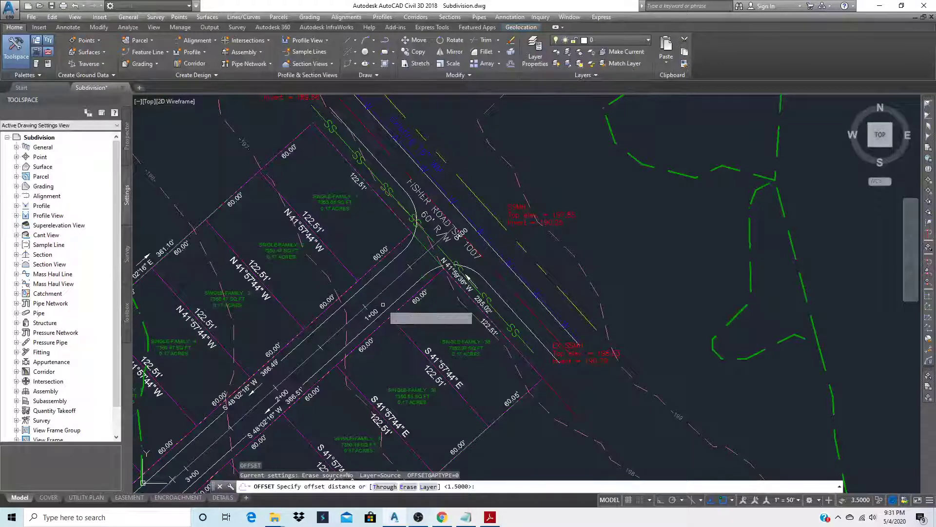
{"action": "key", "text": "Return"}
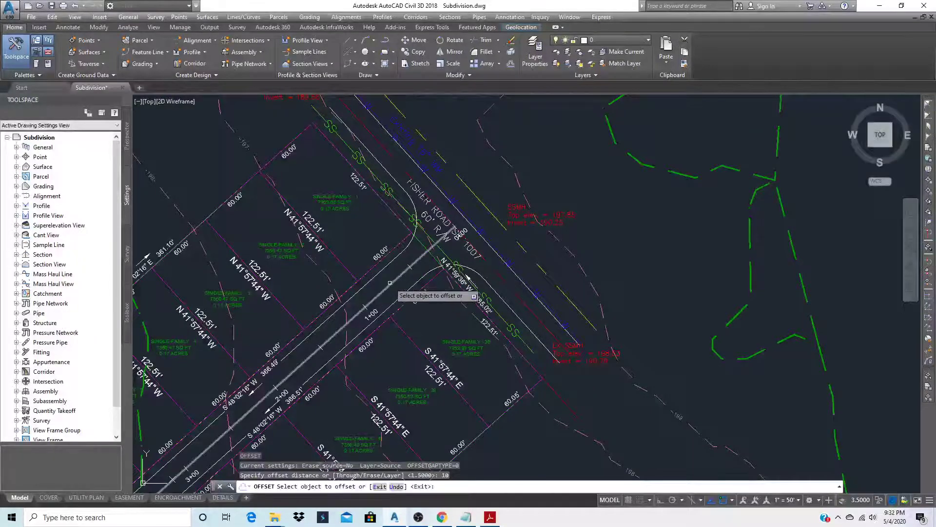
{"action": "left_click", "coordinate": [390, 283]}
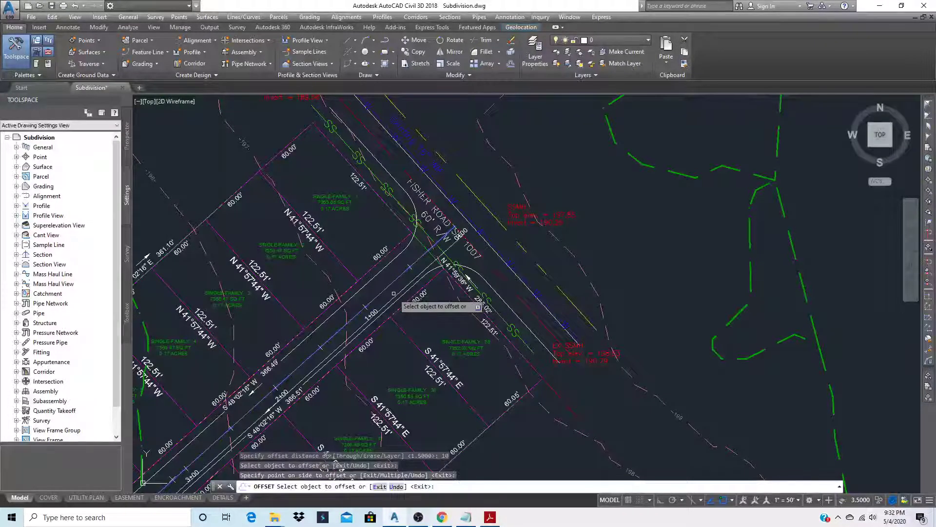
{"action": "left_click", "coordinate": [394, 292]}
{"action": "key", "text": "Escape"}
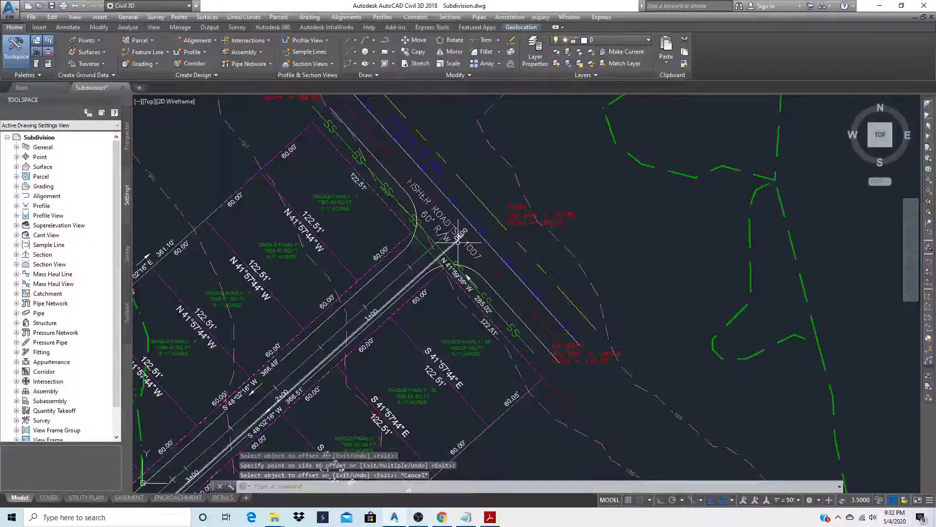
- Move the line offset from the Green Valley Road centerline to the PROP-WATER layer
{"action": "scroll", "coordinate": [456, 242], "scroll_direction": "down", "scroll_amount": 6}
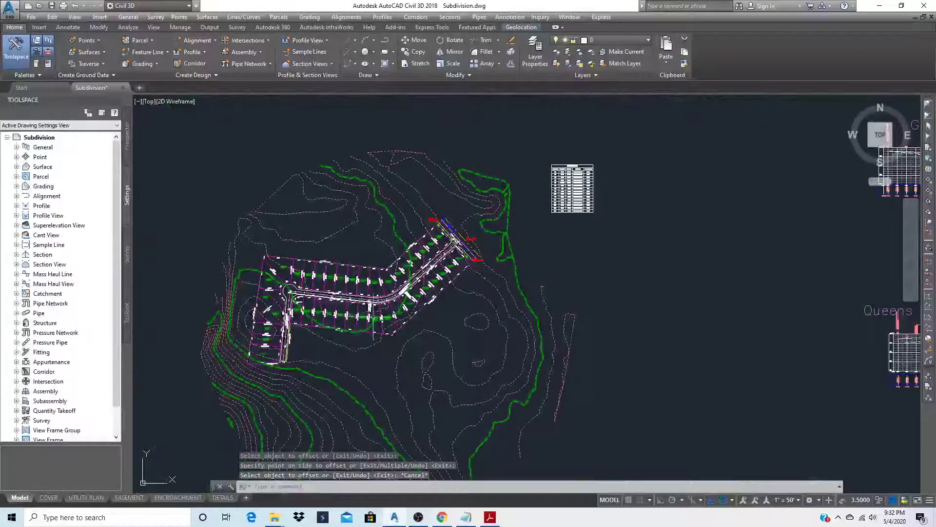
{"action": "scroll", "coordinate": [311, 299], "scroll_direction": "up", "scroll_amount": 6}
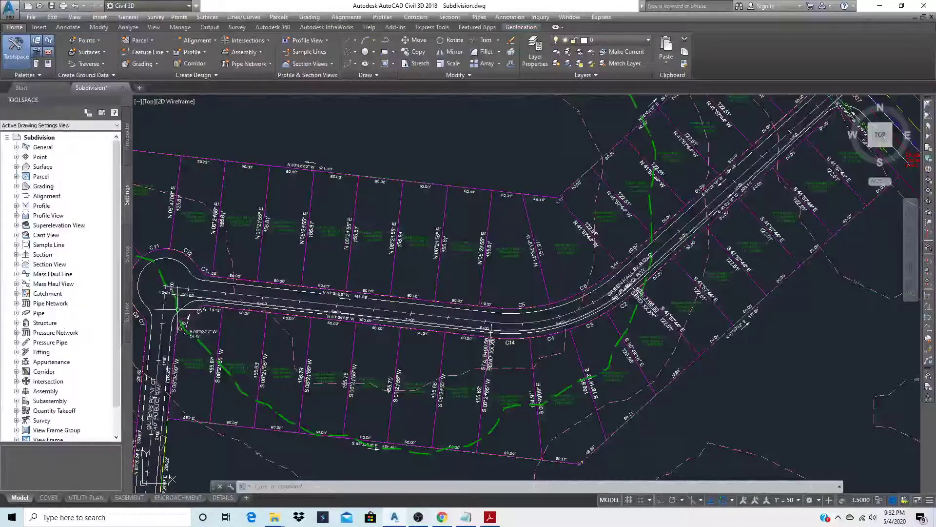
{"action": "scroll", "coordinate": [195, 337], "scroll_direction": "down", "scroll_amount": 2}
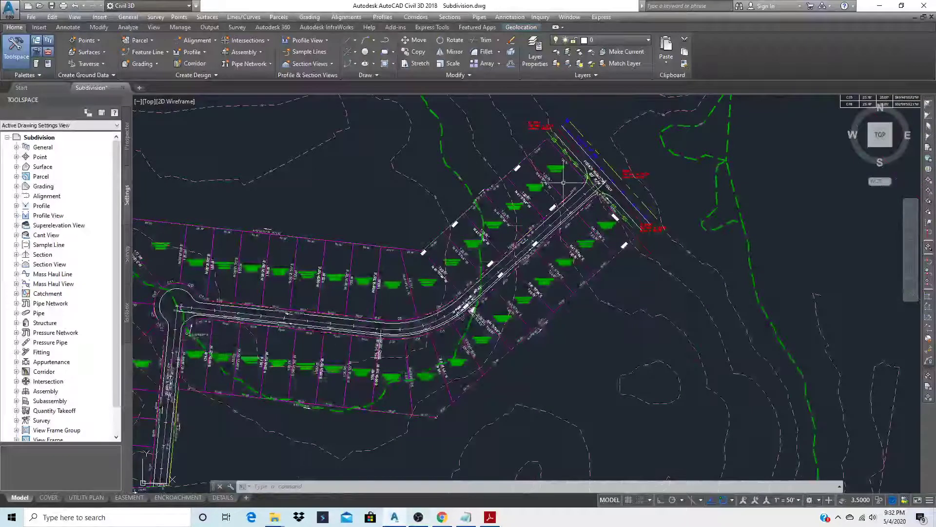
{"action": "scroll", "coordinate": [662, 151], "scroll_direction": "up", "scroll_amount": 2}
{"action": "scroll", "coordinate": [659, 215], "scroll_direction": "up", "scroll_amount": 4}
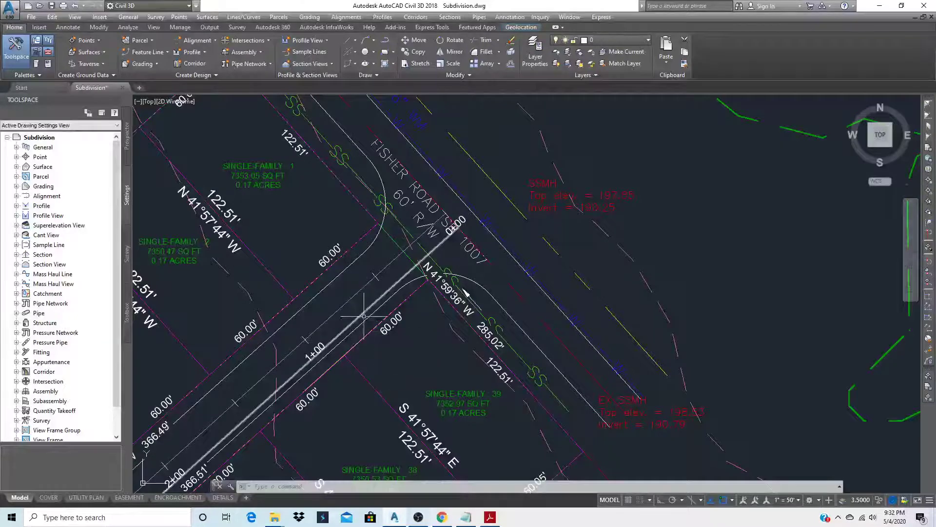
{"action": "left_click", "coordinate": [377, 301]}
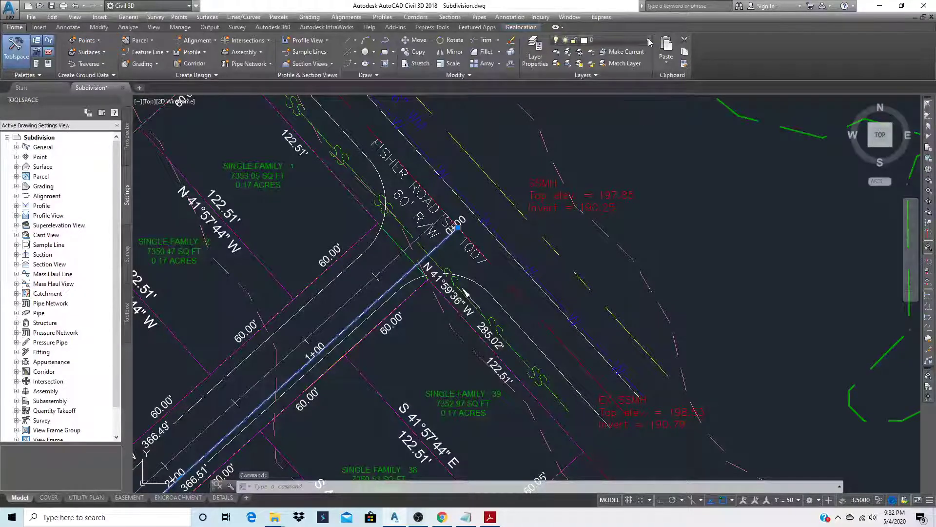
{"action": "left_click", "coordinate": [649, 40]}
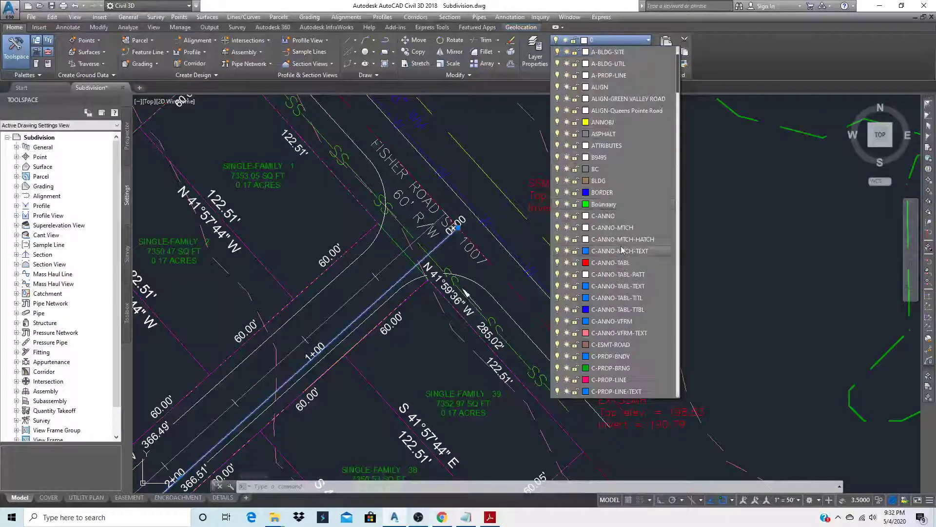
{"action": "scroll", "coordinate": [621, 250], "scroll_direction": "down", "scroll_amount": 20}
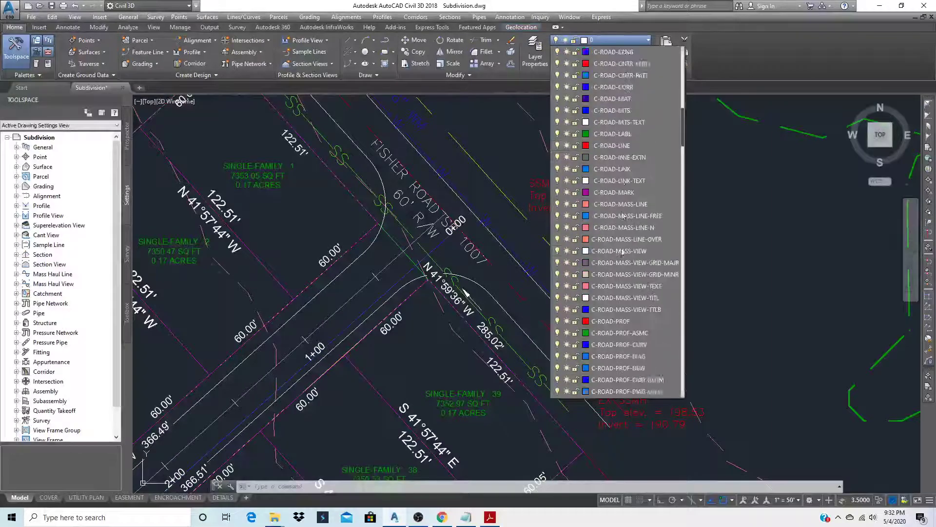
{"action": "scroll", "coordinate": [623, 251], "scroll_direction": "down", "scroll_amount": 10}
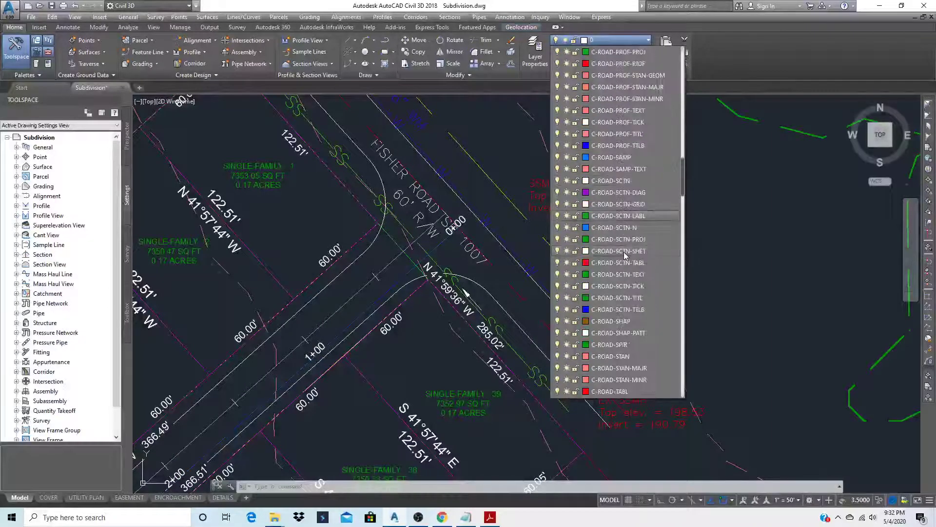
{"action": "scroll", "coordinate": [625, 255], "scroll_direction": "down", "scroll_amount": 15}
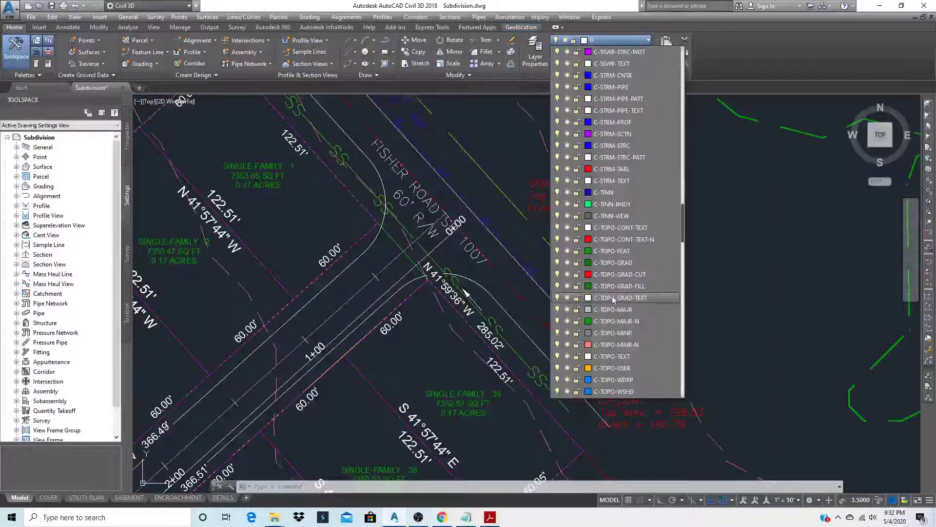
{"action": "scroll", "coordinate": [614, 299], "scroll_direction": "down", "scroll_amount": 15}
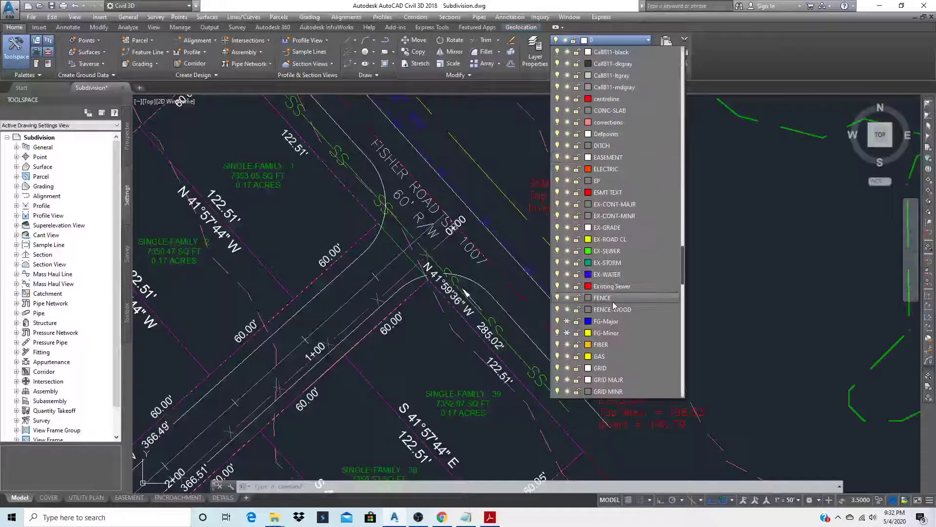
{"action": "scroll", "coordinate": [613, 303], "scroll_direction": "down", "scroll_amount": 5}
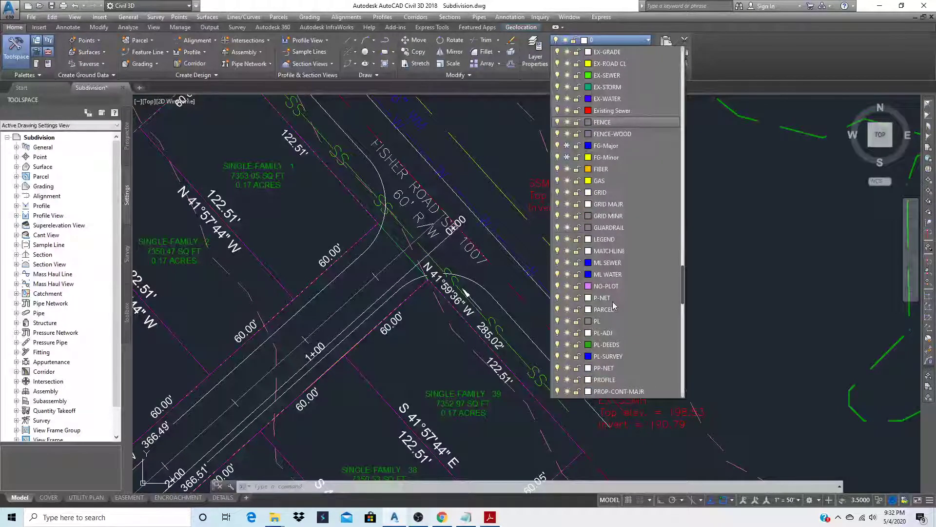
{"action": "scroll", "coordinate": [614, 306], "scroll_direction": "down", "scroll_amount": 3}
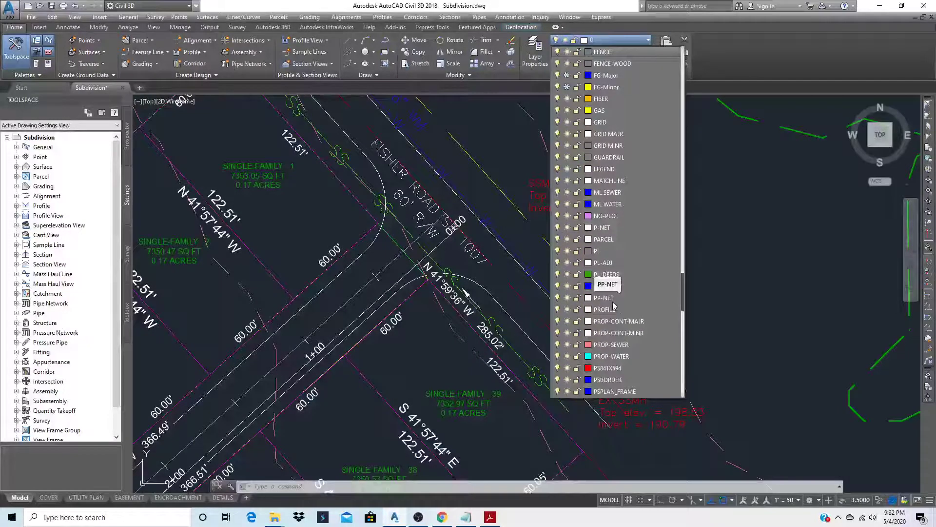
{"action": "left_click", "coordinate": [613, 362]}
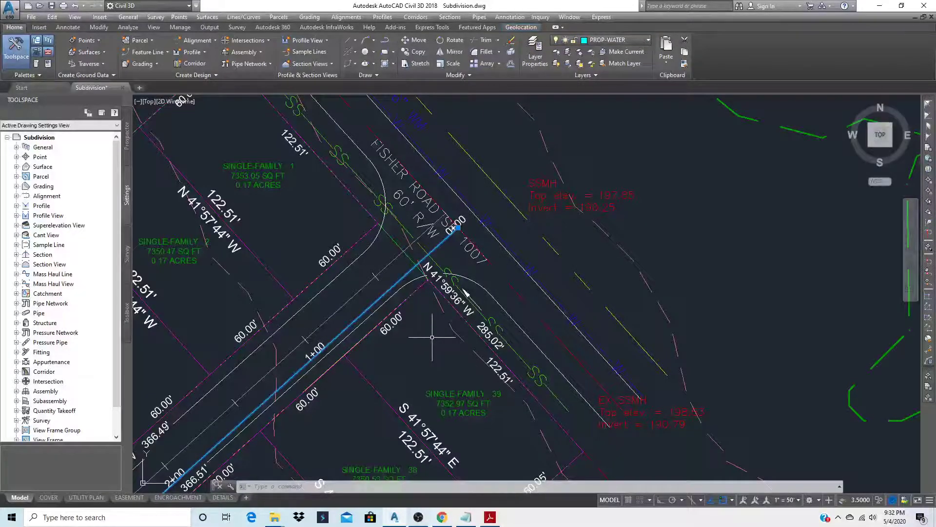
{"action": "key", "text": "Escape"}
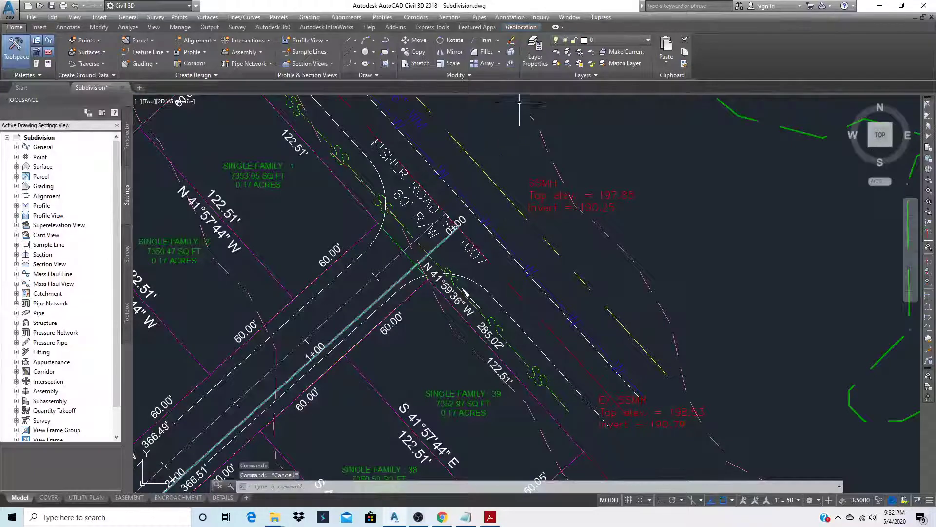
- Set the linetype of the PROP-WATER layer to WATER_LINE in the layer properties
{"action": "left_click", "coordinate": [535, 53]}
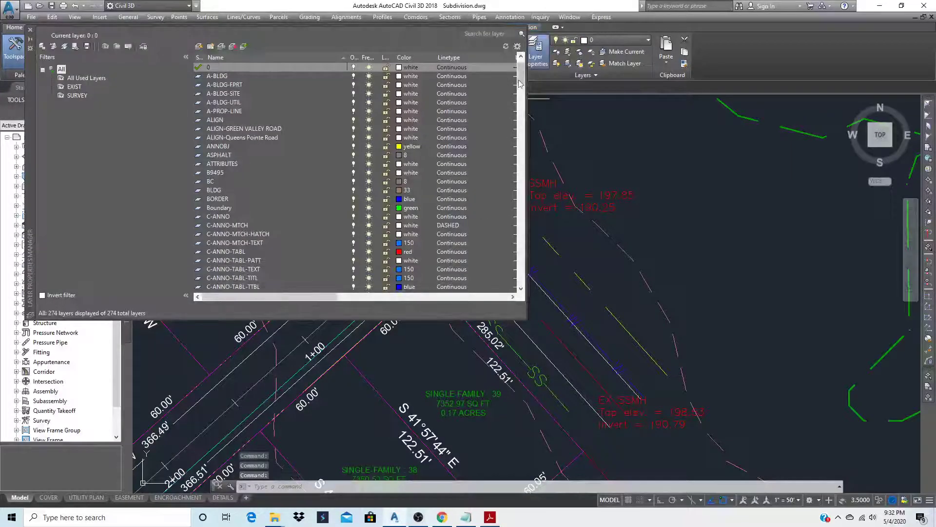
{"action": "left_click_drag", "start_coordinate": [520, 84], "coordinate": [510, 230]}
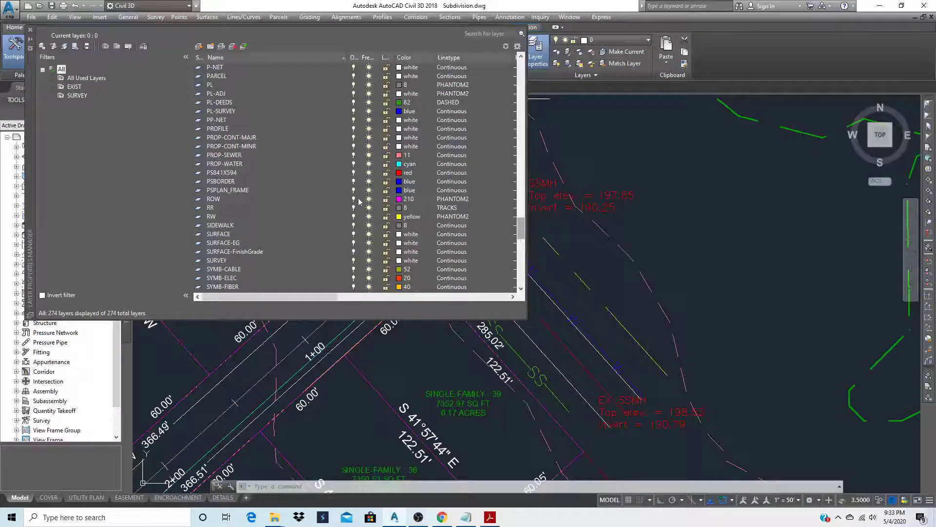
{"action": "left_click", "coordinate": [231, 163]}
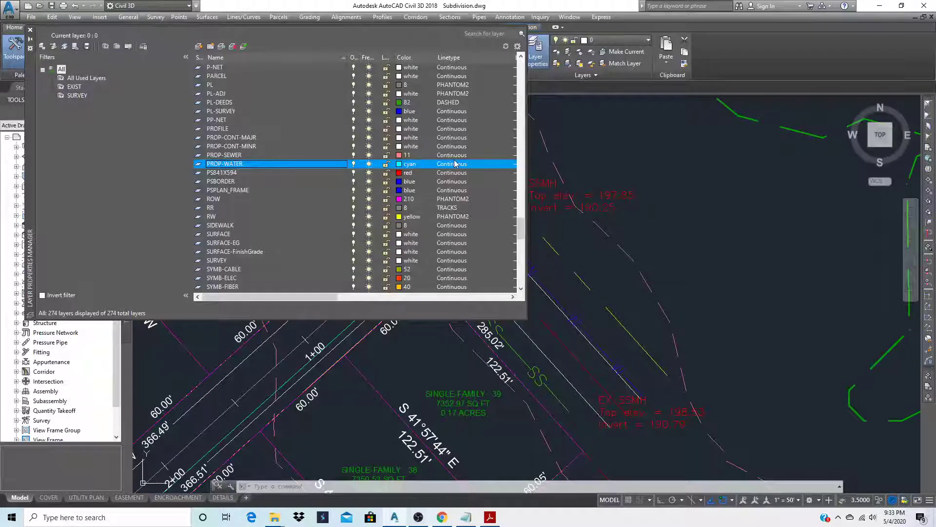
{"action": "left_click", "coordinate": [457, 167]}
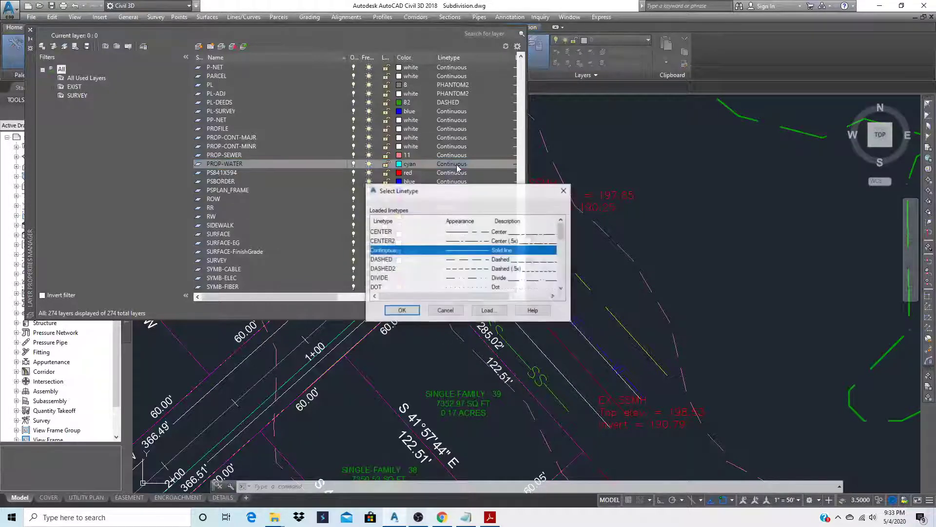
{"action": "left_click_drag", "start_coordinate": [566, 236], "coordinate": [557, 282]}
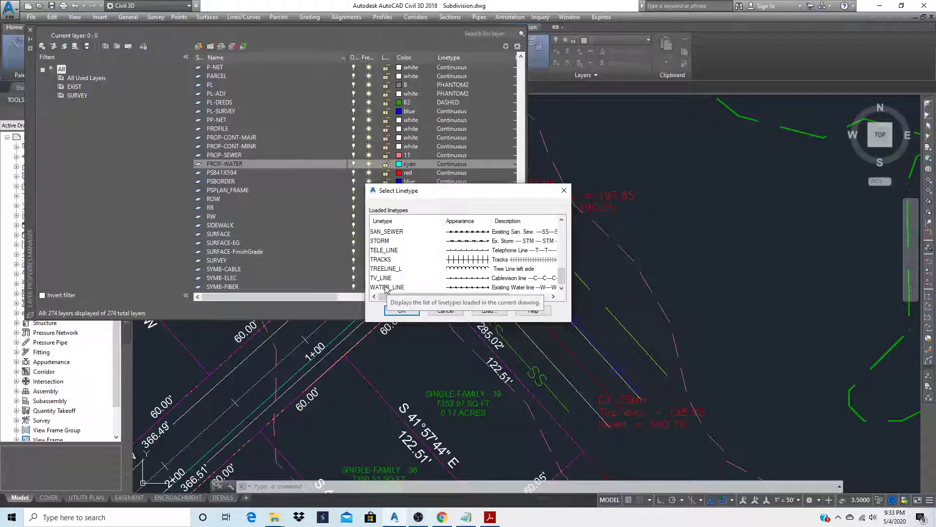
{"action": "left_click", "coordinate": [388, 288]}
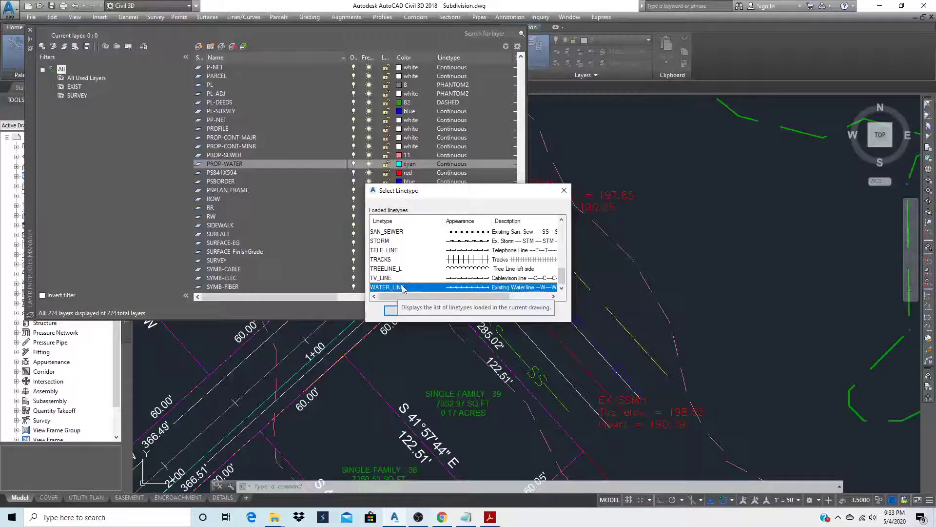
{"action": "left_click", "coordinate": [399, 310]}
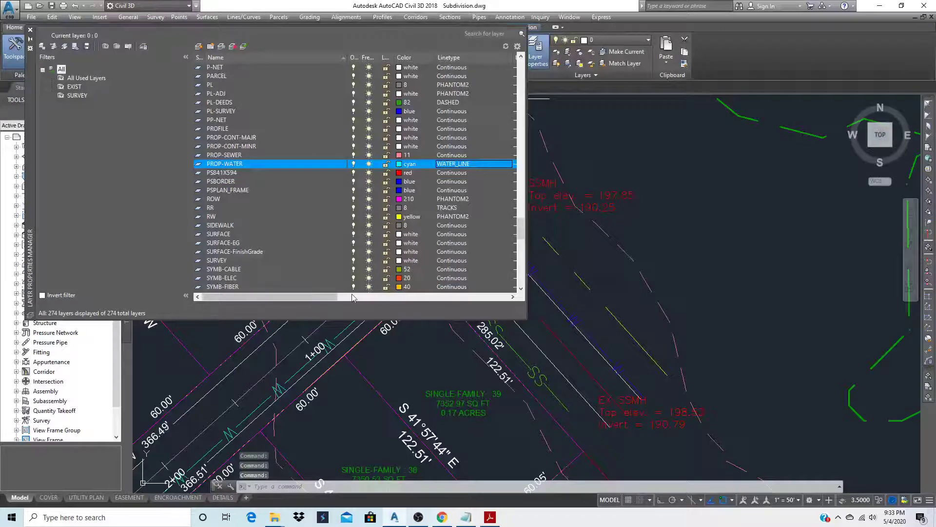
- Set the PROP-WATER layer's linetype back to Continuous and close the layer properties
{"action": "left_click_drag", "start_coordinate": [331, 299], "coordinate": [355, 302]}
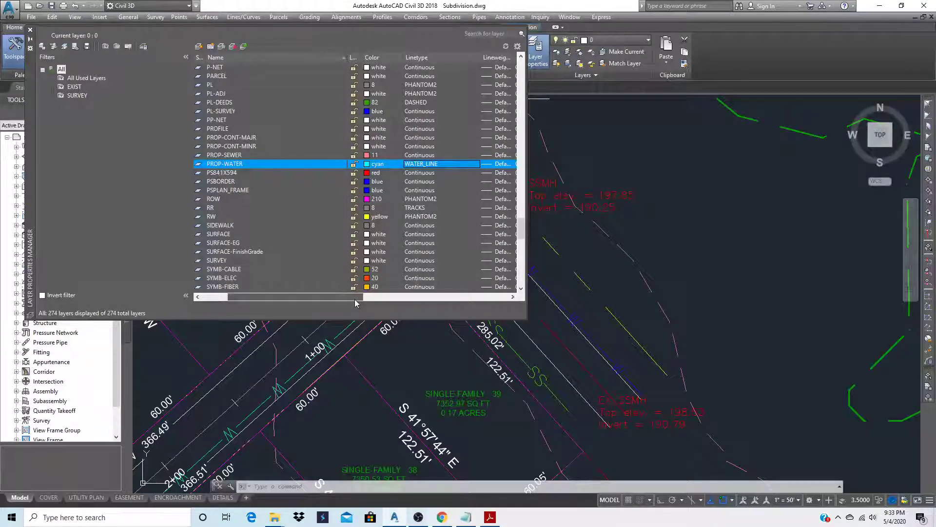
{"action": "left_click", "coordinate": [422, 165]}
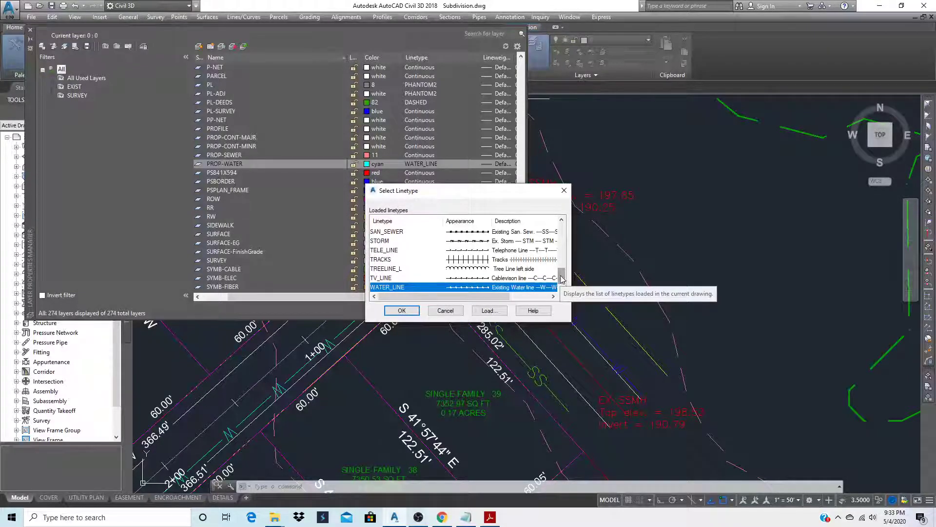
{"action": "left_click_drag", "start_coordinate": [562, 278], "coordinate": [561, 238]}
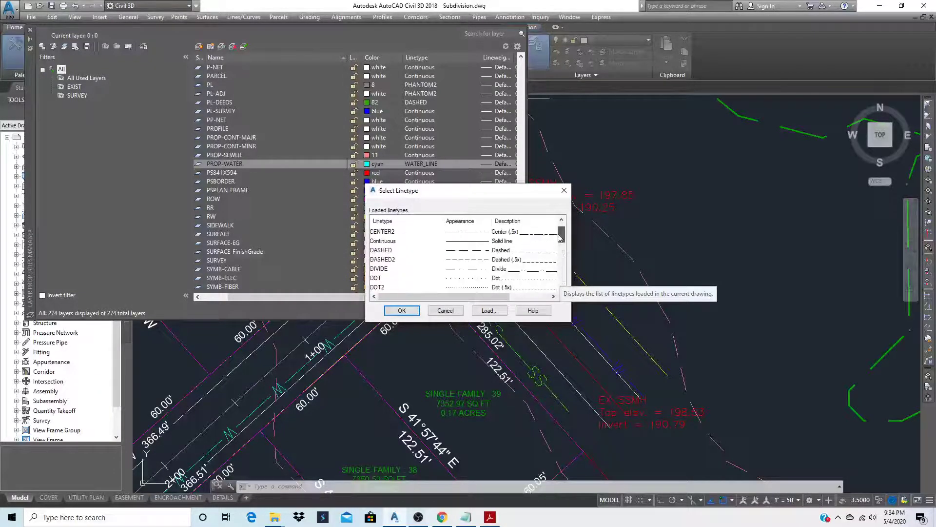
{"action": "left_click", "coordinate": [382, 241]}
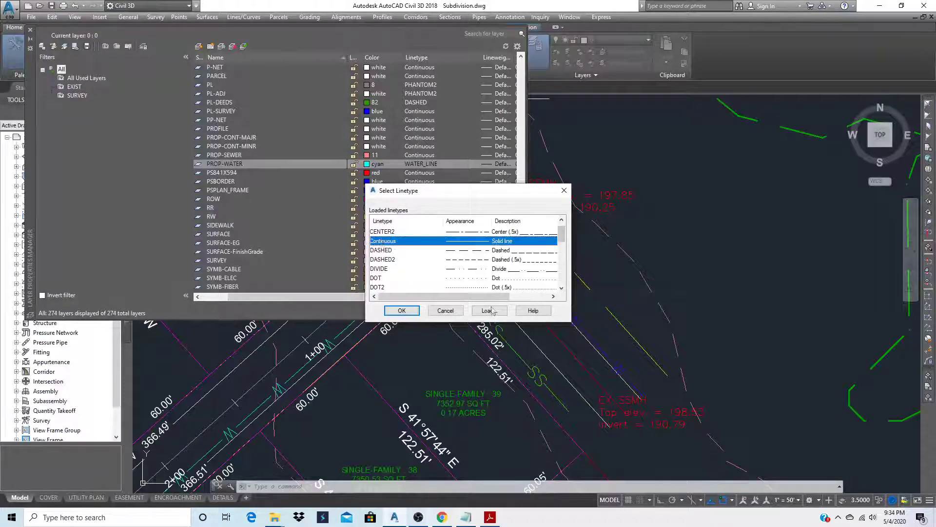
{"action": "left_click", "coordinate": [401, 310]}
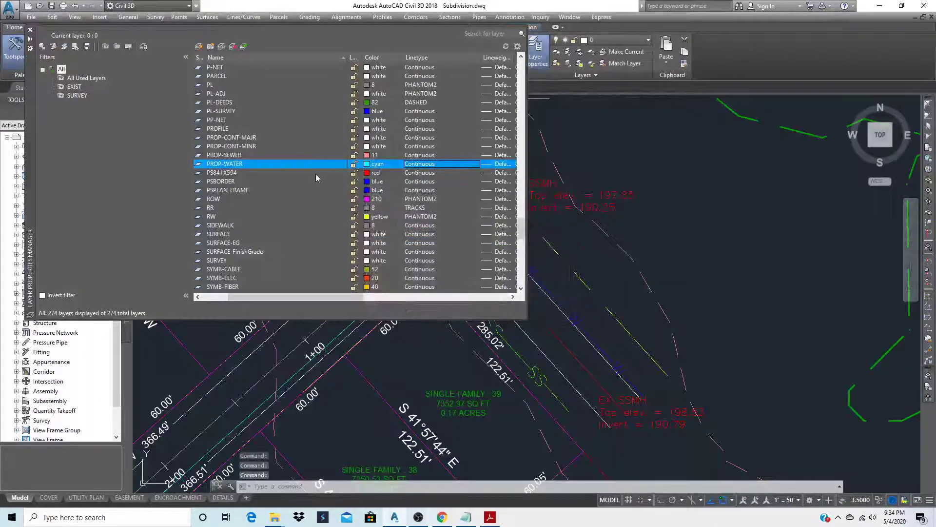
{"action": "left_click", "coordinate": [30, 30]}
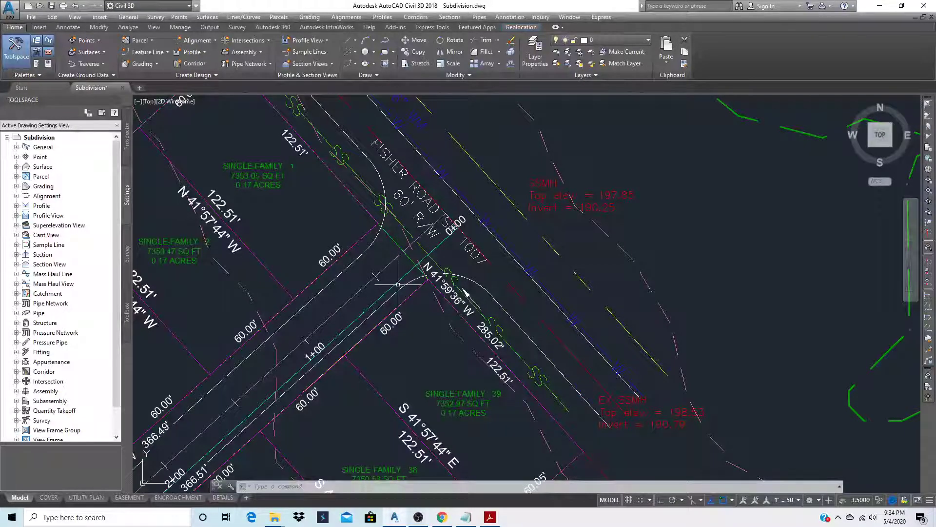
- Check the layer assignment of the offset line and reselect PROP-WATER for it
{"action": "left_click", "coordinate": [380, 301]}
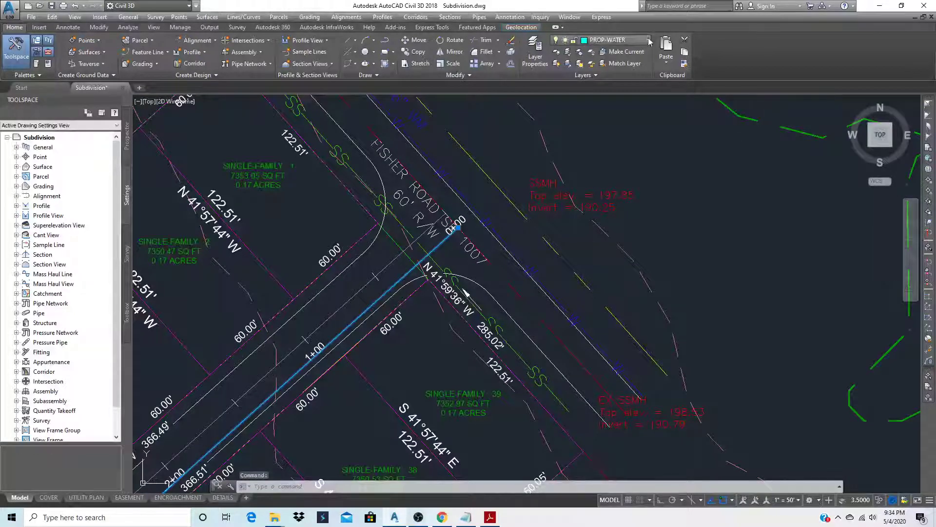
{"action": "left_click", "coordinate": [649, 41]}
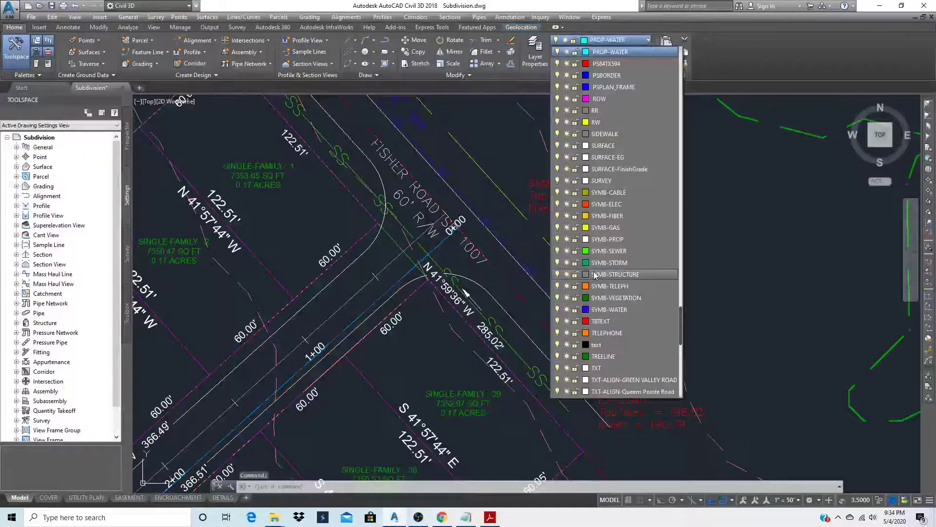
{"action": "left_click", "coordinate": [605, 53]}
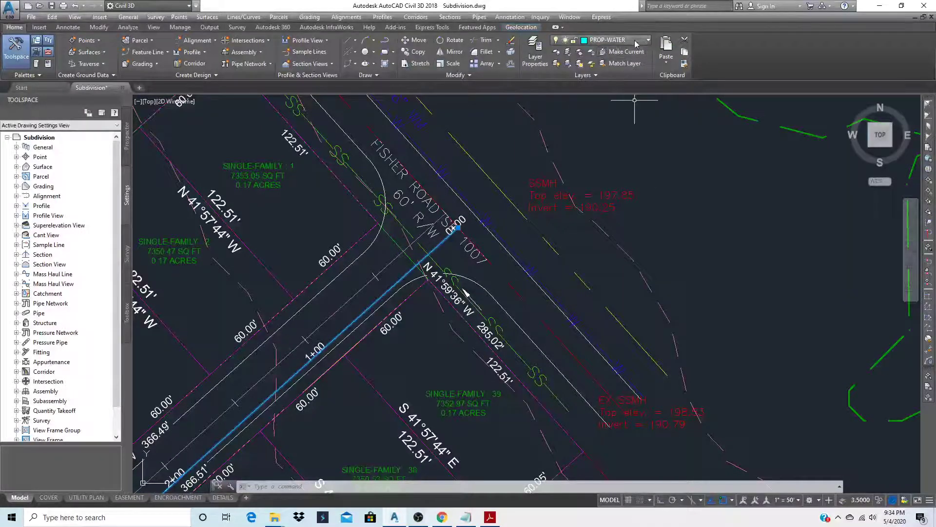
- Set the linetype of the PROP-WATER layer to WATER_LINE in the layer properties
{"action": "left_click", "coordinate": [537, 43]}
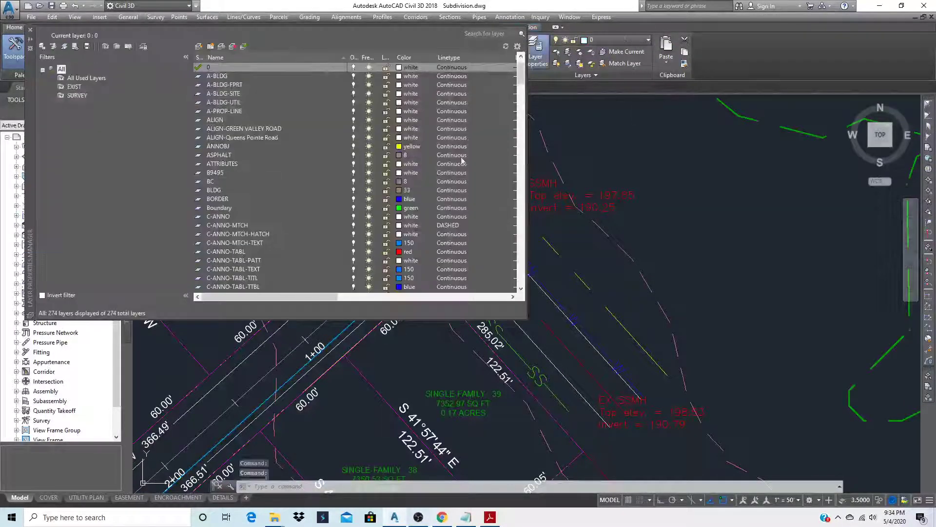
{"action": "scroll", "coordinate": [326, 219], "scroll_direction": "down", "scroll_amount": 20}
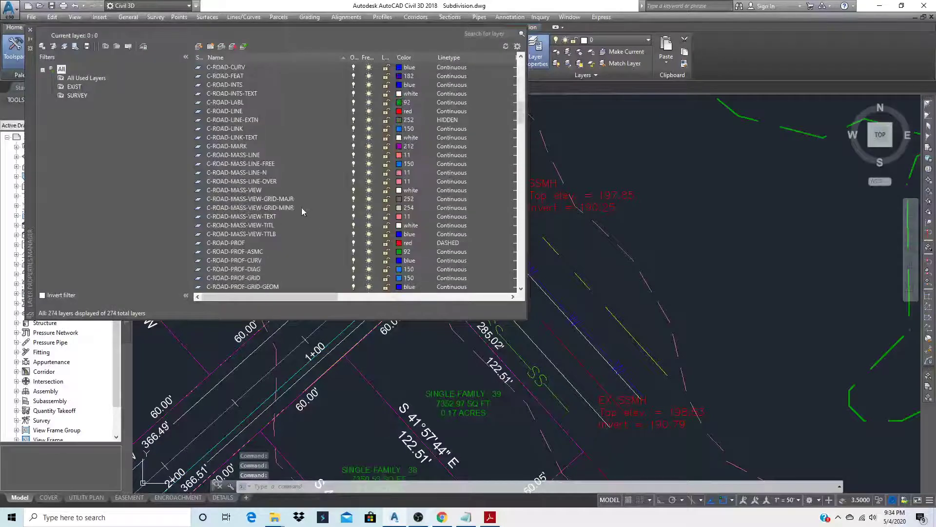
{"action": "scroll", "coordinate": [310, 225], "scroll_direction": "down", "scroll_amount": 20}
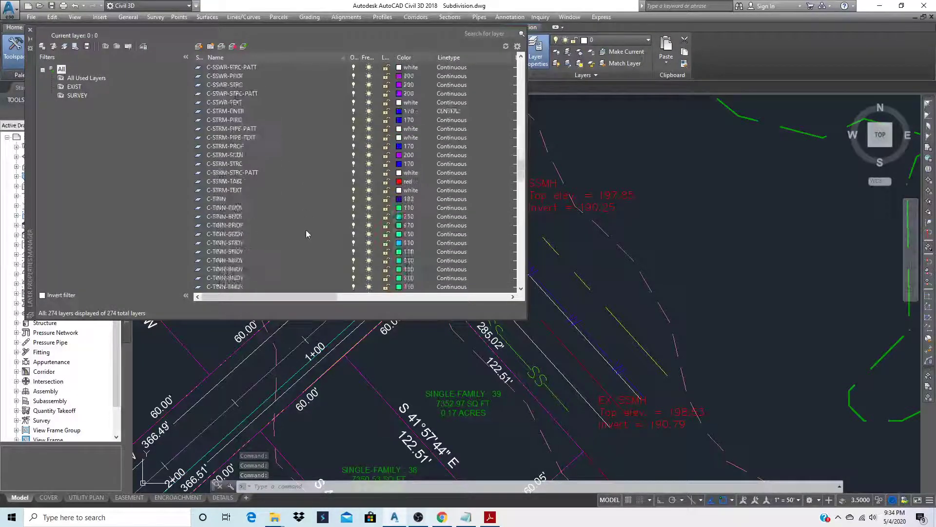
{"action": "scroll", "coordinate": [309, 231], "scroll_direction": "down", "scroll_amount": 3}
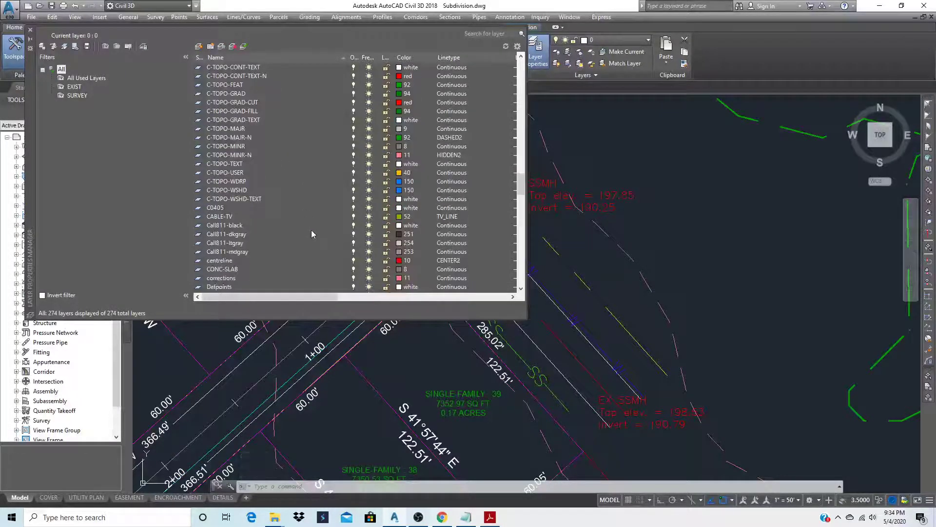
{"action": "scroll", "coordinate": [311, 230], "scroll_direction": "down", "scroll_amount": 15}
{"action": "scroll", "coordinate": [305, 234], "scroll_direction": "down", "scroll_amount": 20}
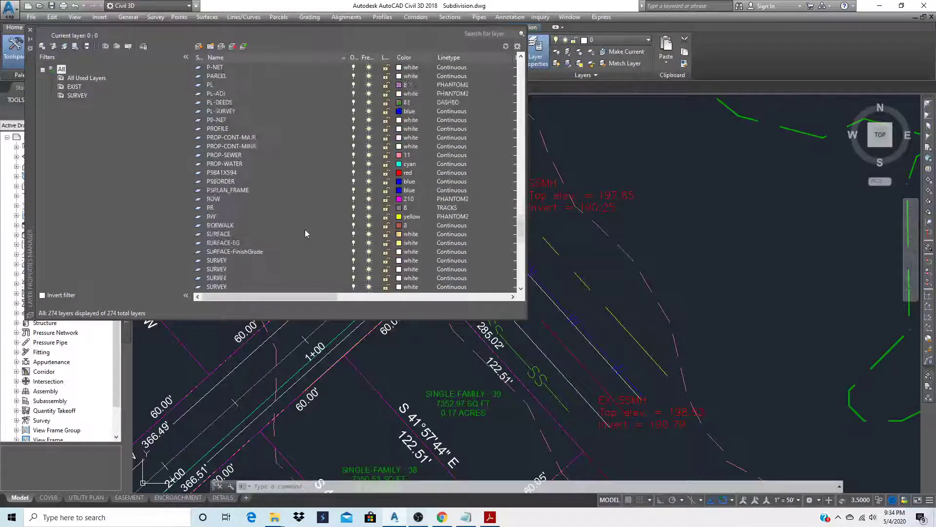
{"action": "scroll", "coordinate": [287, 247], "scroll_direction": "down", "scroll_amount": 1}
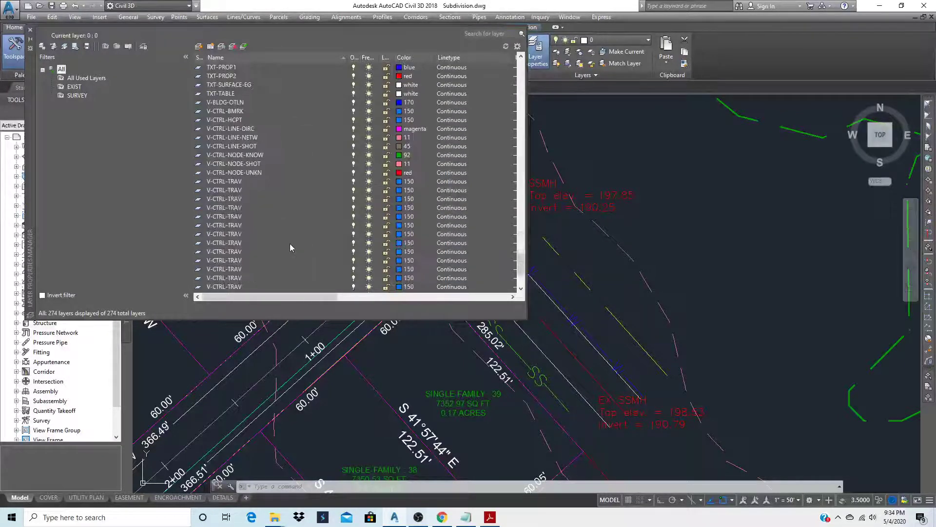
{"action": "scroll", "coordinate": [290, 245], "scroll_direction": "up", "scroll_amount": 4}
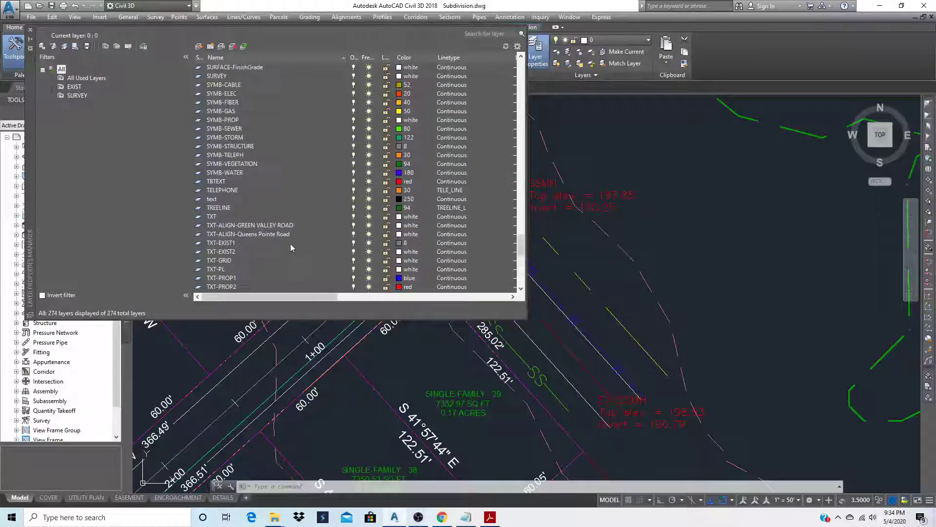
{"action": "scroll", "coordinate": [310, 194], "scroll_direction": "up", "scroll_amount": 5}
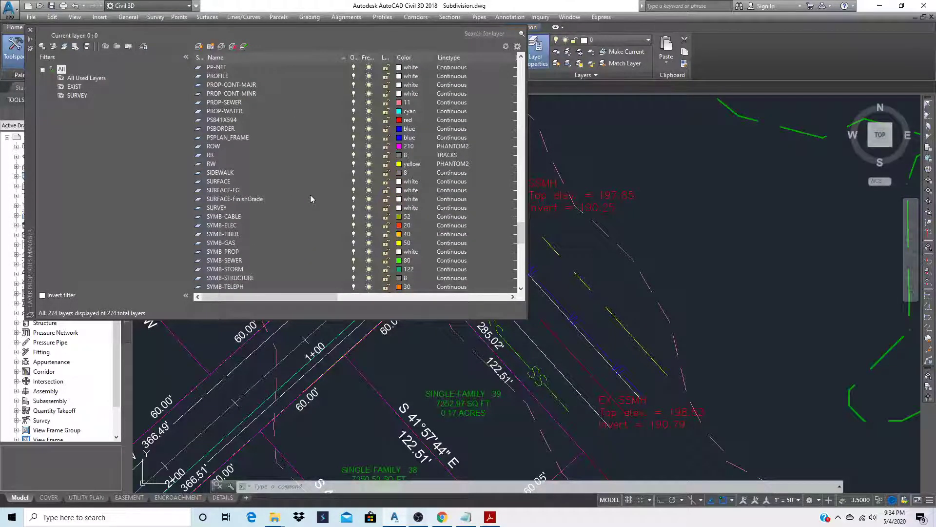
{"action": "left_click", "coordinate": [454, 110]}
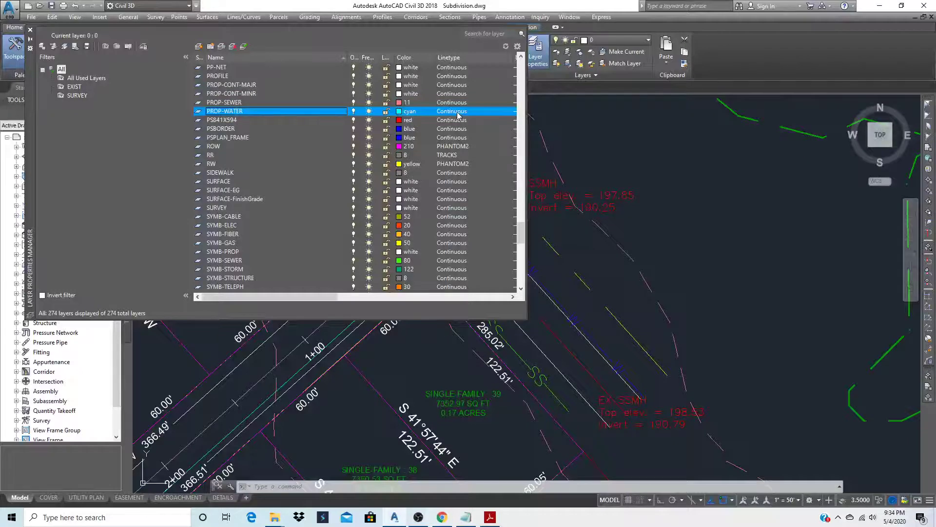
{"action": "left_click", "coordinate": [458, 113]}
{"action": "left_click_drag", "start_coordinate": [560, 239], "coordinate": [561, 276]}
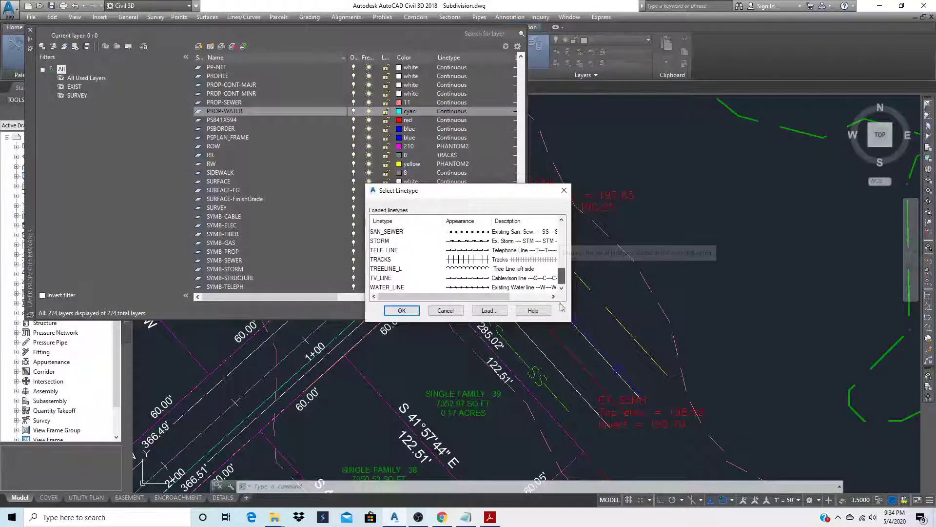
{"action": "left_click", "coordinate": [397, 288]}
{"action": "left_click", "coordinate": [402, 311]}
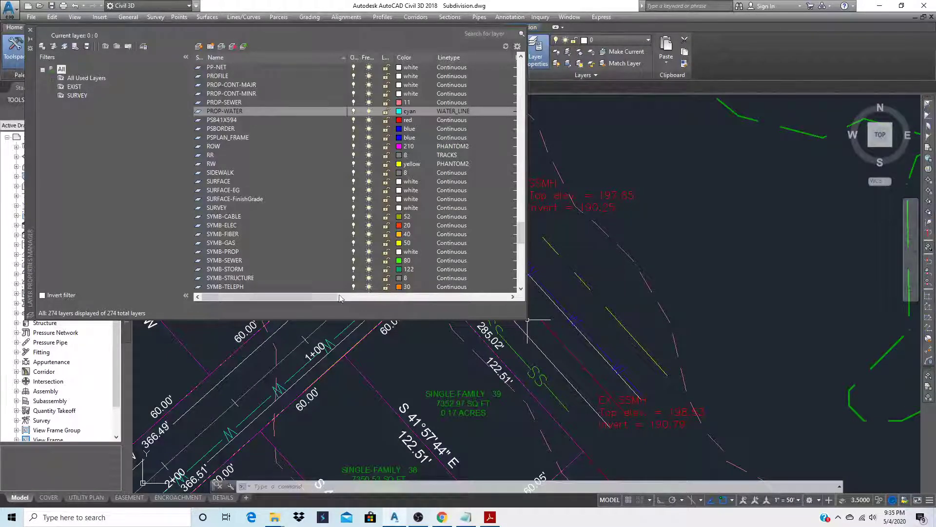
- Set the PROP-WATER layer's lineweight to 0.30 mm, make it the current layer and close the layer properties
{"action": "left_click_drag", "start_coordinate": [334, 297], "coordinate": [402, 293]}
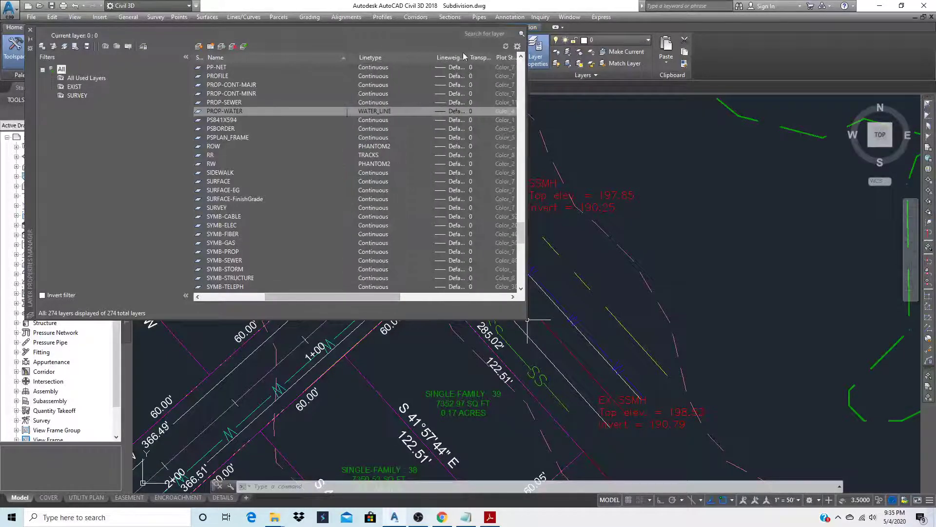
{"action": "left_click", "coordinate": [446, 112]}
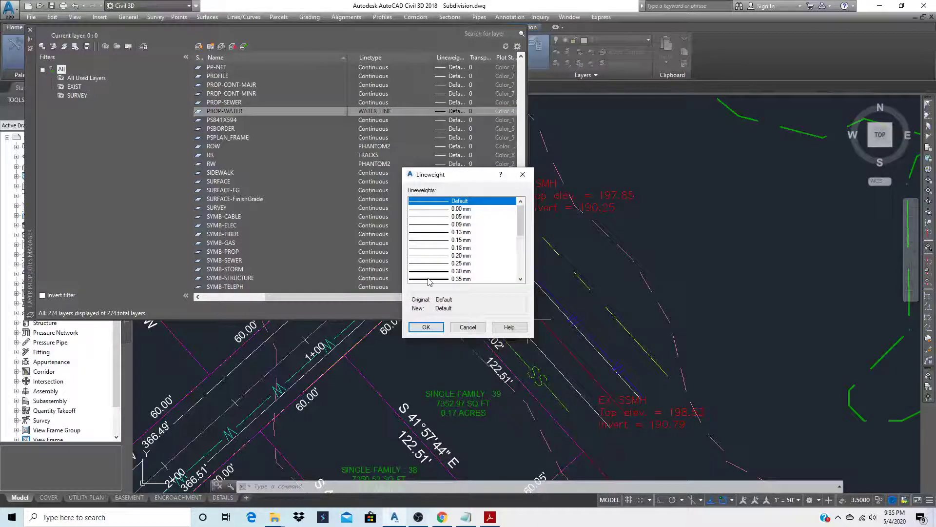
{"action": "left_click", "coordinate": [431, 271]}
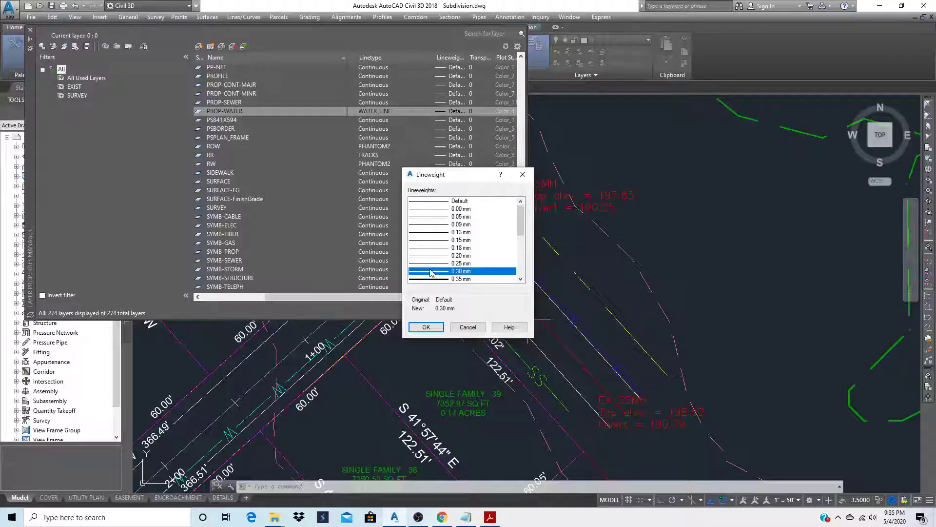
{"action": "left_click", "coordinate": [427, 327]}
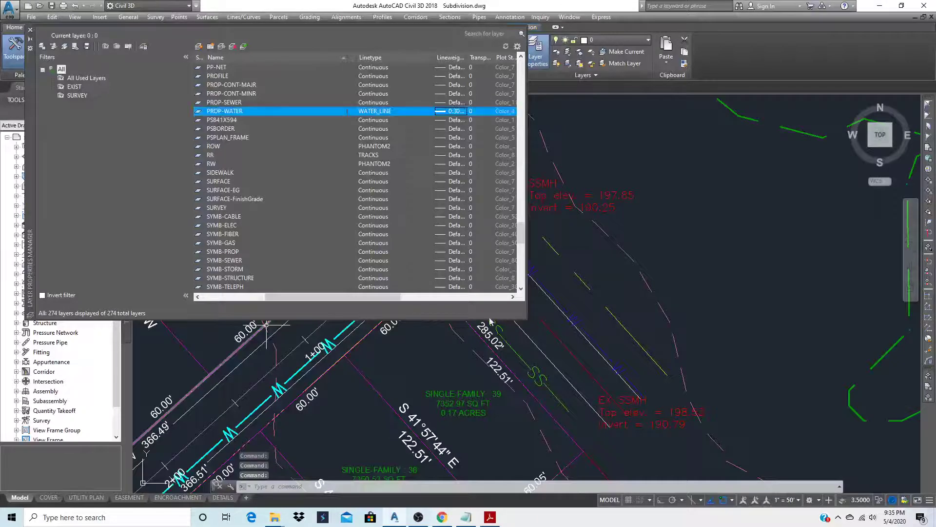
{"action": "double_click", "coordinate": [200, 111]}
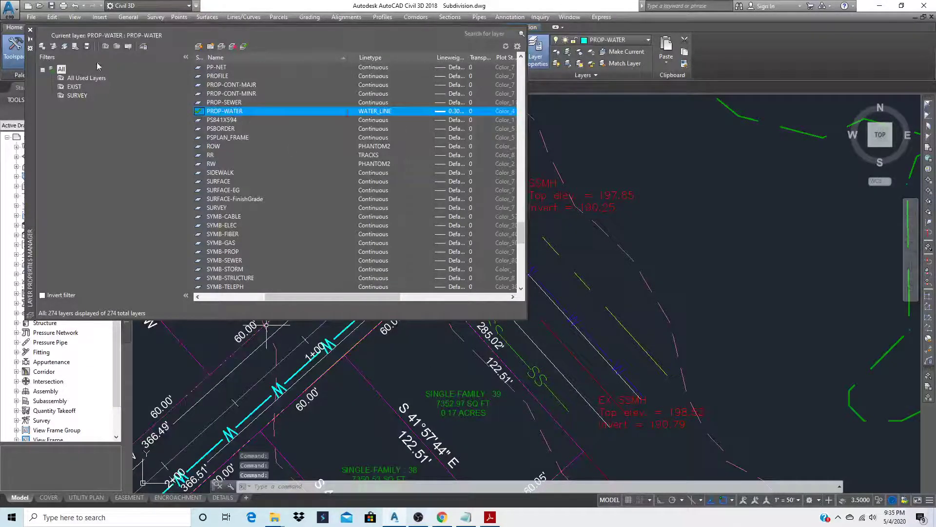
{"action": "left_click", "coordinate": [30, 31]}
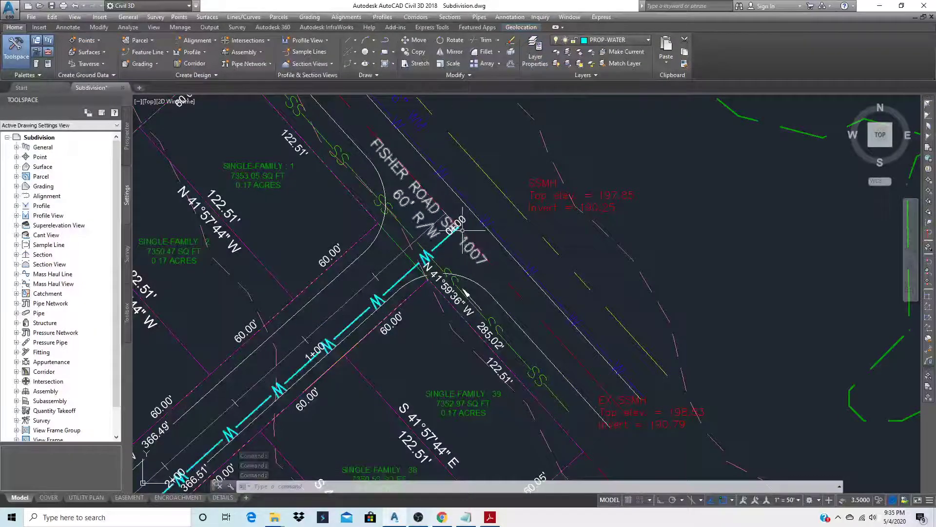
- Extend the proposed water line's end at station 0+00 to the existing water line along Fisher Road
{"action": "scroll", "coordinate": [441, 247], "scroll_direction": "up", "scroll_amount": 2}
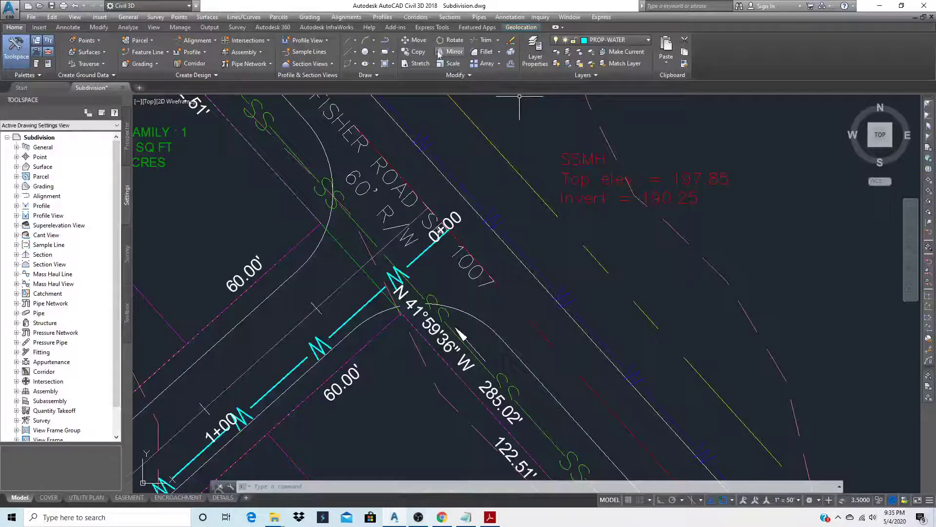
{"action": "left_click", "coordinate": [499, 53]}
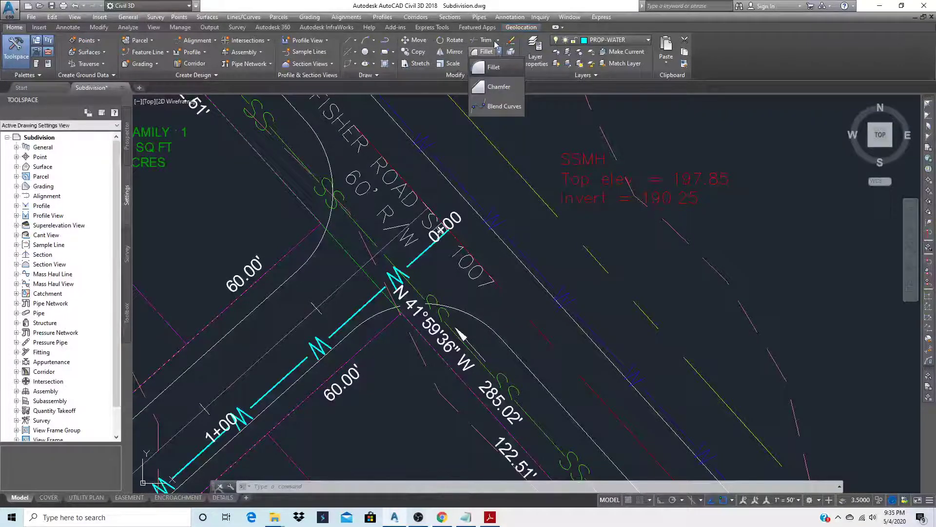
{"action": "left_click", "coordinate": [495, 42]}
{"action": "left_click", "coordinate": [498, 43]}
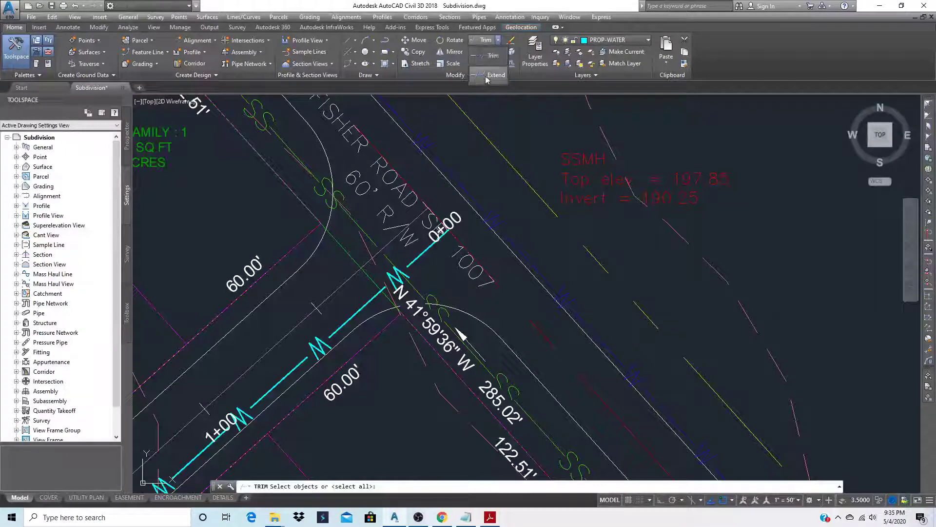
{"action": "left_click", "coordinate": [485, 63]}
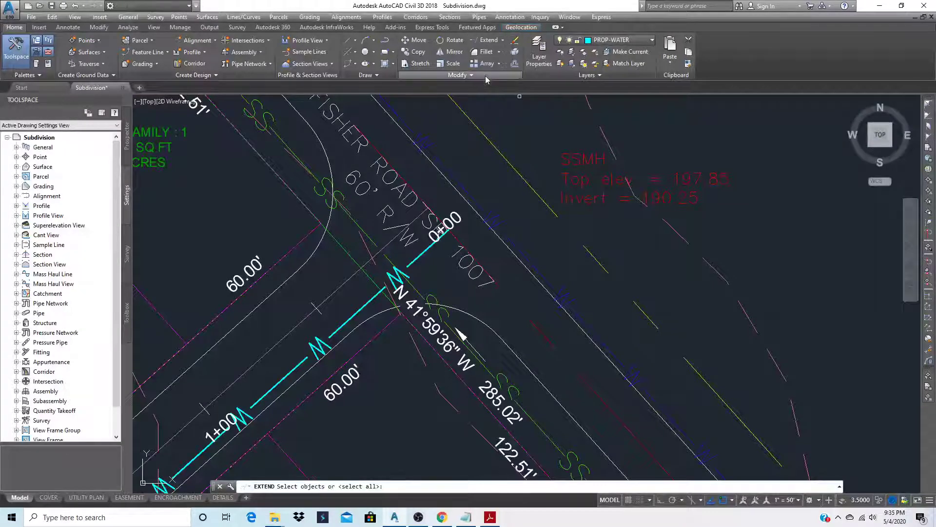
{"action": "left_click", "coordinate": [471, 194]}
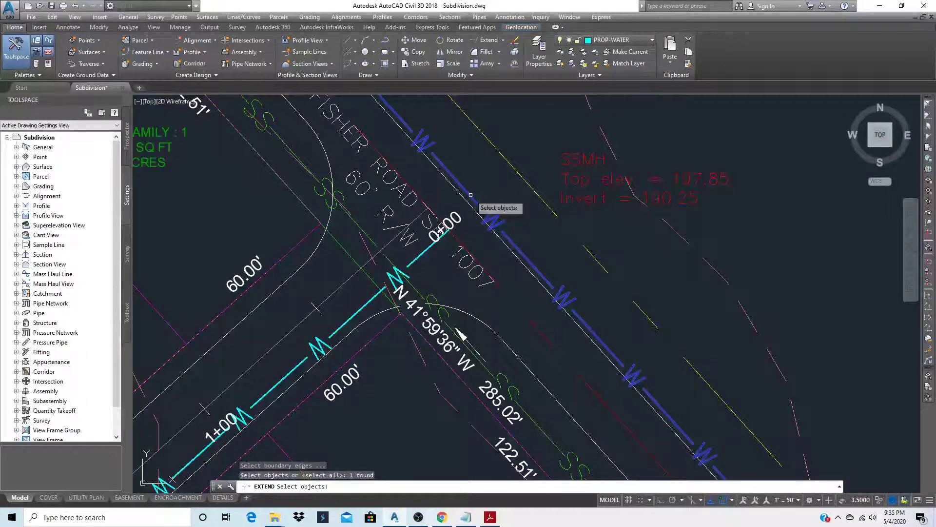
{"action": "key", "text": "Return"}
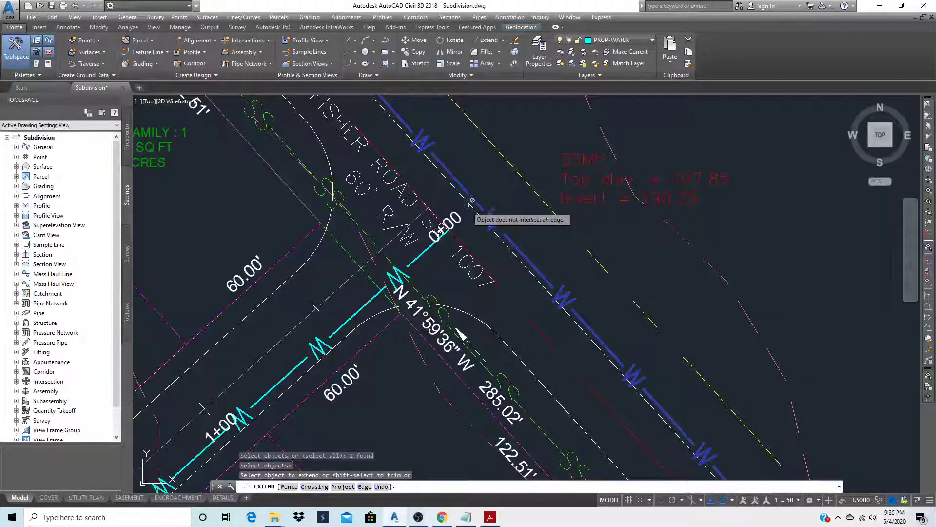
{"action": "left_click", "coordinate": [419, 255]}
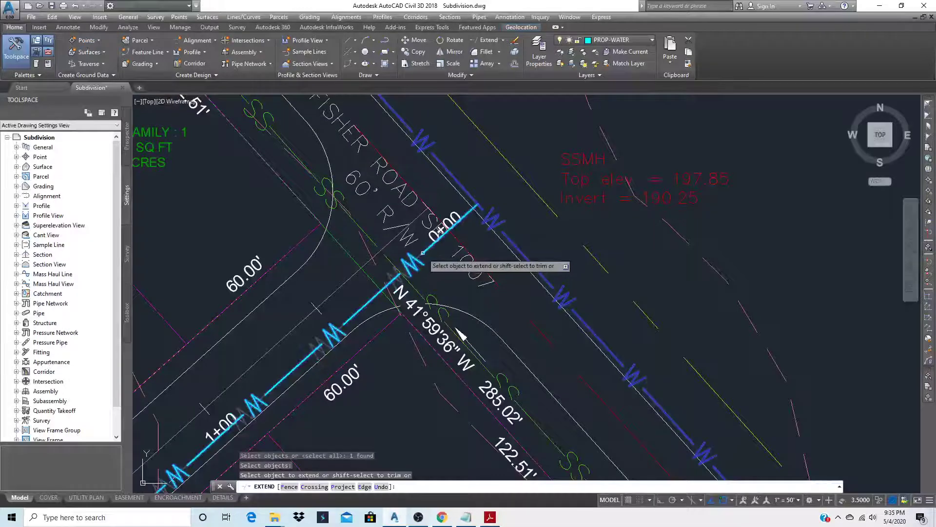
{"action": "left_click", "coordinate": [419, 255]}
{"action": "key", "text": "Return"}
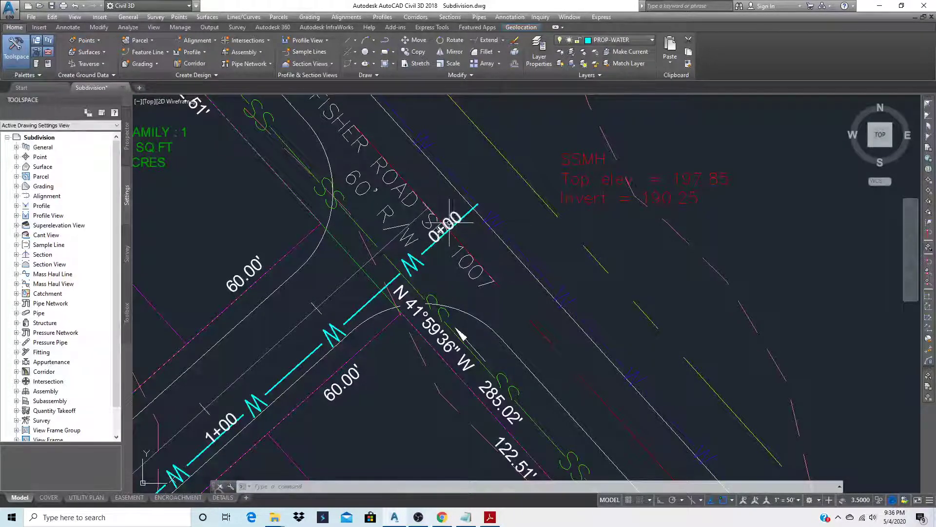
- Place single-line text reading Prop. 8" WM C-900 along the proposed water line near station 7+00, rotated parallel to the line
{"action": "scroll", "coordinate": [485, 210], "scroll_direction": "down", "scroll_amount": 10}
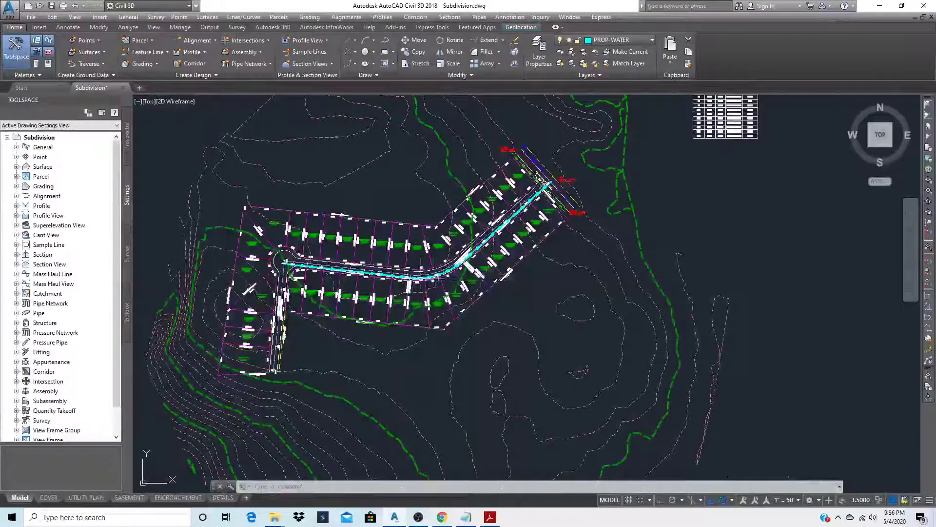
{"action": "scroll", "coordinate": [410, 277], "scroll_direction": "up", "scroll_amount": 8}
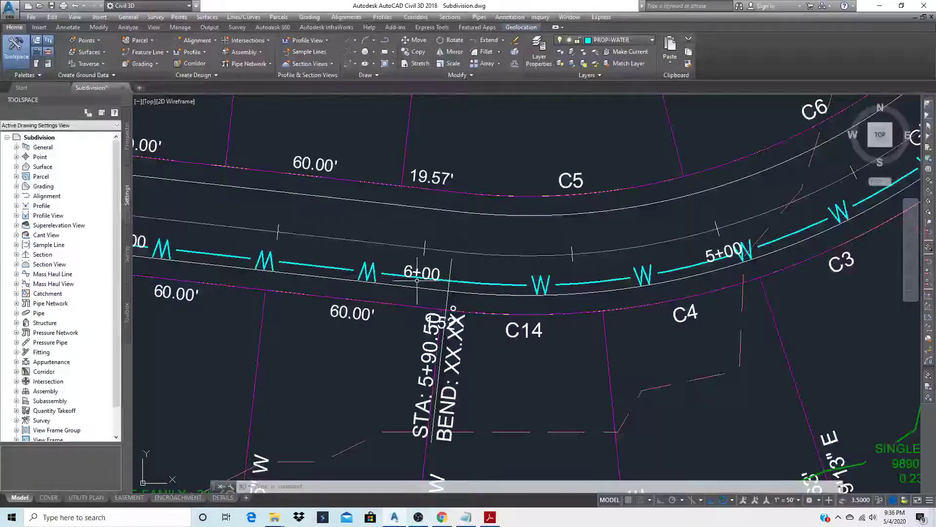
{"action": "scroll", "coordinate": [410, 277], "scroll_direction": "down", "scroll_amount": 2}
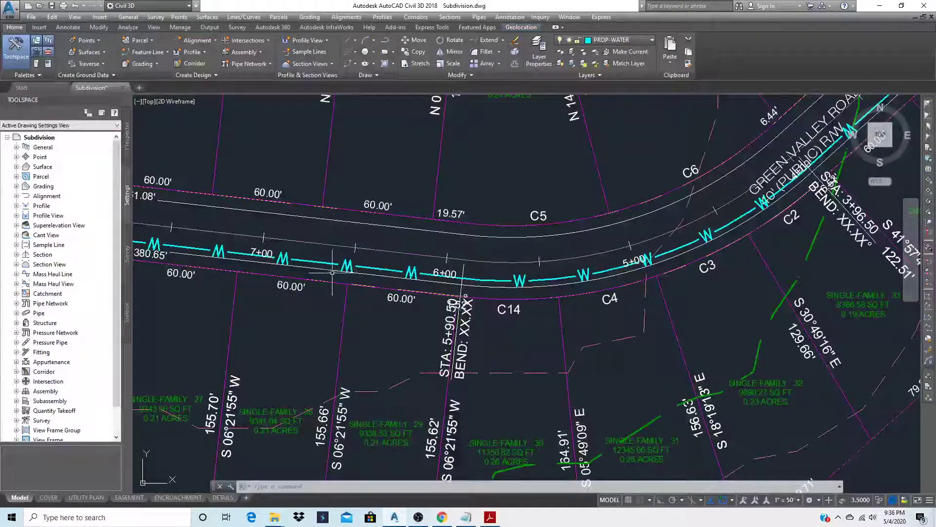
{"action": "type", "text": "dte"}
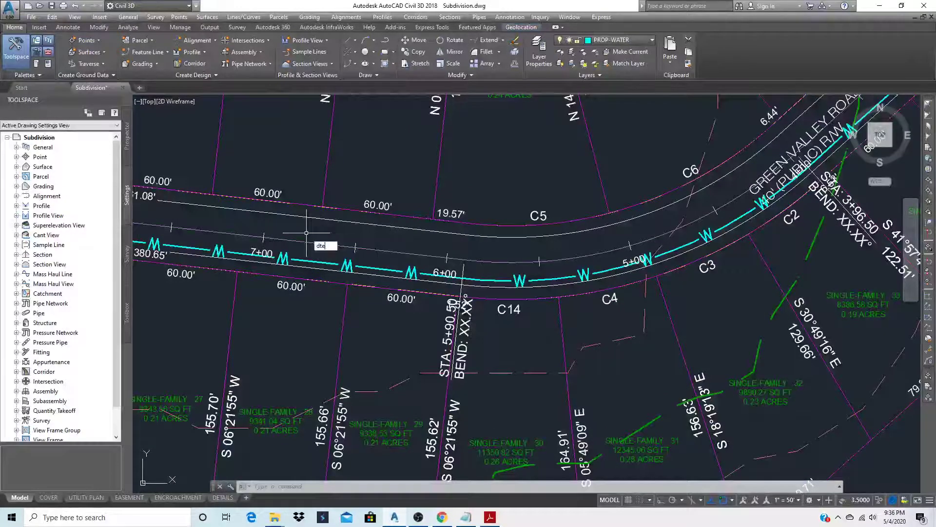
{"action": "type", "text": "xt"}
{"action": "key", "text": "Return"}
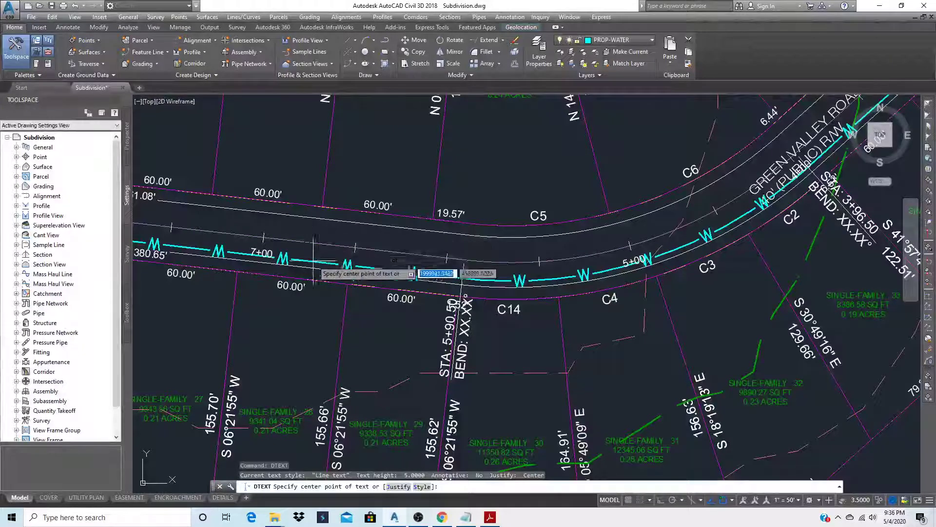
{"action": "left_click", "coordinate": [295, 253]}
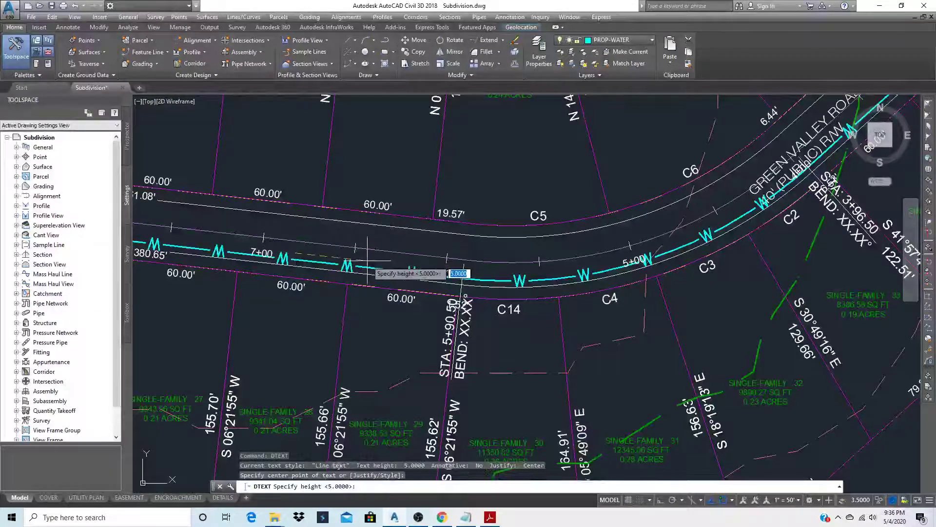
{"action": "key", "text": "Return"}
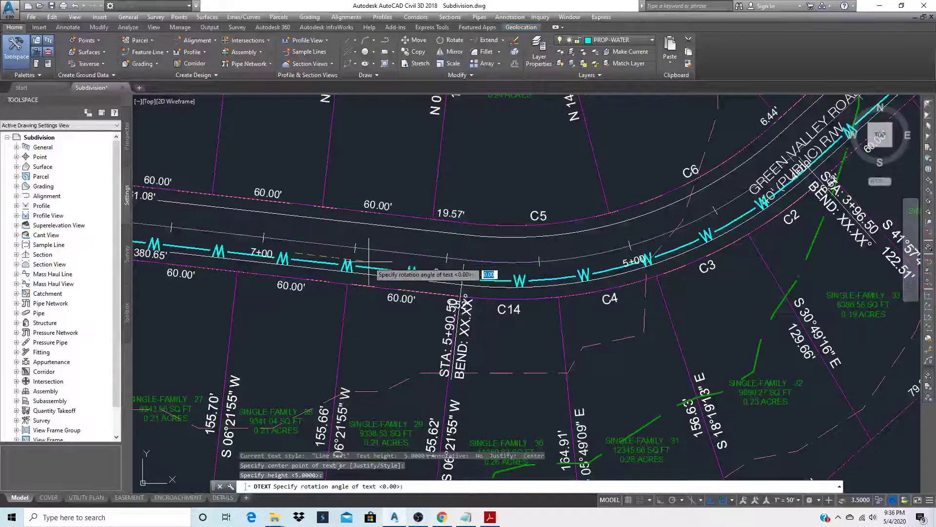
{"action": "left_click", "coordinate": [368, 263]}
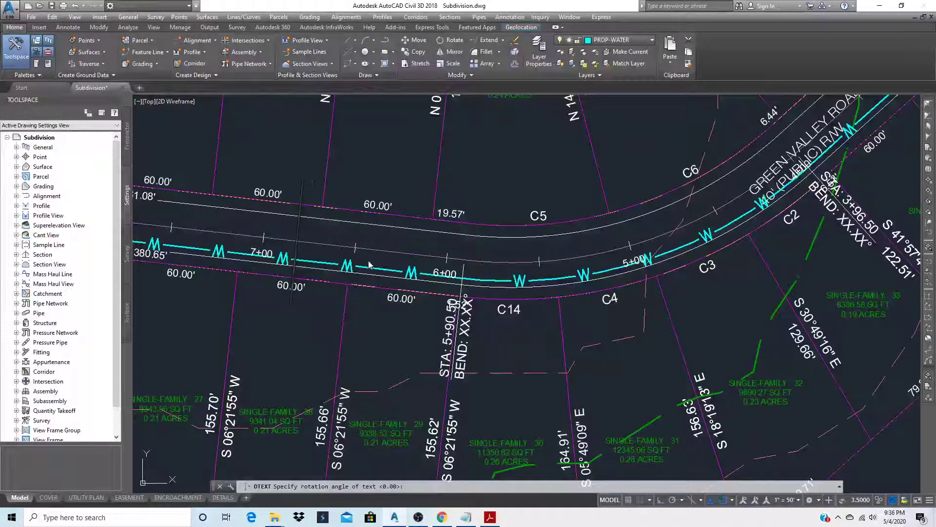
{"action": "type", "text": "Prop"}
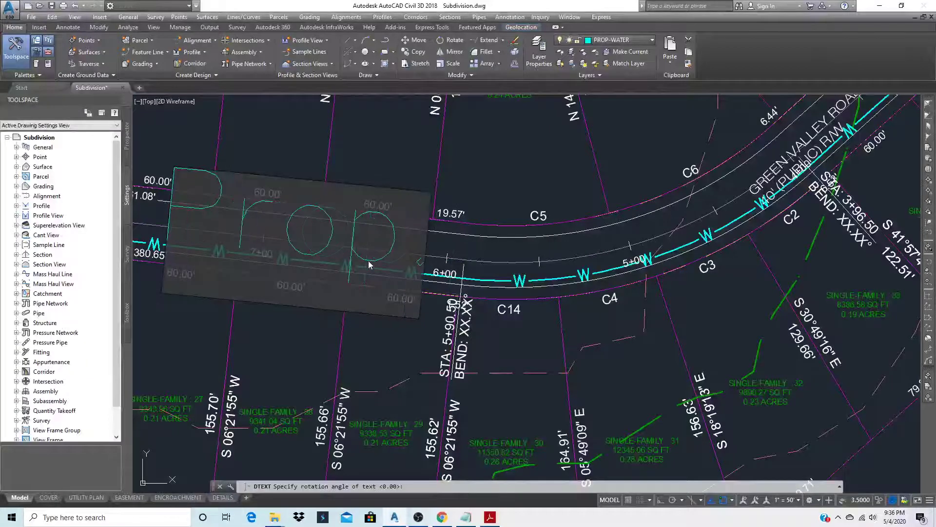
{"action": "type", "text": "8"}
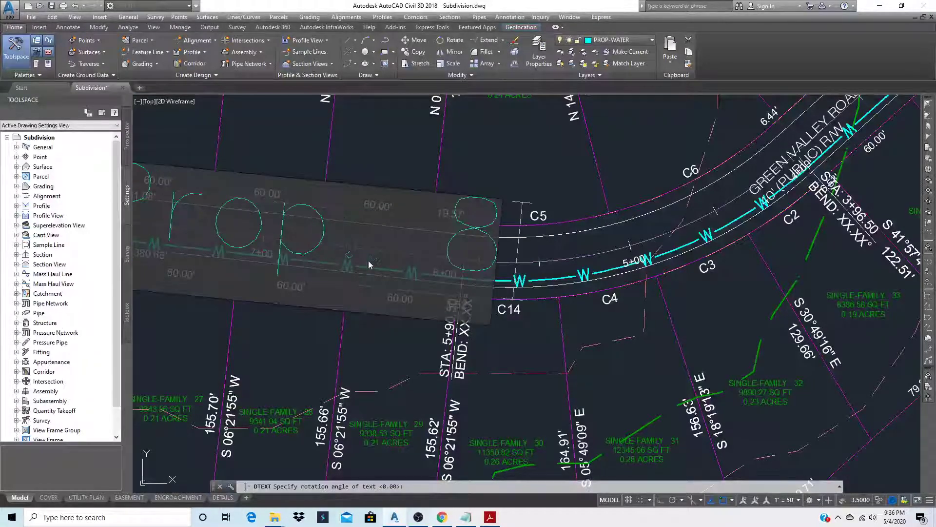
{"action": "type", "text": "\" WW"}
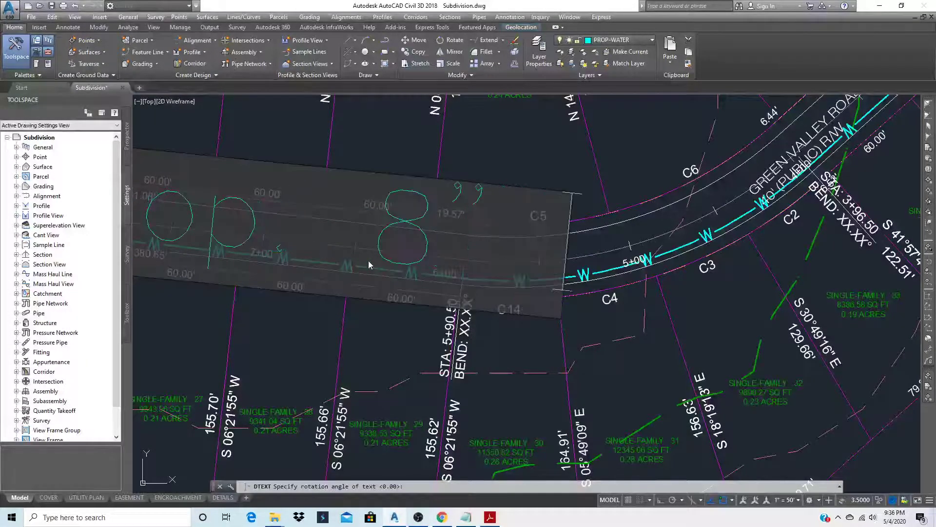
{"action": "type", "text": " O"}
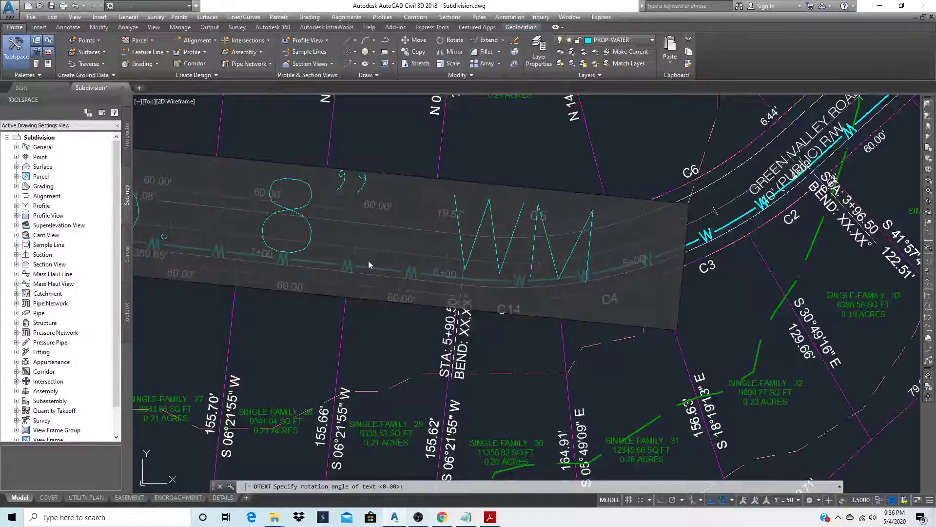
{"action": "type", "text": "-900"}
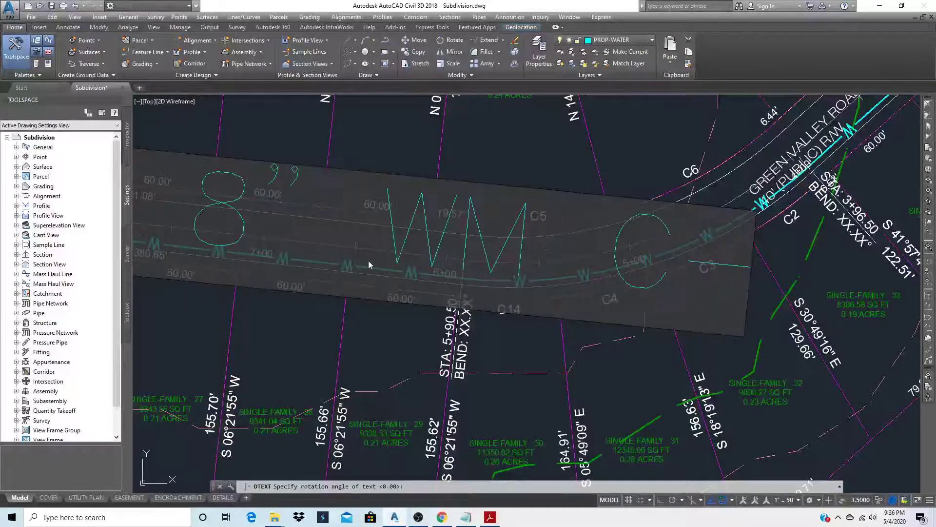
{"action": "key", "text": "Return"}
{"action": "key", "text": "Return"}
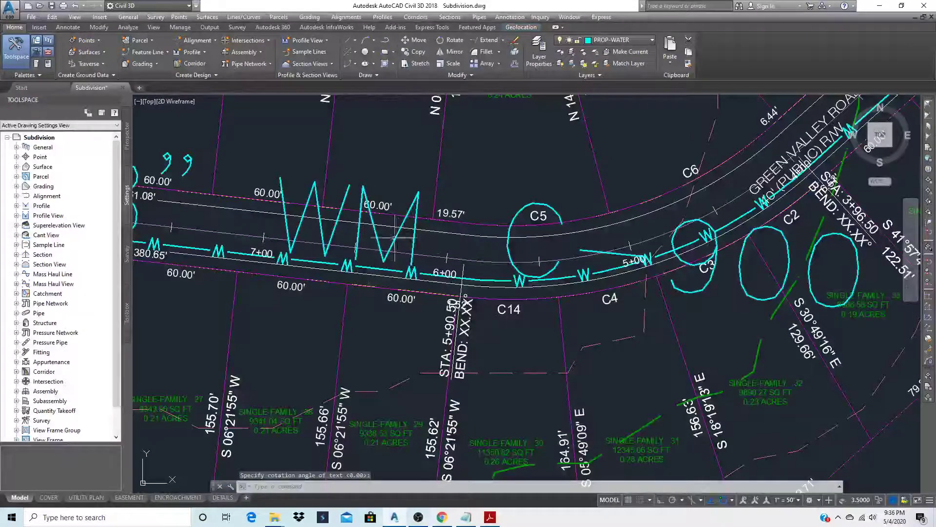
- Erase the oversized water main label from Green Valley Road
{"action": "type", "text": "e"}
{"action": "key", "text": "Return"}
{"action": "left_click", "coordinate": [414, 236]}
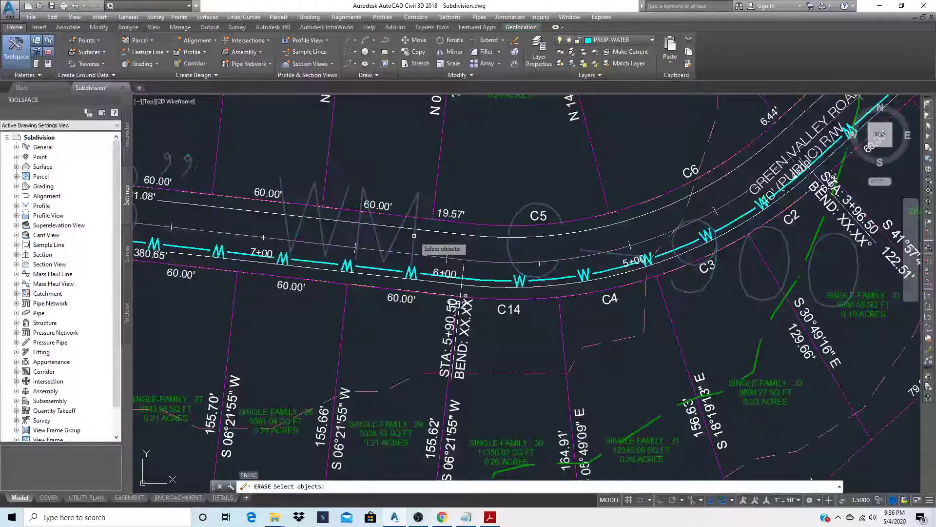
{"action": "key", "text": "Return"}
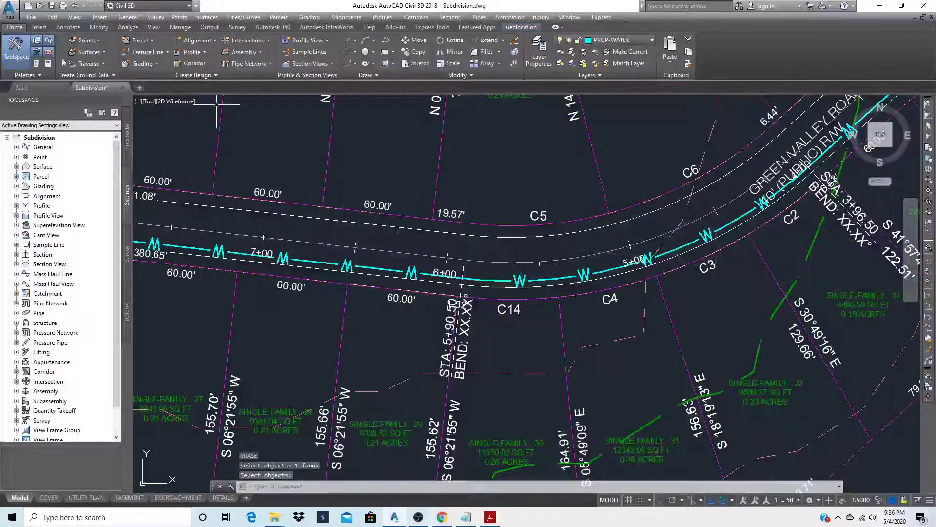
- Set the annotation text height to 5.0000 for the Line text style
{"action": "left_click", "coordinate": [68, 28]}
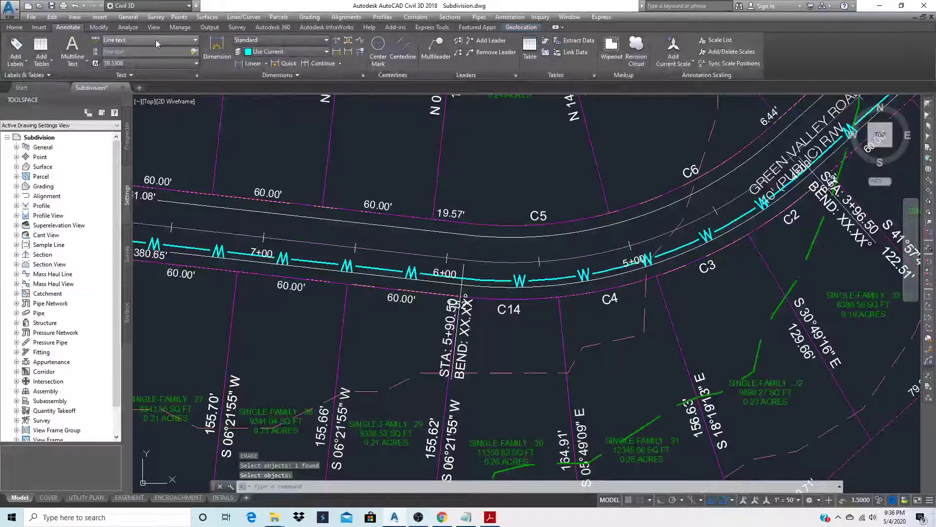
{"action": "left_click", "coordinate": [173, 64]}
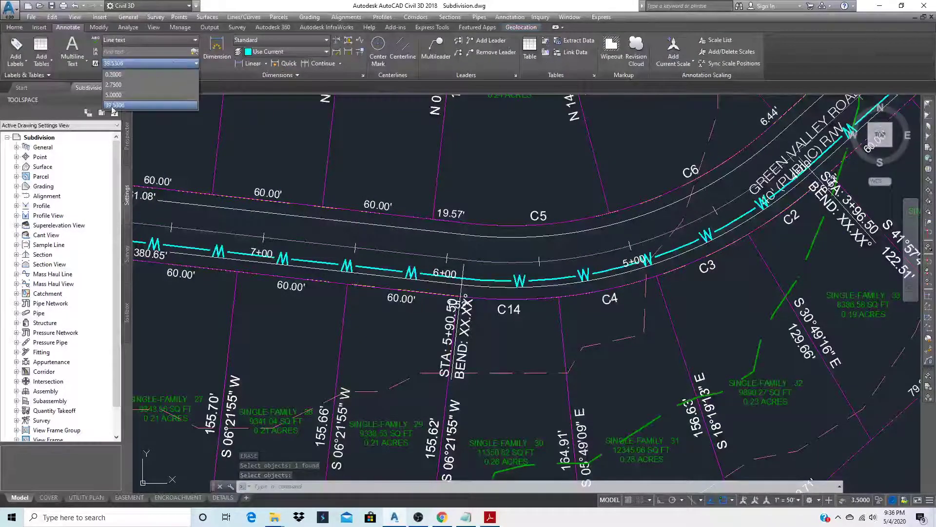
{"action": "left_click", "coordinate": [114, 94]}
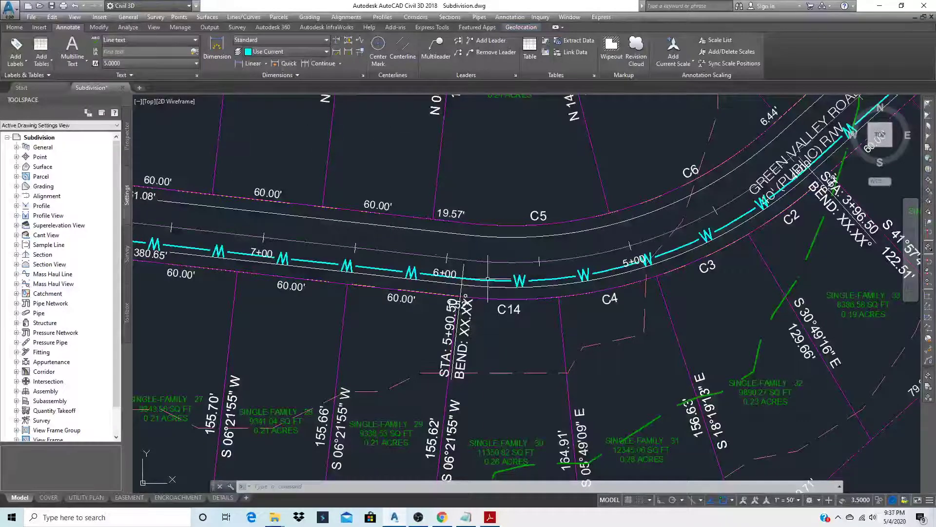
{"action": "type", "text": "dt"}
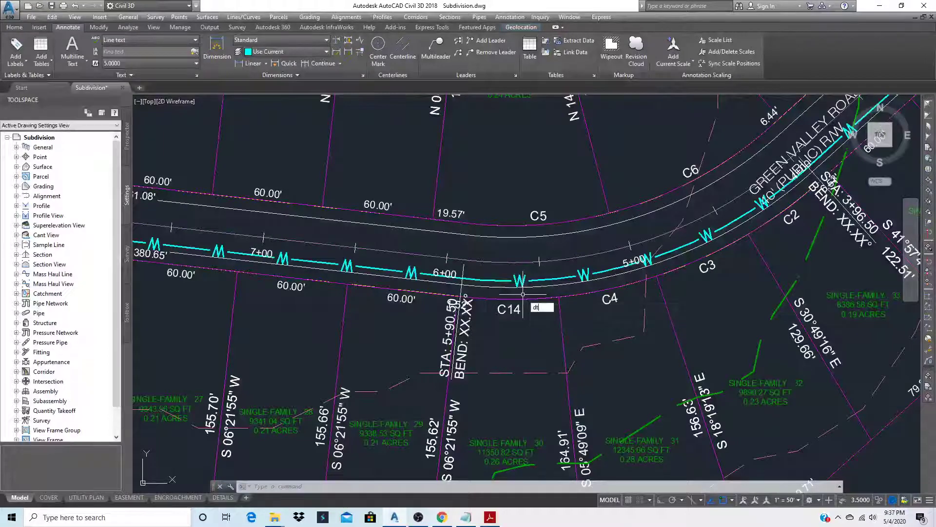
{"action": "type", "text": "ex"}
{"action": "key", "text": "Return"}
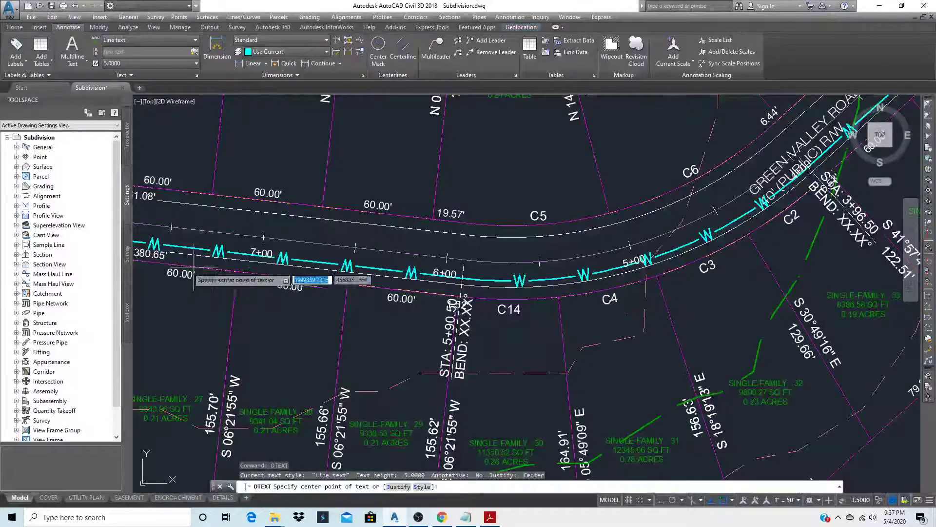
{"action": "left_click", "coordinate": [283, 244]}
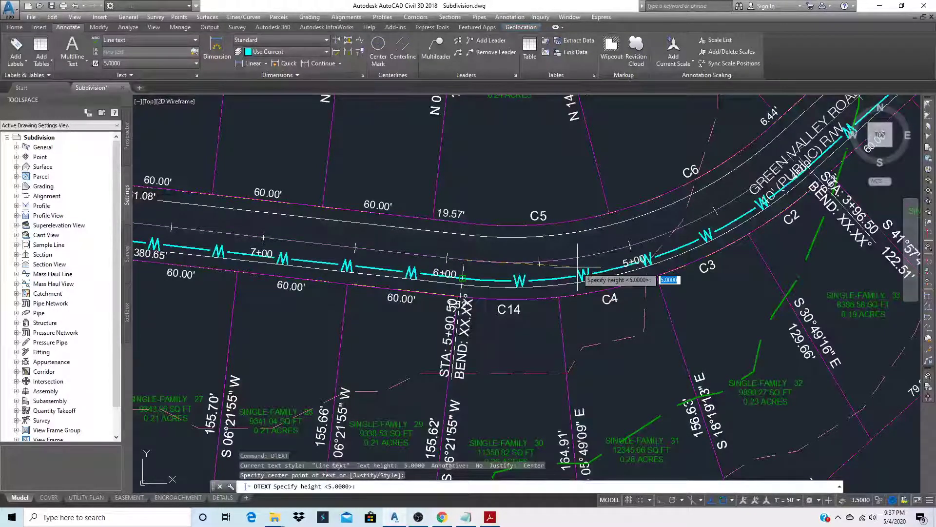
{"action": "key", "text": "Escape"}
{"action": "type", "text": "dt"}
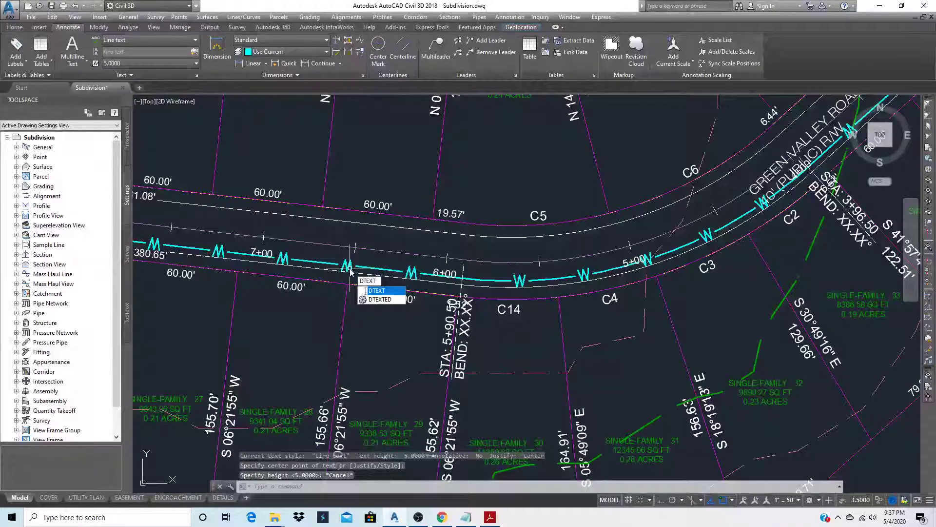
{"action": "key", "text": "Return"}
{"action": "scroll", "coordinate": [302, 269], "scroll_direction": "down", "scroll_amount": 5}
{"action": "scroll", "coordinate": [240, 268], "scroll_direction": "up", "scroll_amount": 5}
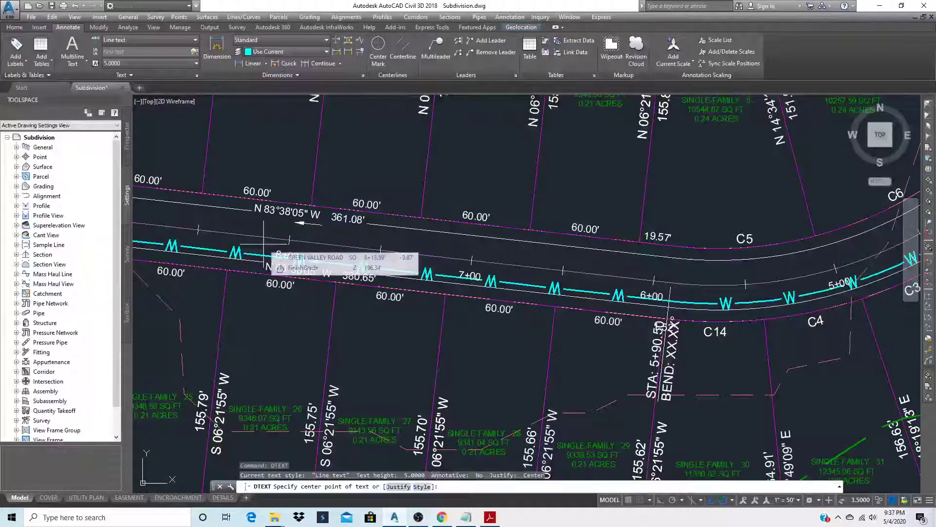
{"action": "left_click", "coordinate": [264, 245]}
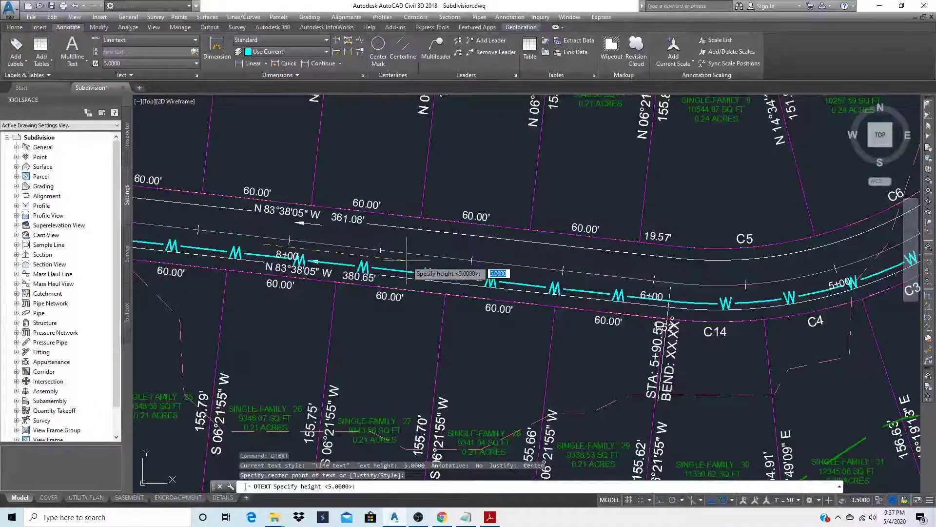
{"action": "key", "text": "Return"}
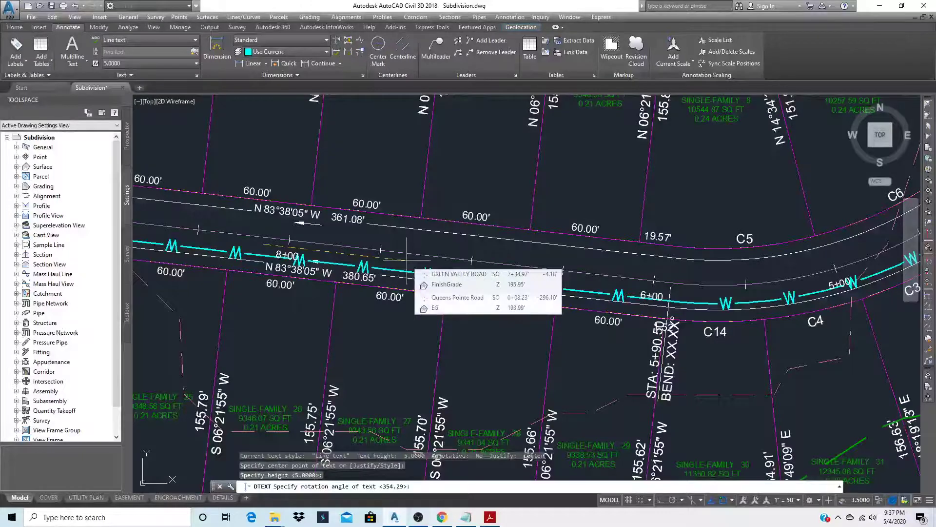
{"action": "key", "text": "Escape"}
{"action": "type", "text": "dte"}
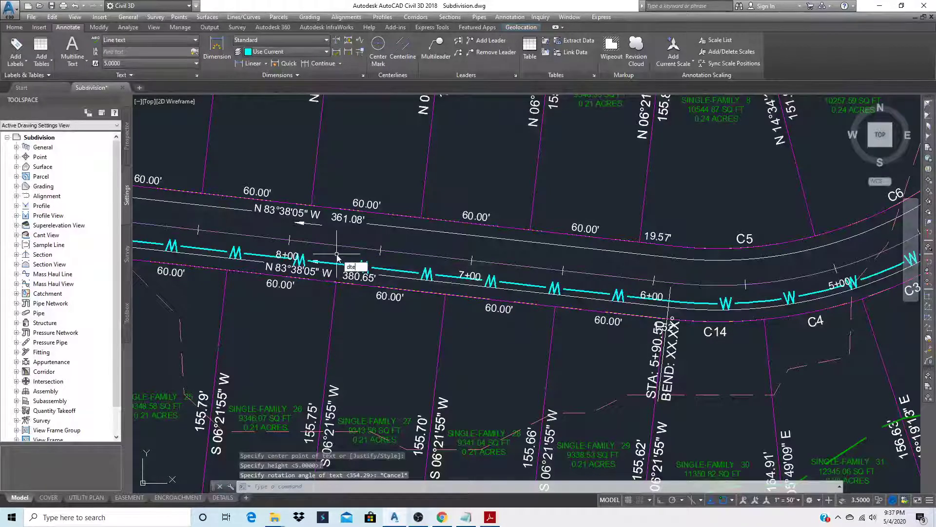
{"action": "key", "text": "Escape"}
- Place single-line text reading Prop. 8" WM C-900 on the lots north of Green Valley Road, with height 5.0000 and rotation 0
{"action": "type", "text": "dt"}
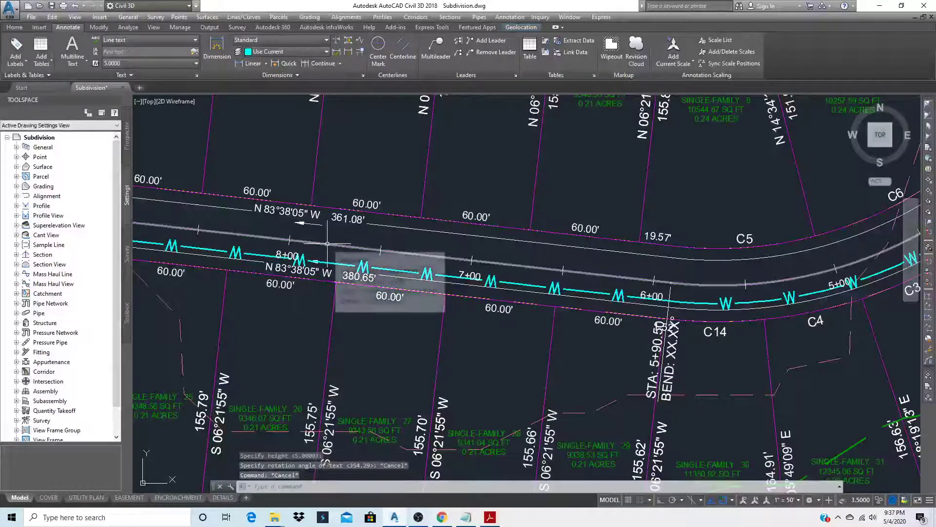
{"action": "type", "text": "ext"}
{"action": "key", "text": "Return"}
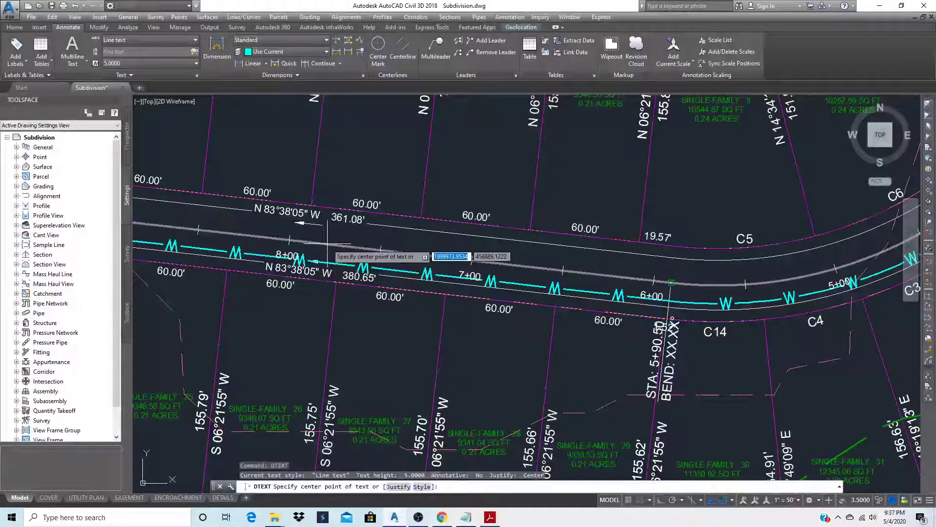
{"action": "left_click", "coordinate": [355, 159]}
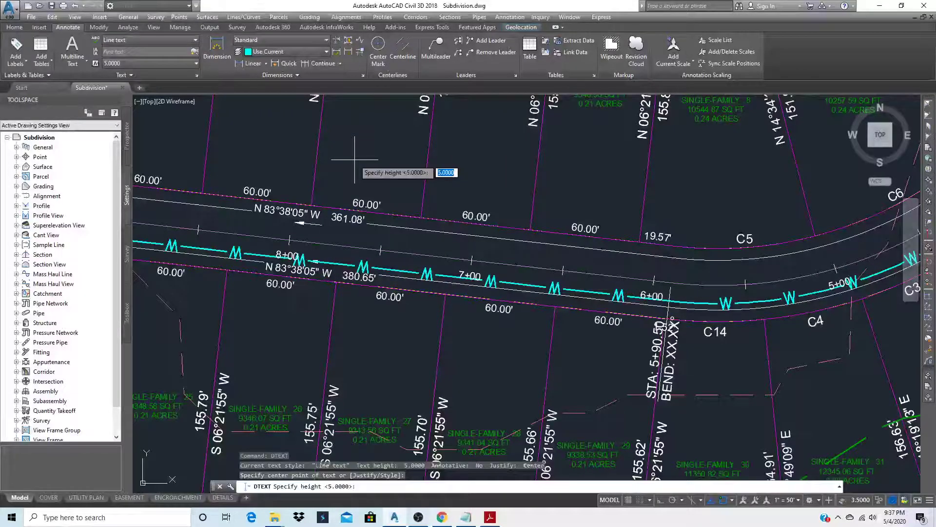
{"action": "key", "text": "Return"}
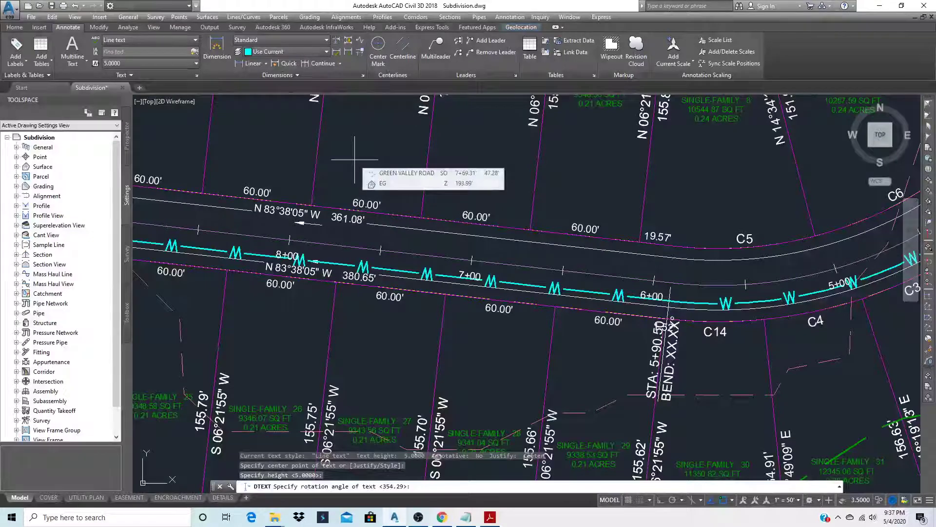
{"action": "type", "text": "0"}
{"action": "key", "text": "Return"}
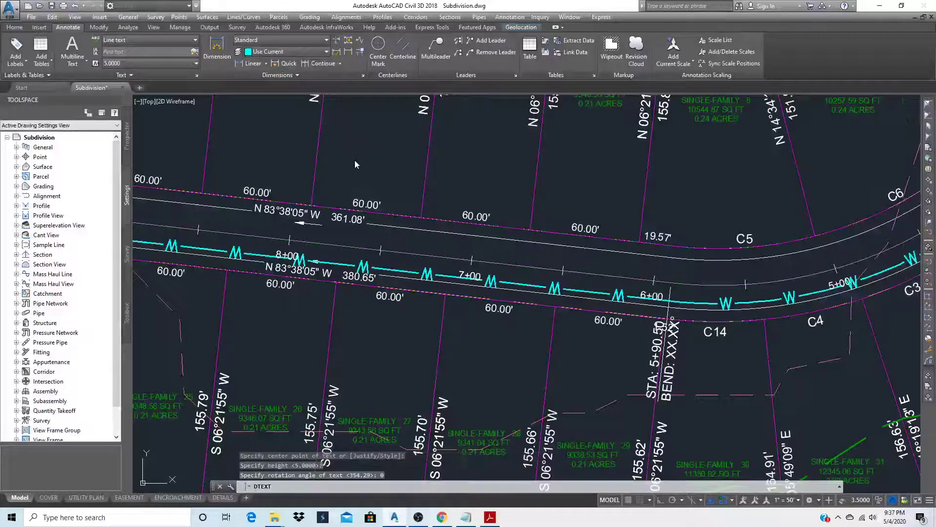
{"action": "type", "text": "P"}
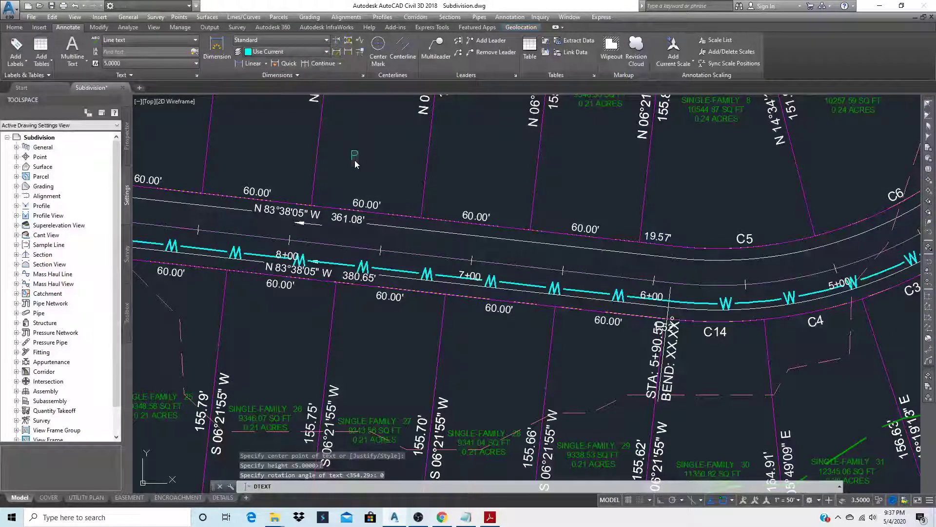
{"action": "type", "text": "rop."}
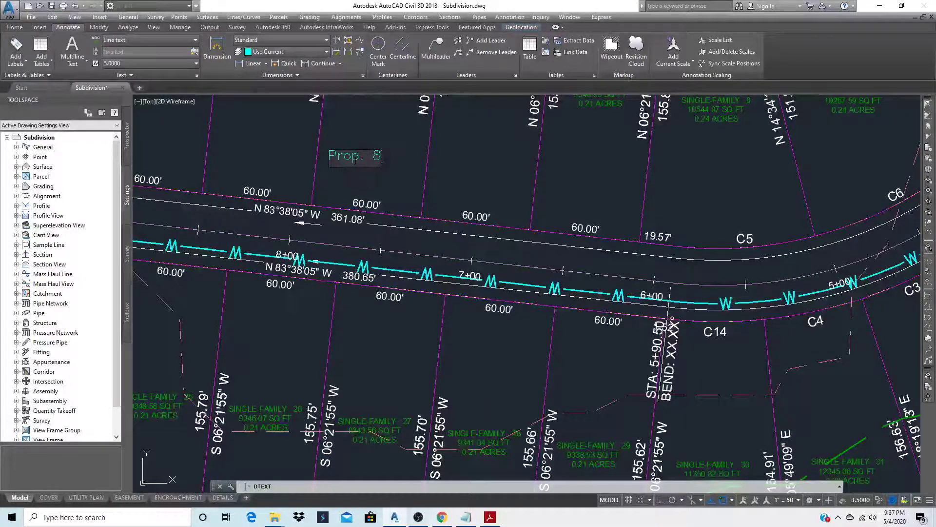
{"action": "type", "text": " 8\""}
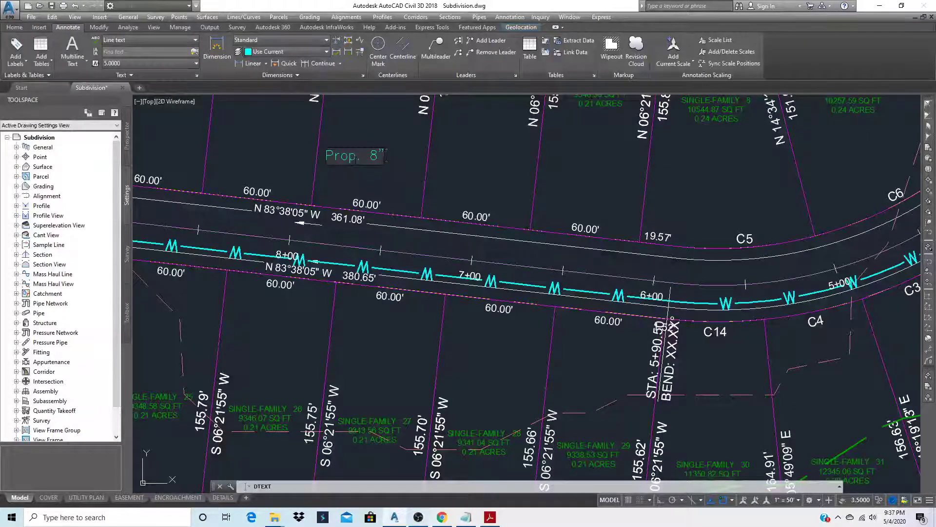
{"action": "type", "text": " WM"}
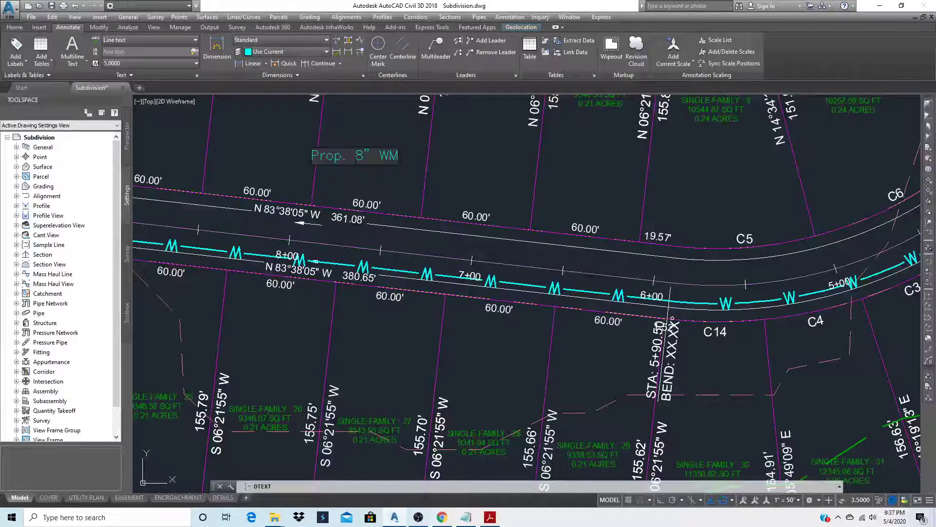
{"action": "type", "text": " C"}
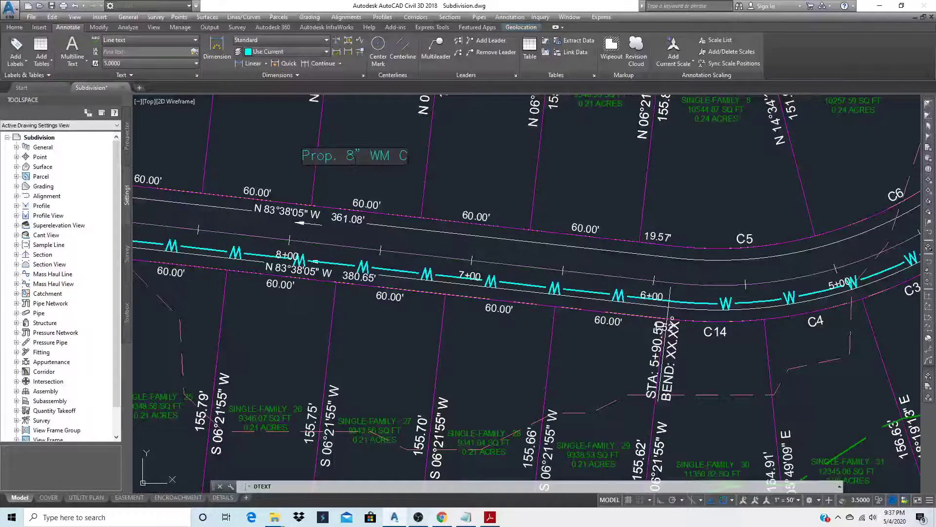
{"action": "type", "text": "-900"}
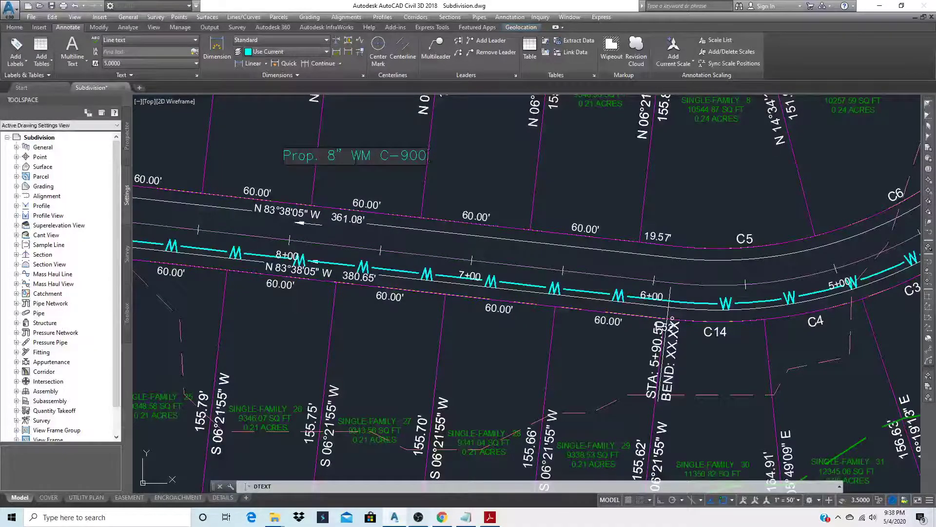
- Append the centerline offset note ( 10' LT C/L) to the water main text
{"action": "type", "text": "(1"}
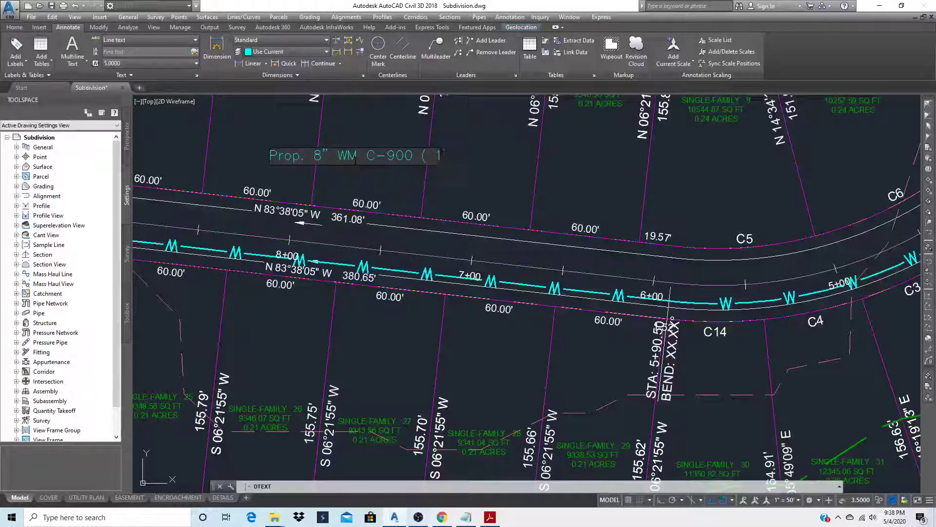
{"action": "type", "text": "0'"}
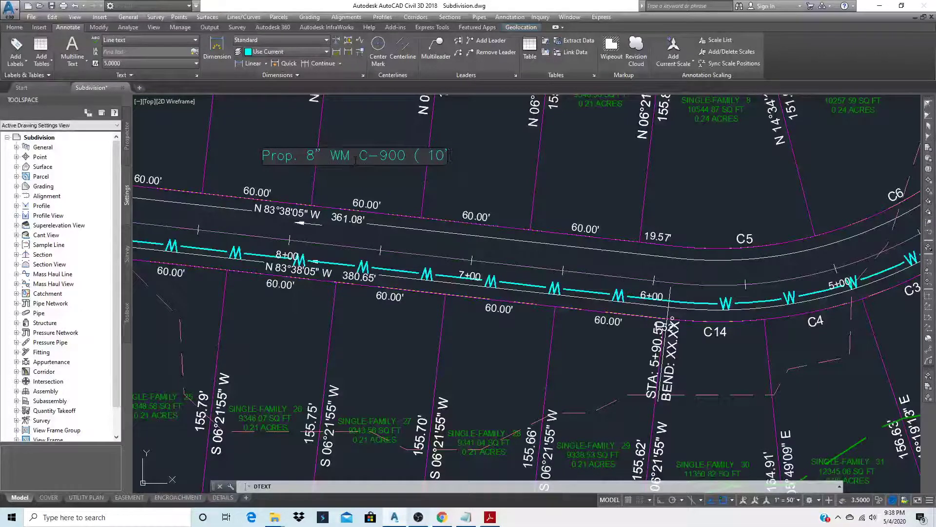
{"action": "type", "text": " lt"}
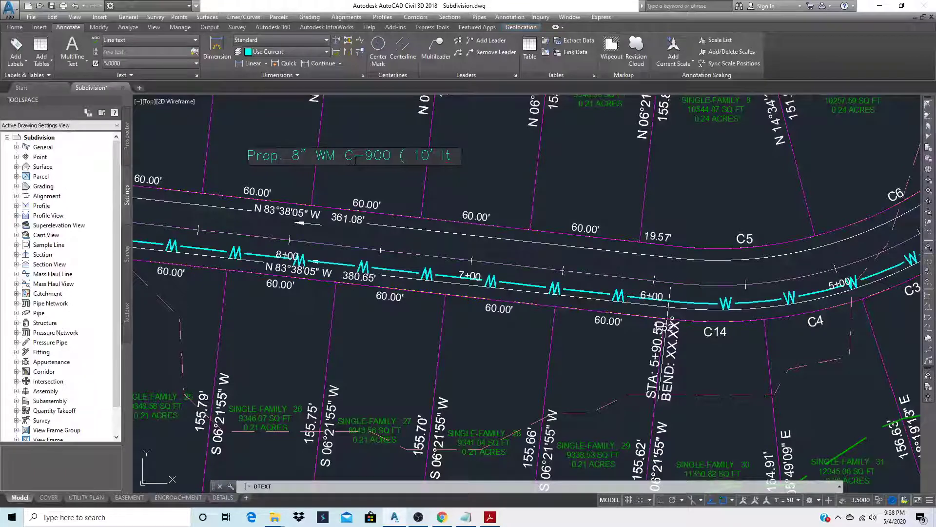
{"action": "key", "text": "BackSpace"}
{"action": "key", "text": "BackSpace"}
{"action": "type", "text": "LT"}
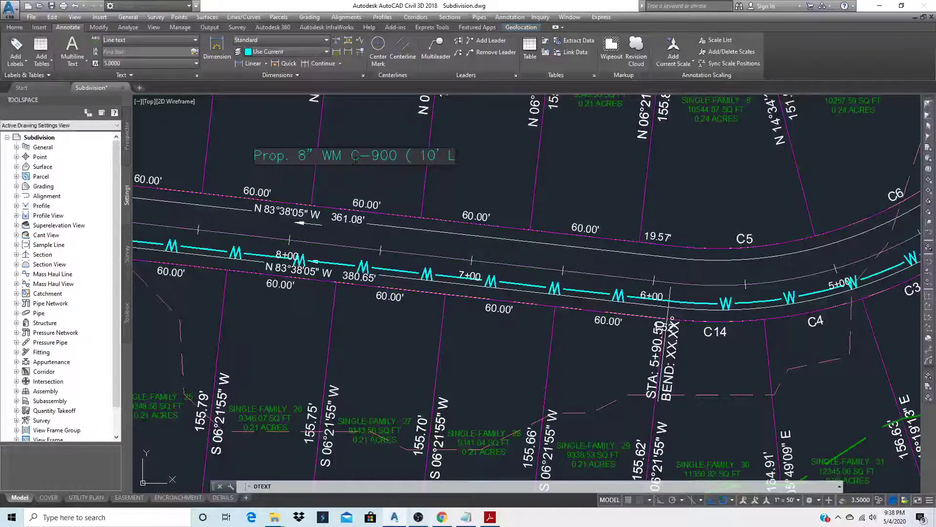
{"action": "type", "text": " C"}
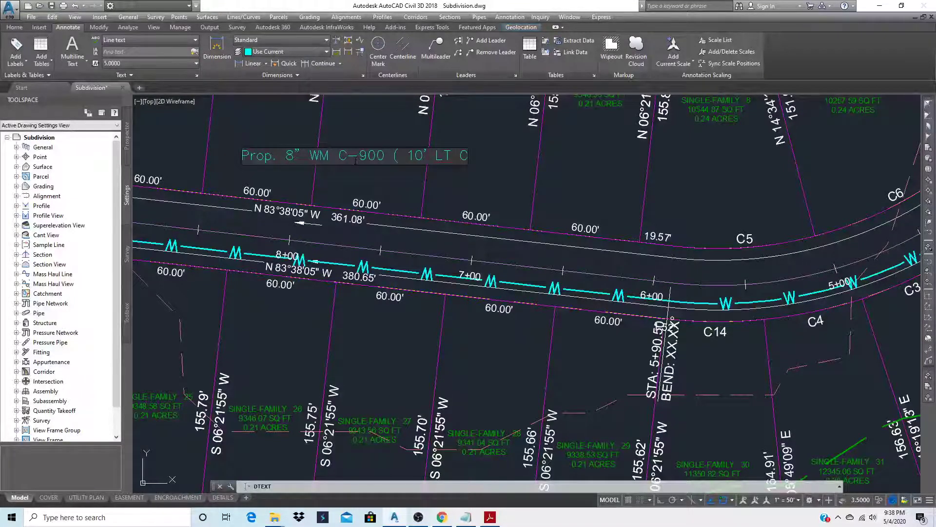
{"action": "type", "text": "/L)"}
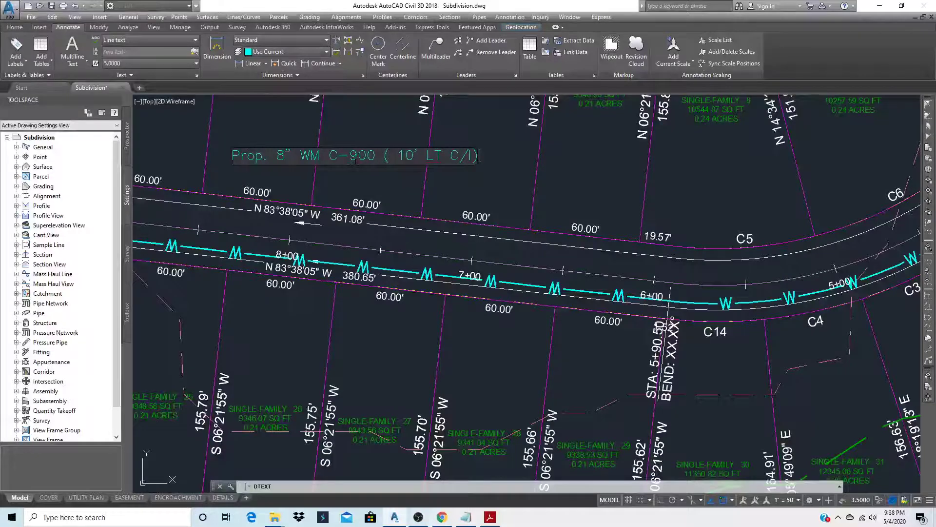
{"action": "key", "text": "BackSpace"}
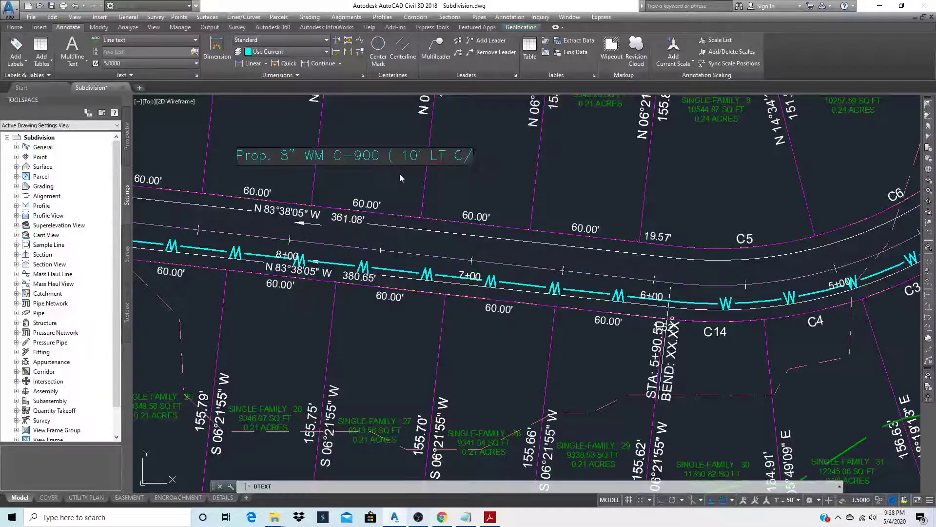
{"action": "type", "text": ")"}
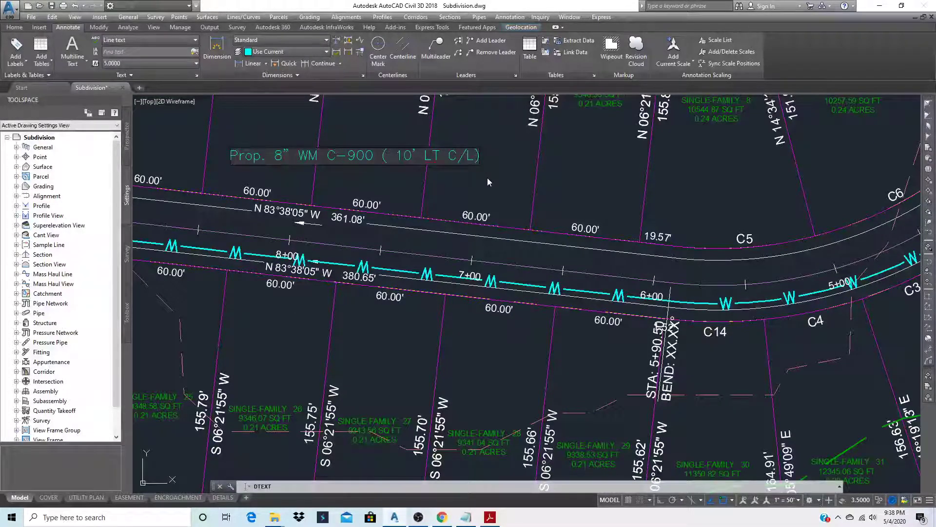
- Add TYP. before the closing parenthesis of the offset note and finish the text
{"action": "type", "text": "TY"}
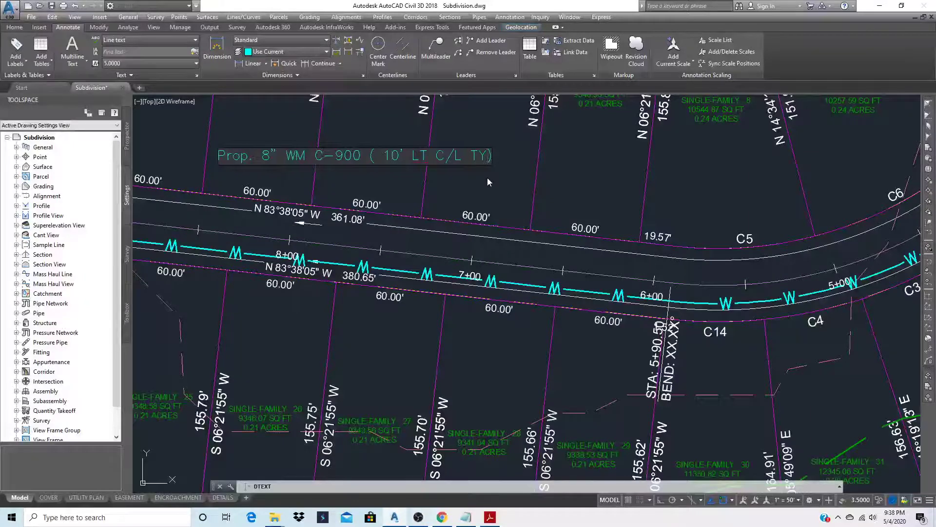
{"action": "type", "text": "p"}
{"action": "key", "text": "BackSpace"}
{"action": "type", "text": "P."}
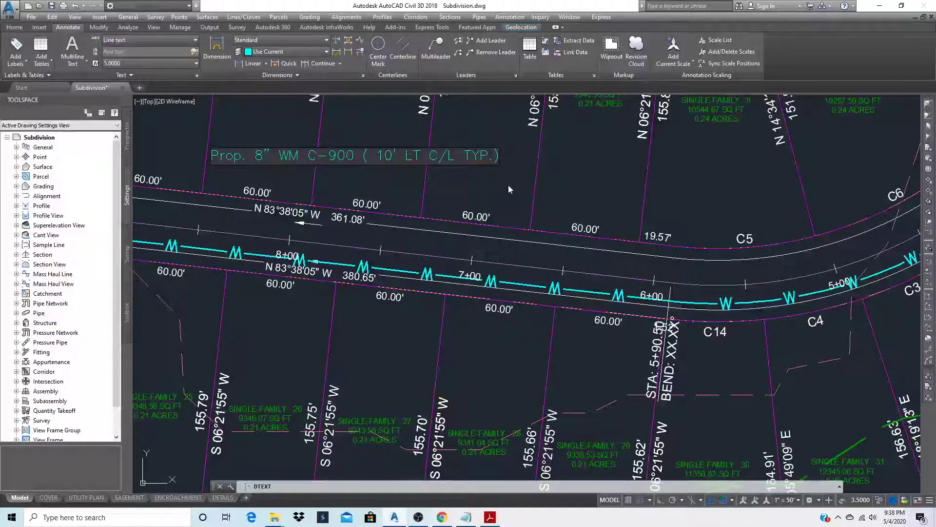
{"action": "key", "text": "Return"}
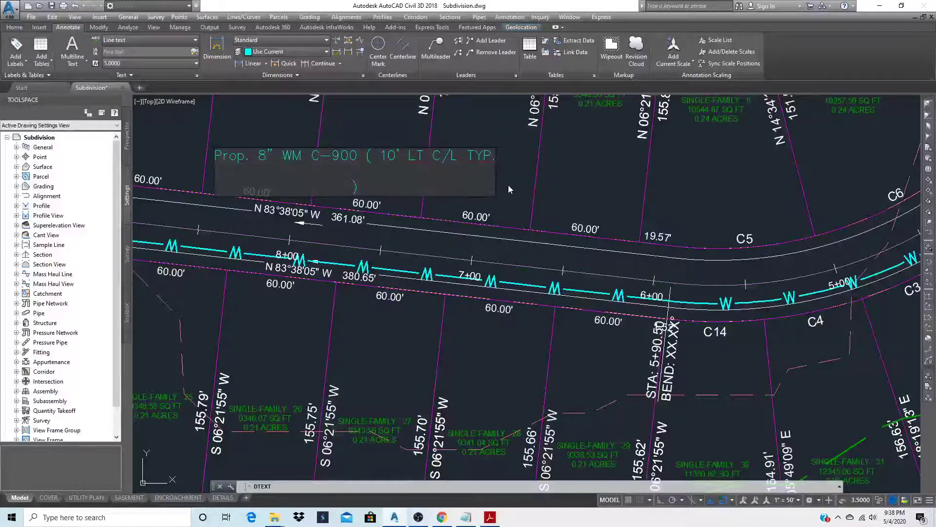
{"action": "key", "text": "BackSpace"}
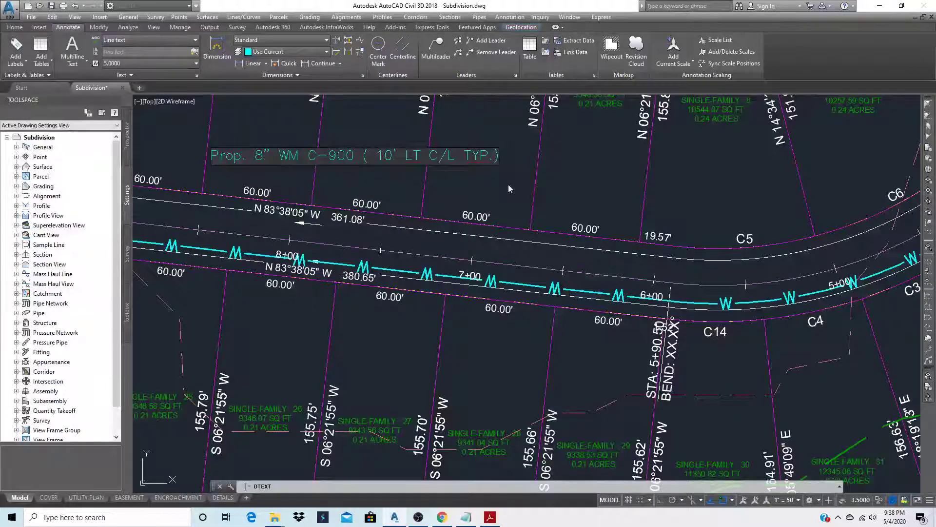
{"action": "key", "text": "Return"}
{"action": "key", "text": "Return"}
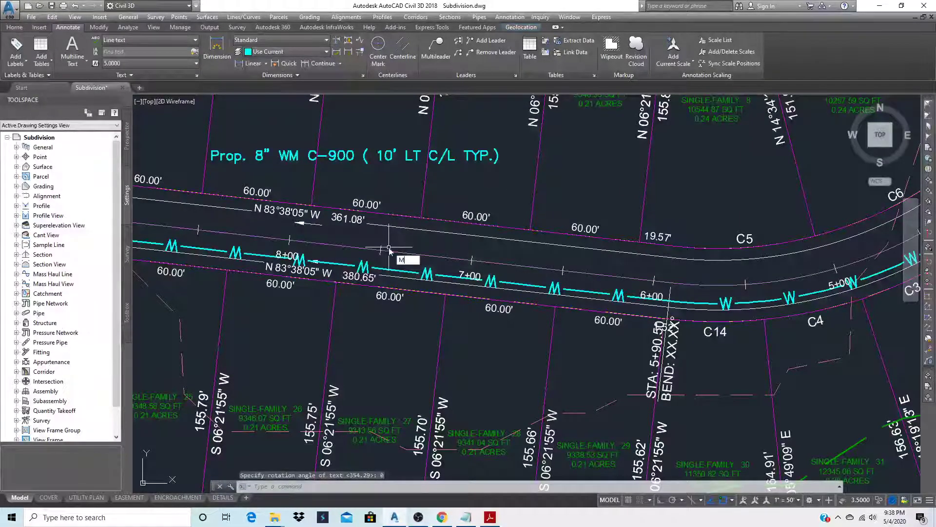
- Move the water main label south of the road, onto the lots between stations 7+00 and 6+00
{"action": "key", "text": "Return"}
{"action": "left_click", "coordinate": [261, 155]}
{"action": "key", "text": "Return"}
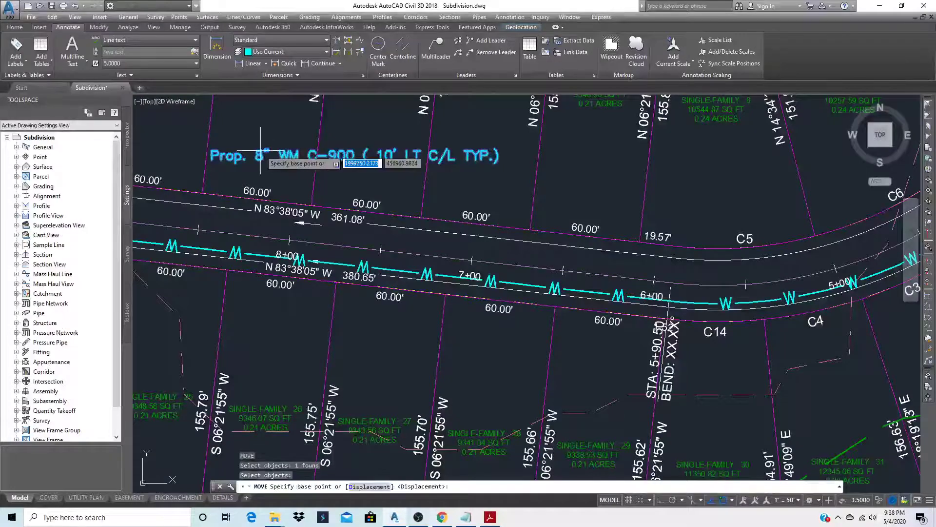
{"action": "left_click", "coordinate": [261, 151]}
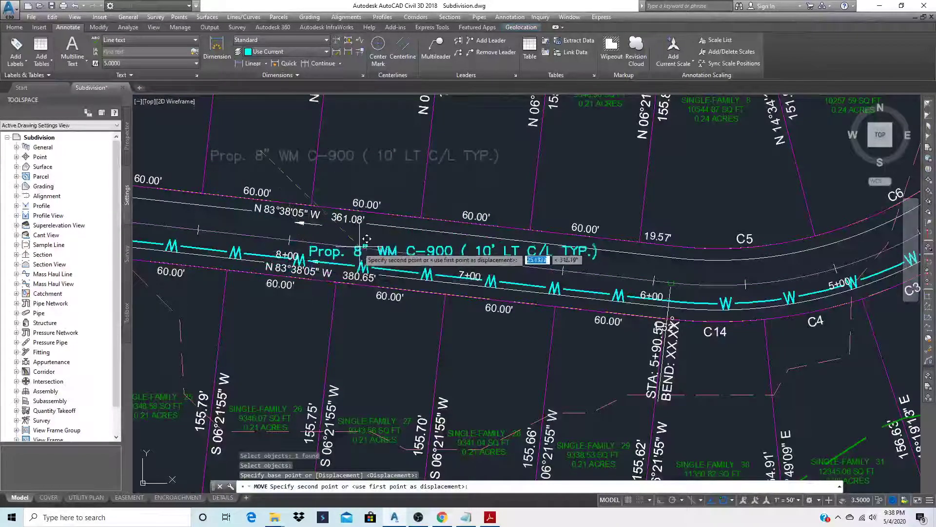
{"action": "scroll", "coordinate": [366, 239], "scroll_direction": "down", "scroll_amount": 3}
{"action": "scroll", "coordinate": [405, 283], "scroll_direction": "up", "scroll_amount": 5}
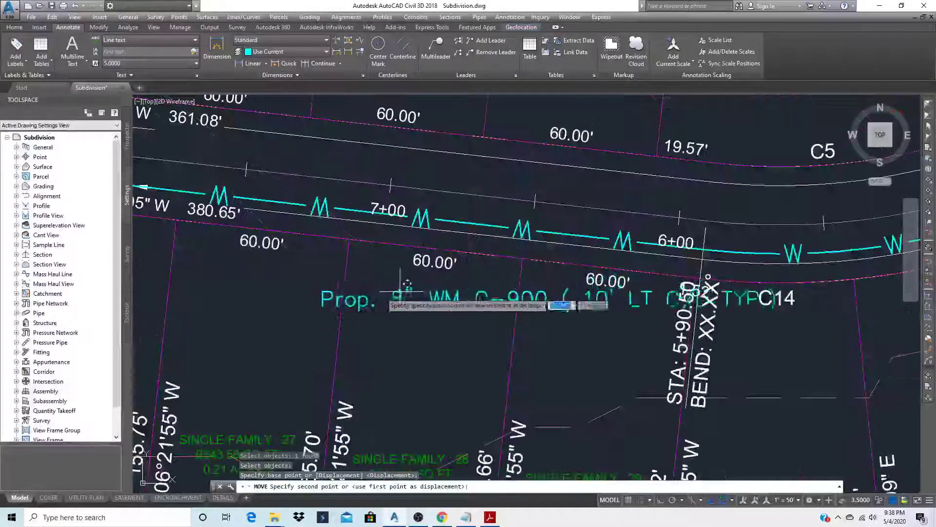
{"action": "key", "text": "Escape"}
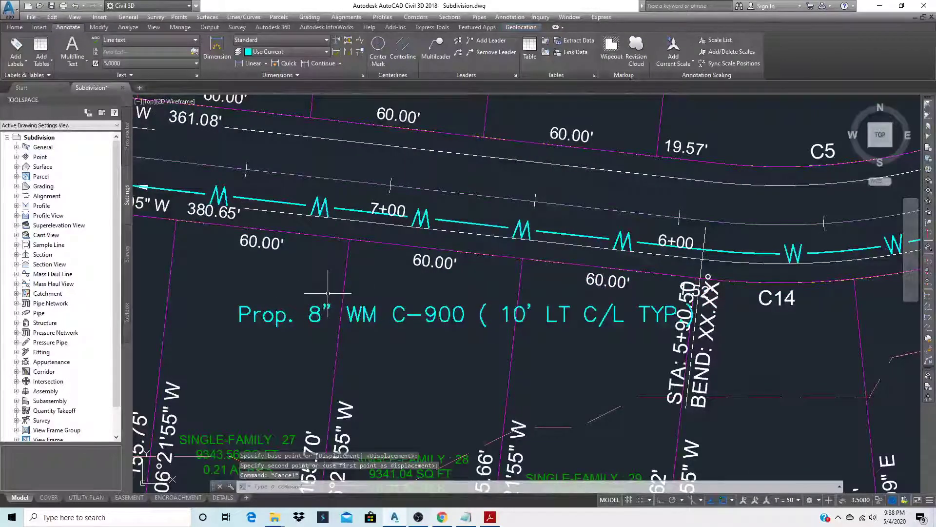
- Scale the water main label by a factor of .75 from its start point
{"action": "type", "text": "SC"}
{"action": "key", "text": "Return"}
{"action": "left_click", "coordinate": [318, 311]}
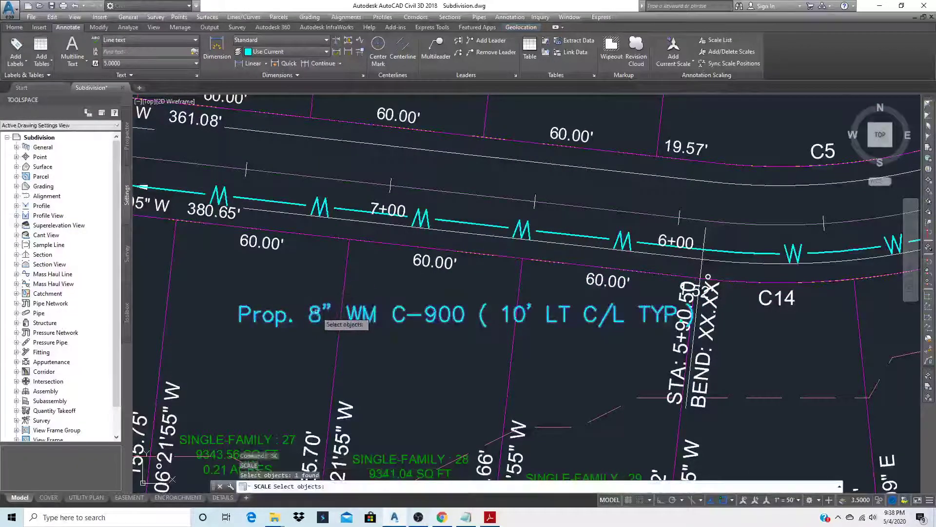
{"action": "key", "text": "Return"}
{"action": "left_click", "coordinate": [246, 307]}
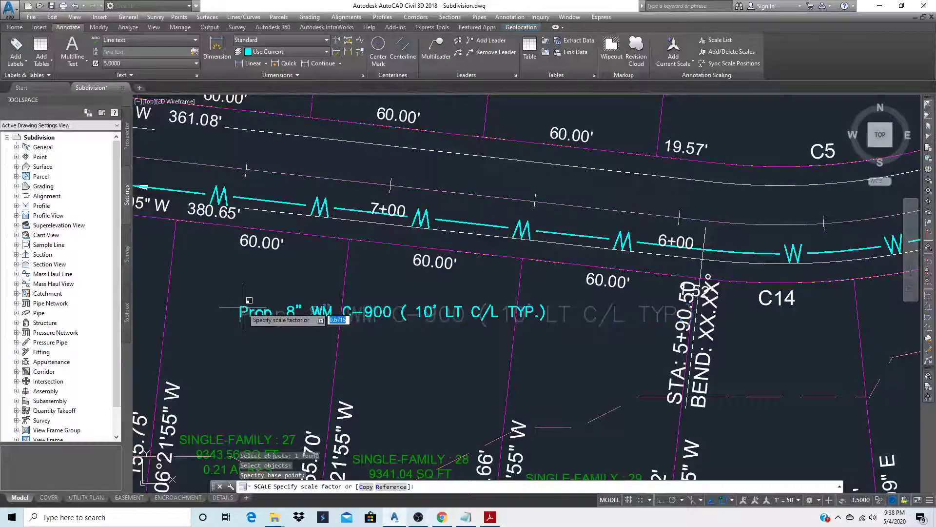
{"action": "type", "text": "."}
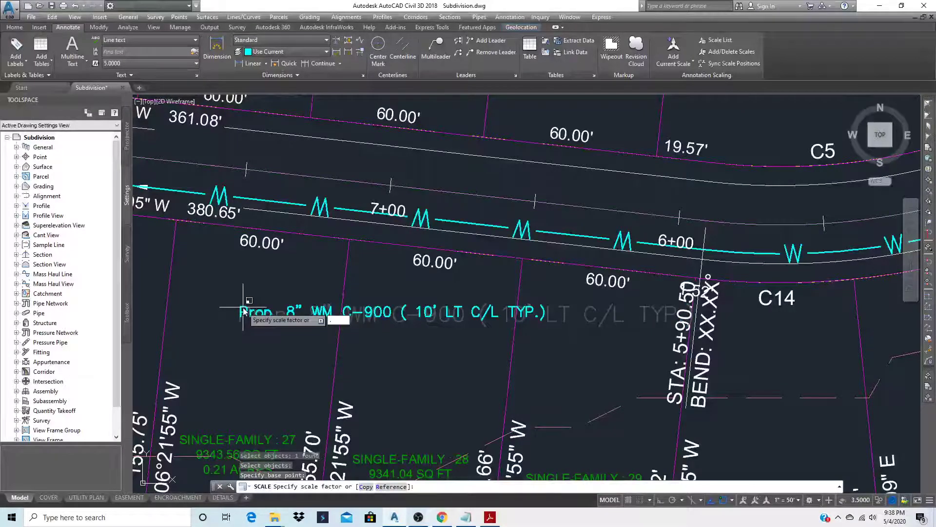
{"action": "key", "text": "Return"}
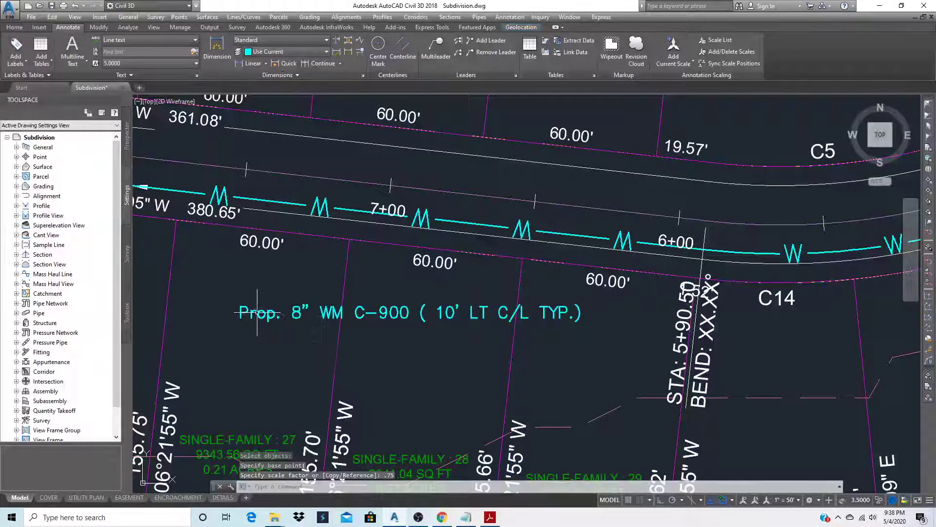
- Move the scaled water main label into the roadway near station 6+00, just above the proposed water line
{"action": "type", "text": "M"}
{"action": "key", "text": "Return"}
{"action": "left_click", "coordinate": [326, 311]}
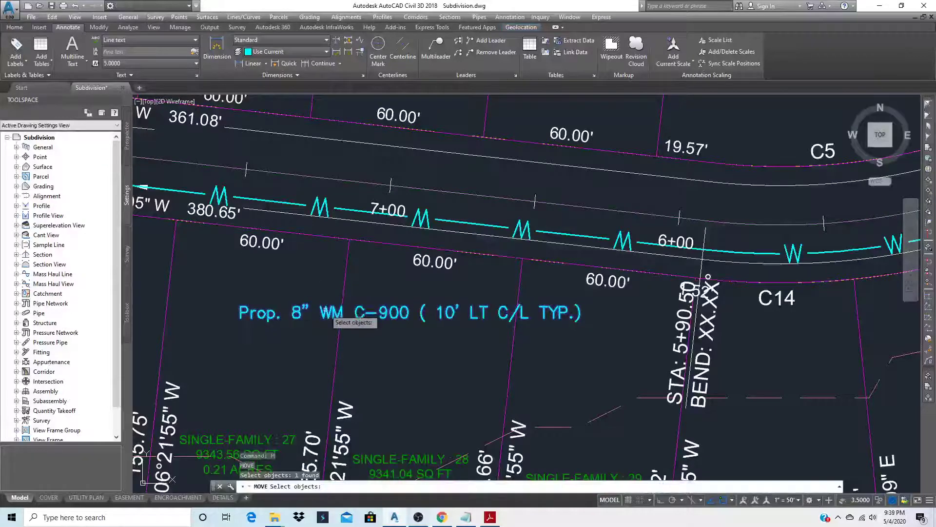
{"action": "left_click", "coordinate": [325, 311]}
{"action": "key", "text": "Return"}
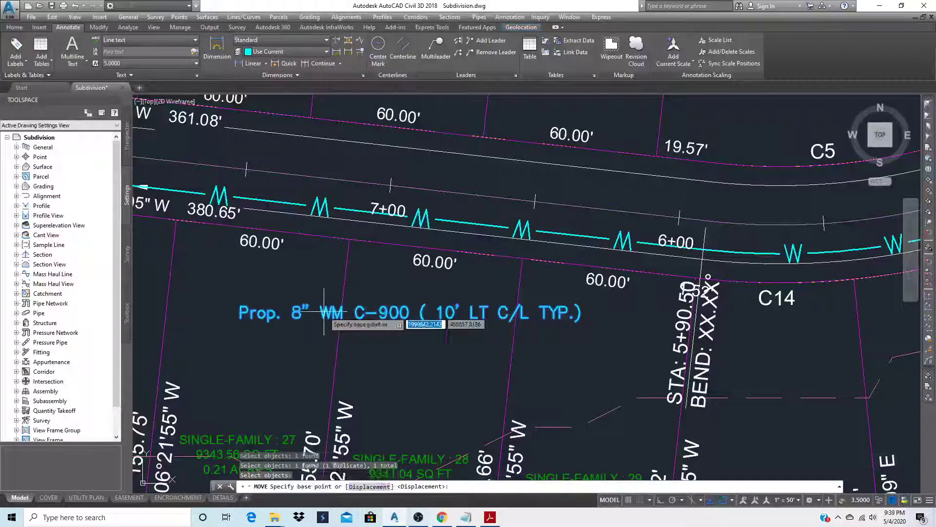
{"action": "left_click", "coordinate": [324, 312]}
{"action": "left_click", "coordinate": [360, 182]}
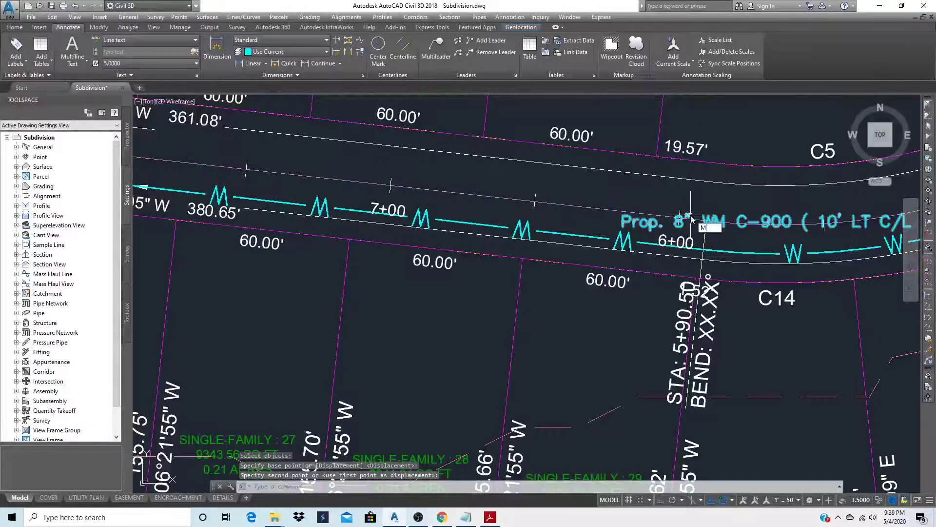
- Move the water main label west along the road so its text starts just before station 7+00, above the water line
{"action": "key", "text": "Return"}
{"action": "left_click", "coordinate": [652, 217]}
{"action": "key", "text": "Return"}
{"action": "left_click", "coordinate": [615, 225]}
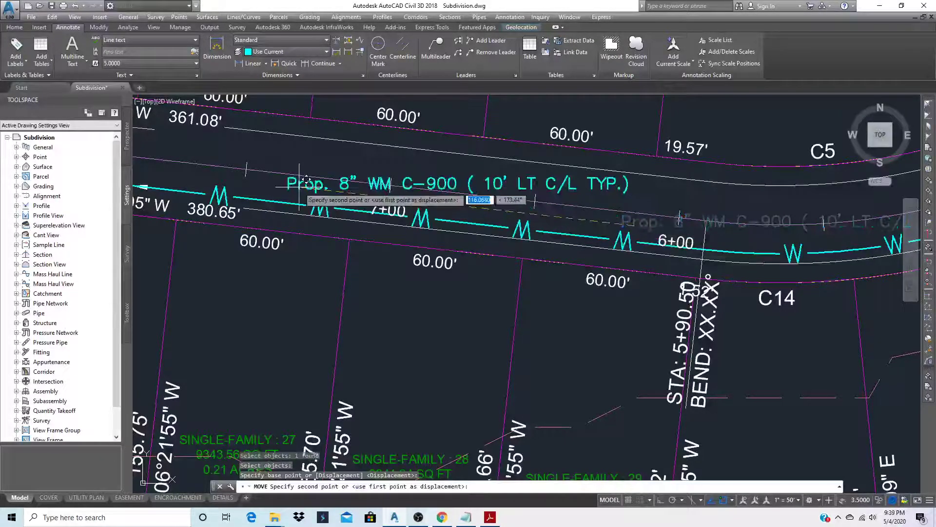
{"action": "left_click", "coordinate": [299, 189]}
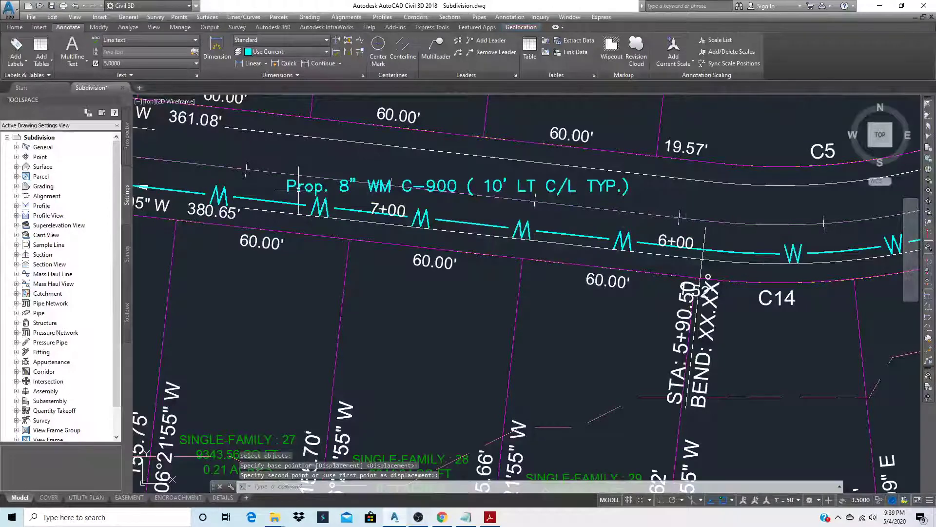
- Rotate the water main label about its start point to run parallel to the water line along the road
{"action": "type", "text": "ro"}
{"action": "key", "text": "Return"}
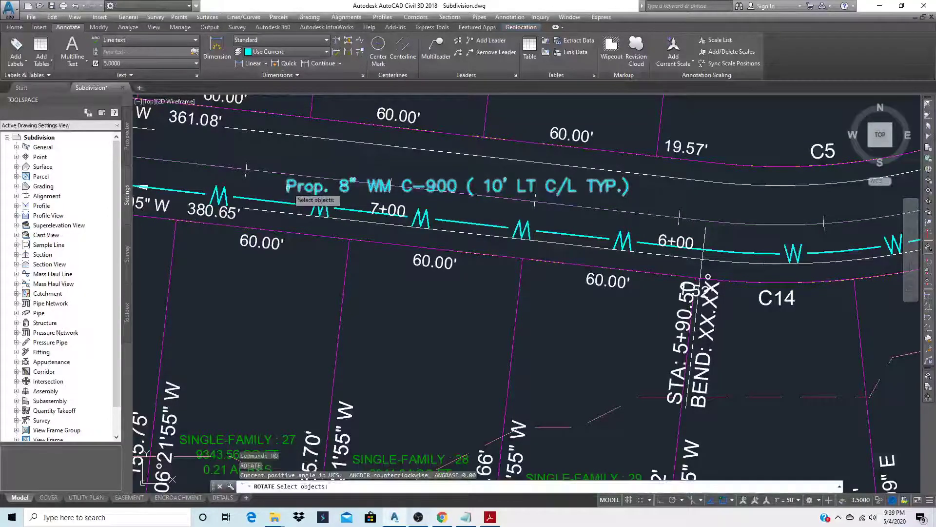
{"action": "left_click", "coordinate": [291, 191]}
{"action": "key", "text": "Return"}
{"action": "left_click", "coordinate": [289, 188]}
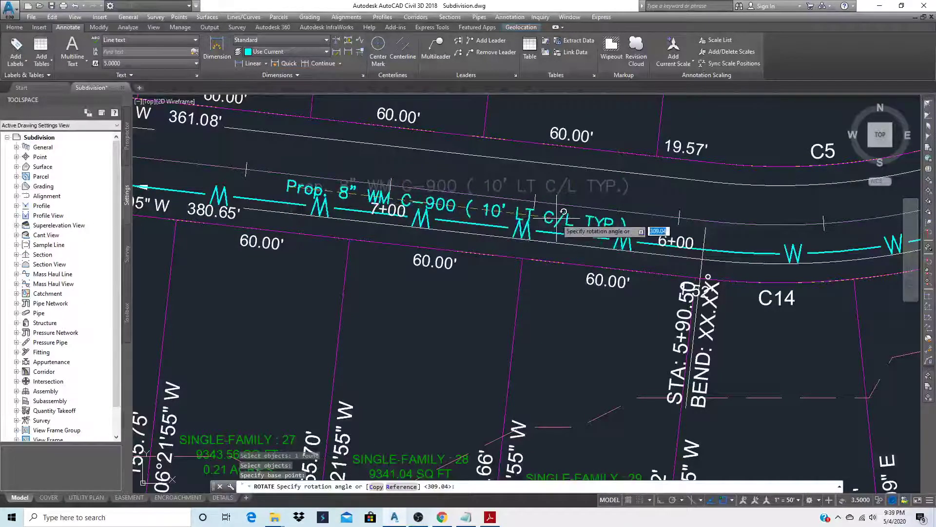
{"action": "left_click", "coordinate": [561, 214]}
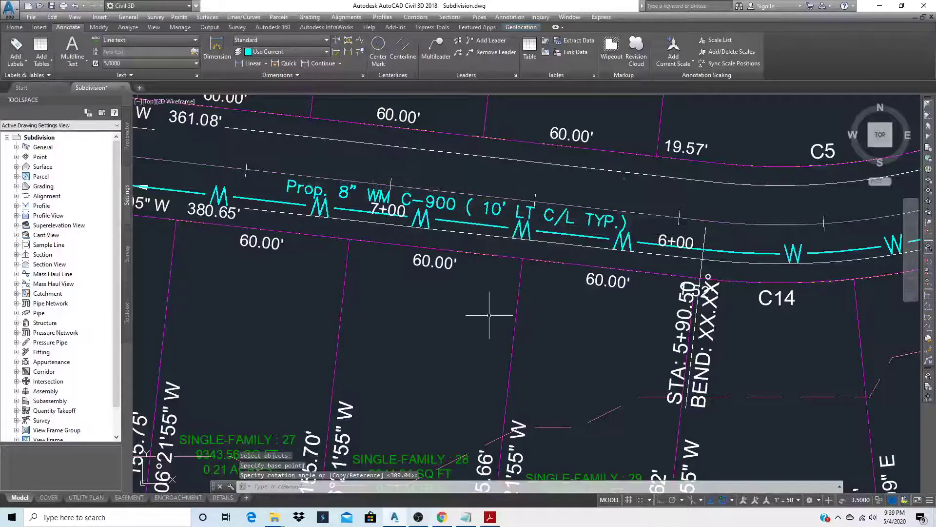
- Offset the Queen's Pointe centerline 10 feet to the east to create that street's water line
{"action": "scroll", "coordinate": [507, 302], "scroll_direction": "down", "scroll_amount": 8}
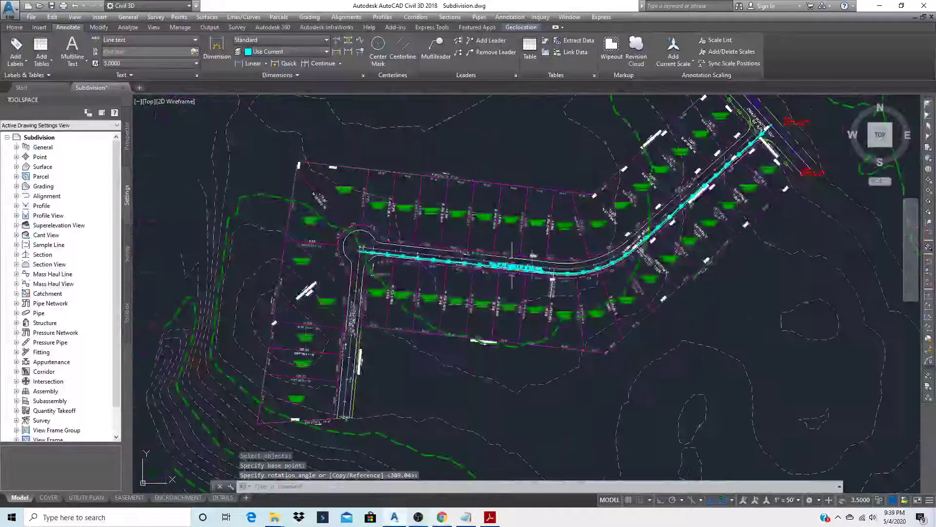
{"action": "scroll", "coordinate": [373, 266], "scroll_direction": "up", "scroll_amount": 6}
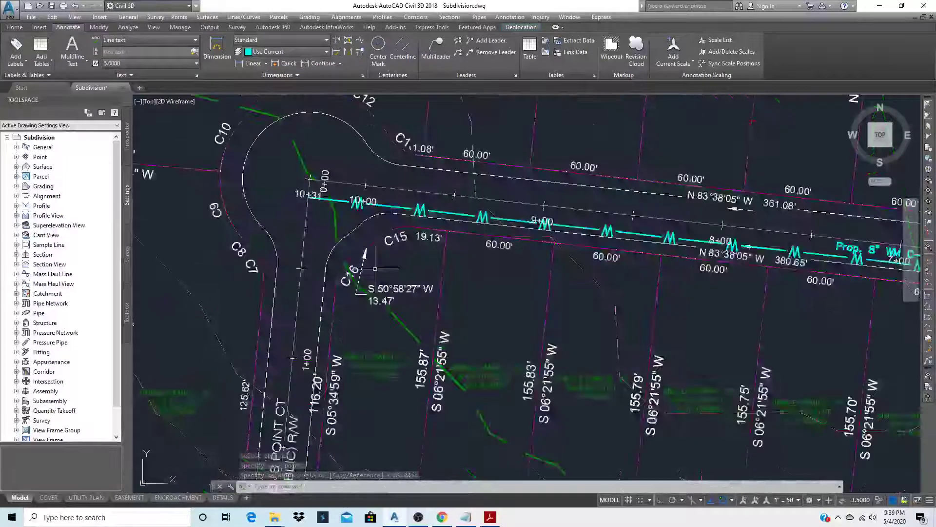
{"action": "scroll", "coordinate": [375, 268], "scroll_direction": "up", "scroll_amount": 2}
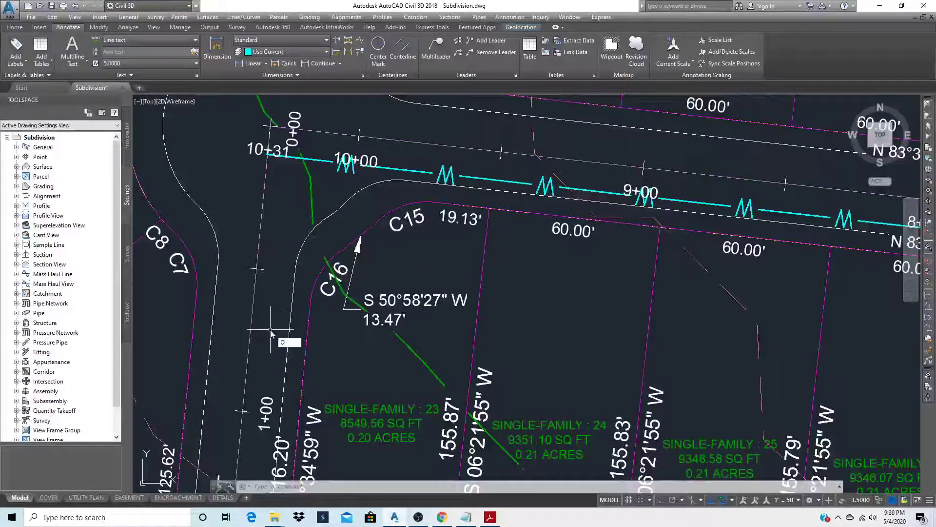
{"action": "key", "text": "Return"}
{"action": "type", "text": "10"}
{"action": "key", "text": "Return"}
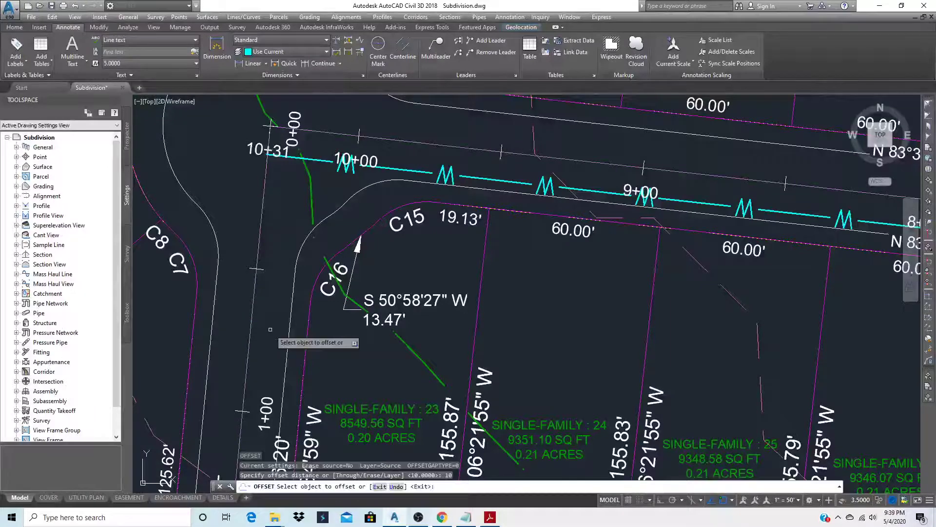
{"action": "left_click", "coordinate": [254, 335]}
{"action": "left_click", "coordinate": [272, 337]}
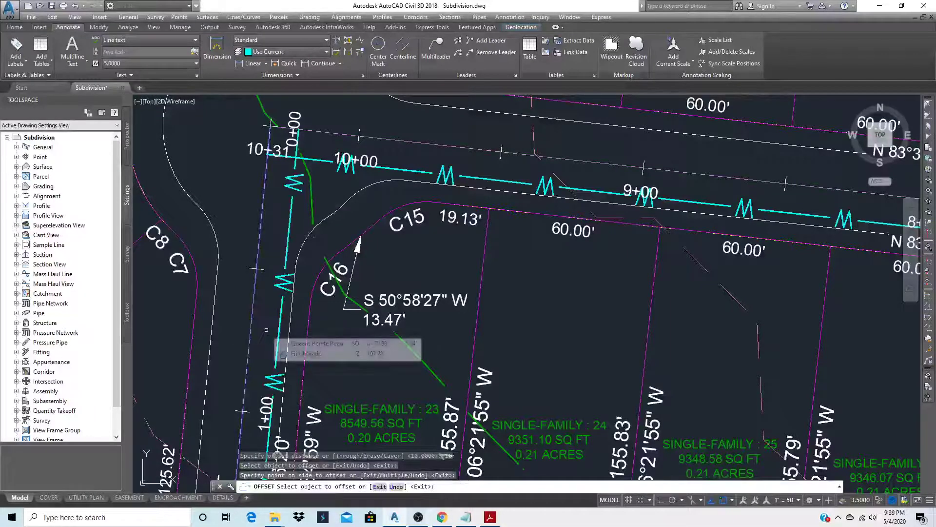
{"action": "key", "text": "Escape"}
- Trim the south end of the Queen's Pointe water line at the subdivision boundary line near station 3+88
{"action": "scroll", "coordinate": [359, 243], "scroll_direction": "down", "scroll_amount": 8}
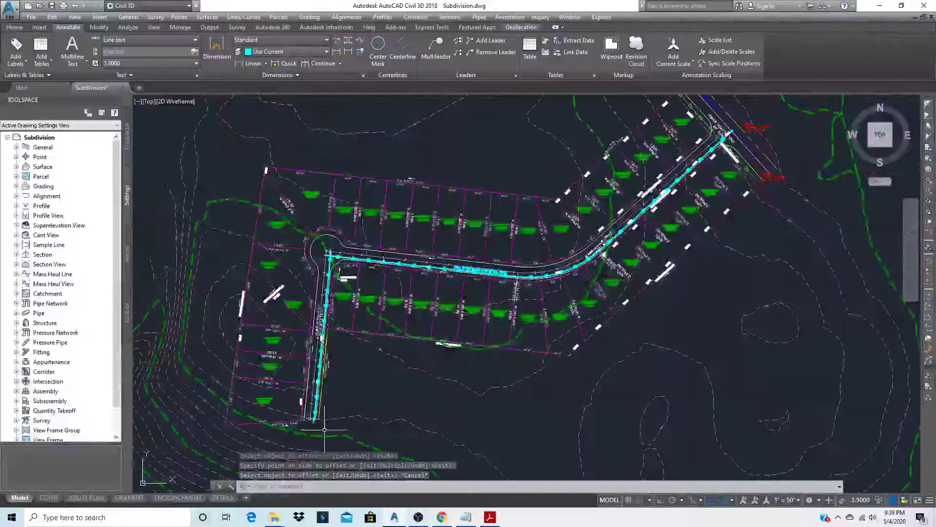
{"action": "scroll", "coordinate": [315, 425], "scroll_direction": "up", "scroll_amount": 8}
{"action": "type", "text": "T"}
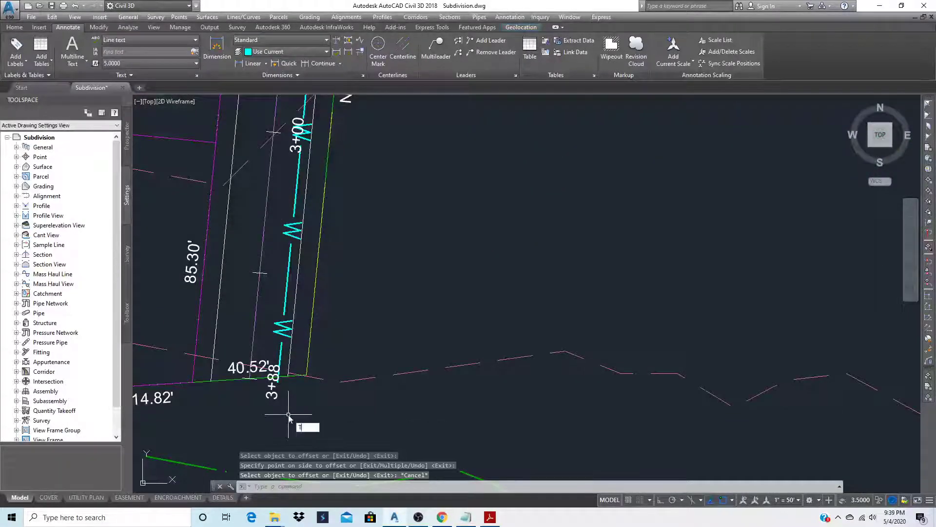
{"action": "type", "text": "R"}
{"action": "key", "text": "Return"}
{"action": "scroll", "coordinate": [285, 412], "scroll_direction": "up", "scroll_amount": 2}
{"action": "left_click", "coordinate": [277, 364]}
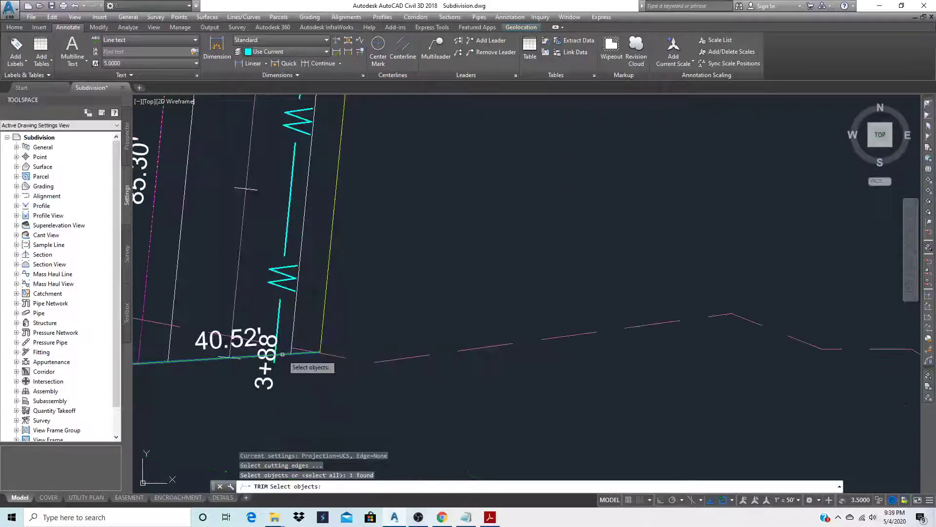
{"action": "key", "text": "Return"}
{"action": "left_click", "coordinate": [274, 363]}
{"action": "key", "text": "Return"}
- Copy the water main label from Green Valley Road to Queen's Pointe, across the street near station 3+00
{"action": "scroll", "coordinate": [283, 436], "scroll_direction": "down", "scroll_amount": 9}
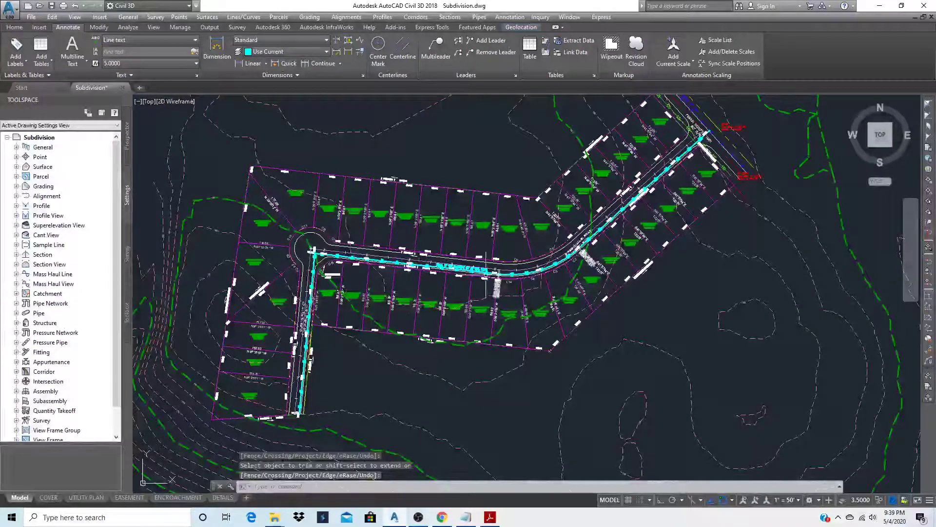
{"action": "scroll", "coordinate": [475, 269], "scroll_direction": "up", "scroll_amount": 6}
{"action": "type", "text": "c"}
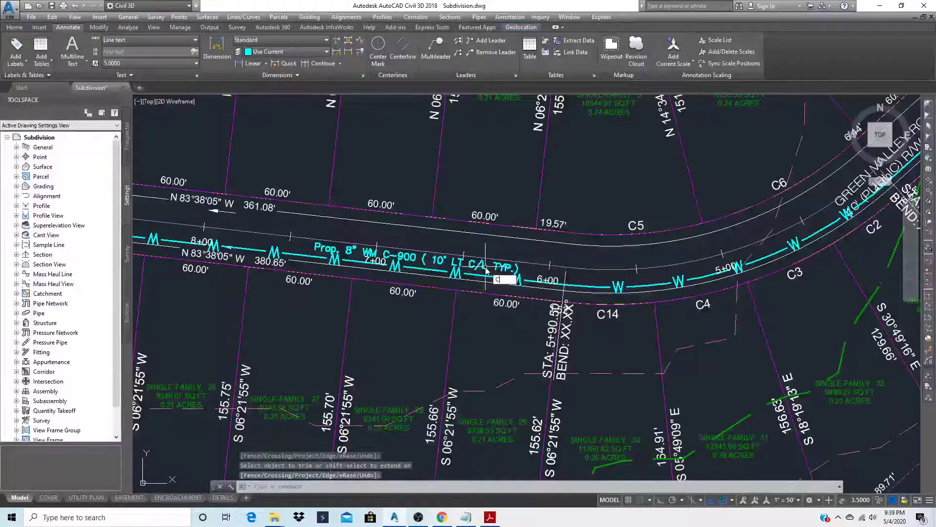
{"action": "type", "text": "o"}
{"action": "key", "text": "Return"}
{"action": "left_click", "coordinate": [476, 266]}
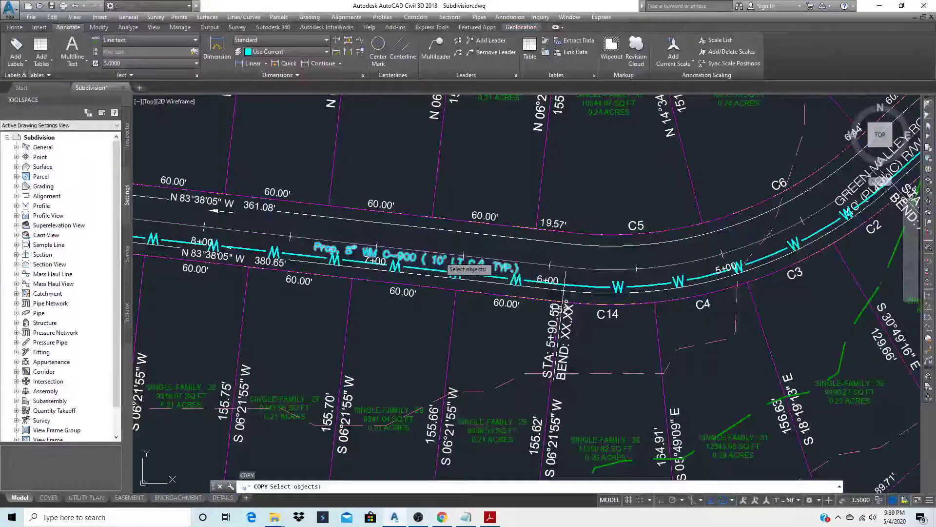
{"action": "key", "text": "Return"}
{"action": "left_click", "coordinate": [442, 268]}
{"action": "scroll", "coordinate": [442, 269], "scroll_direction": "down", "scroll_amount": 5}
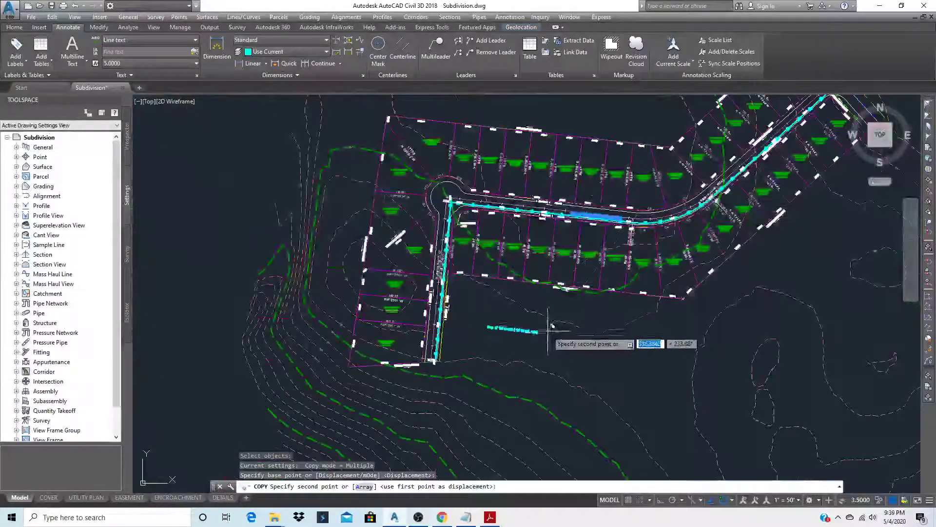
{"action": "scroll", "coordinate": [479, 309], "scroll_direction": "up", "scroll_amount": 5}
{"action": "scroll", "coordinate": [479, 308], "scroll_direction": "up", "scroll_amount": 3}
{"action": "left_click", "coordinate": [378, 334]}
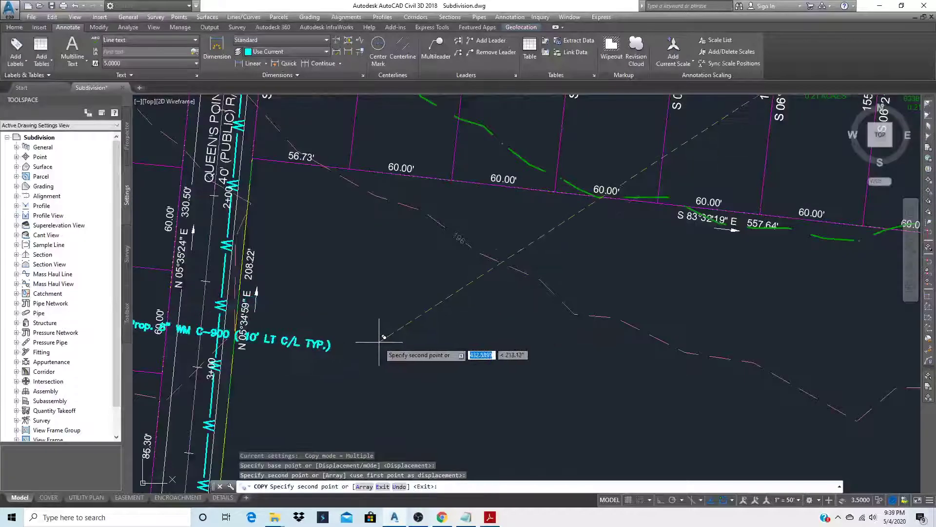
{"action": "key", "text": "Escape"}
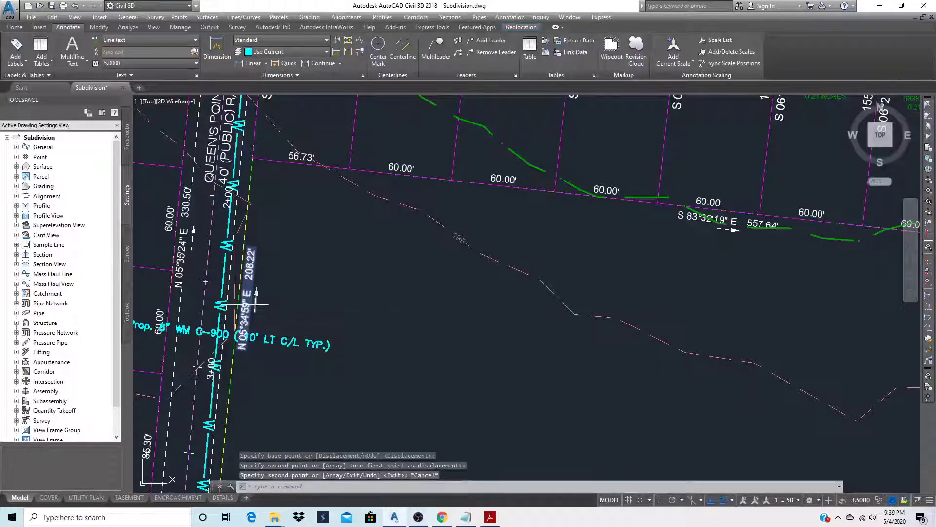
- Rotate the copied water main label about a point in its text so it reads northward along Queen's Pointe
{"action": "type", "text": "RO"}
{"action": "key", "text": "Return"}
{"action": "left_click", "coordinate": [188, 329]}
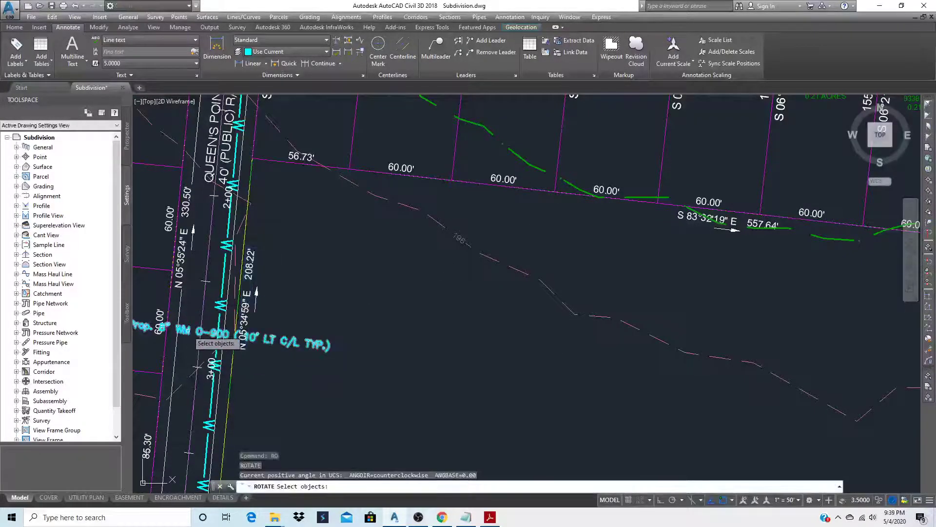
{"action": "key", "text": "Return"}
{"action": "left_click", "coordinate": [191, 332]}
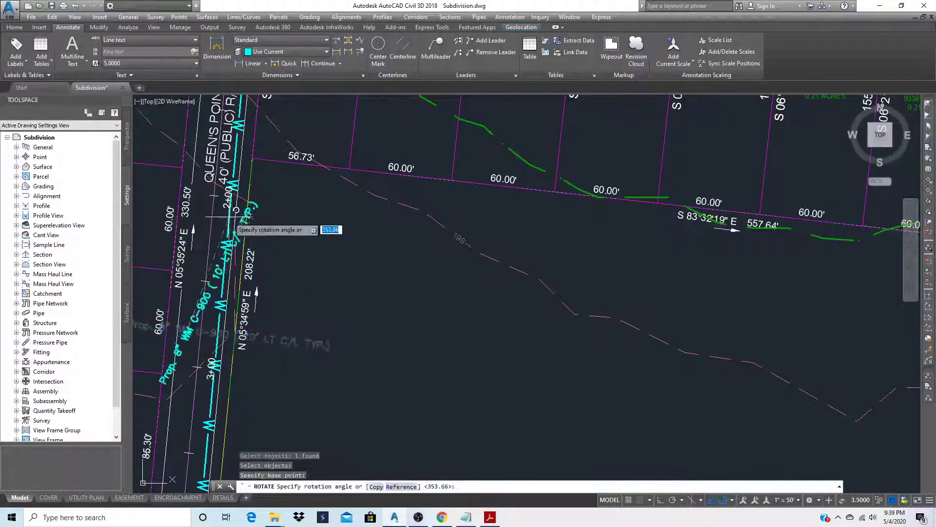
{"action": "left_click", "coordinate": [187, 196]}
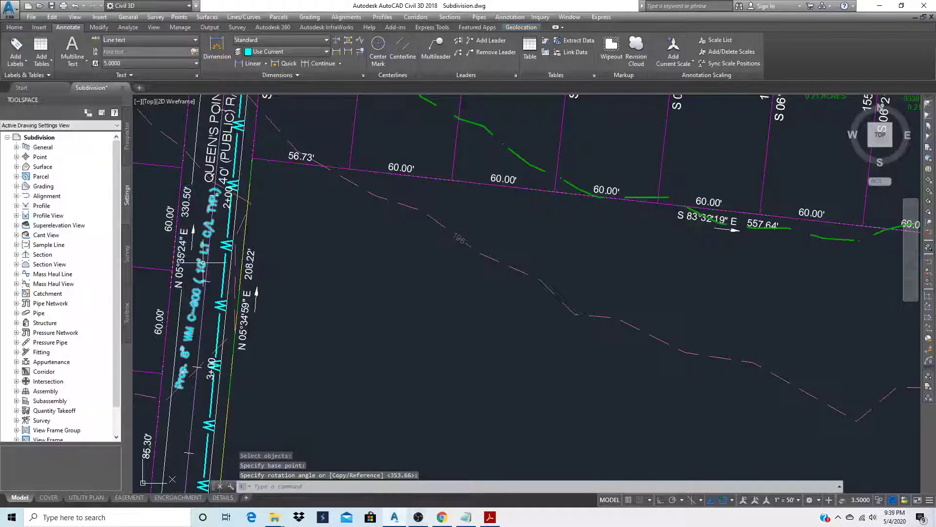
- Turn object snap off and fine-tune the copied label's rotation about its start point to parallel the Queen's Pointe water line
{"action": "key", "text": "F3"}
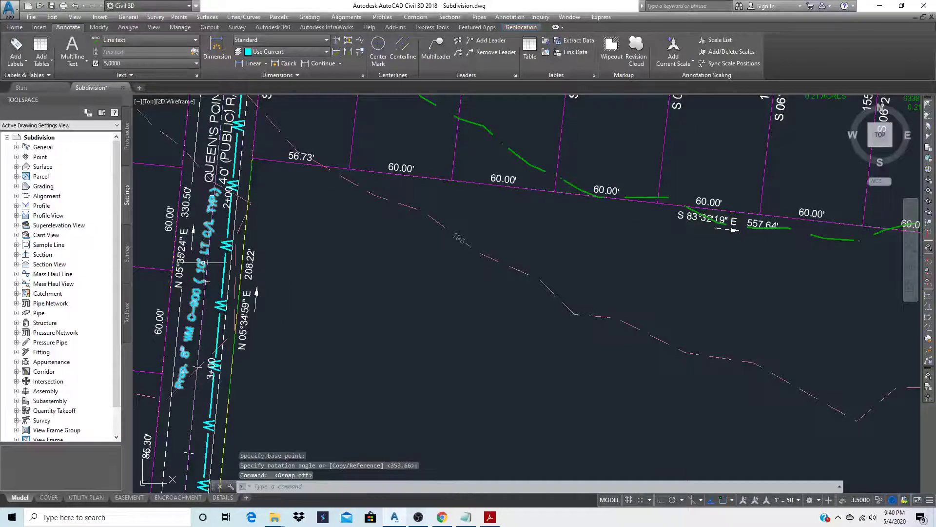
{"action": "type", "text": "RO"}
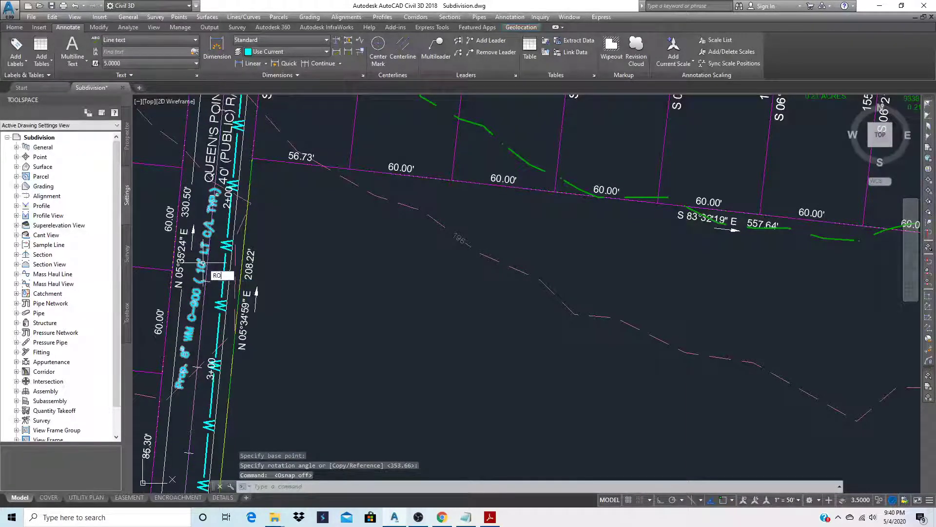
{"action": "key", "text": "Return"}
{"action": "left_click", "coordinate": [189, 383]}
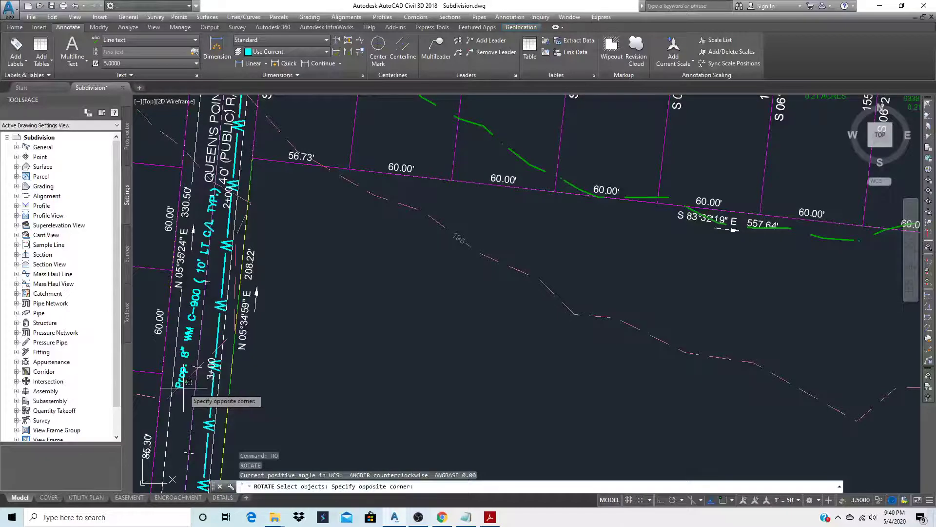
{"action": "left_click", "coordinate": [184, 387]}
{"action": "key", "text": "Return"}
{"action": "left_click", "coordinate": [182, 388]}
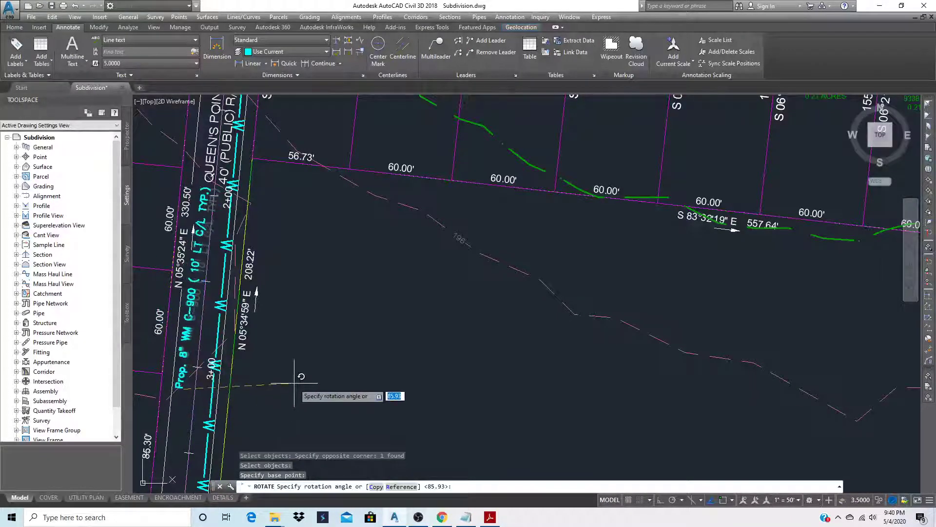
{"action": "left_click", "coordinate": [295, 378]}
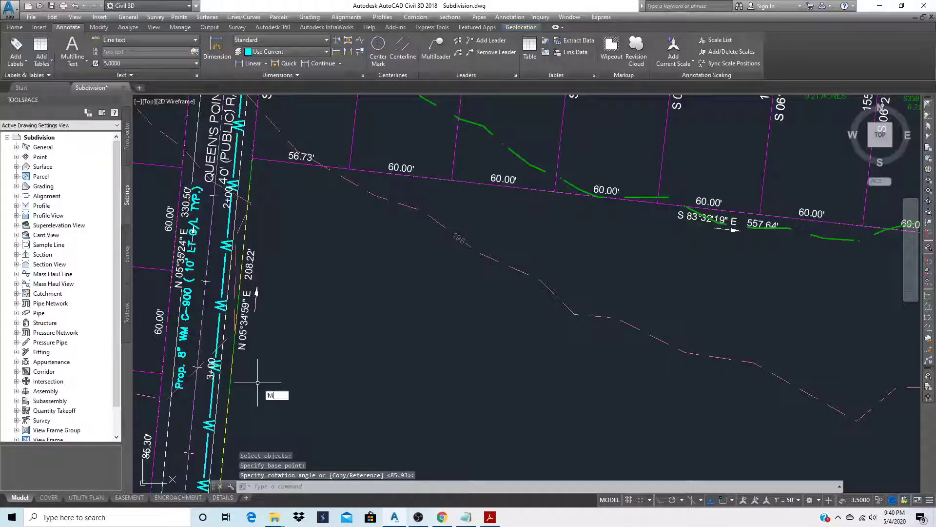
- Move the rotated label east, alongside the Queen's Pointe water line between stations 3+00 and 2+00
{"action": "type", "text": "m"}
{"action": "key", "text": "Return"}
{"action": "left_click", "coordinate": [194, 322]}
{"action": "key", "text": "Return"}
{"action": "left_click", "coordinate": [194, 320]}
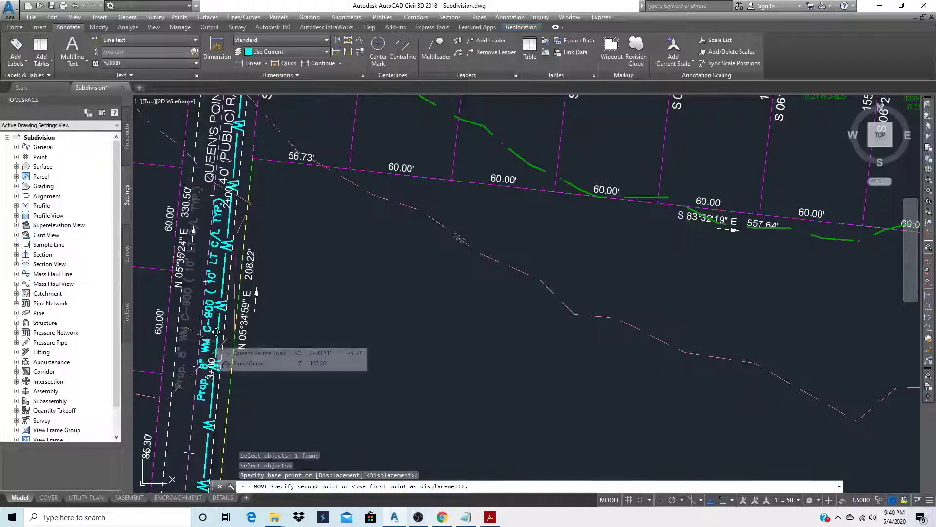
- Place the moved "Prop. 8" WM C-900 (10' LT C/L TYP.)" label along the north-south water main
{"action": "left_click", "coordinate": [216, 332]}
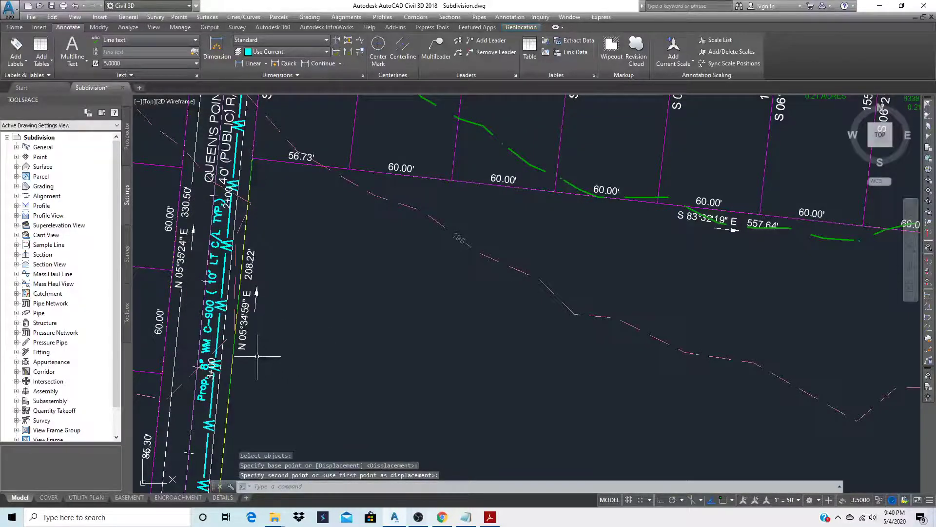
- Trim the east-west water main's overhang west of the north-south main at the cul-de-sac corner, using the north-south main as cutting edge
{"action": "scroll", "coordinate": [257, 356], "scroll_direction": "down", "scroll_amount": 4}
{"action": "scroll", "coordinate": [253, 210], "scroll_direction": "up", "scroll_amount": 4}
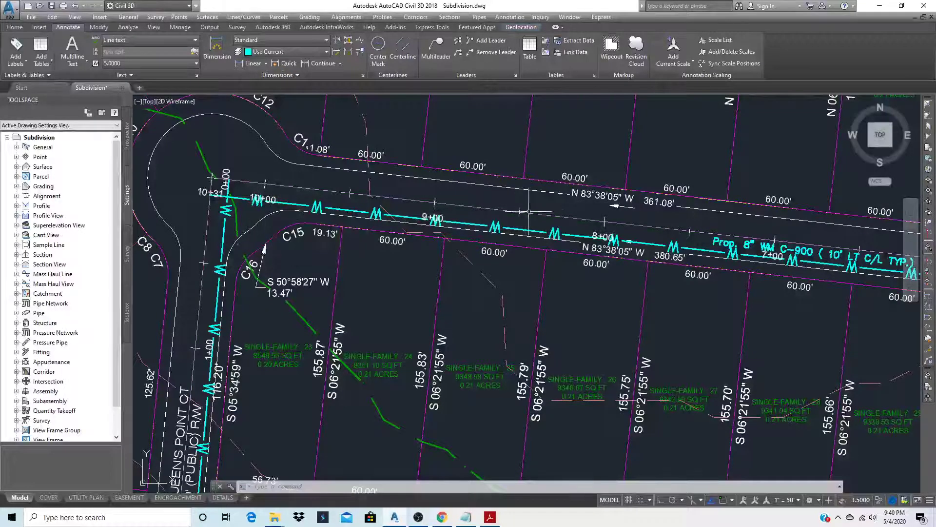
{"action": "scroll", "coordinate": [395, 219], "scroll_direction": "down", "scroll_amount": 5}
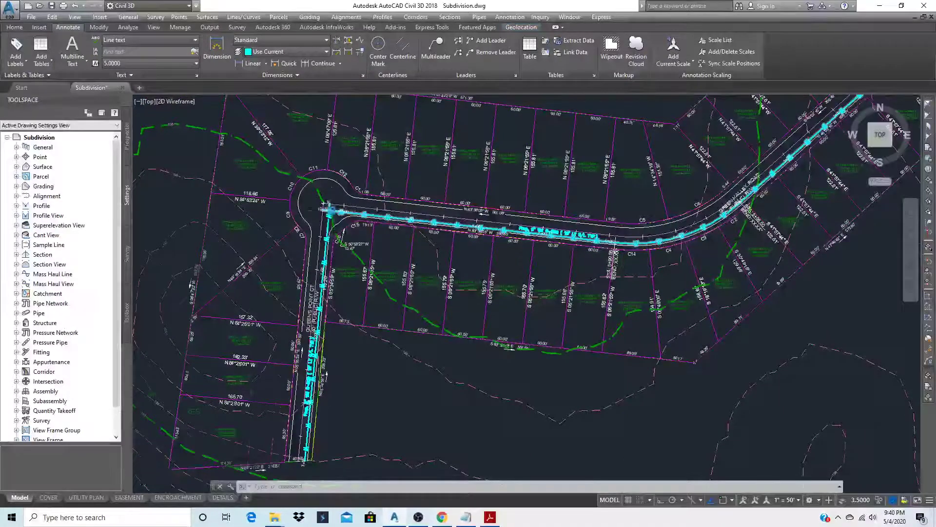
{"action": "scroll", "coordinate": [330, 209], "scroll_direction": "up", "scroll_amount": 5}
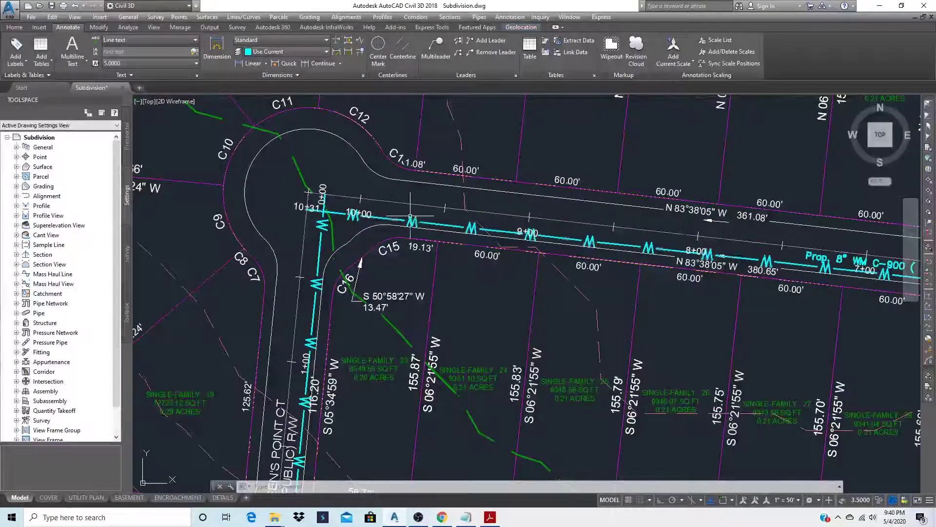
{"action": "scroll", "coordinate": [409, 215], "scroll_direction": "up", "scroll_amount": 5}
{"action": "scroll", "coordinate": [355, 240], "scroll_direction": "down", "scroll_amount": 2}
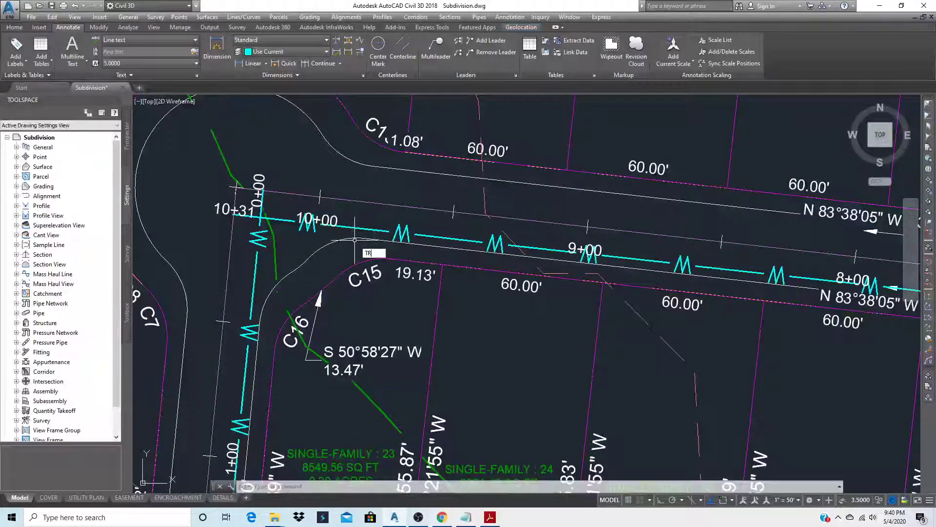
{"action": "key", "text": "Return"}
{"action": "left_click", "coordinate": [257, 230]}
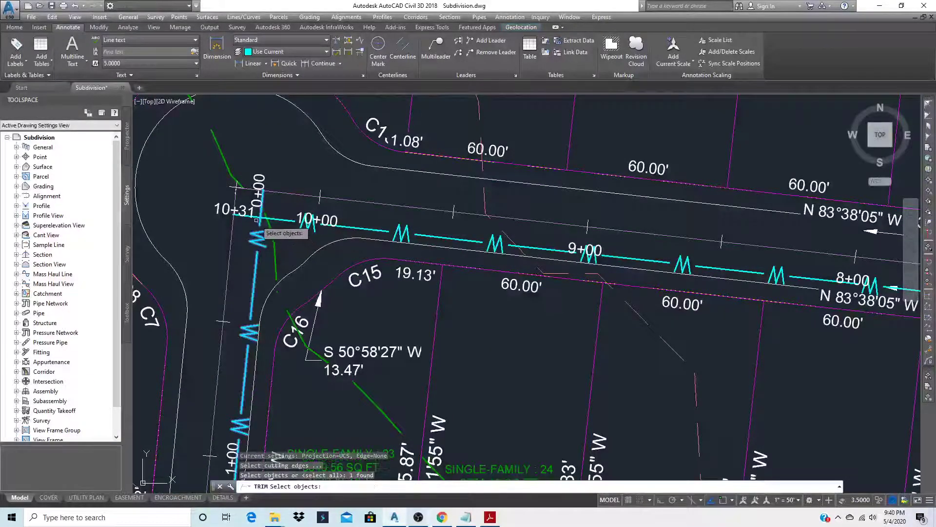
{"action": "key", "text": "Return"}
{"action": "left_click", "coordinate": [263, 208]}
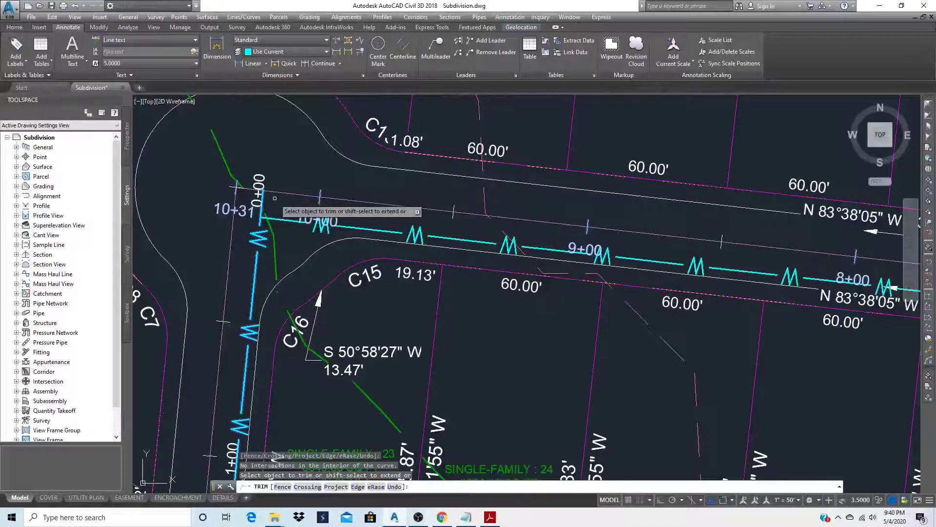
{"action": "key", "text": "Escape"}
- Trim the north-south water main's stub north of the east-west main, using the east-west main as cutting edge
{"action": "scroll", "coordinate": [277, 218], "scroll_direction": "up", "scroll_amount": 2}
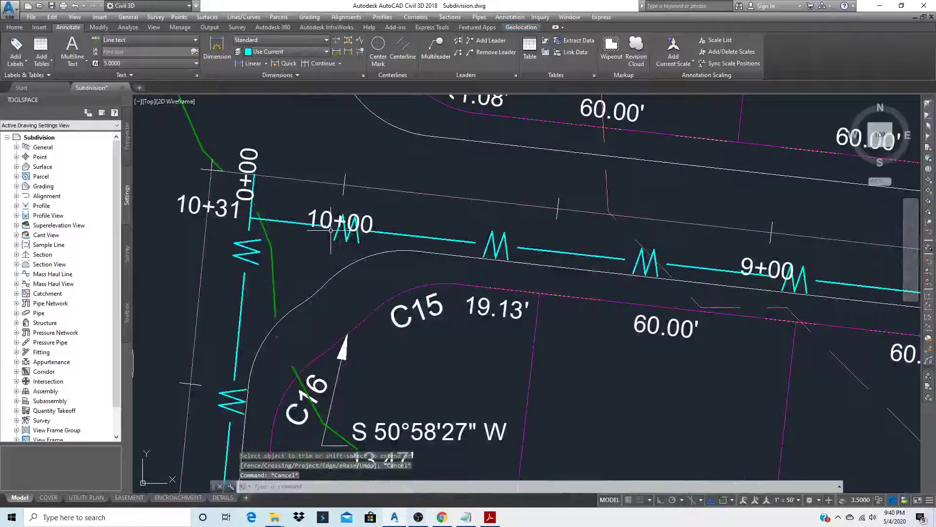
{"action": "type", "text": "tr"}
{"action": "key", "text": "Return"}
{"action": "left_click", "coordinate": [290, 222]}
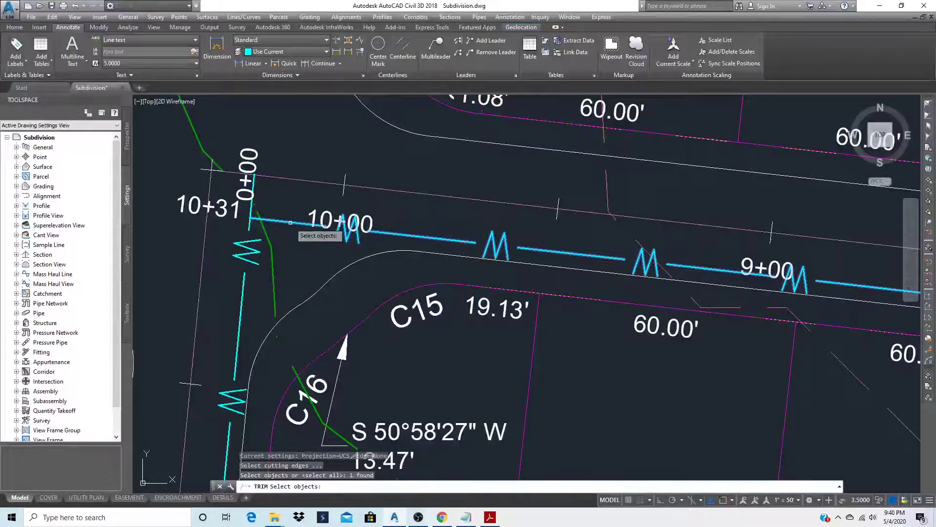
{"action": "key", "text": "Return"}
{"action": "left_click", "coordinate": [254, 187]}
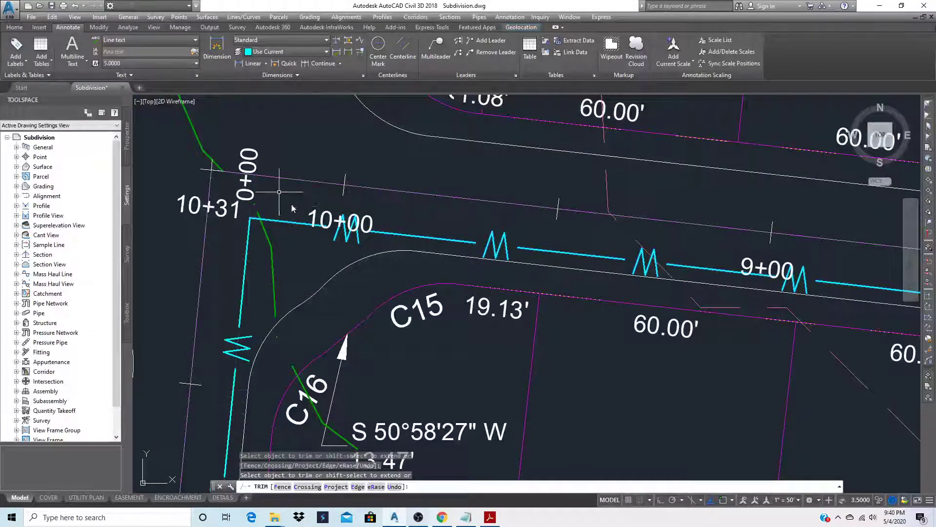
{"action": "key", "text": "Return"}
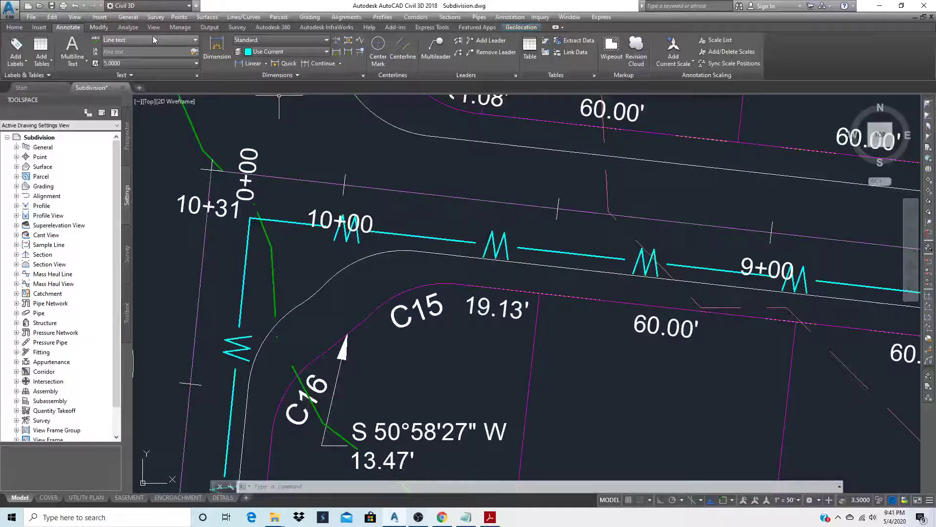
- Begin a Line by Angle at the corner where the two water mains meet, referencing the north-south main's southern end
{"action": "left_click", "coordinate": [242, 17]}
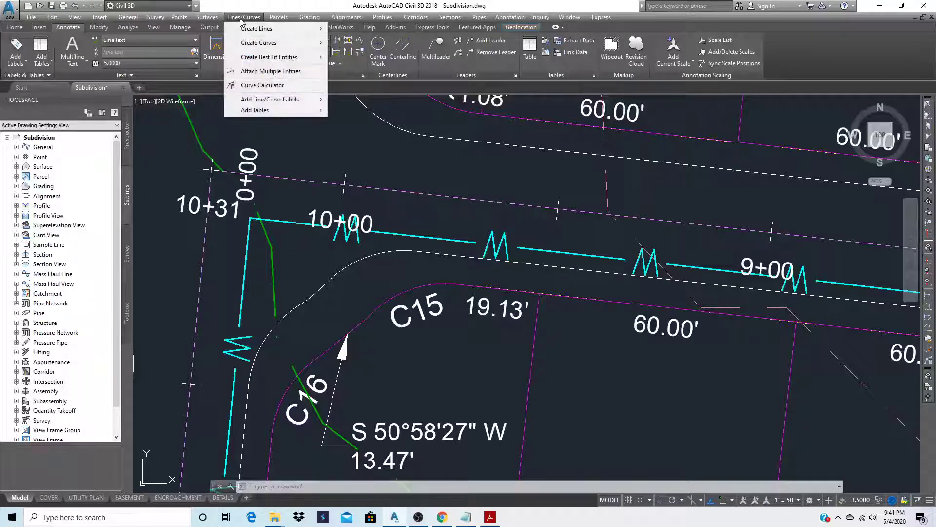
{"action": "mouse_move", "coordinate": [250, 30]}
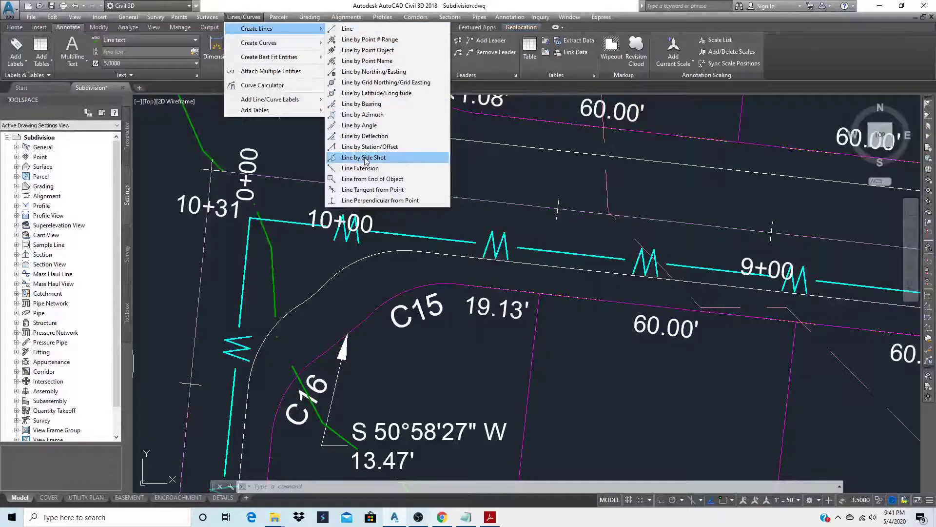
{"action": "left_click", "coordinate": [374, 128]}
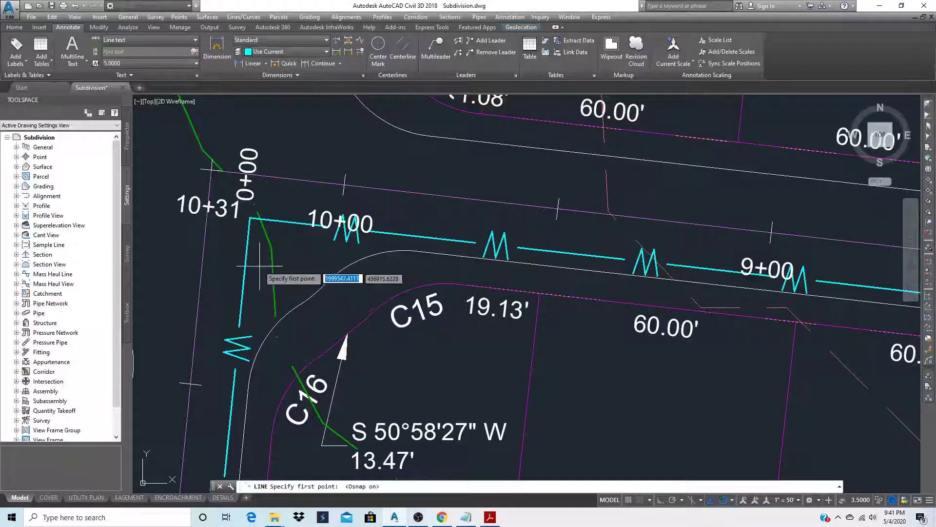
{"action": "left_click", "coordinate": [248, 232]}
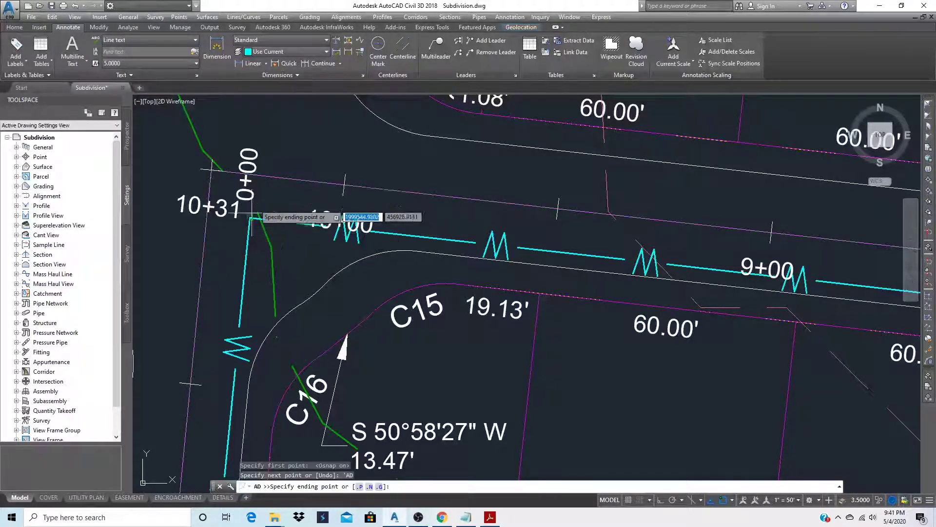
{"action": "type", "text": "'ad"}
{"action": "key", "text": "Return"}
{"action": "scroll", "coordinate": [256, 181], "scroll_direction": "down", "scroll_amount": 3}
{"action": "scroll", "coordinate": [258, 172], "scroll_direction": "down", "scroll_amount": 2}
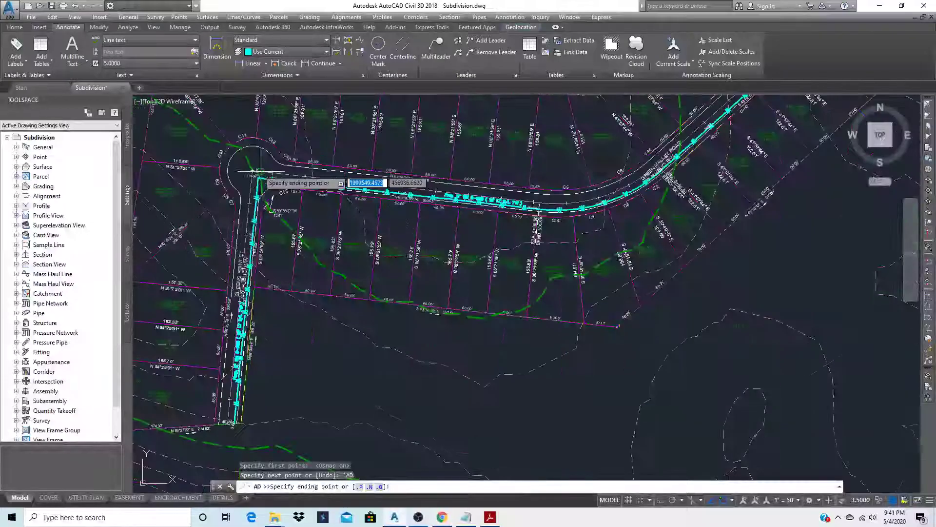
{"action": "scroll", "coordinate": [229, 441], "scroll_direction": "up", "scroll_amount": 8}
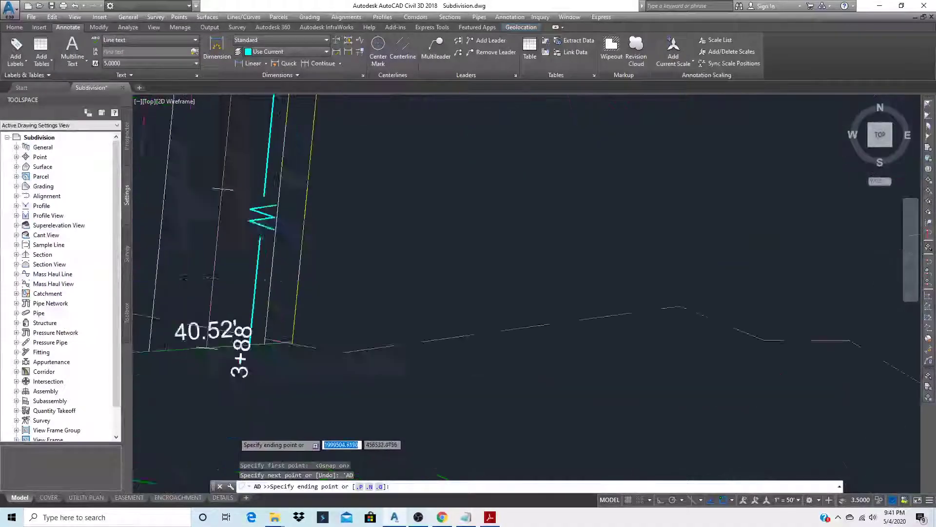
{"action": "left_click", "coordinate": [248, 393]}
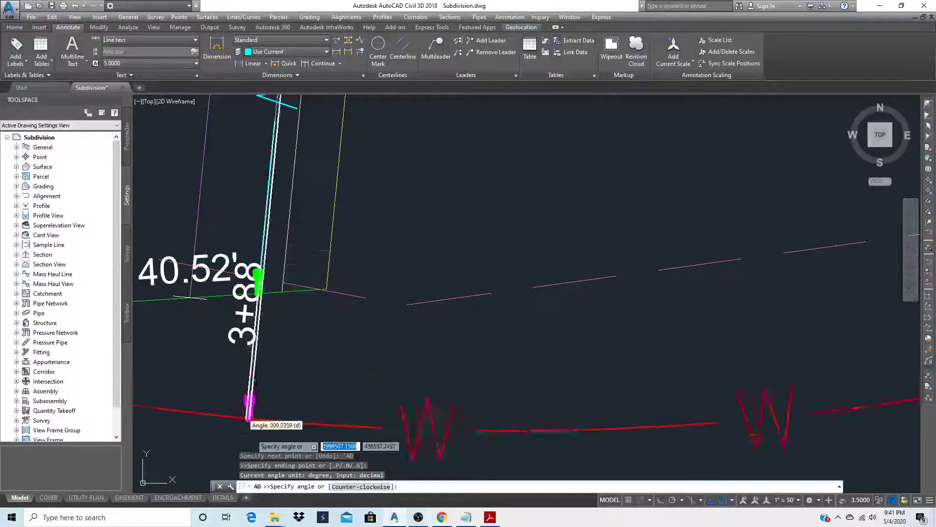
- Draw the angled line at 45 degrees from the north-south main with a length of 25 feet
{"action": "scroll", "coordinate": [249, 419], "scroll_direction": "down", "scroll_amount": 6}
{"action": "scroll", "coordinate": [256, 311], "scroll_direction": "up", "scroll_amount": 8}
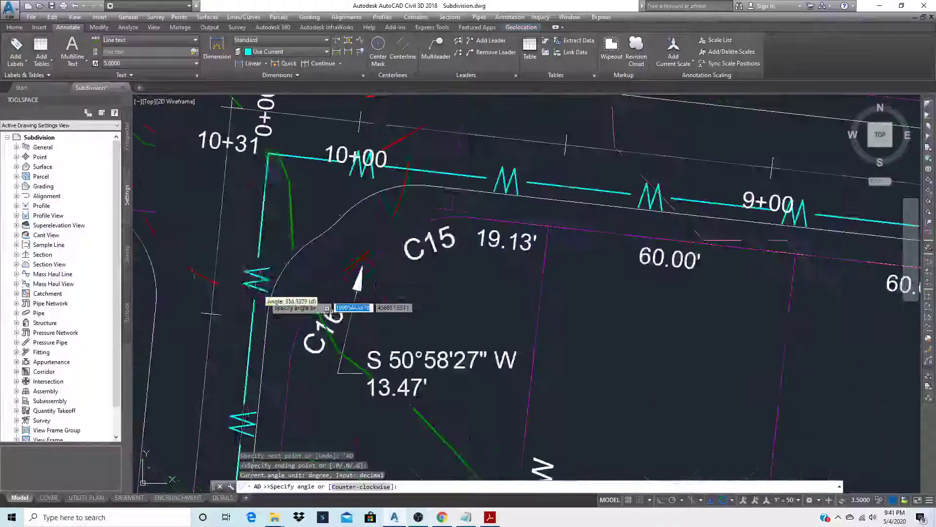
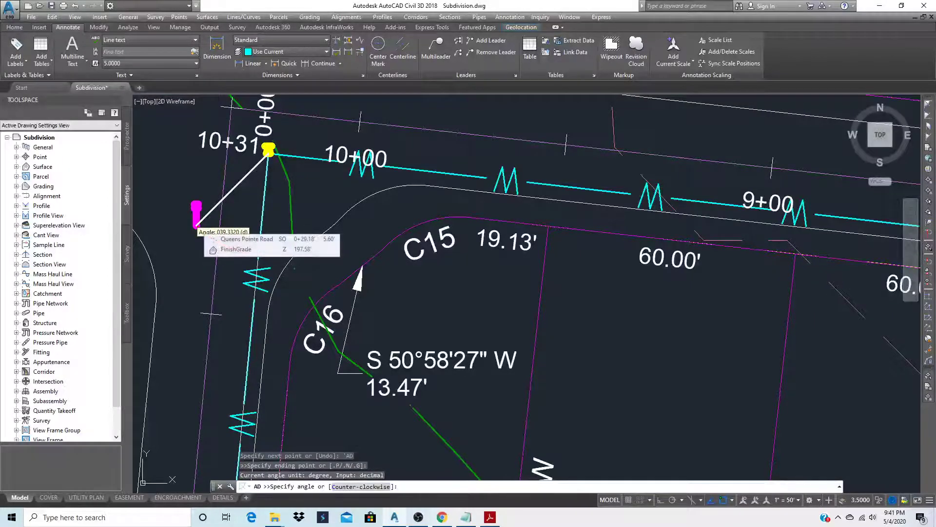
{"action": "type", "text": "45"}
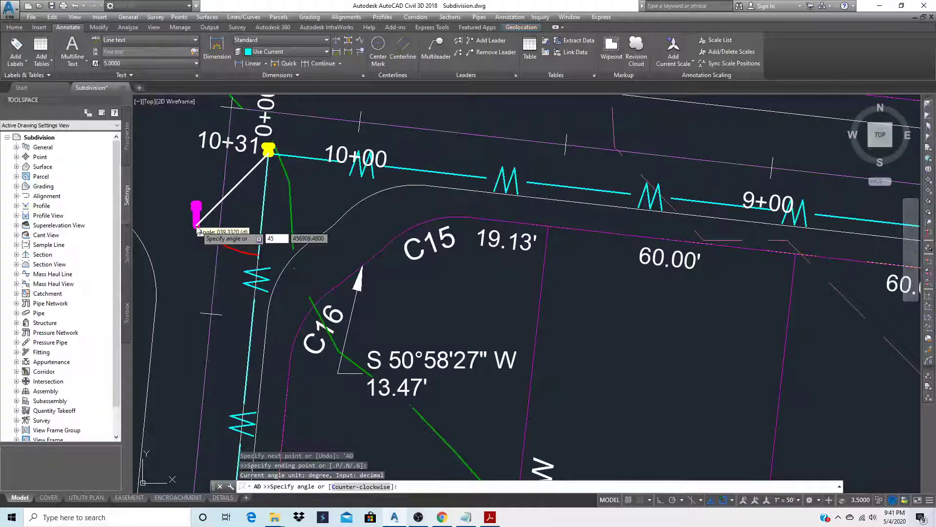
{"action": "key", "text": "Return"}
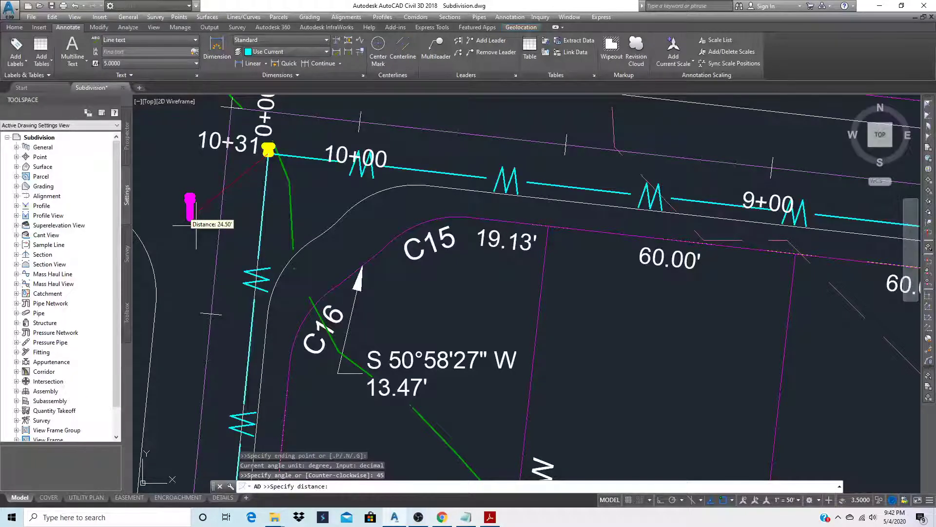
{"action": "key", "text": "Return"}
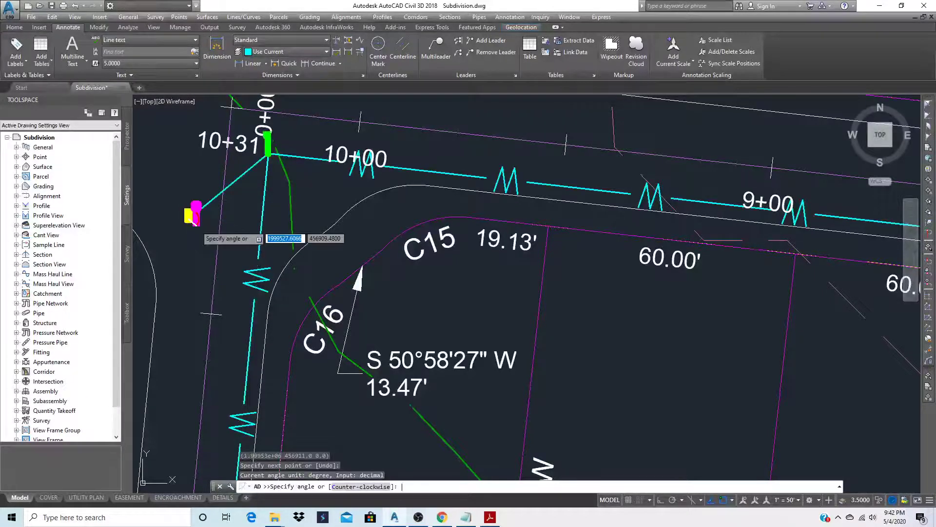
{"action": "key", "text": "Escape"}
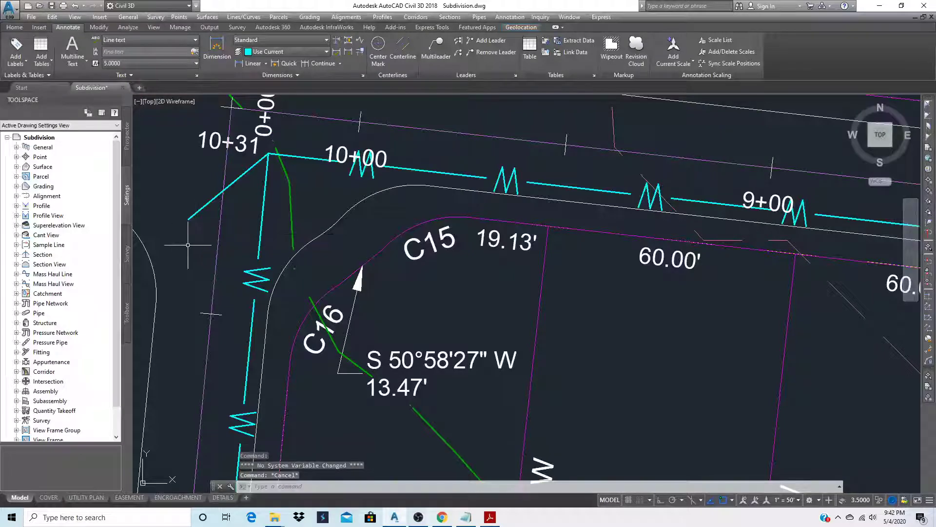
- Move the angled line by its southwest endpoint onto the nearest point of the north-south water main, just south of the corner
{"action": "type", "text": "m"}
{"action": "key", "text": "Return"}
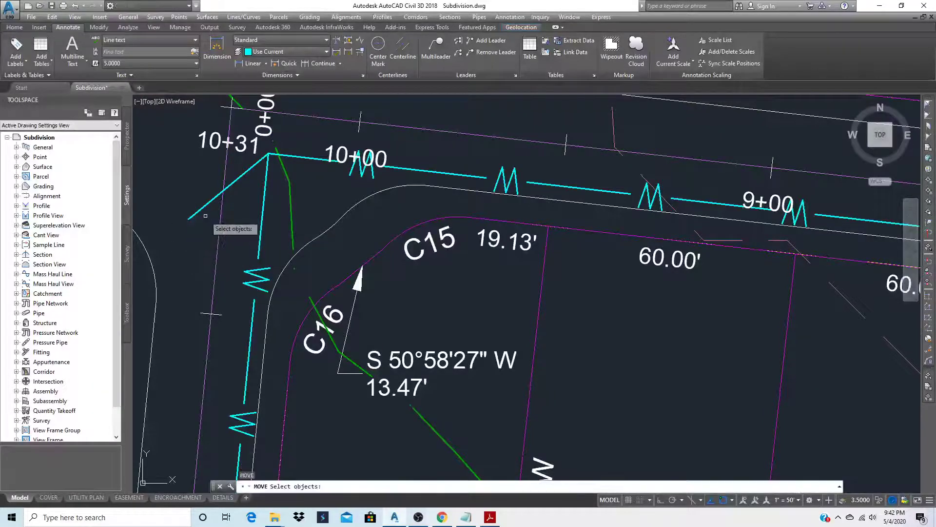
{"action": "left_click", "coordinate": [201, 210]}
{"action": "key", "text": "Return"}
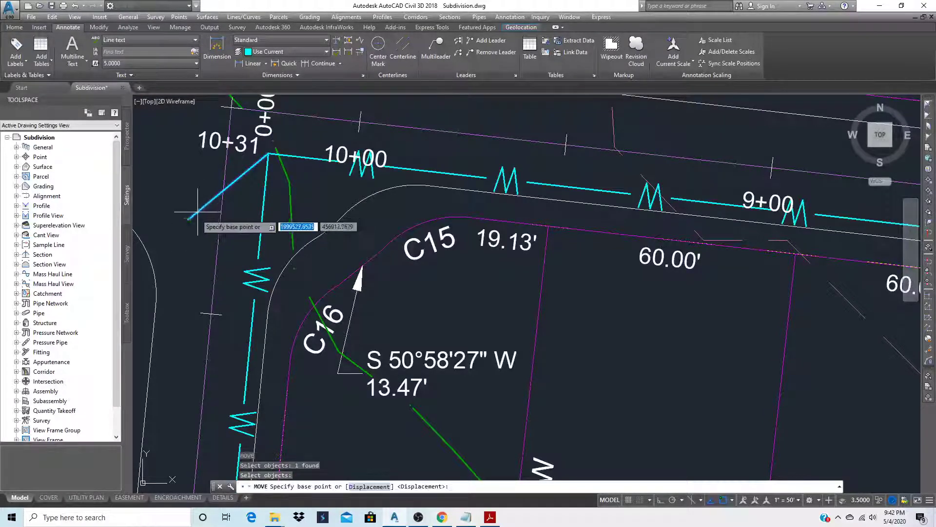
{"action": "left_click", "coordinate": [189, 219]}
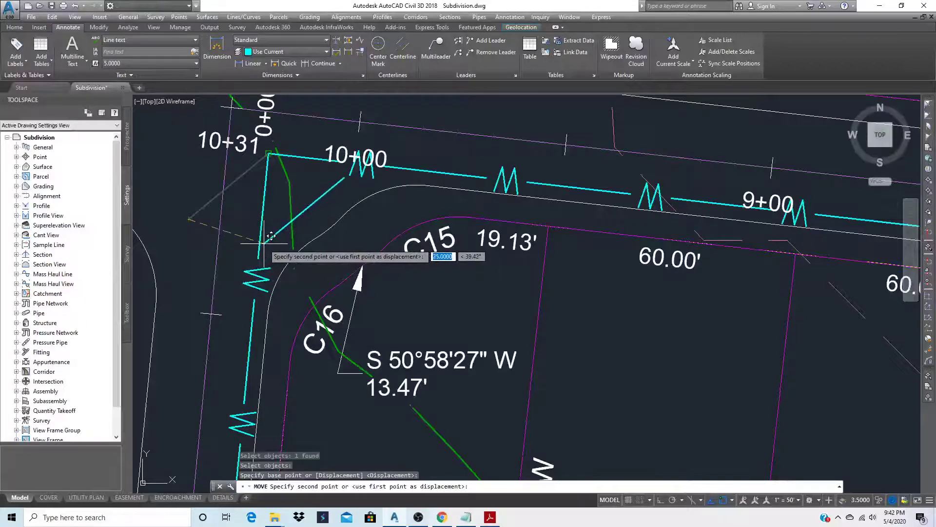
{"action": "scroll", "coordinate": [250, 232], "scroll_direction": "up", "scroll_amount": 2}
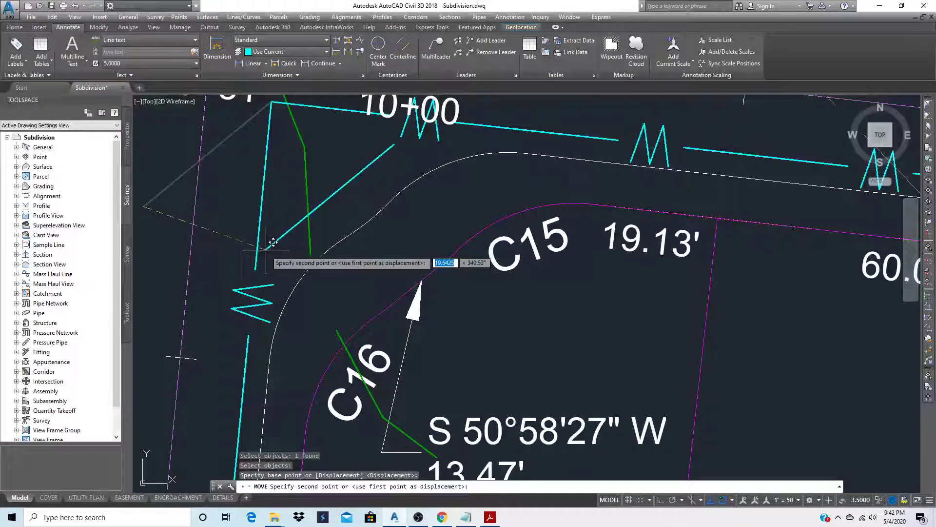
{"action": "right_click", "coordinate": [267, 254], "text": "shift"}
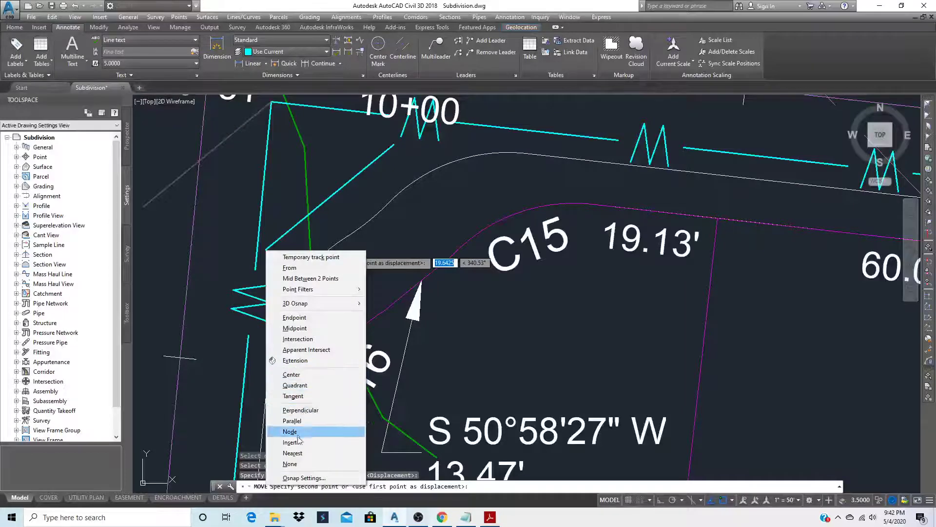
{"action": "left_click", "coordinate": [293, 454]}
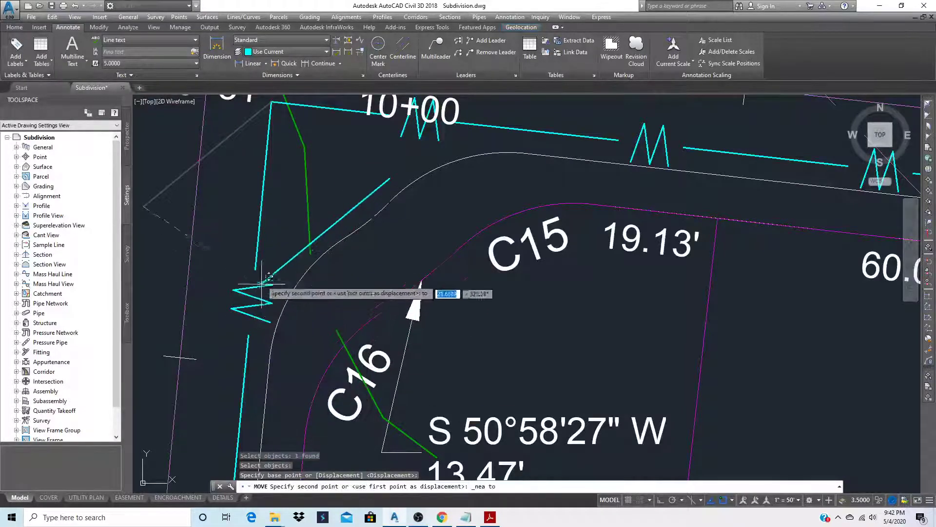
{"action": "left_click", "coordinate": [256, 245]}
{"action": "key", "text": "Escape"}
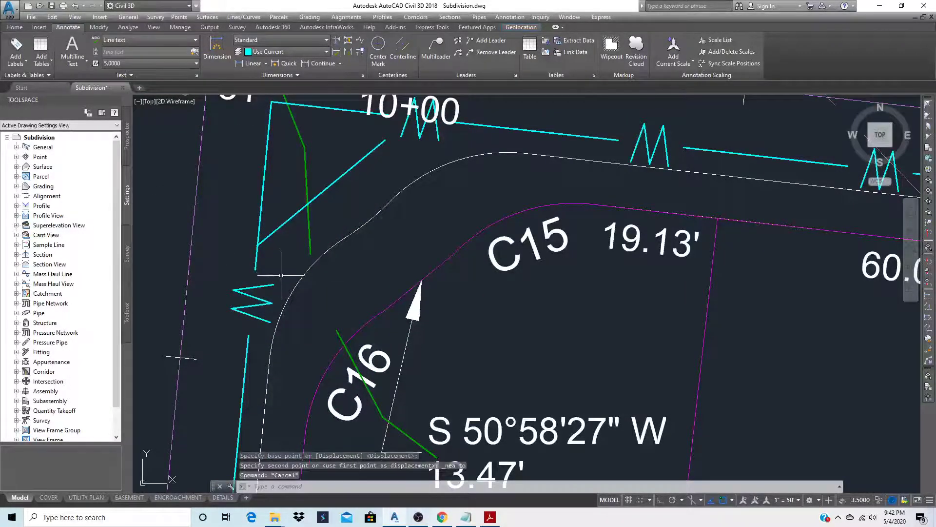
- Extend the angled line's northeast end to the east-west water main
{"action": "type", "text": "E"}
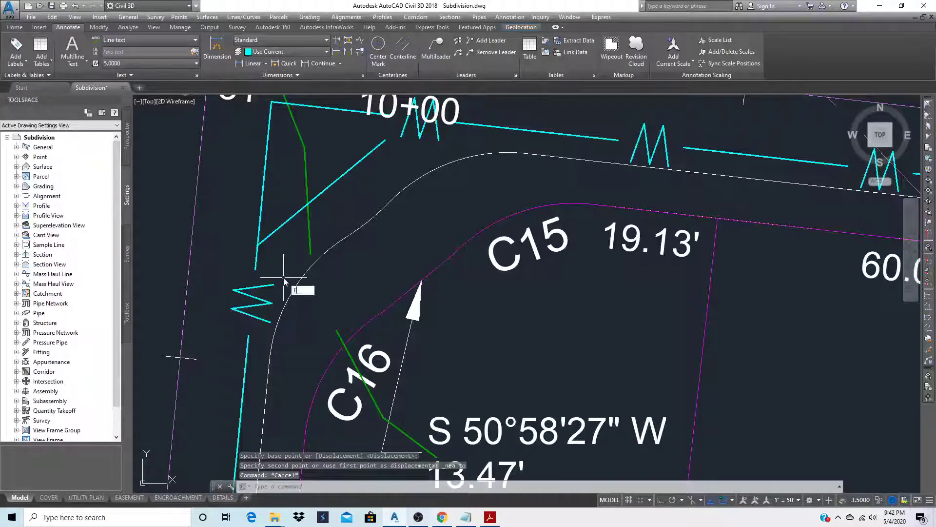
{"action": "type", "text": "X"}
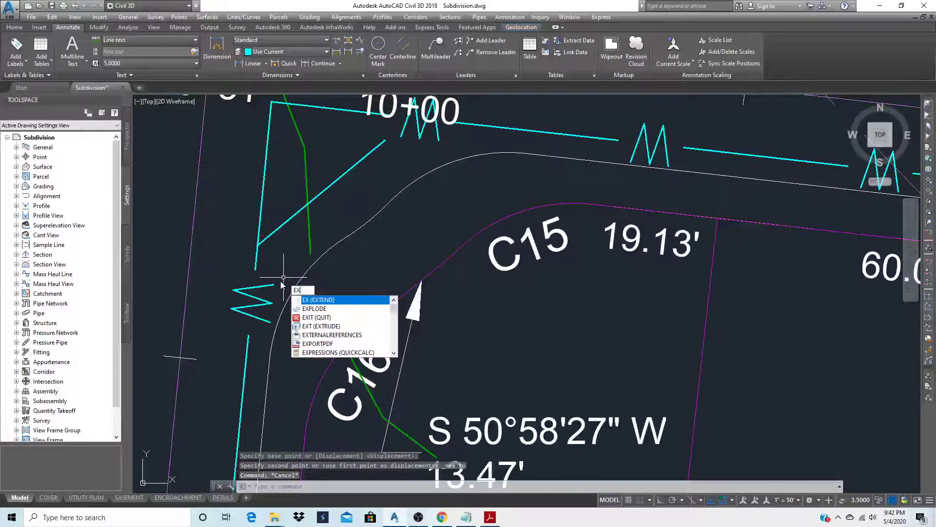
{"action": "key", "text": "Return"}
{"action": "left_click", "coordinate": [537, 131]}
{"action": "key", "text": "Return"}
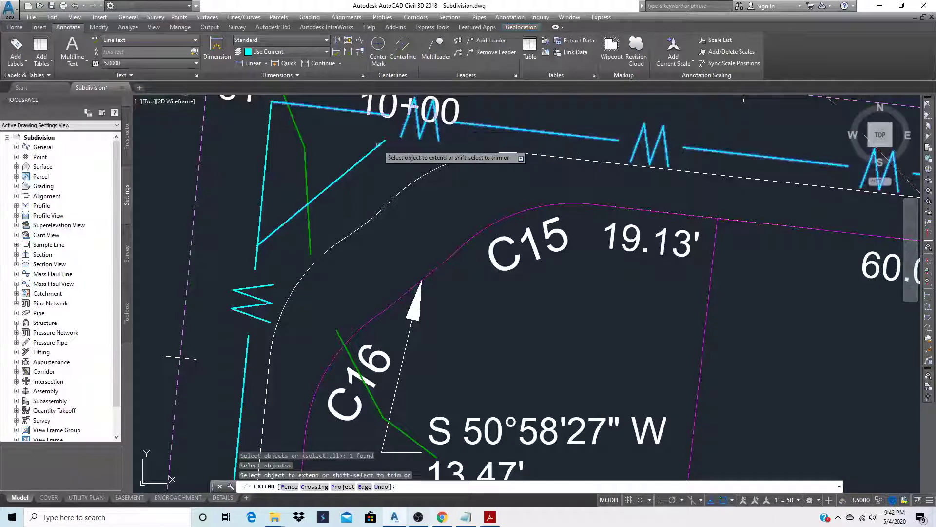
{"action": "left_click", "coordinate": [378, 145]}
{"action": "right_click", "coordinate": [381, 160]}
{"action": "left_click", "coordinate": [390, 167]}
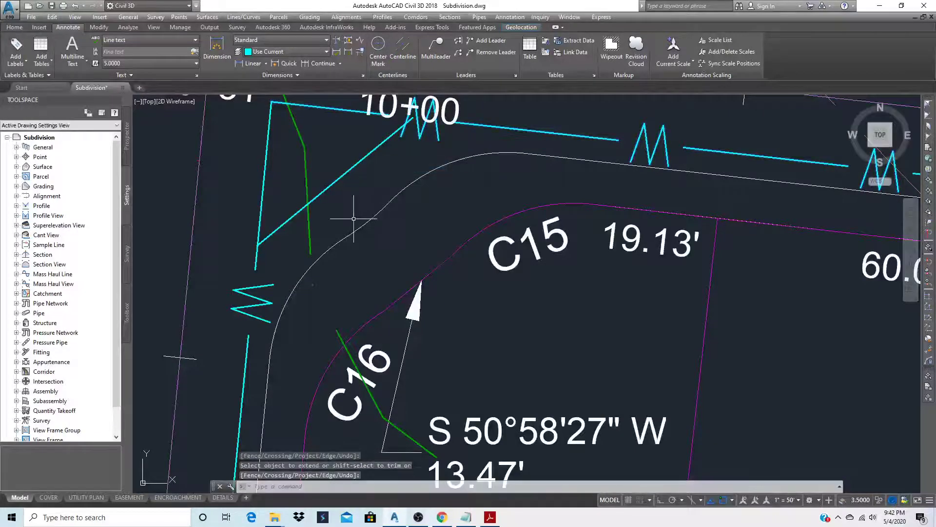
- Trim the excess ends of both water mains beyond the diagonal line at the cul-de-sac corner
{"action": "type", "text": "tr"}
{"action": "key", "text": "Return"}
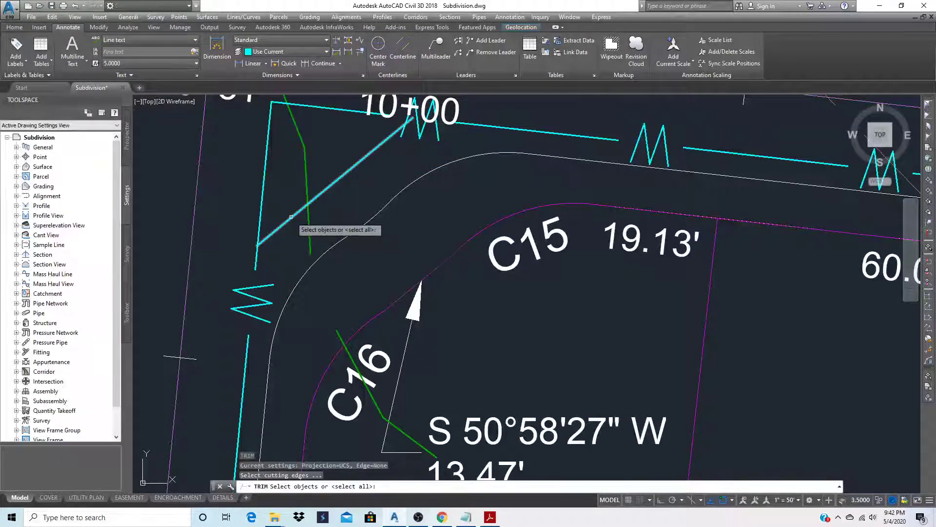
{"action": "key", "text": "Return"}
{"action": "left_click", "coordinate": [261, 210]}
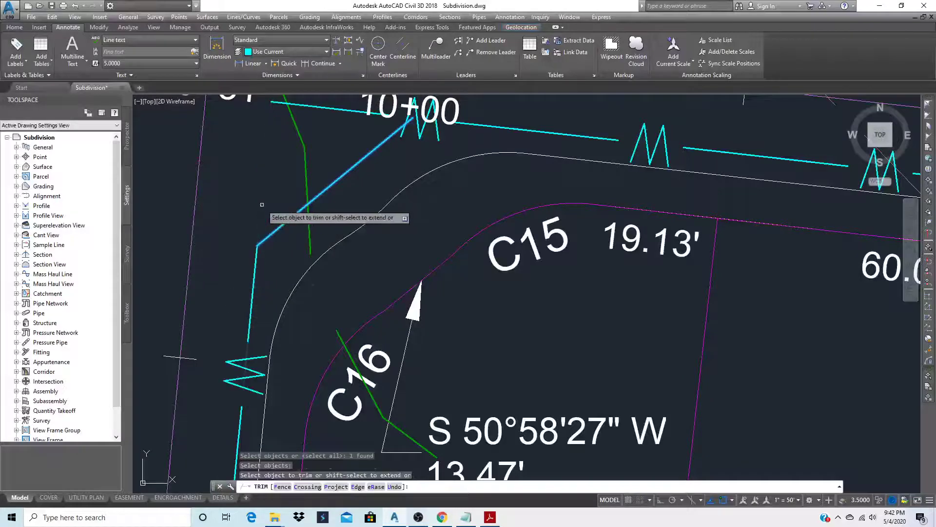
{"action": "left_click", "coordinate": [332, 112]}
{"action": "right_click", "coordinate": [399, 149]}
{"action": "left_click", "coordinate": [410, 161]}
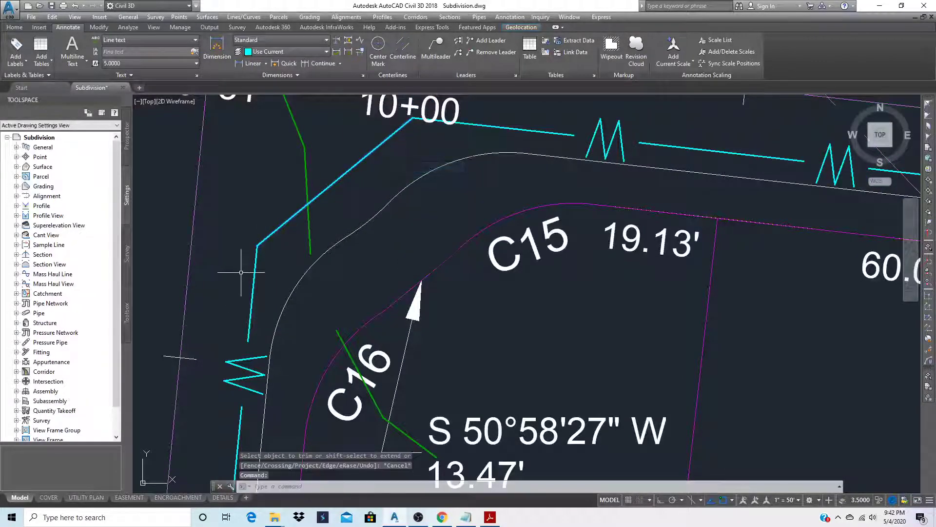
- Measure the angles between the diagonal water main segment and the east-west and north-south mains
{"action": "scroll", "coordinate": [241, 273], "scroll_direction": "down", "scroll_amount": 4}
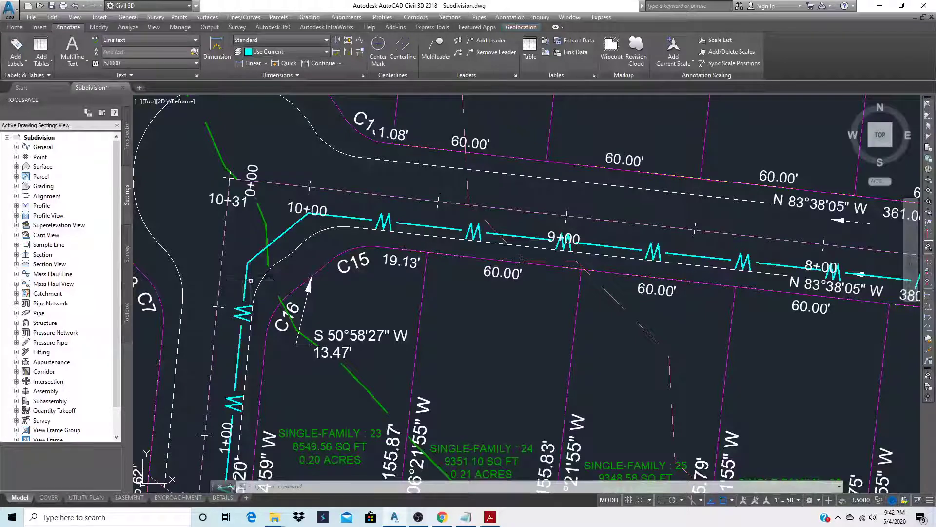
{"action": "left_click", "coordinate": [540, 17]}
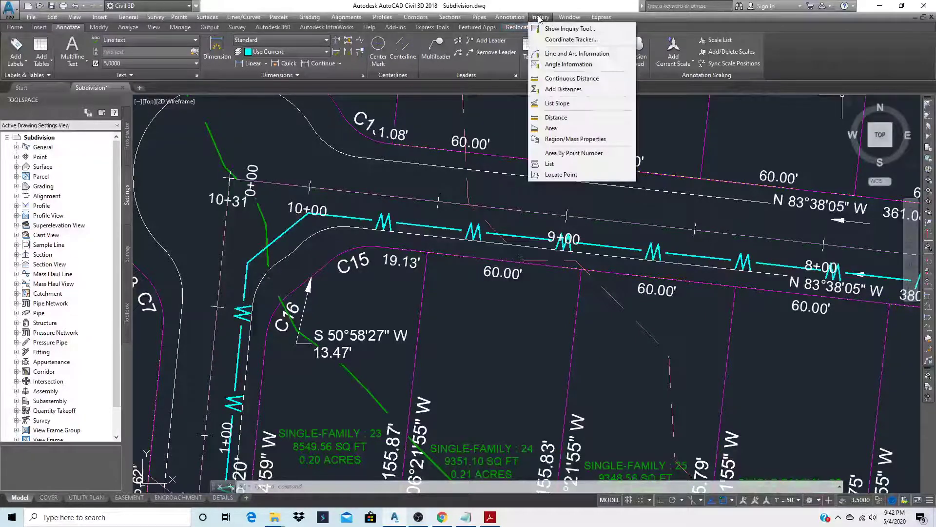
{"action": "left_click", "coordinate": [578, 64]}
{"action": "left_click", "coordinate": [330, 214]}
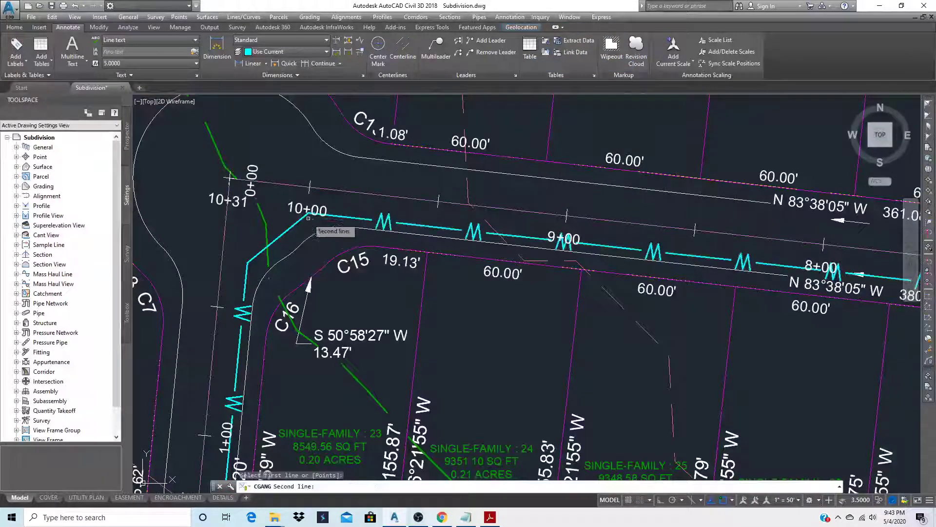
{"action": "left_click", "coordinate": [299, 220]}
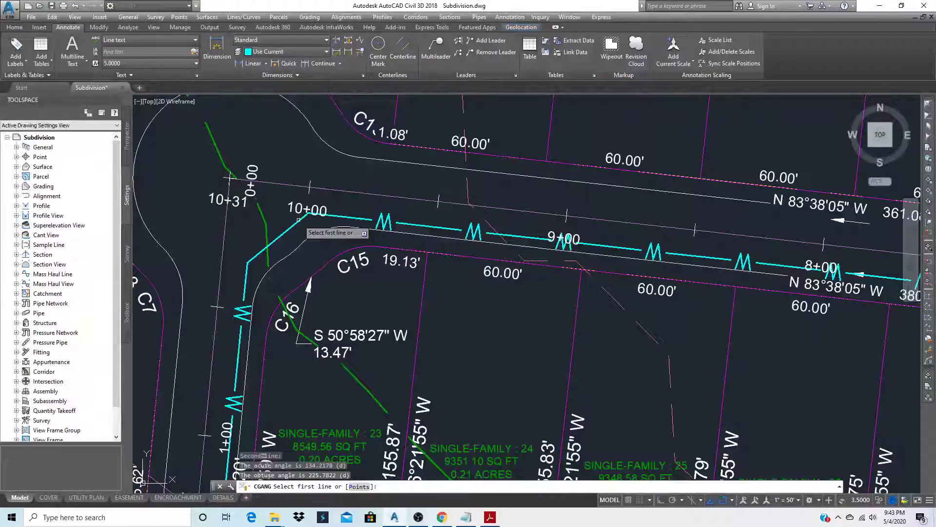
{"action": "left_click", "coordinate": [245, 279]}
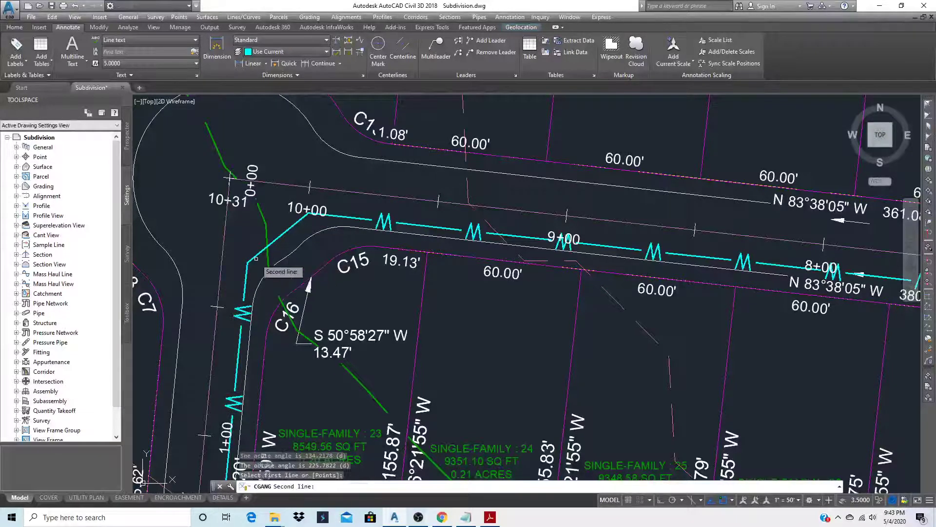
{"action": "left_click", "coordinate": [255, 256]}
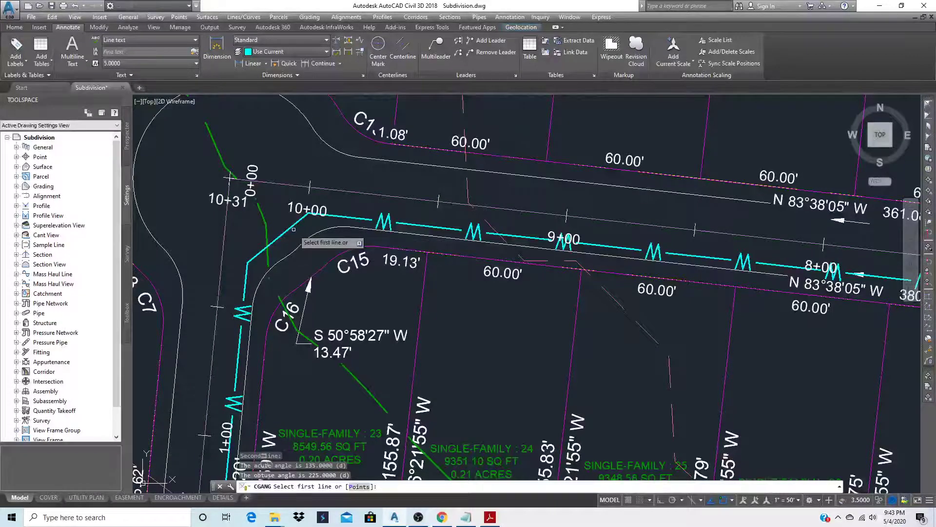
{"action": "key", "text": "Escape"}
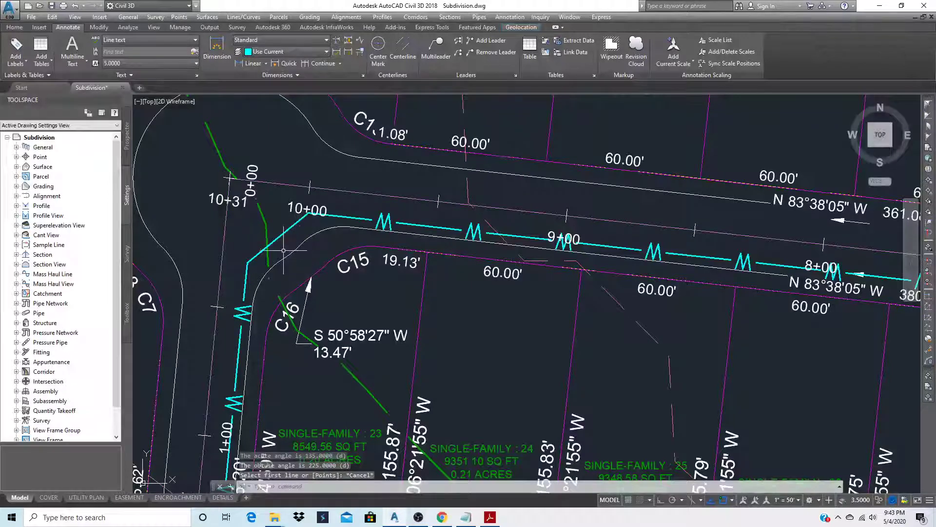
- Add a Station/Offset alignment label from the Green Valley Road centerline at the bend where the diagonal meets the east-west water main
{"action": "scroll", "coordinate": [240, 248], "scroll_direction": "down", "scroll_amount": 2}
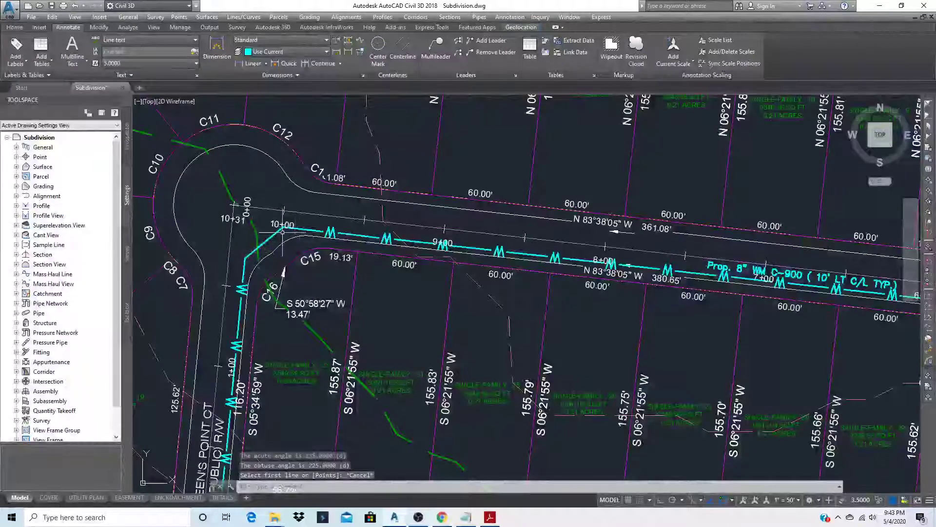
{"action": "scroll", "coordinate": [283, 232], "scroll_direction": "down", "scroll_amount": 2}
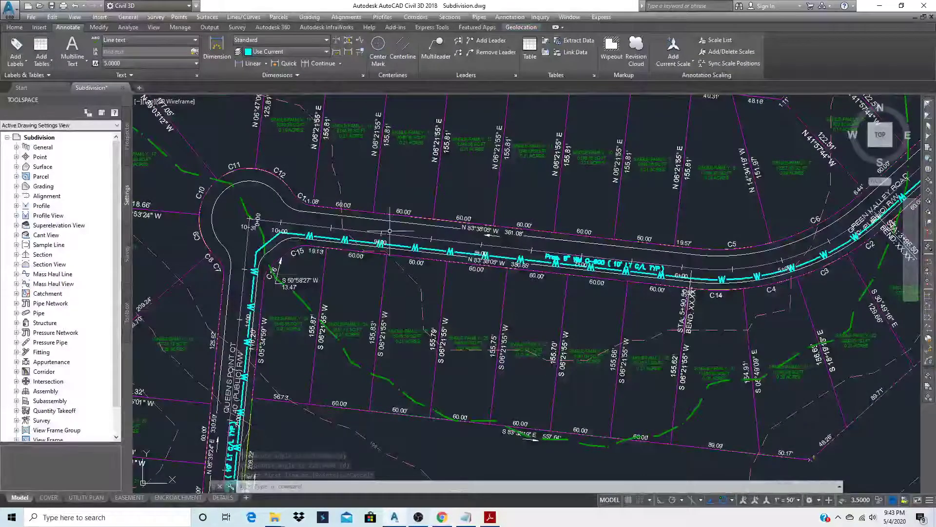
{"action": "scroll", "coordinate": [277, 261], "scroll_direction": "up", "scroll_amount": 2}
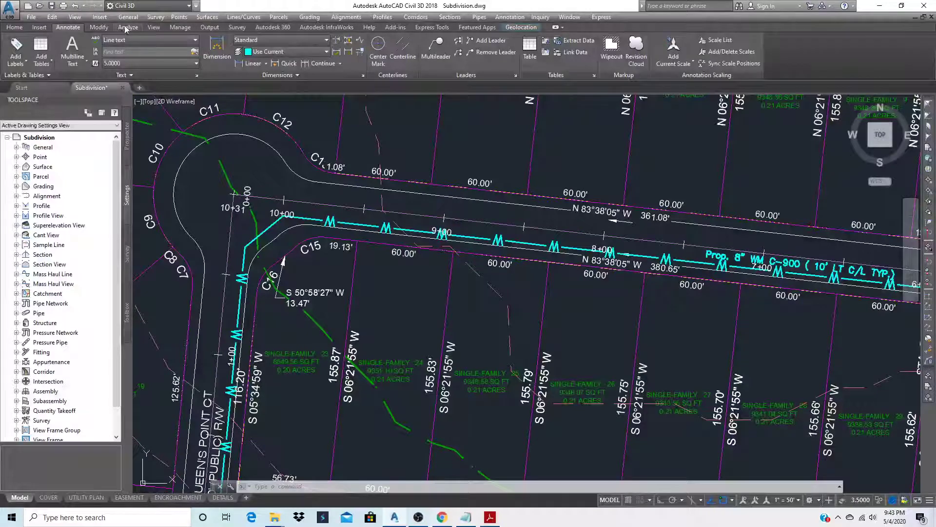
{"action": "left_click", "coordinate": [22, 66]}
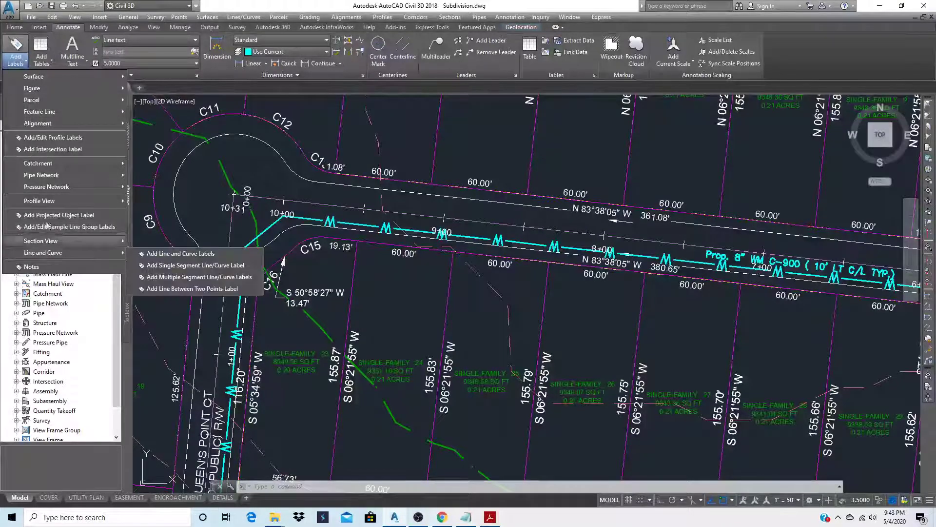
{"action": "mouse_move", "coordinate": [41, 125]}
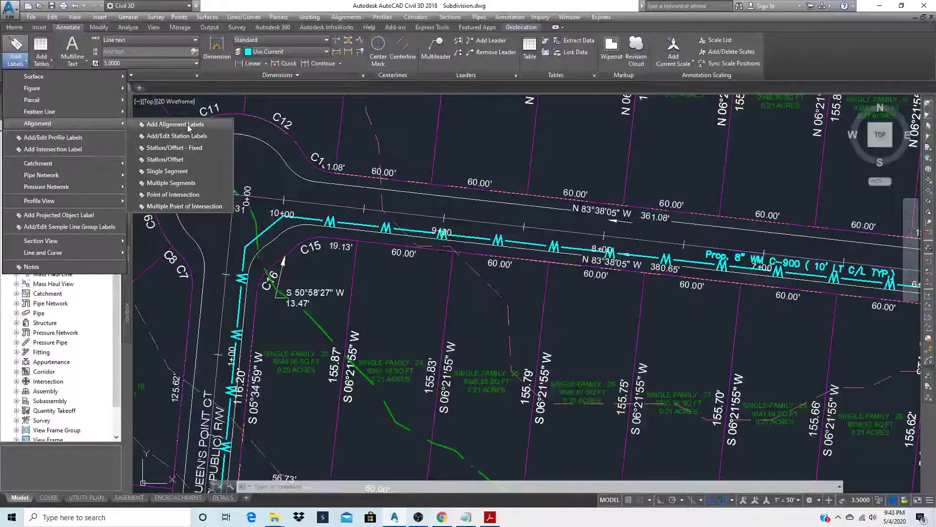
{"action": "left_click", "coordinate": [166, 159]}
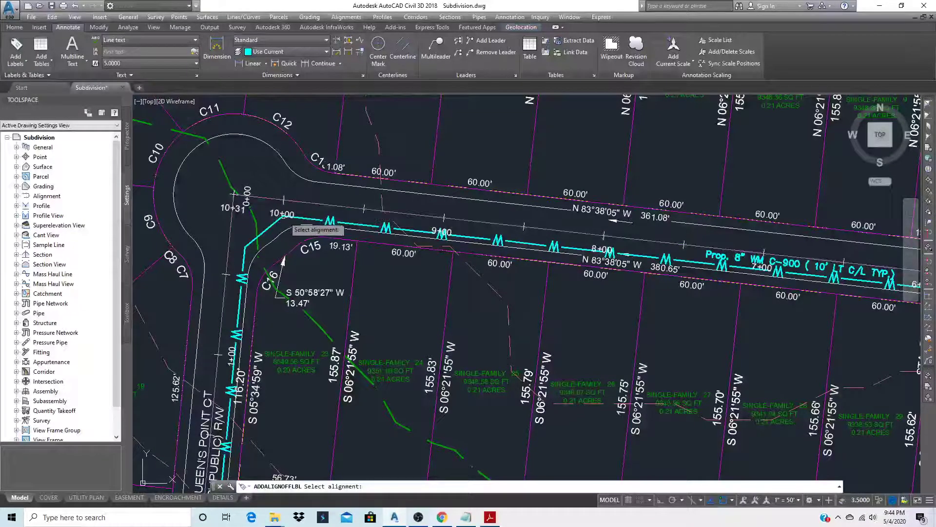
{"action": "left_click", "coordinate": [317, 204]}
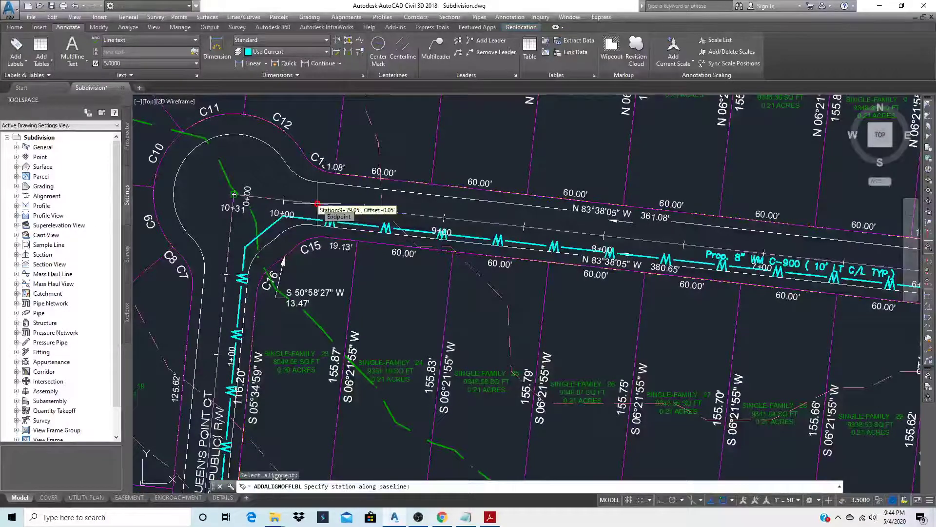
{"action": "scroll", "coordinate": [288, 215], "scroll_direction": "up", "scroll_amount": 8}
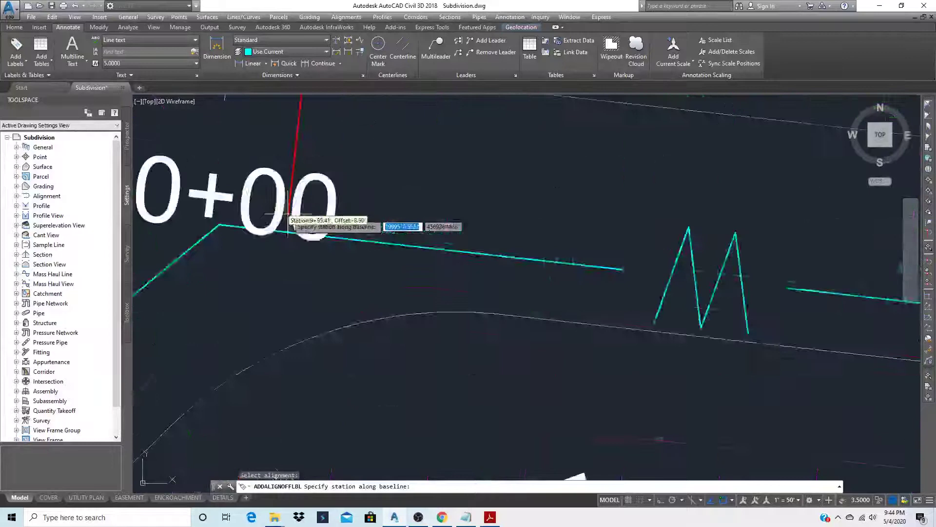
{"action": "left_click", "coordinate": [223, 225]}
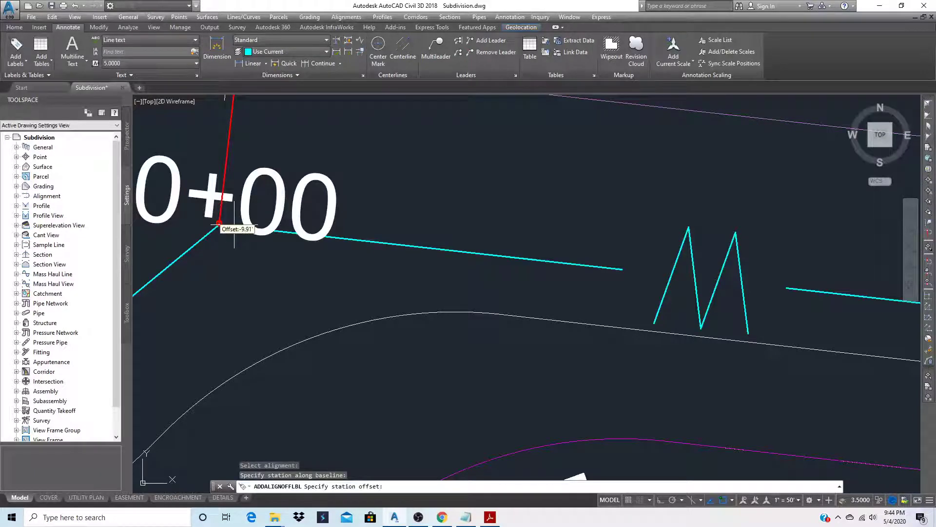
{"action": "scroll", "coordinate": [313, 278], "scroll_direction": "down", "scroll_amount": 5}
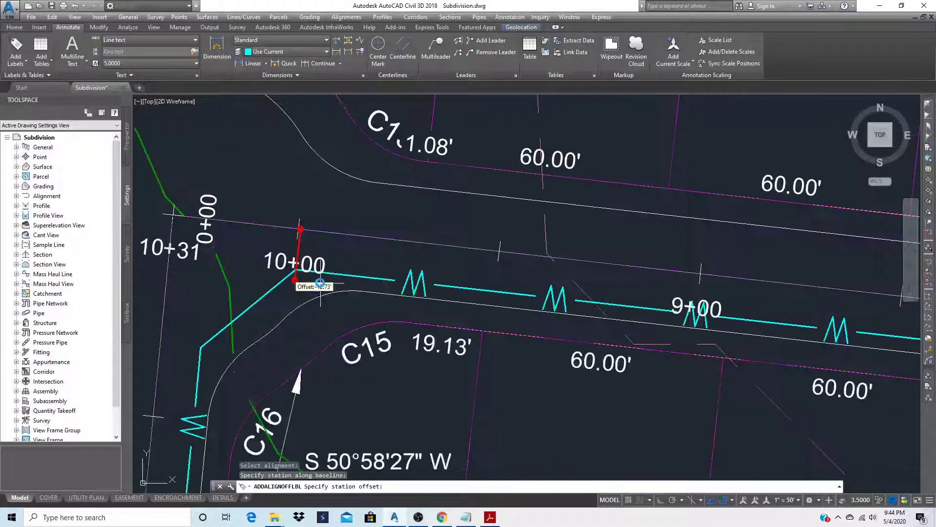
{"action": "scroll", "coordinate": [298, 273], "scroll_direction": "up", "scroll_amount": 3}
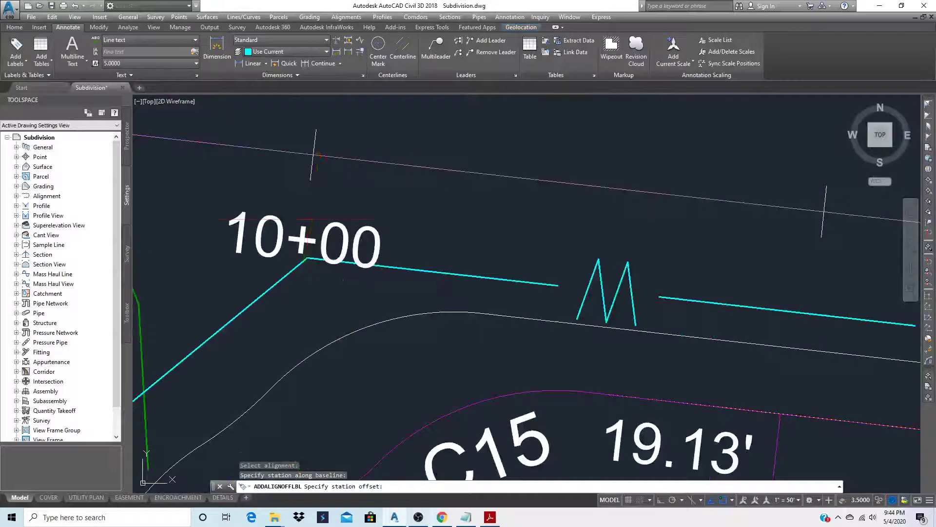
{"action": "left_click", "coordinate": [292, 271]}
{"action": "key", "text": "Escape"}
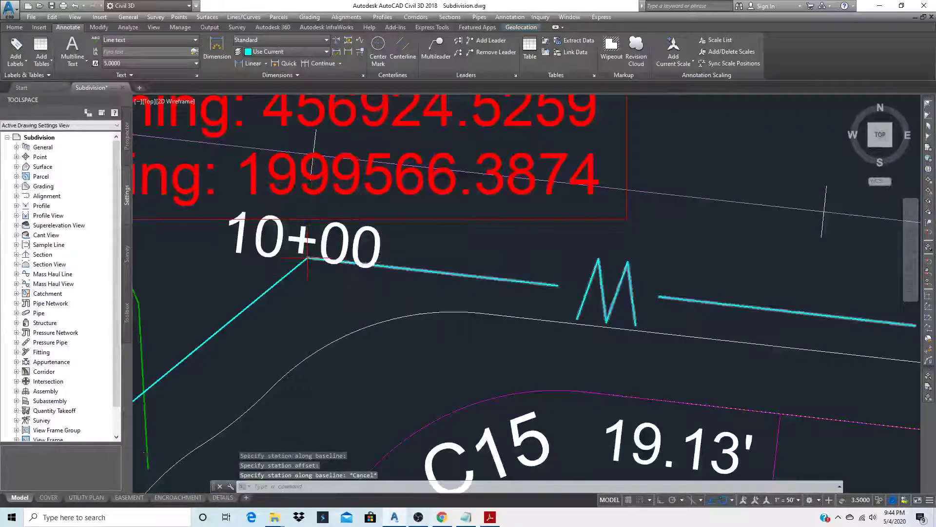
- Move the bend's station-offset label to the open area just north of the cul-de-sac, with object snap off
{"action": "scroll", "coordinate": [356, 263], "scroll_direction": "down", "scroll_amount": 6}
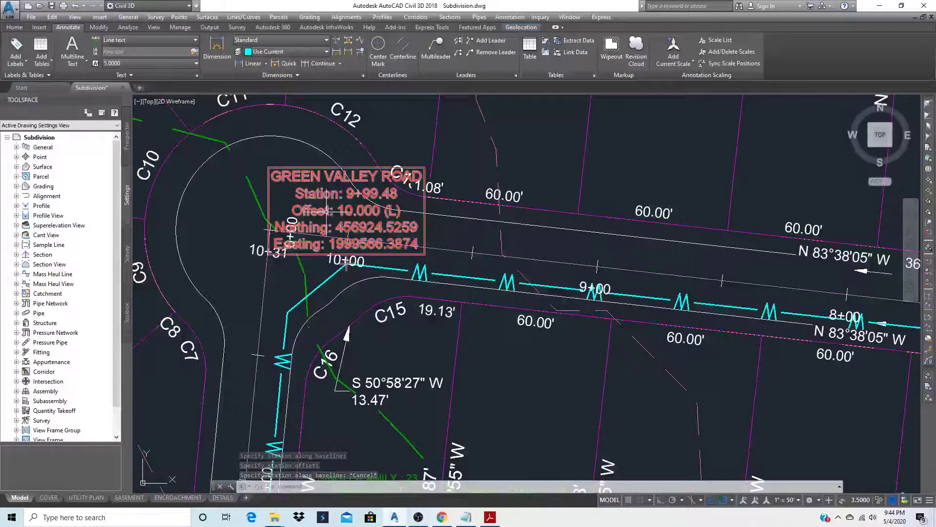
{"action": "left_click", "coordinate": [311, 177]}
{"action": "right_click", "coordinate": [312, 177]}
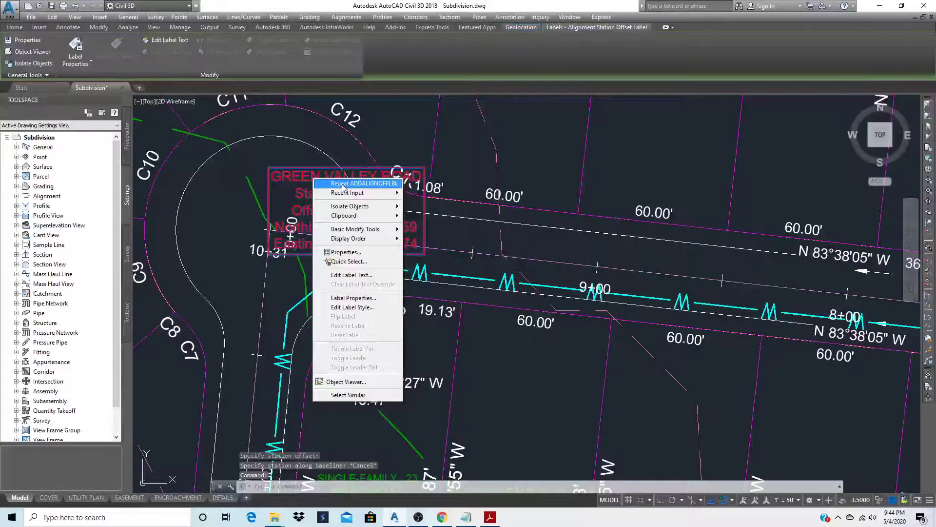
{"action": "left_click", "coordinate": [277, 183]}
{"action": "left_click", "coordinate": [312, 173]}
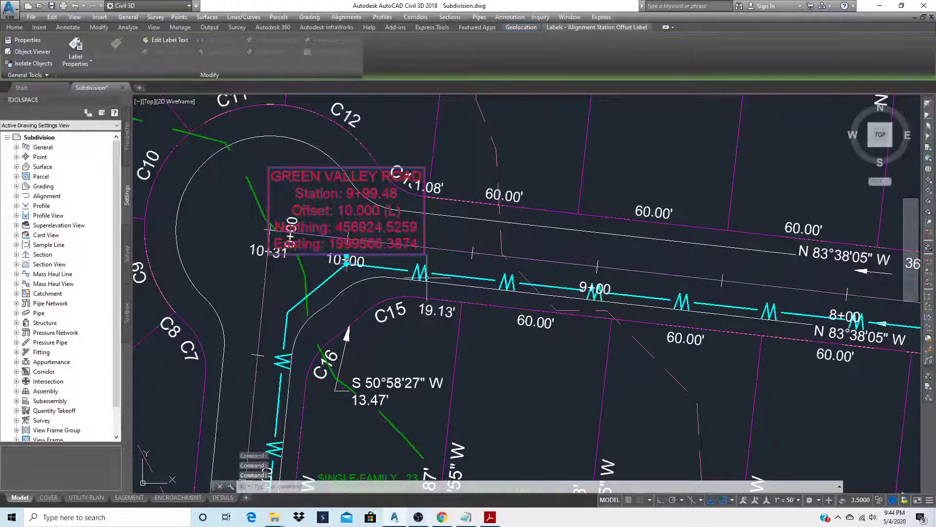
{"action": "mouse_move", "coordinate": [347, 259]}
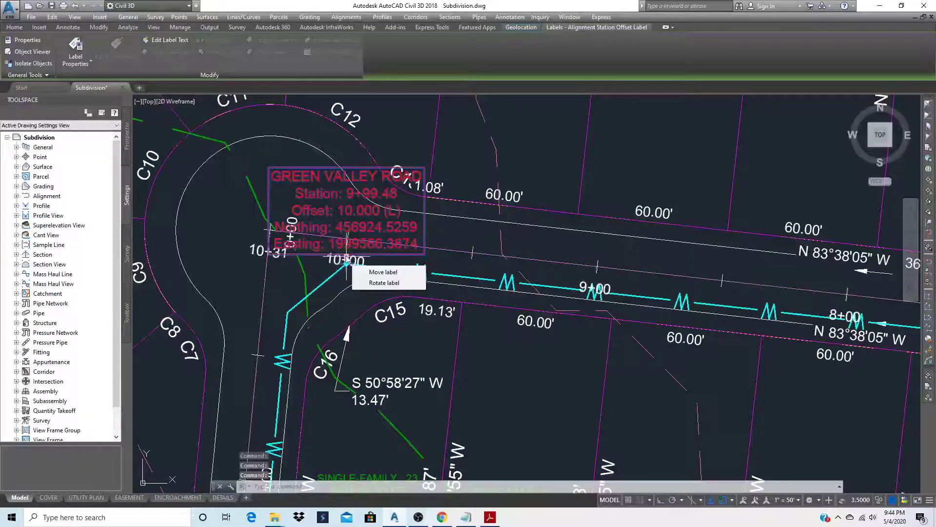
{"action": "left_click", "coordinate": [346, 258]}
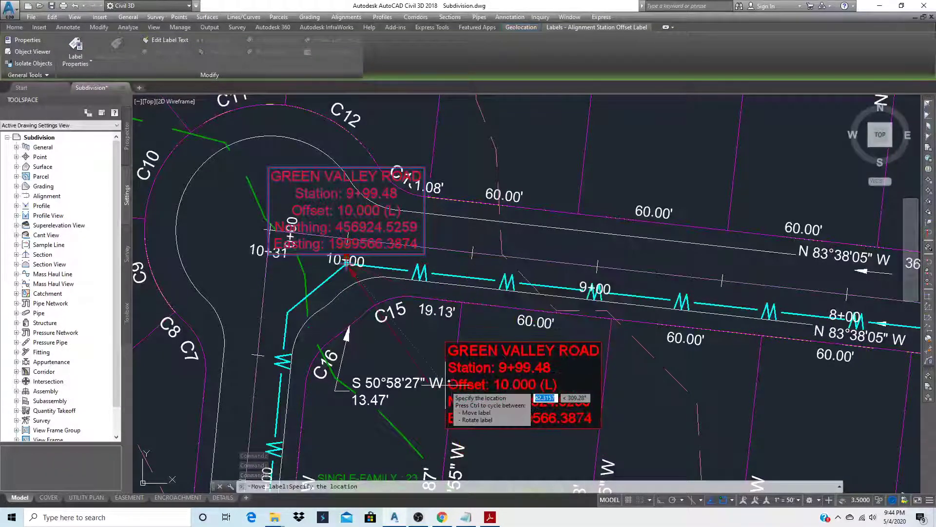
{"action": "key", "text": "F2"}
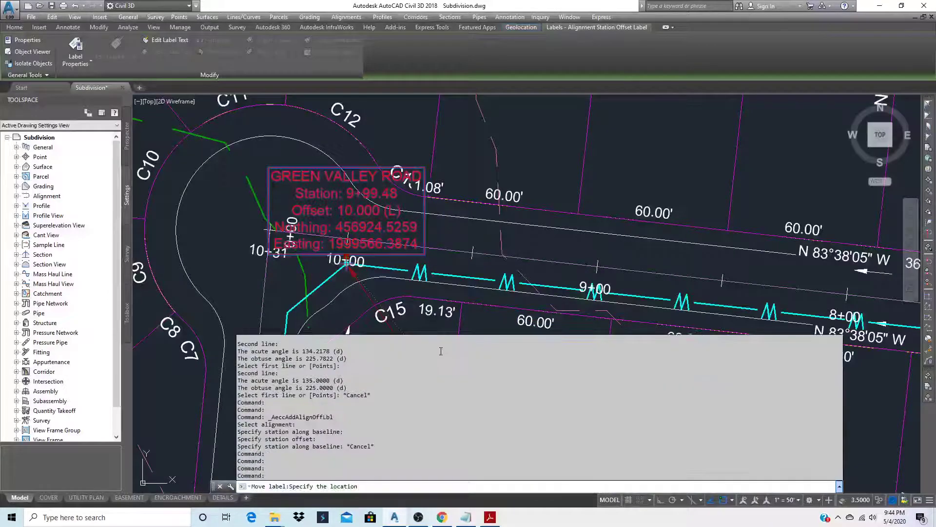
{"action": "key", "text": "F2"}
{"action": "scroll", "coordinate": [452, 349], "scroll_direction": "down", "scroll_amount": 2}
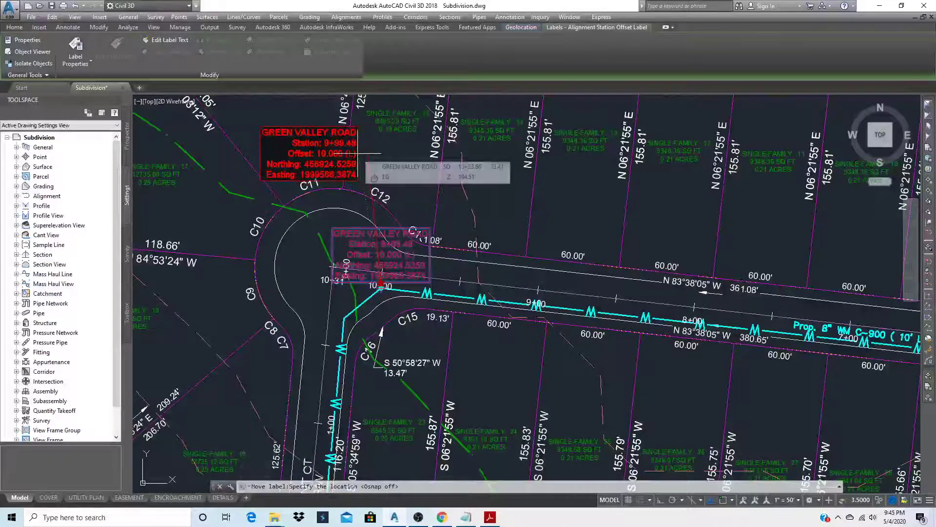
{"action": "left_click", "coordinate": [361, 145]}
- Open the bend label's style, PWC-PROP-STA OFF AND COORDS, for editing in the Label Style Composer
{"action": "mouse_move", "coordinate": [359, 146]}
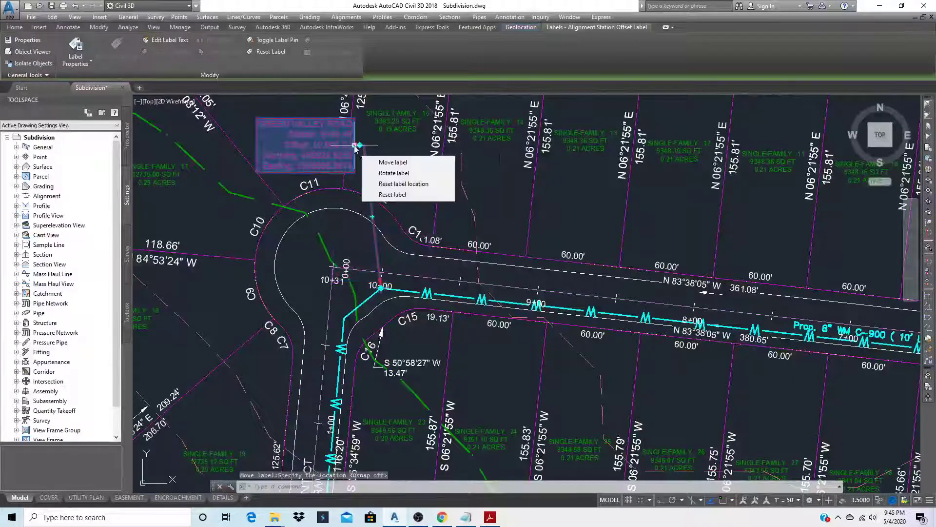
{"action": "double_click", "coordinate": [266, 147]}
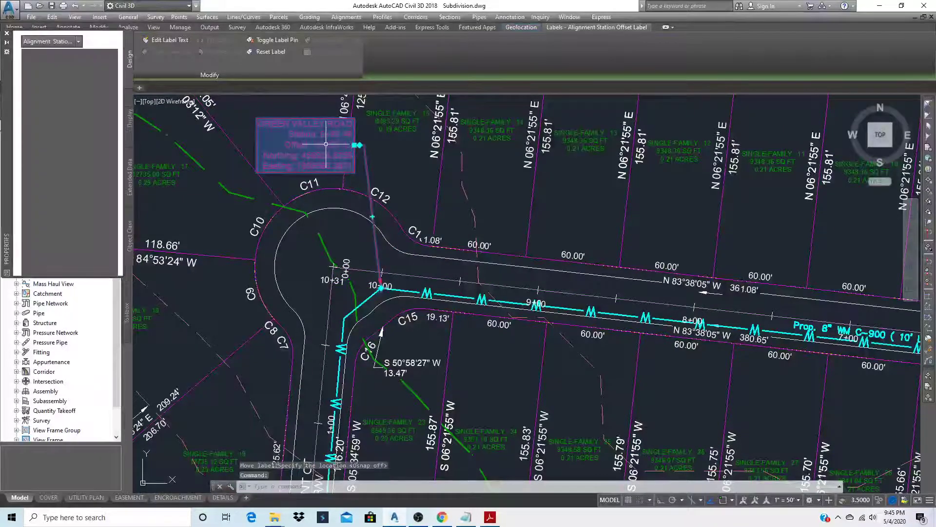
{"action": "left_click", "coordinate": [6, 34]}
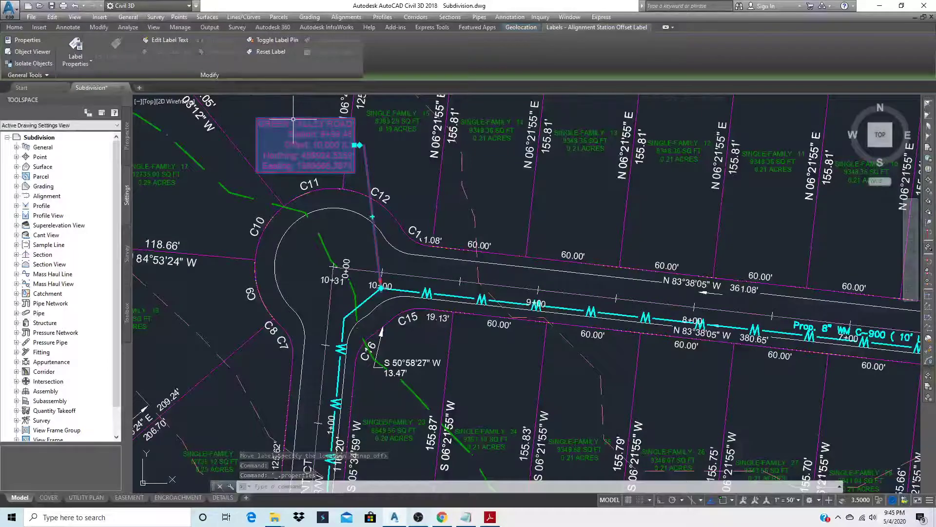
{"action": "right_click", "coordinate": [293, 120]}
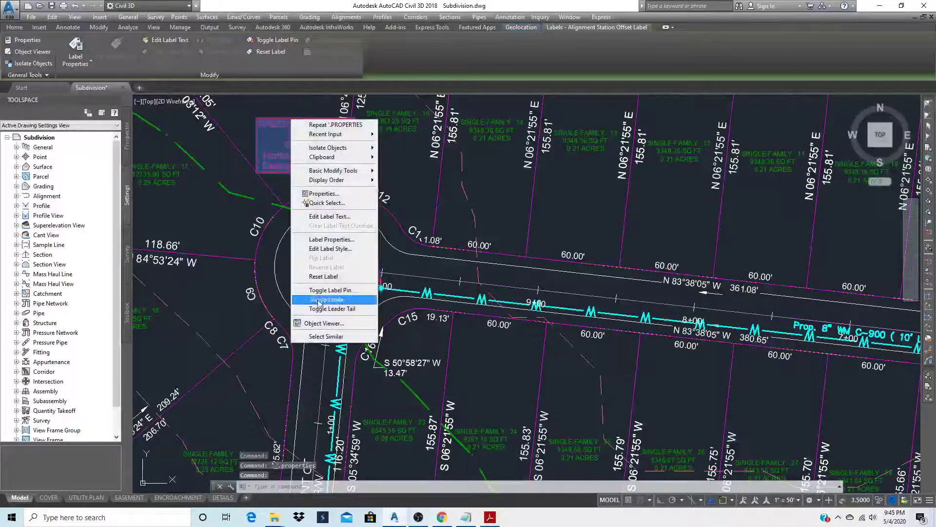
{"action": "left_click", "coordinate": [330, 249]}
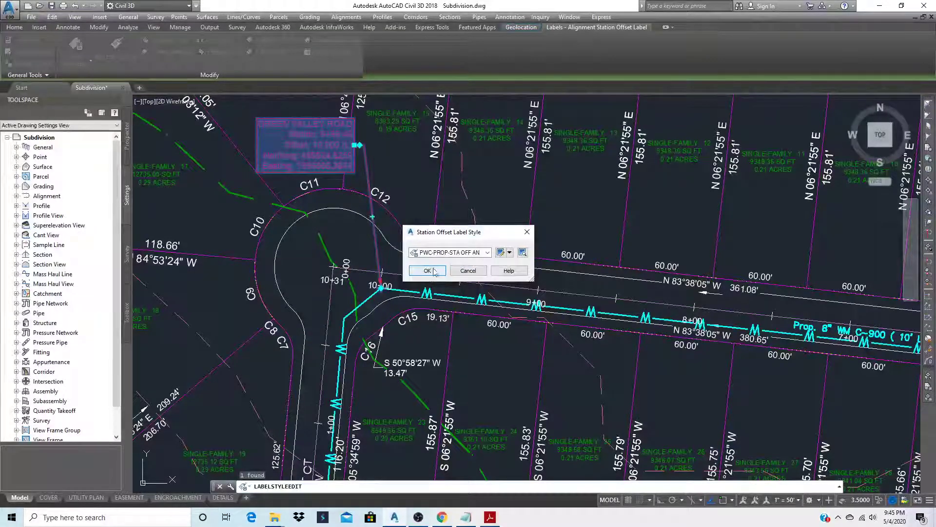
{"action": "left_click", "coordinate": [500, 253]}
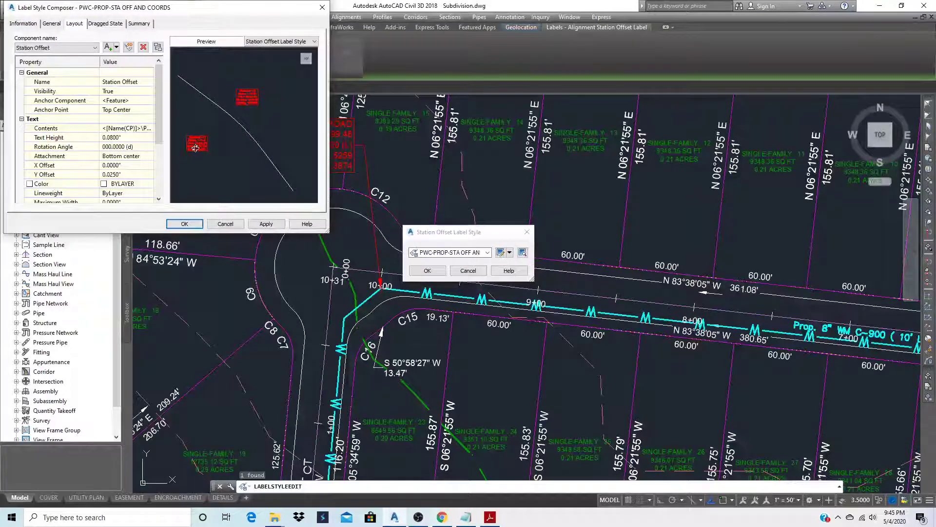
- Leave the bend label's style editor and the style selection dialog without changing the label style
{"action": "left_click", "coordinate": [225, 224]}
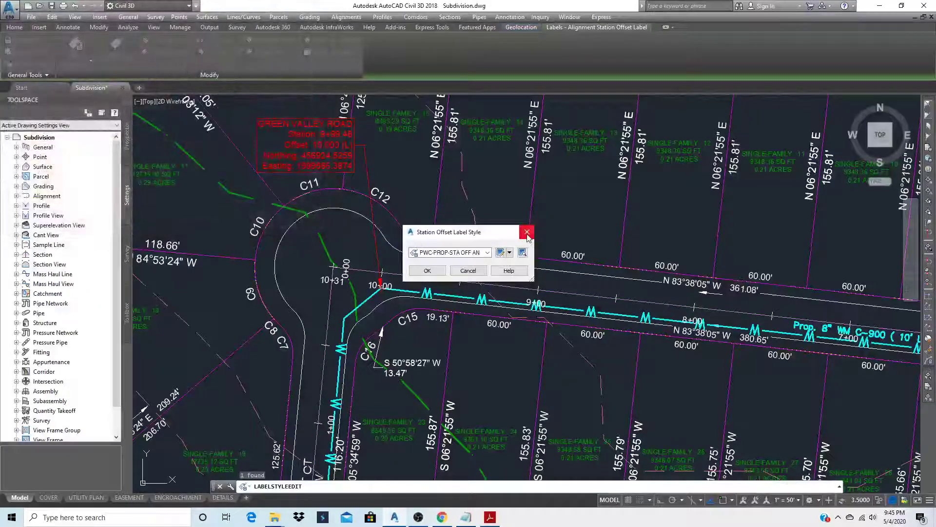
{"action": "left_click", "coordinate": [526, 232]}
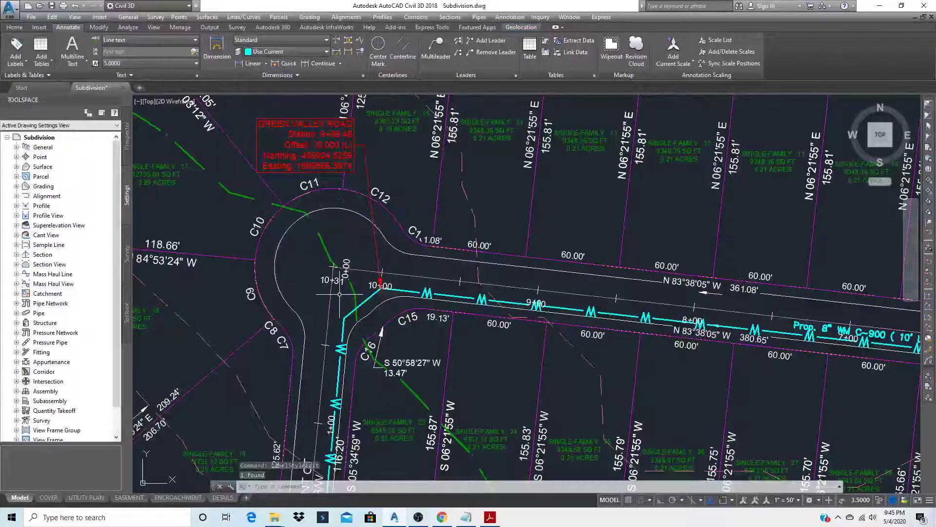
- Write the center-justified text line "PROP 45° BEND" just northeast of the cul-de-sac, with height 5.0000 and rotation 0
{"action": "type", "text": "DT"}
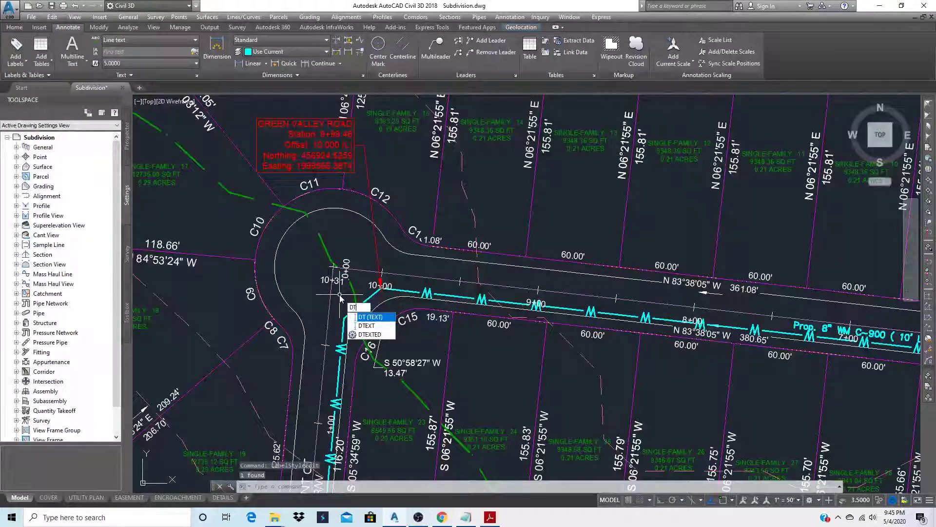
{"action": "type", "text": "EXT"}
{"action": "key", "text": "Return"}
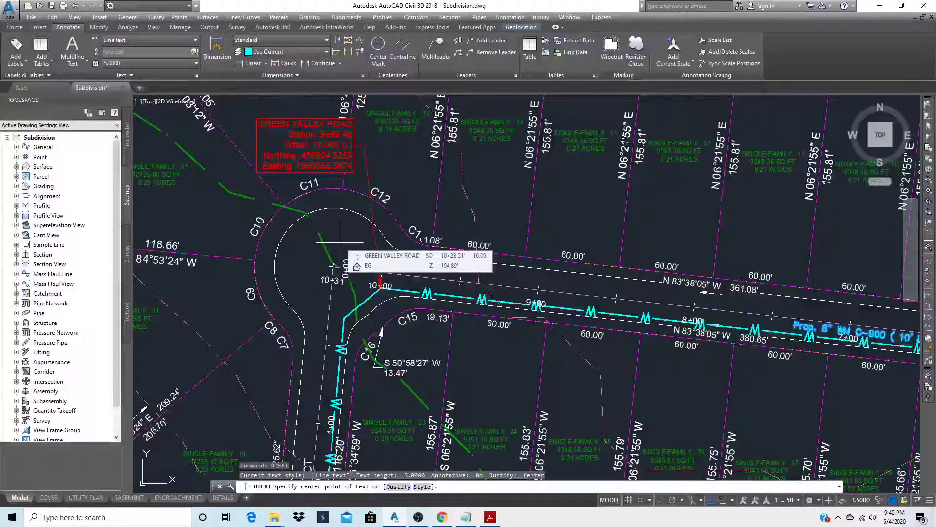
{"action": "left_click", "coordinate": [335, 261]}
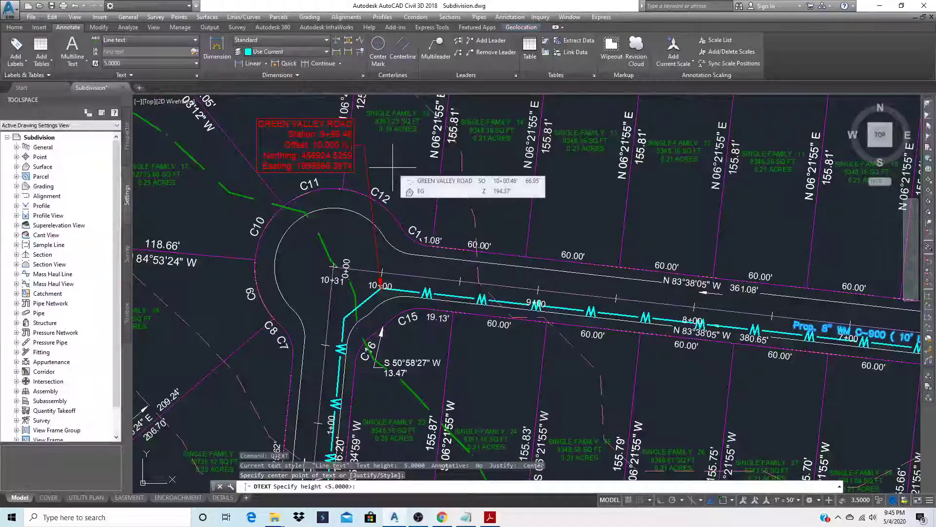
{"action": "key", "text": "Return"}
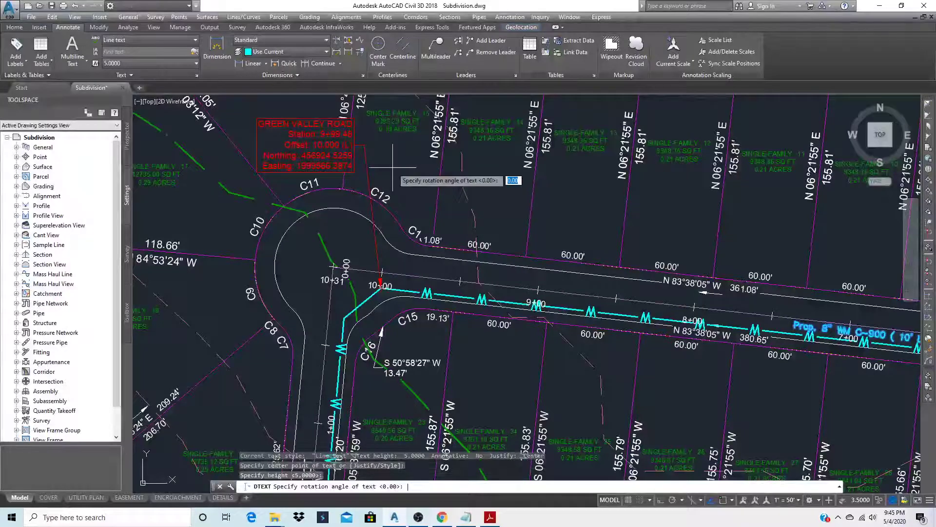
{"action": "key", "text": "Return"}
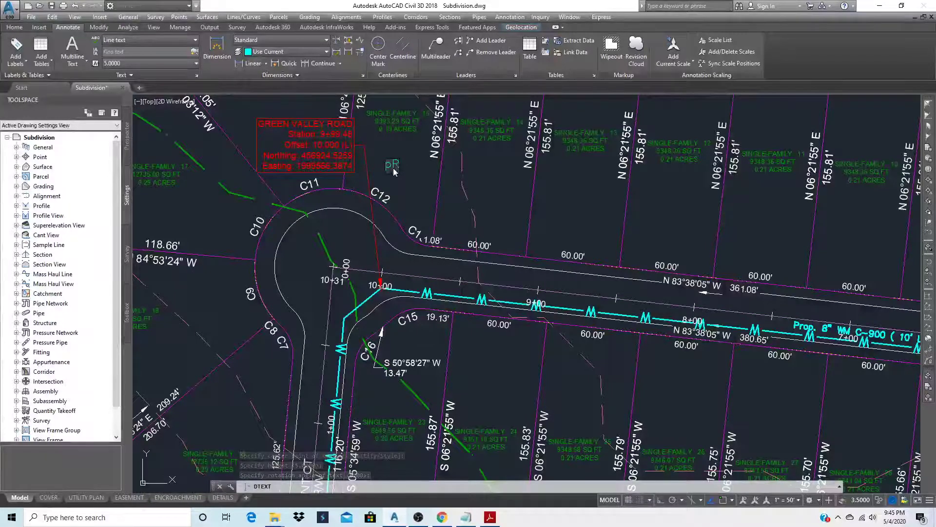
{"action": "key", "text": "BackSpace"}
{"action": "key", "text": "BackSpace"}
{"action": "type", "text": "P"}
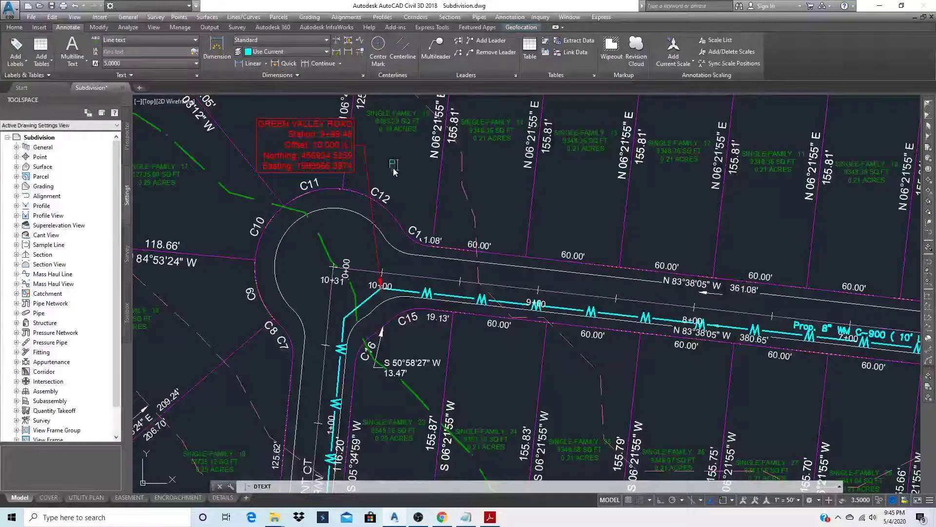
{"action": "type", "text": "ROP 45"}
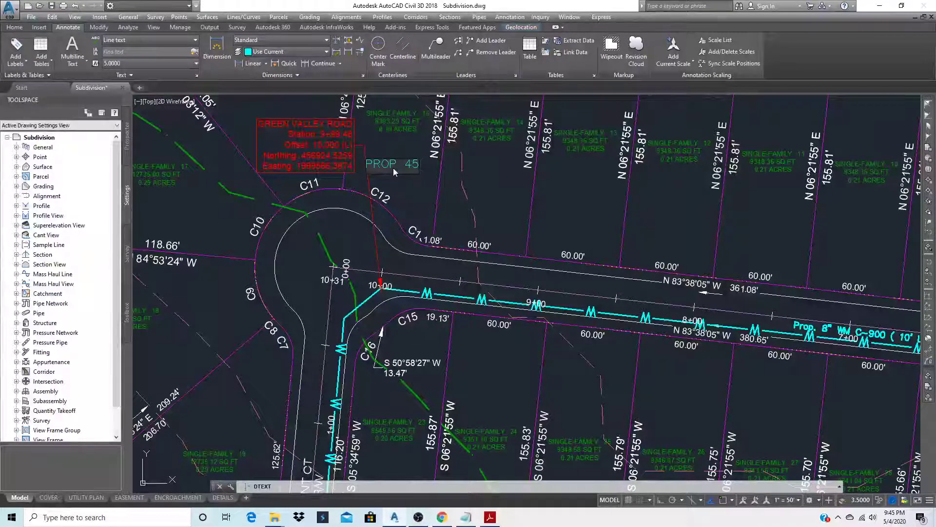
{"action": "type", "text": "%%"}
{"action": "key", "text": "BackSpace"}
{"action": "key", "text": "BackSpace"}
{"action": "type", "text": "b"}
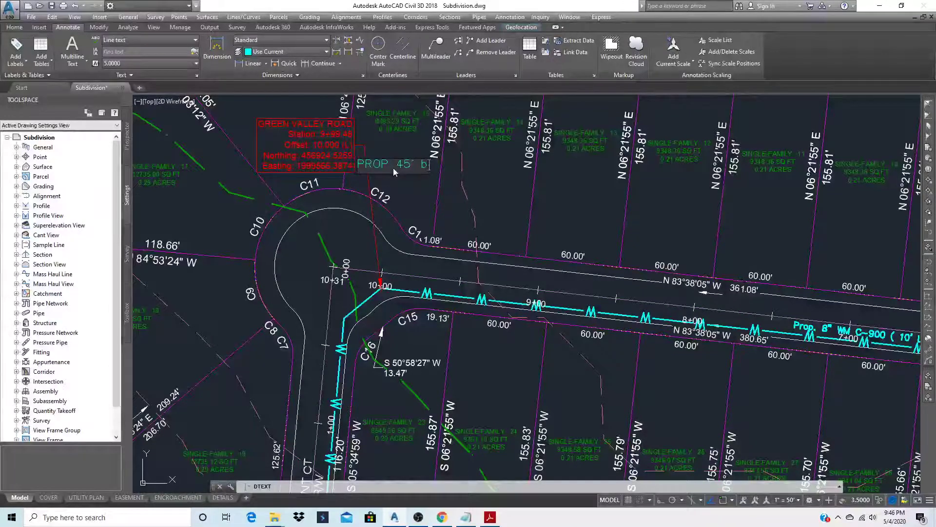
{"action": "key", "text": "BackSpace"}
{"action": "type", "text": "BED"}
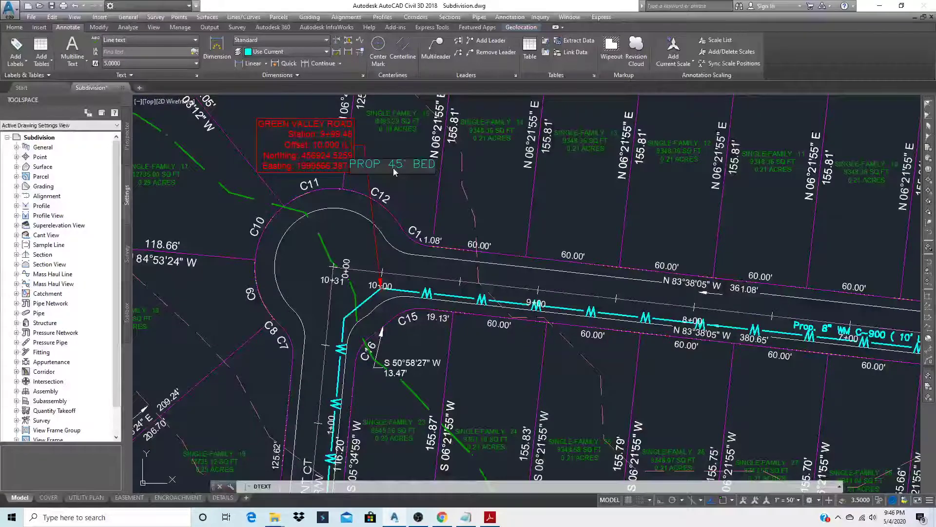
{"action": "key", "text": "BackSpace"}
{"action": "type", "text": "ND"}
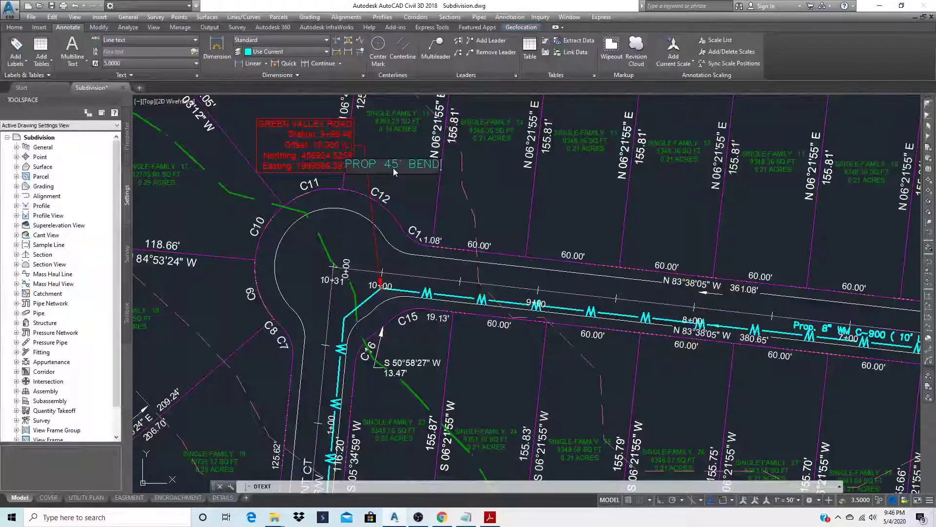
{"action": "key", "text": "Return"}
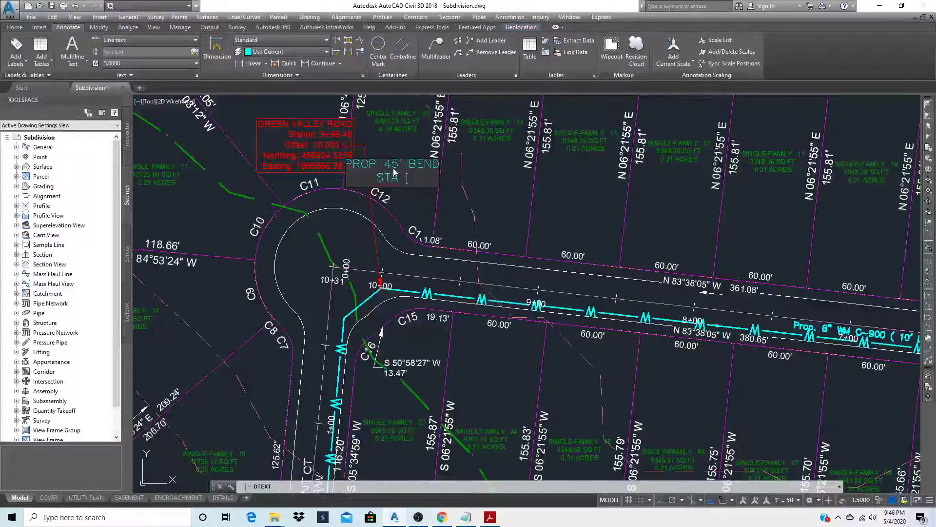
- Add the lines "STA 10+00" and "LEFT 10'" below the centered bend text and finish it
{"action": "type", "text": "10"}
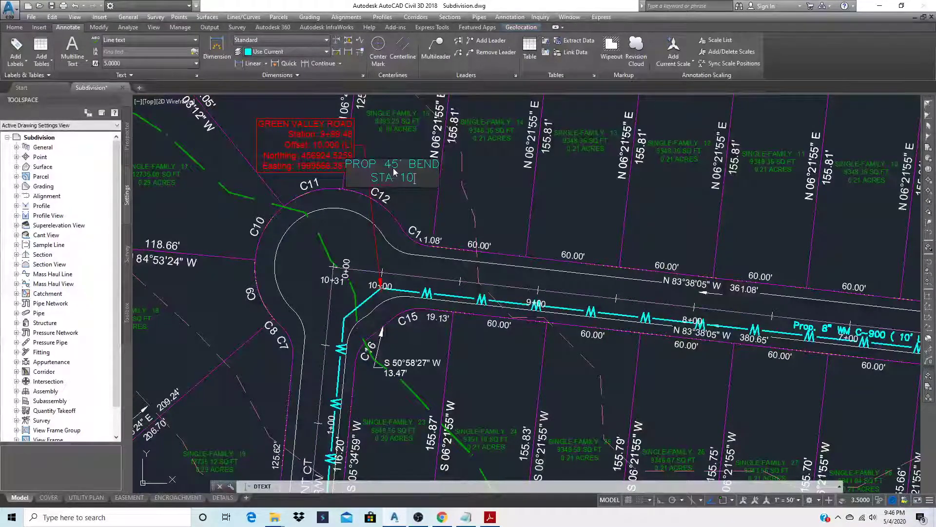
{"action": "type", "text": "+00"}
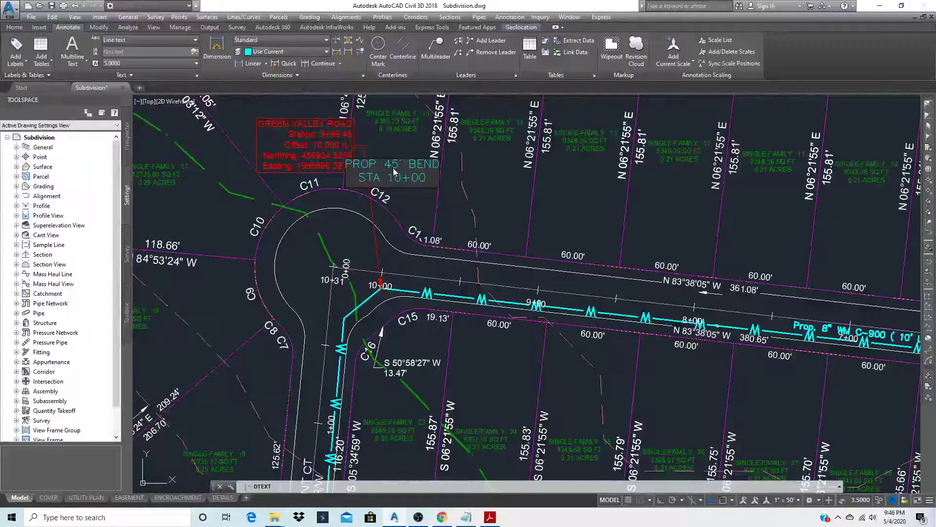
{"action": "key", "text": "Return"}
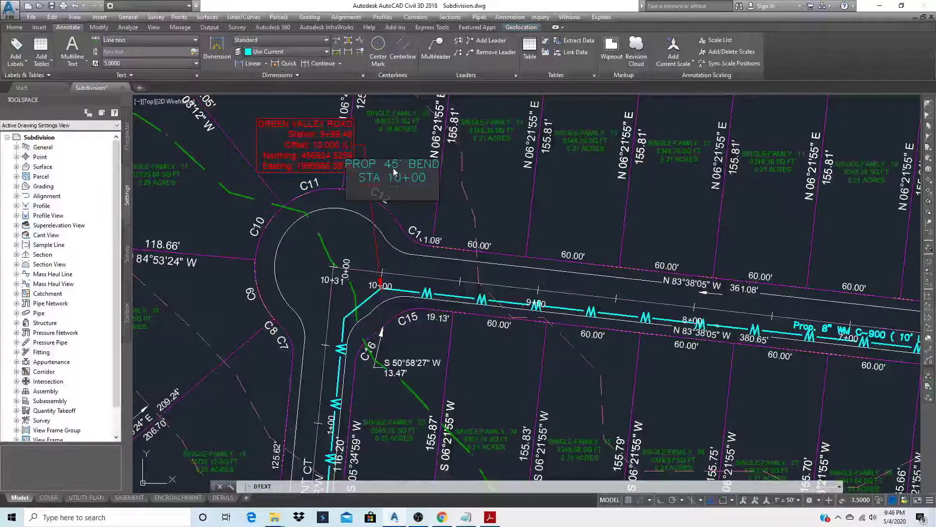
{"action": "type", "text": "LEFT"}
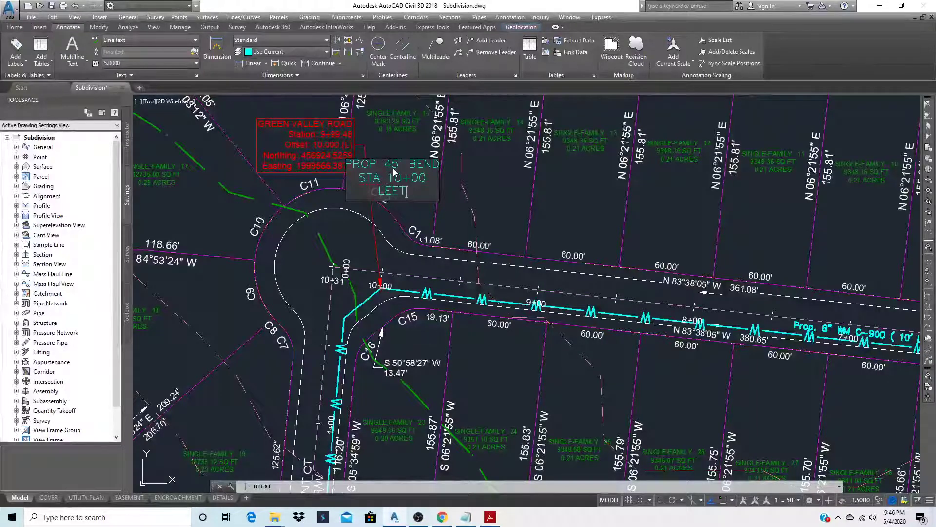
{"action": "type", "text": " 10'"}
{"action": "key", "text": "Return"}
{"action": "key", "text": "Return"}
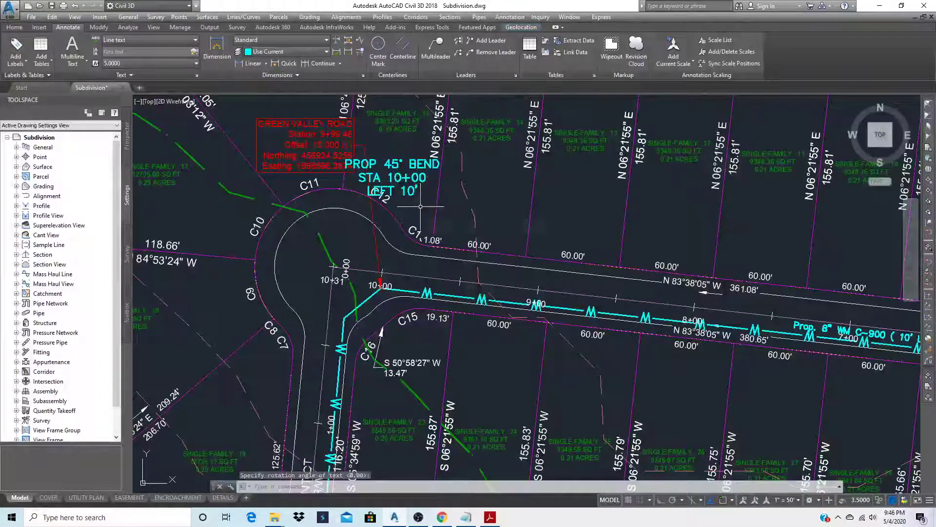
{"action": "type", "text": "t"}
{"action": "key", "text": "BackSpace"}
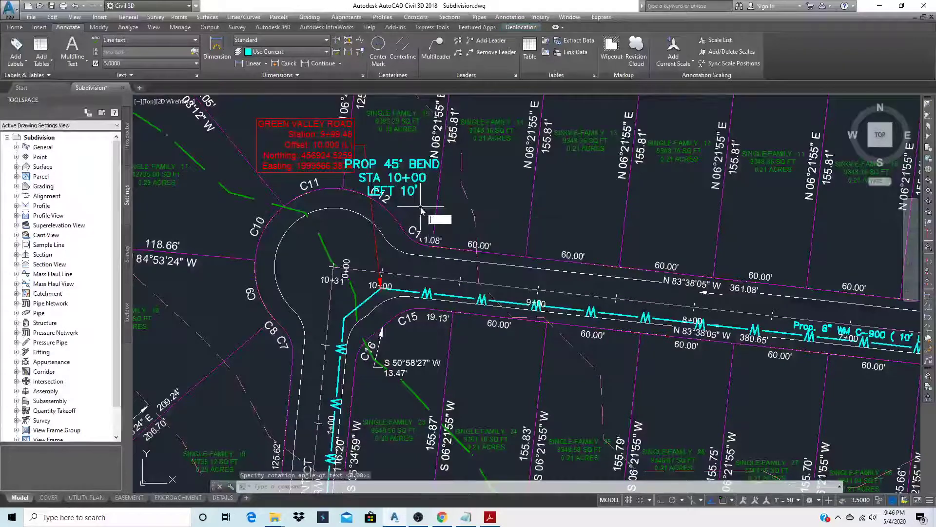
{"action": "type", "text": "DTEXT"}
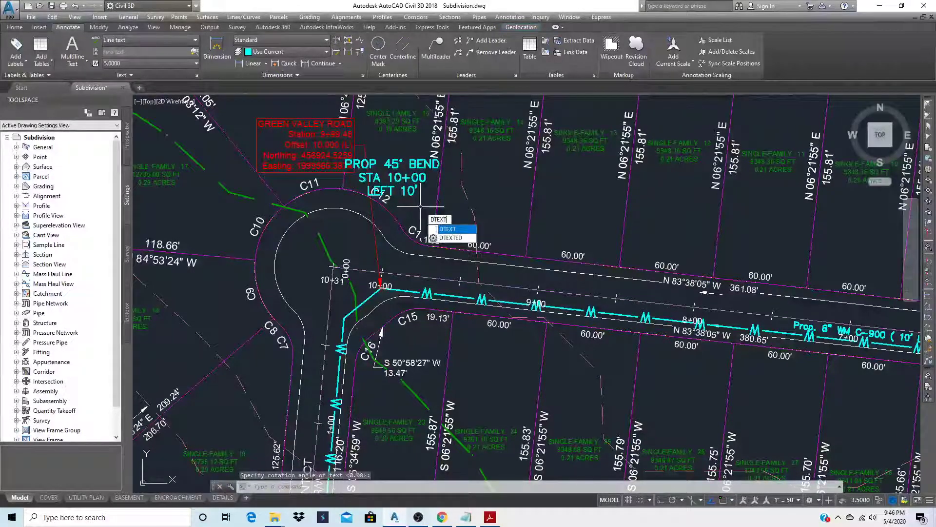
{"action": "key", "text": "Return"}
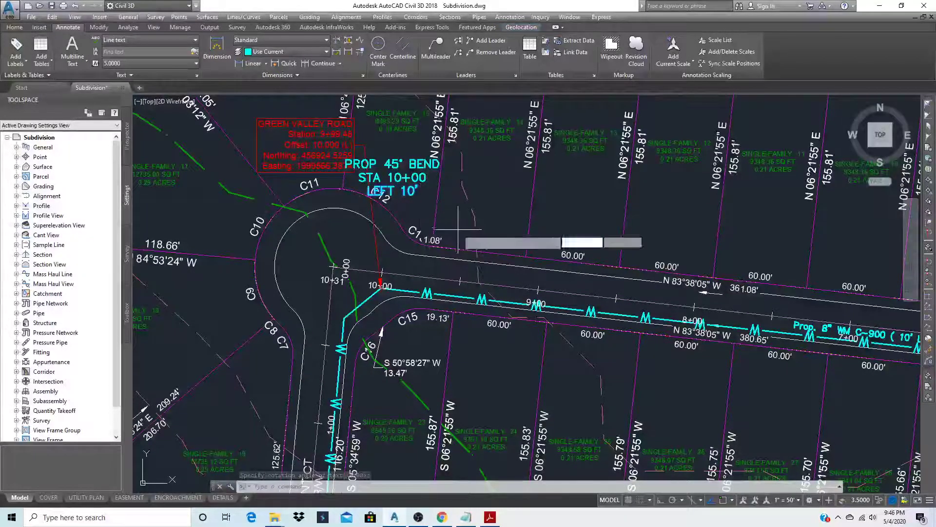
{"action": "left_click", "coordinate": [501, 207]}
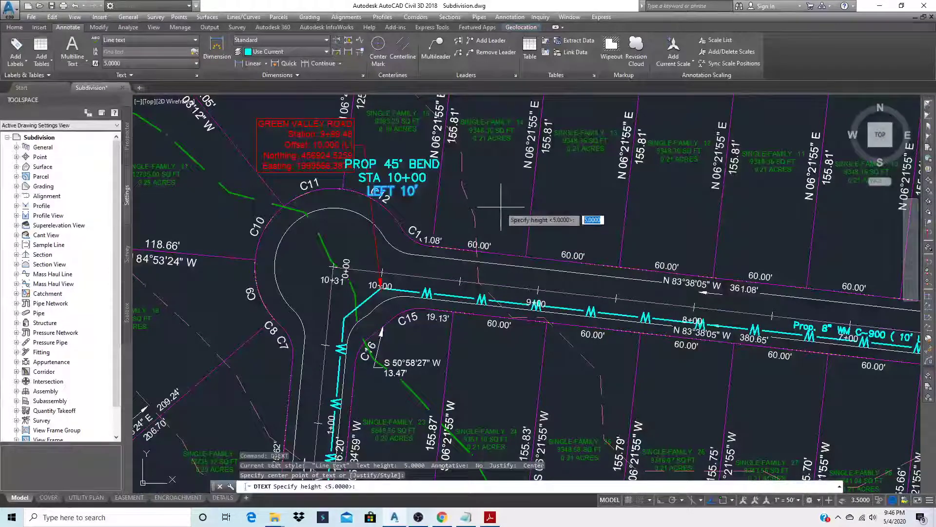
{"action": "key", "text": "Escape"}
- Write "PROP 45° BEND" as middle-left justified text in lot 14, east of the centered text, with height 5.0000 and rotation 0
{"action": "type", "text": "dtext"}
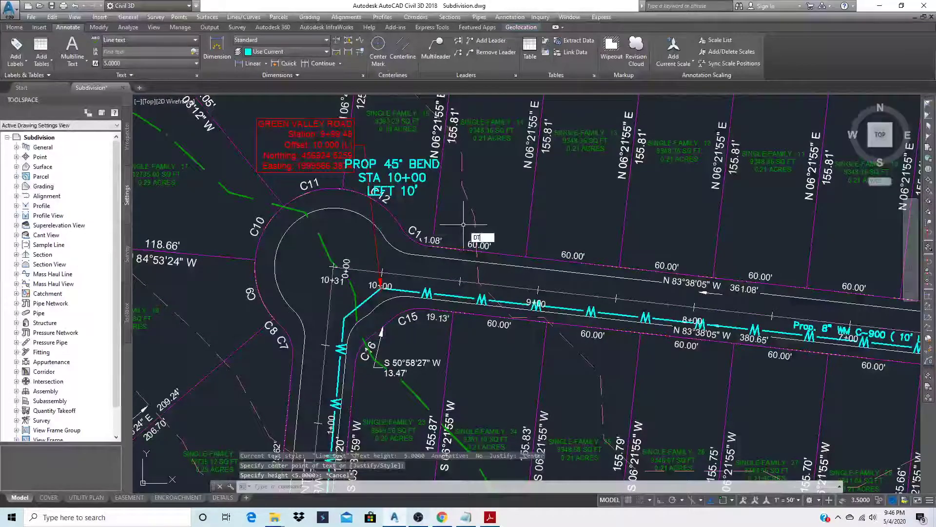
{"action": "key", "text": "Return"}
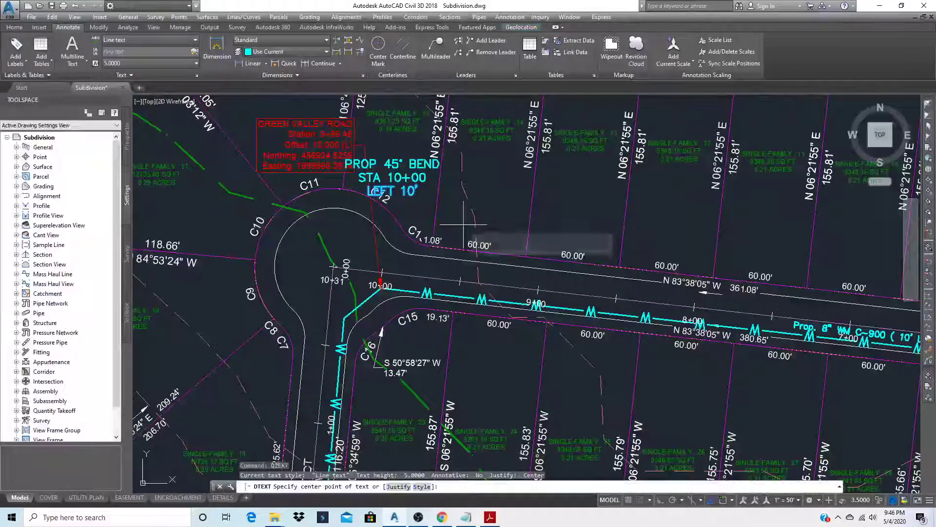
{"action": "type", "text": "M"}
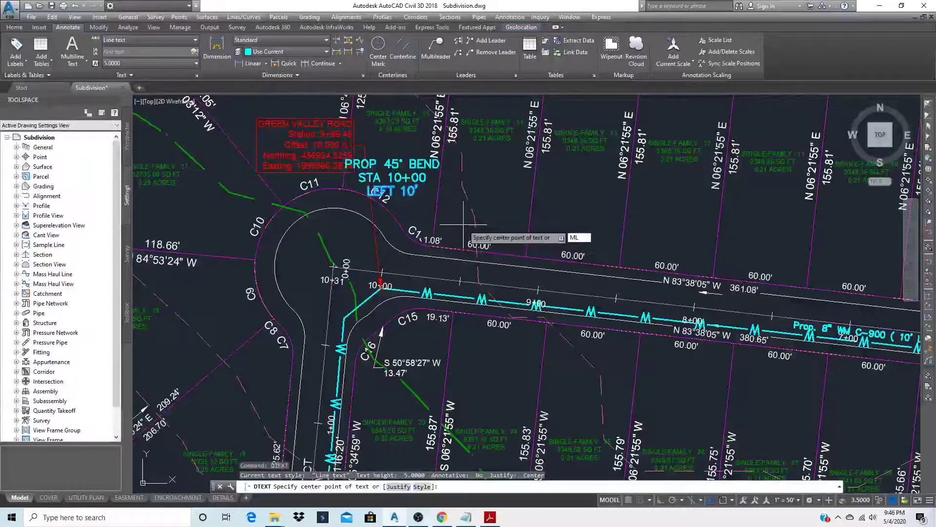
{"action": "type", "text": "L"}
{"action": "key", "text": "Return"}
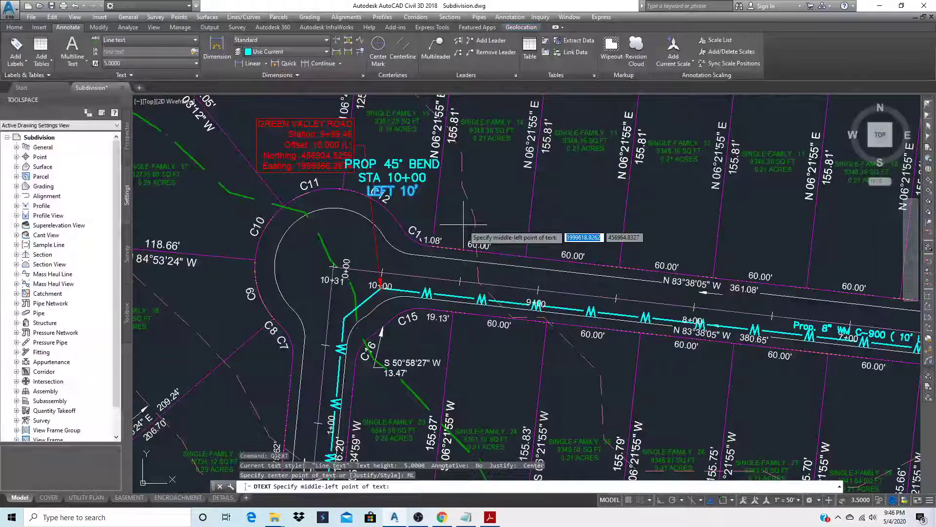
{"action": "left_click", "coordinate": [497, 190]}
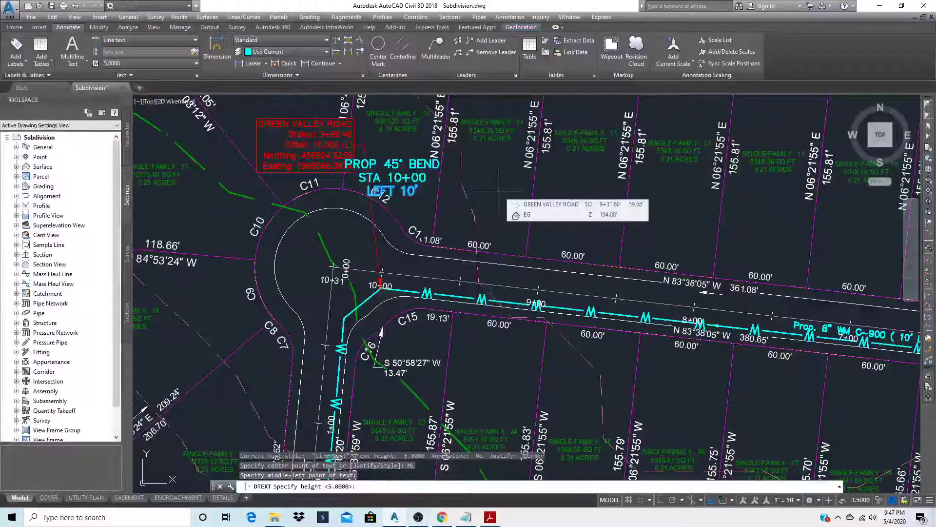
{"action": "key", "text": "Return"}
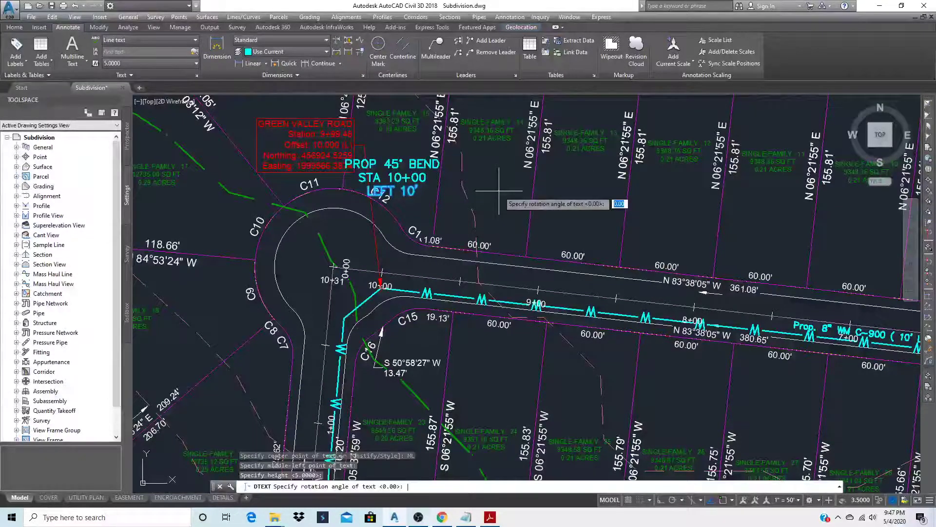
{"action": "key", "text": "Return"}
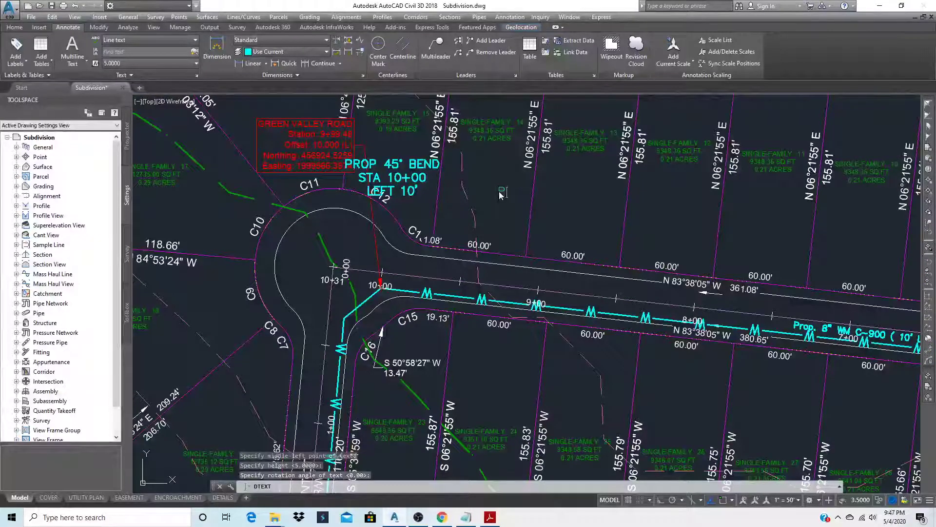
{"action": "type", "text": "PROP 45° BEND"}
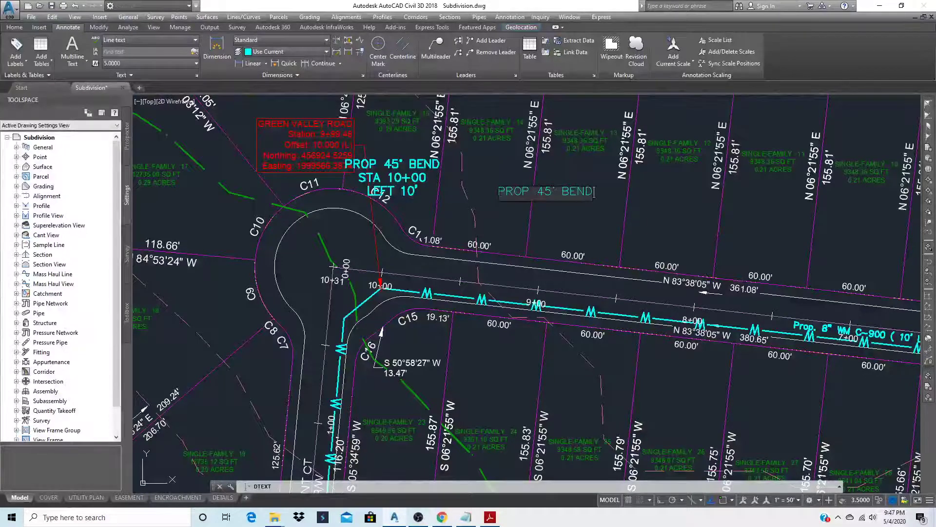
- Complete the left-justified bend text with the lines "STA 10+00" and "LEFT 10'"
{"action": "key", "text": "Return"}
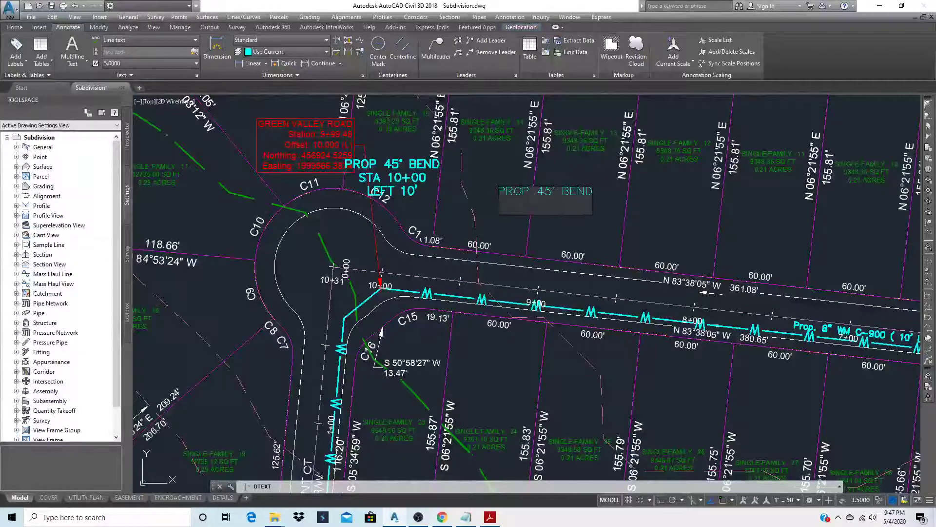
{"action": "type", "text": "STA 1"}
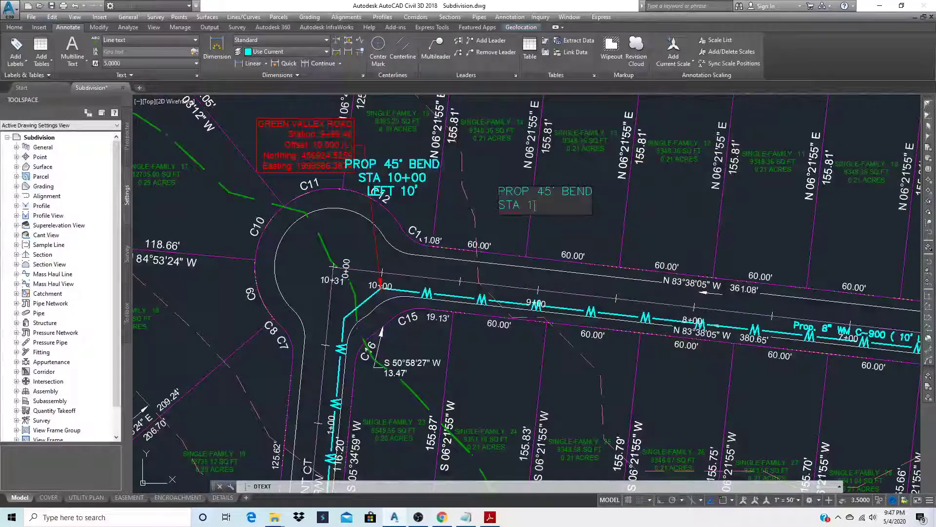
{"action": "type", "text": "0+00"}
{"action": "key", "text": "Return"}
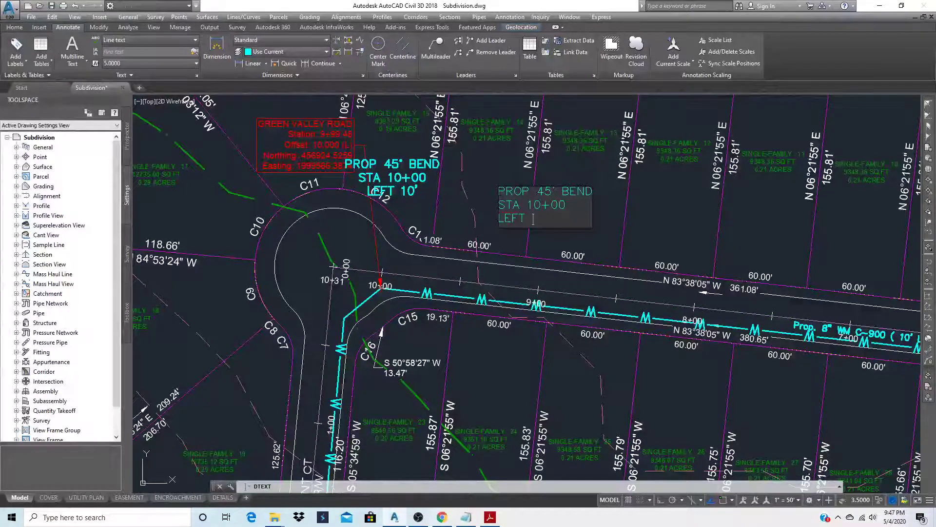
{"action": "type", "text": "LEFT 10'"}
{"action": "key", "text": "Return"}
{"action": "key", "text": "Return"}
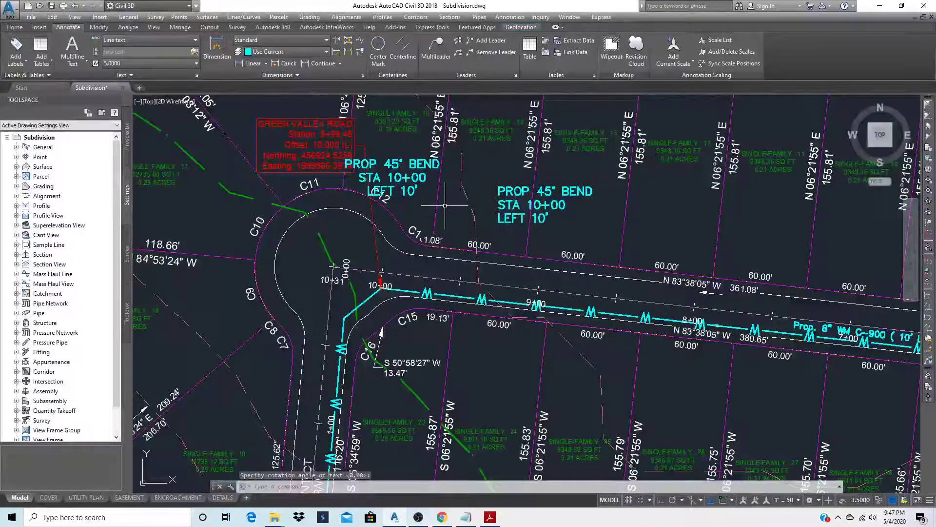
- Erase the three lines of center-justified bend text just northeast of the cul-de-sac
{"action": "type", "text": "e"}
{"action": "key", "text": "Return"}
{"action": "left_click", "coordinate": [415, 166]}
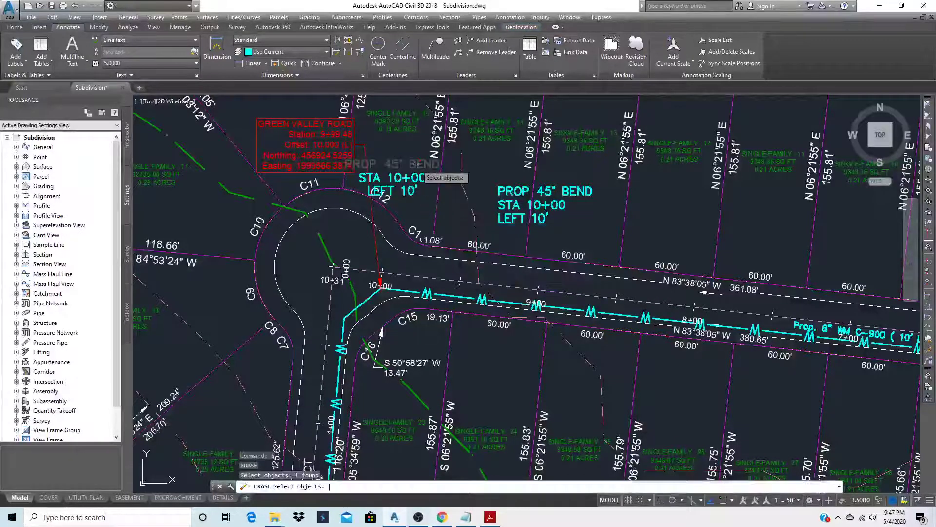
{"action": "left_click", "coordinate": [406, 188]}
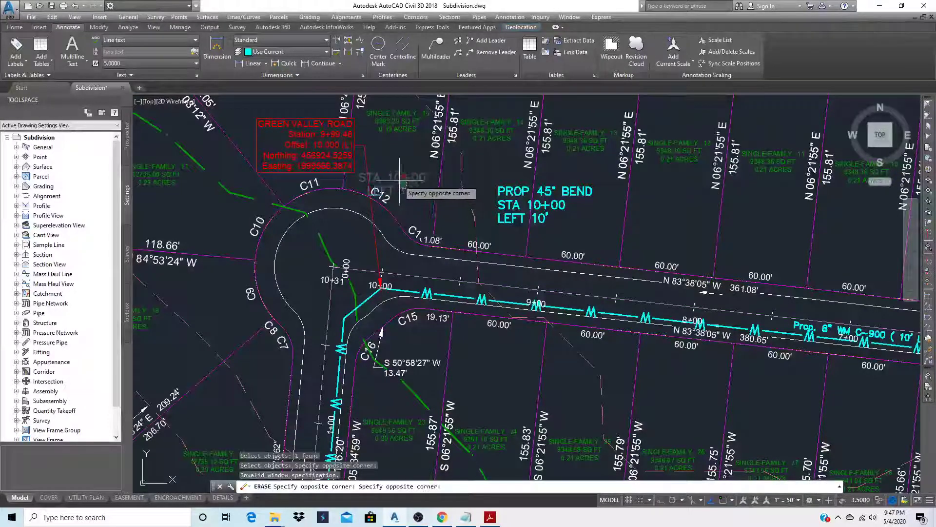
{"action": "left_click", "coordinate": [368, 158]}
{"action": "left_click", "coordinate": [408, 193]}
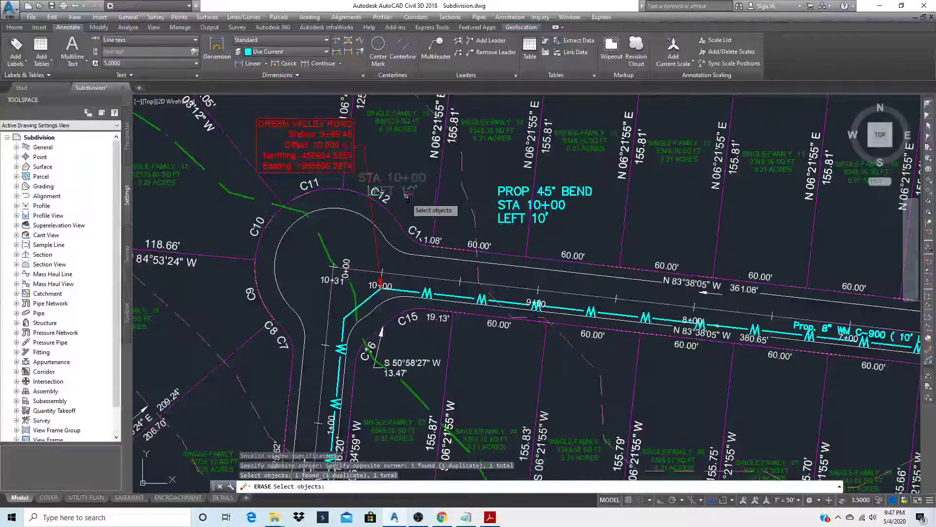
{"action": "left_click", "coordinate": [408, 194]}
- Erase the red GREEN VALLEY ROAD station-offset label with its leader at the cul-de-sac
{"action": "left_click", "coordinate": [370, 159]}
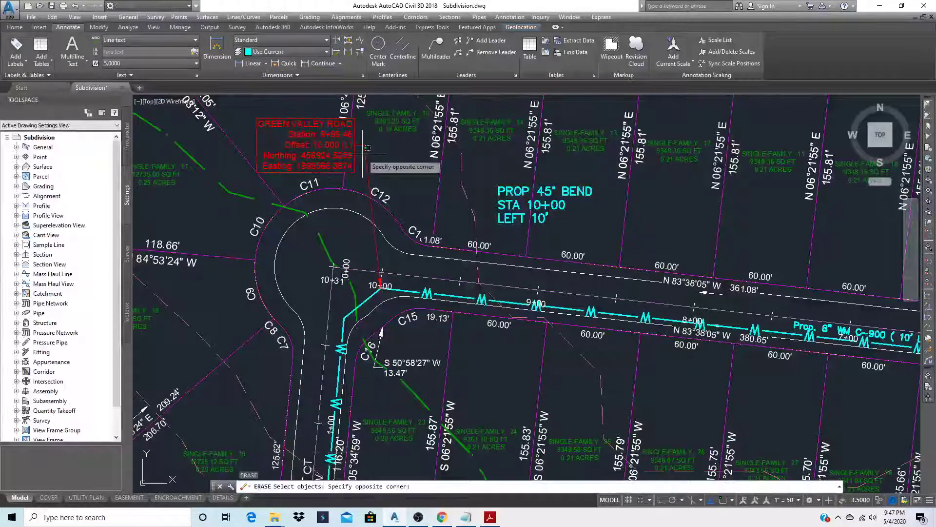
{"action": "left_click", "coordinate": [370, 160]}
{"action": "left_click", "coordinate": [369, 160]}
{"action": "left_click", "coordinate": [368, 158]}
{"action": "key", "text": "Return"}
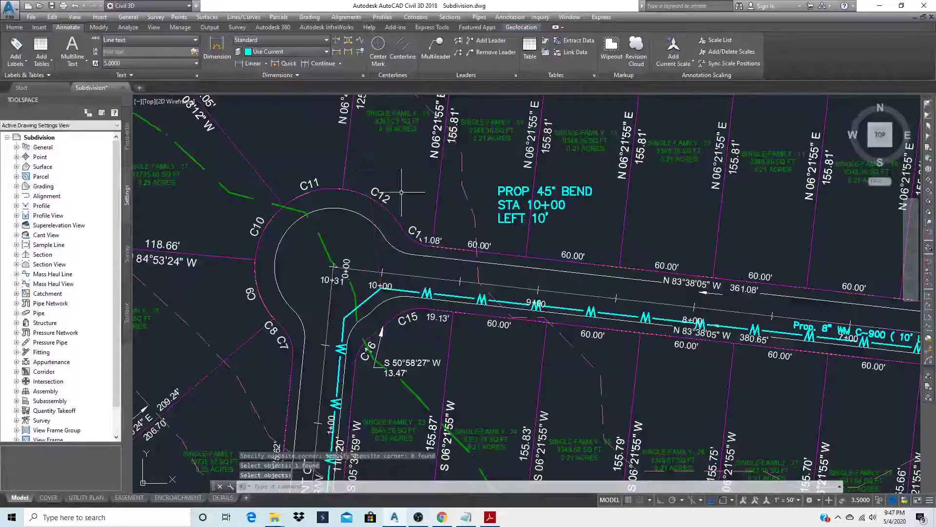
- Move the three-line left-justified "PROP 45° BEND" text from lot 14 to just north of the cul-de-sac
{"action": "type", "text": "m"}
{"action": "key", "text": "Return"}
{"action": "left_click", "coordinate": [509, 185]}
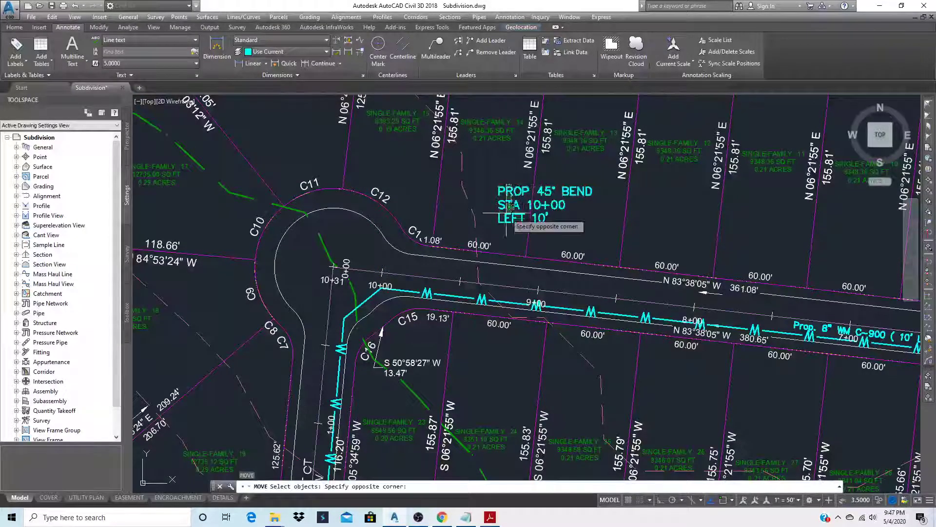
{"action": "left_click", "coordinate": [496, 225]}
{"action": "key", "text": "Return"}
{"action": "left_click", "coordinate": [512, 205]}
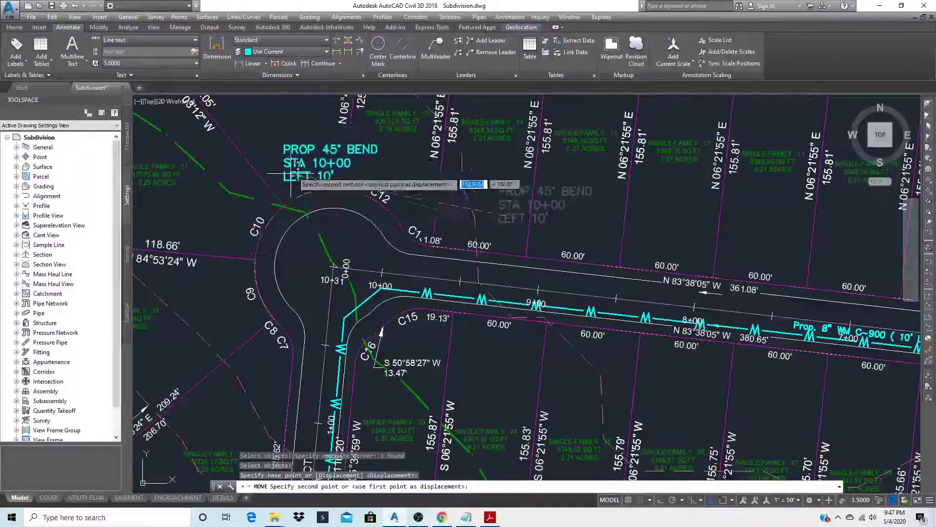
{"action": "left_click", "coordinate": [288, 163]}
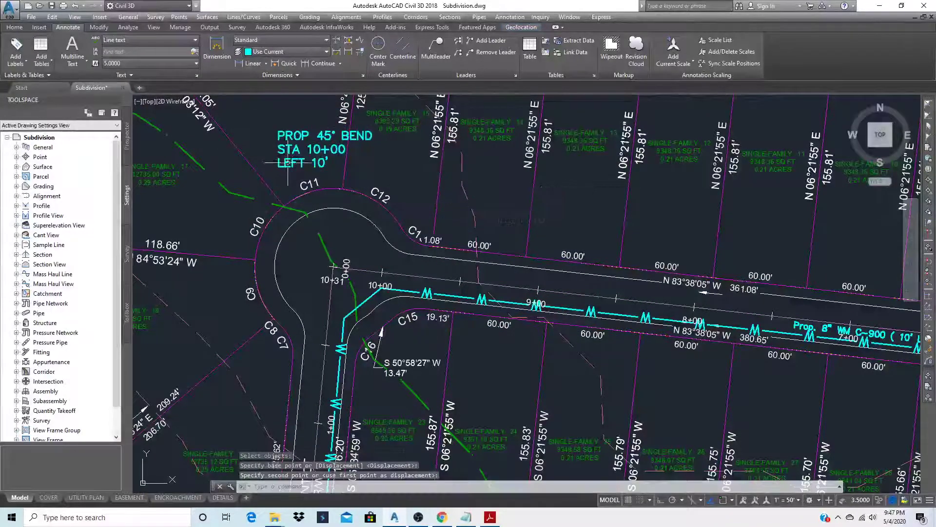
- Scale the three bend text lines by a factor of 0.75 from a base point near their upper-left corner
{"action": "key", "text": "Return"}
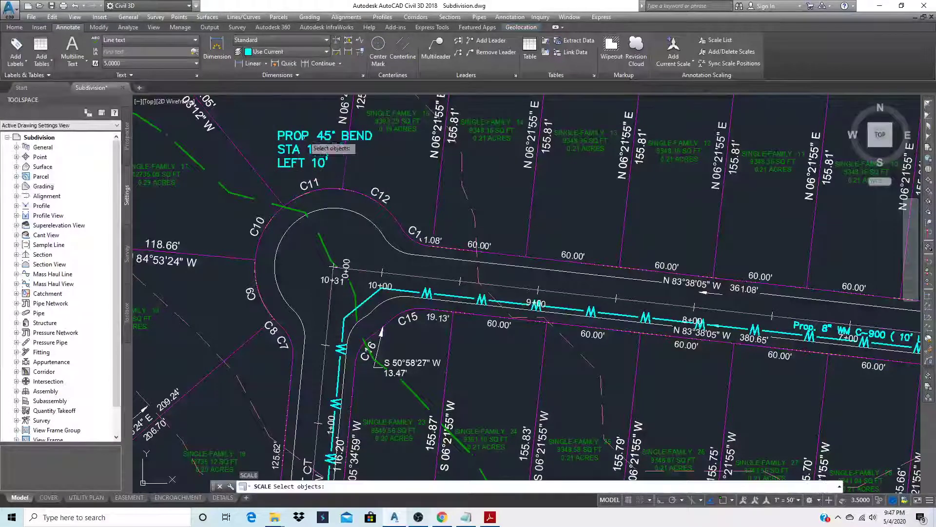
{"action": "left_click", "coordinate": [269, 117]}
{"action": "left_click", "coordinate": [372, 186]}
{"action": "key", "text": "Return"}
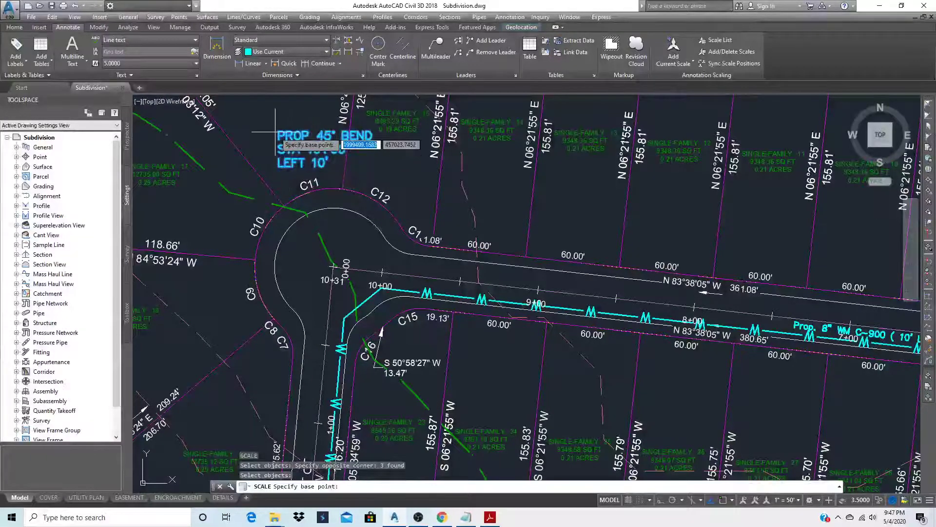
{"action": "left_click", "coordinate": [274, 131]}
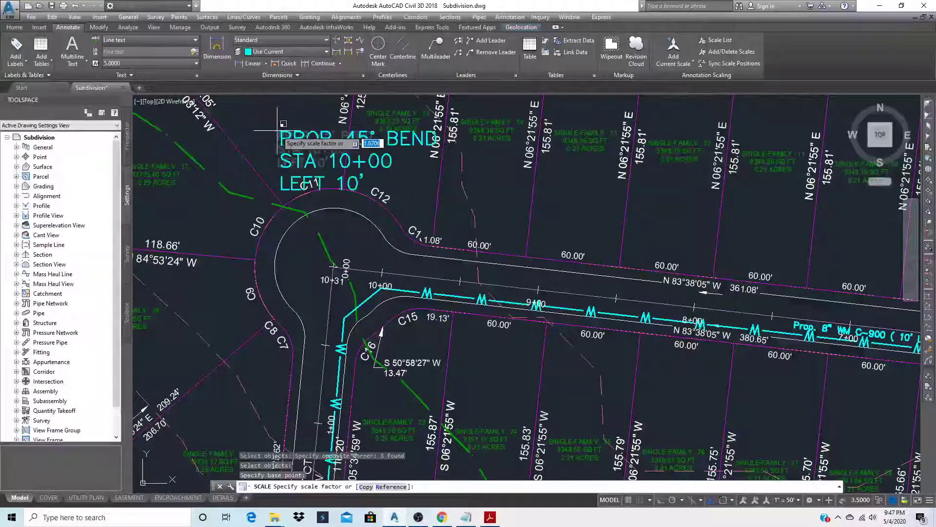
{"action": "type", "text": ".75"}
{"action": "key", "text": "Return"}
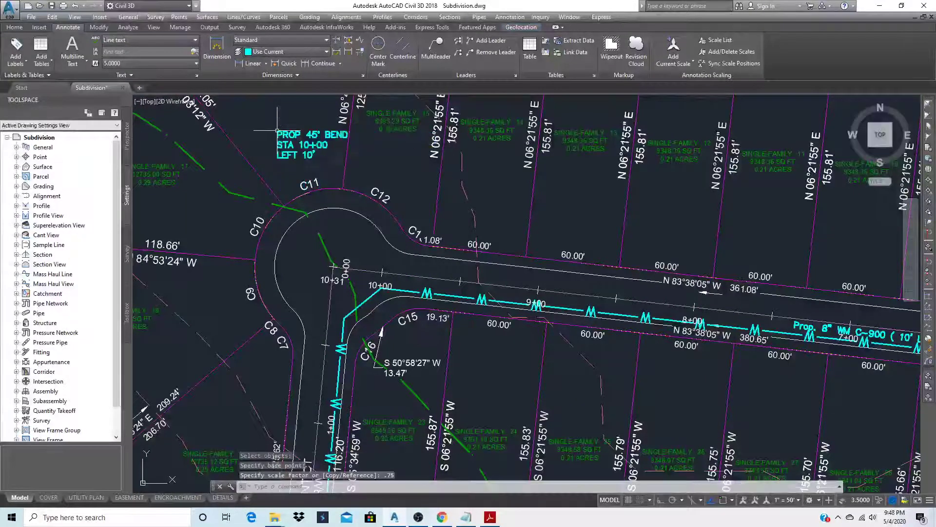
{"action": "type", "text": "LE"}
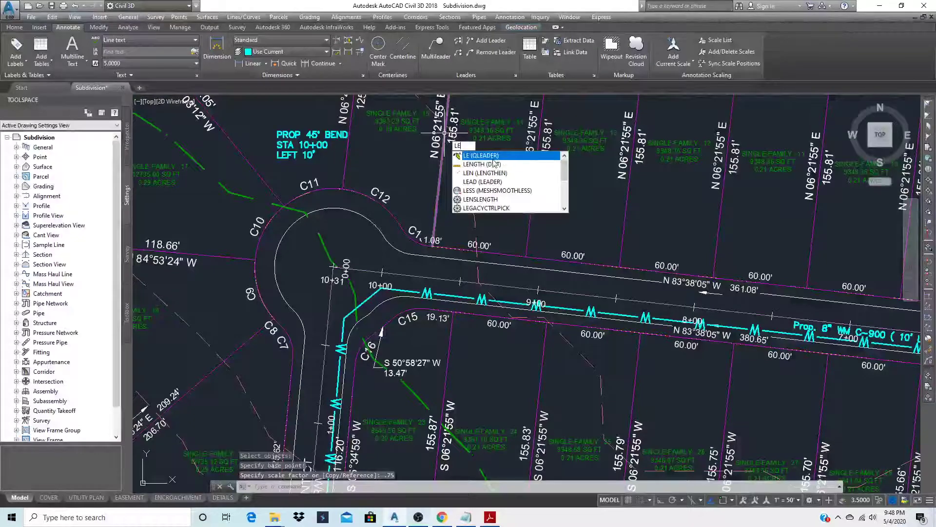
{"action": "left_click", "coordinate": [489, 155]}
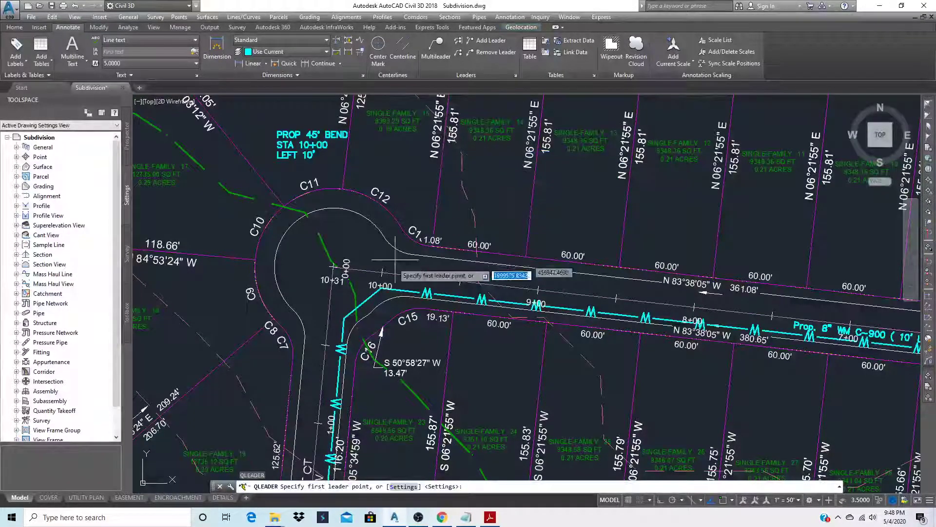
{"action": "left_click", "coordinate": [381, 286]}
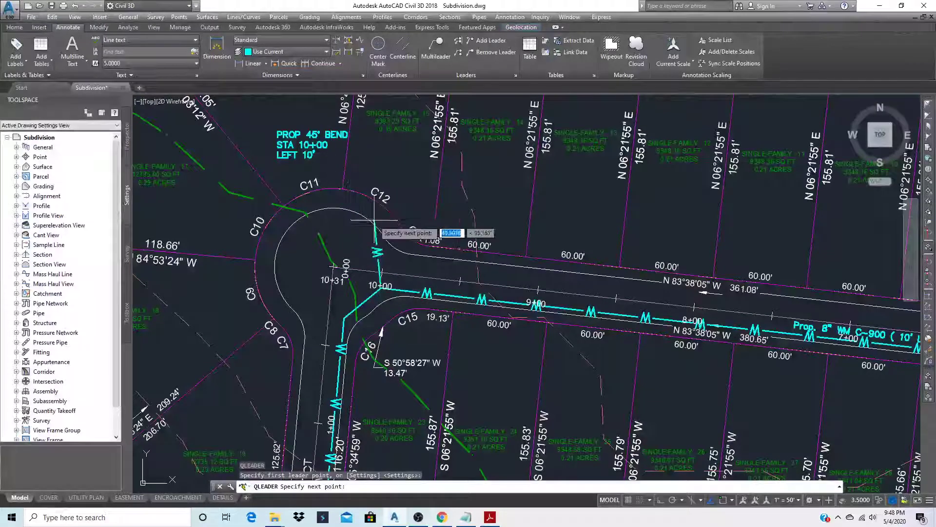
{"action": "key", "text": "Escape"}
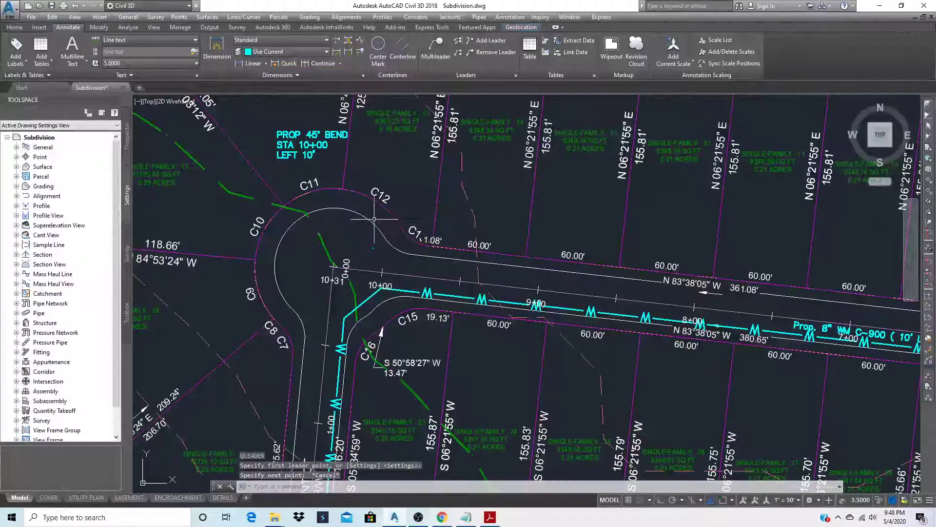
- Make TXT the current layer in the layer properties and close the layer manager
{"action": "left_click", "coordinate": [15, 27]}
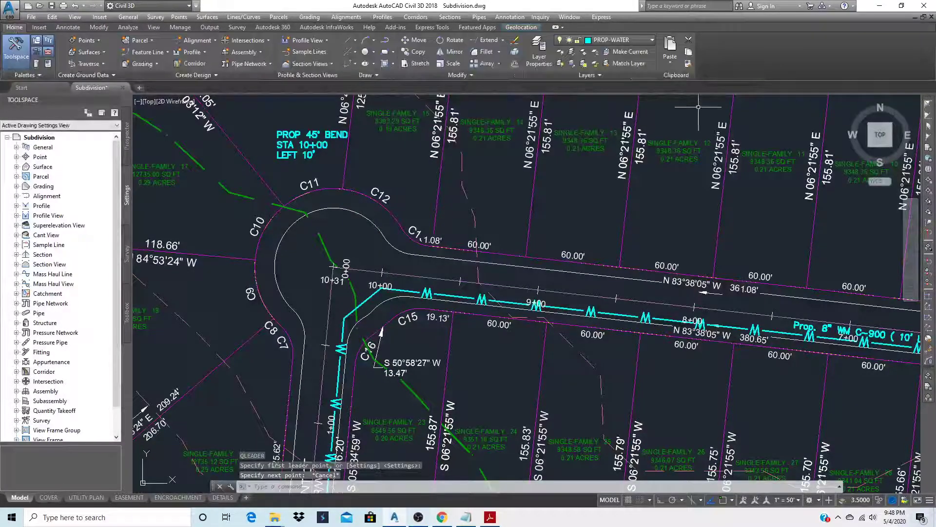
{"action": "left_click", "coordinate": [538, 50]}
{"action": "scroll", "coordinate": [238, 85], "scroll_direction": "up", "scroll_amount": 15}
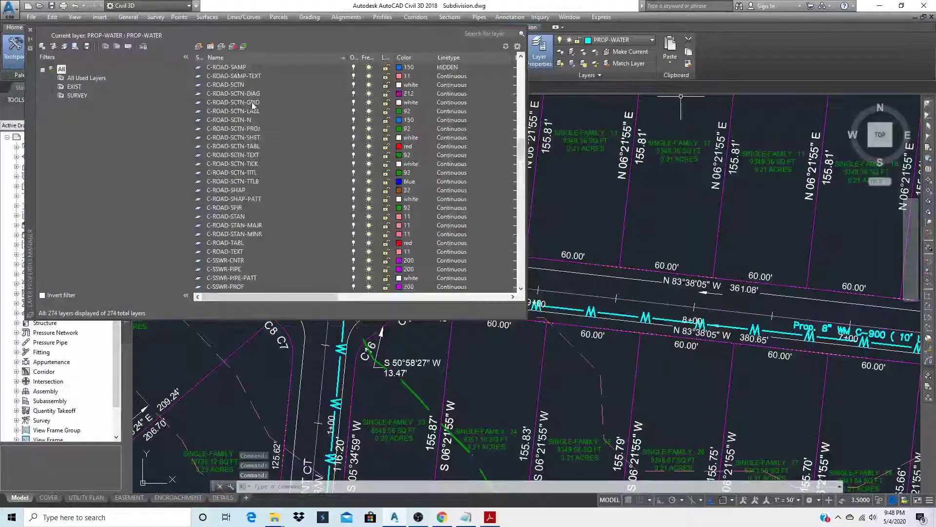
{"action": "scroll", "coordinate": [253, 108], "scroll_direction": "up", "scroll_amount": 10}
{"action": "scroll", "coordinate": [262, 119], "scroll_direction": "down", "scroll_amount": 10}
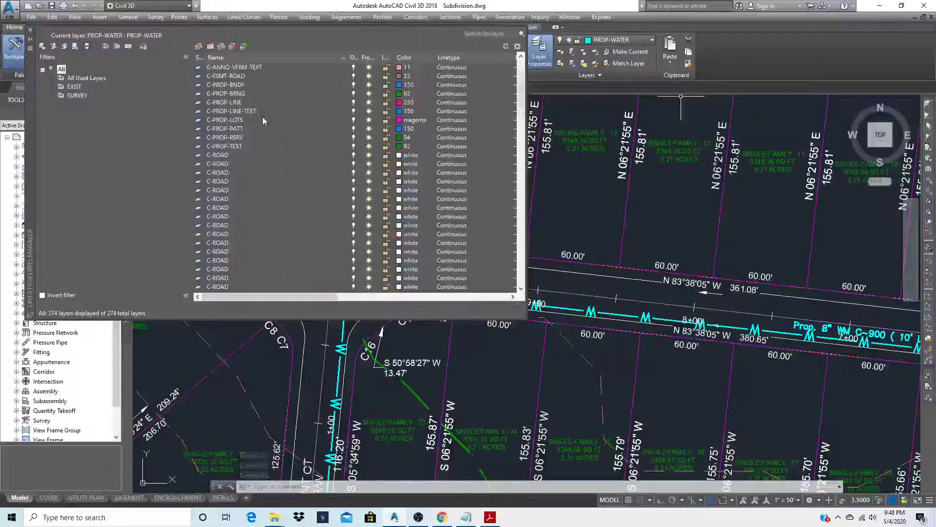
{"action": "scroll", "coordinate": [282, 181], "scroll_direction": "down", "scroll_amount": 15}
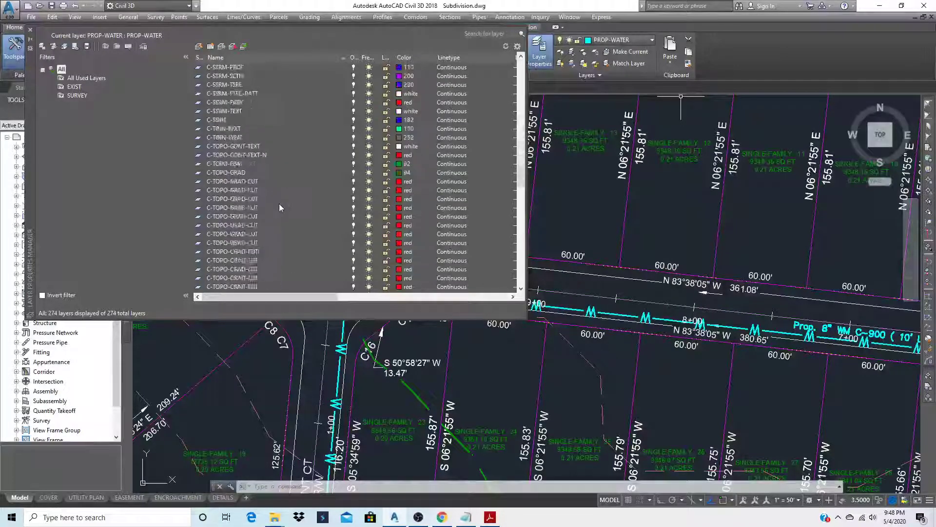
{"action": "scroll", "coordinate": [276, 223], "scroll_direction": "down", "scroll_amount": 10}
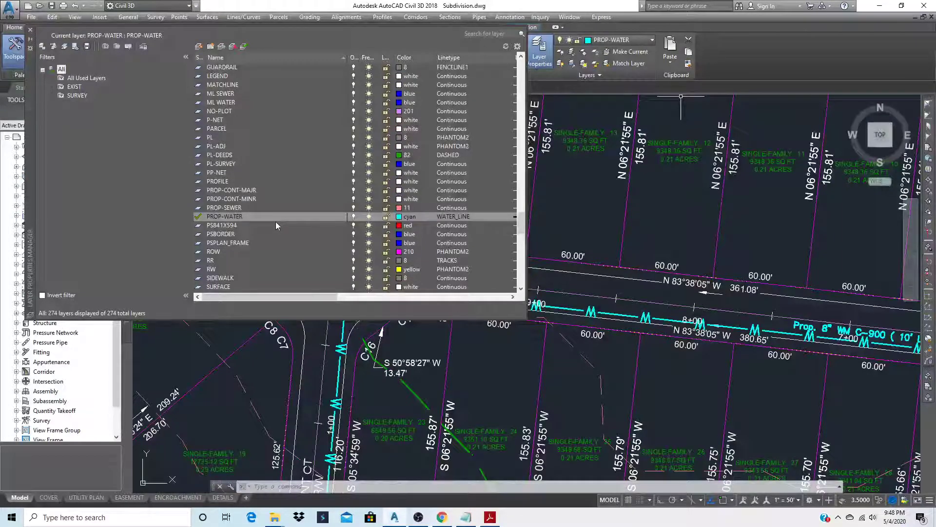
{"action": "scroll", "coordinate": [277, 224], "scroll_direction": "down", "scroll_amount": 9}
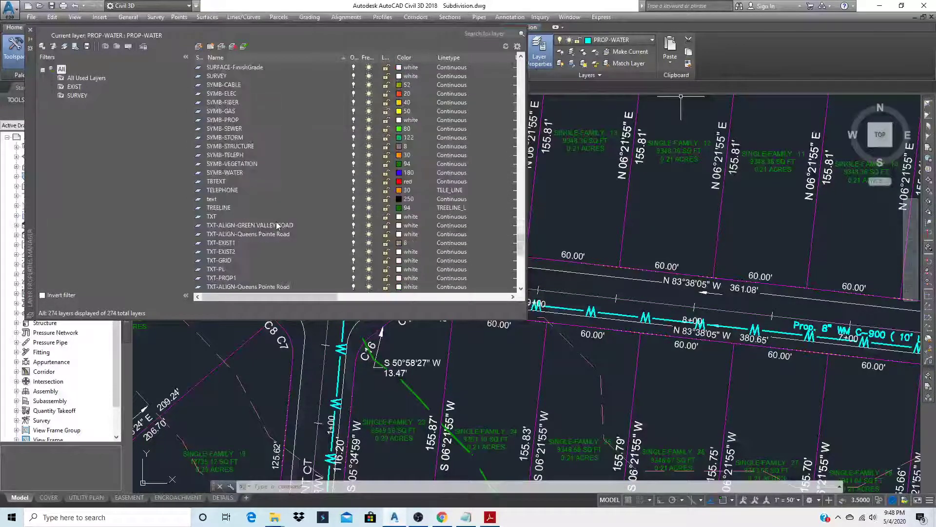
{"action": "left_click", "coordinate": [219, 218]}
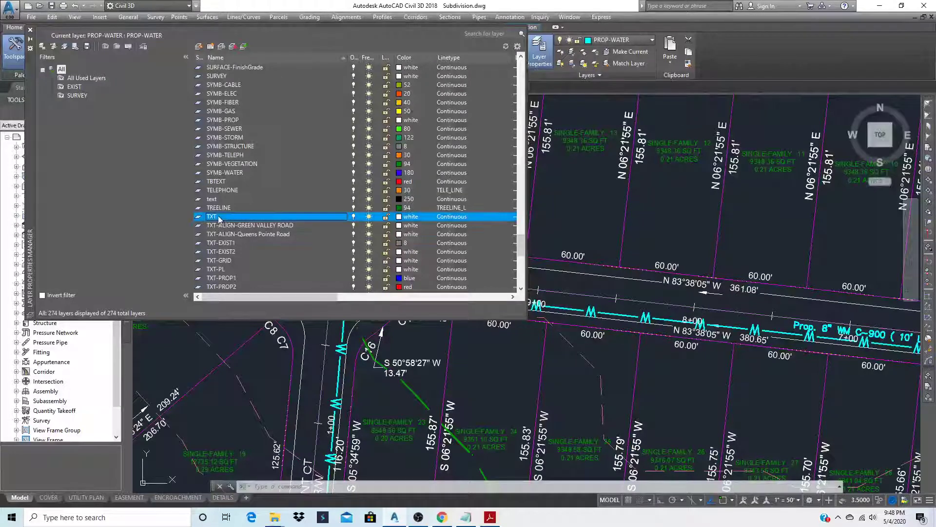
{"action": "double_click", "coordinate": [198, 217]}
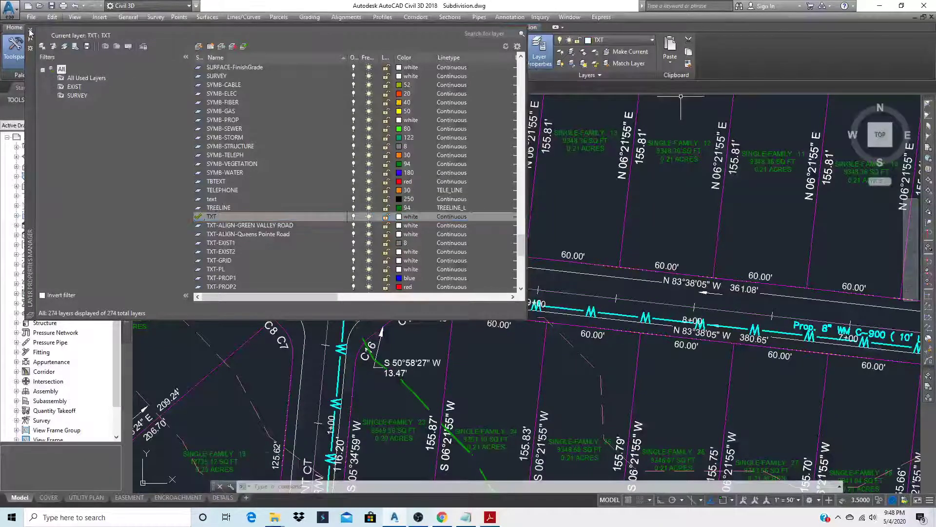
{"action": "left_click", "coordinate": [30, 30]}
- Draw a quick leader from the water main bend at station 10+00 to the bend text, without annotation text
{"action": "type", "text": "LE"}
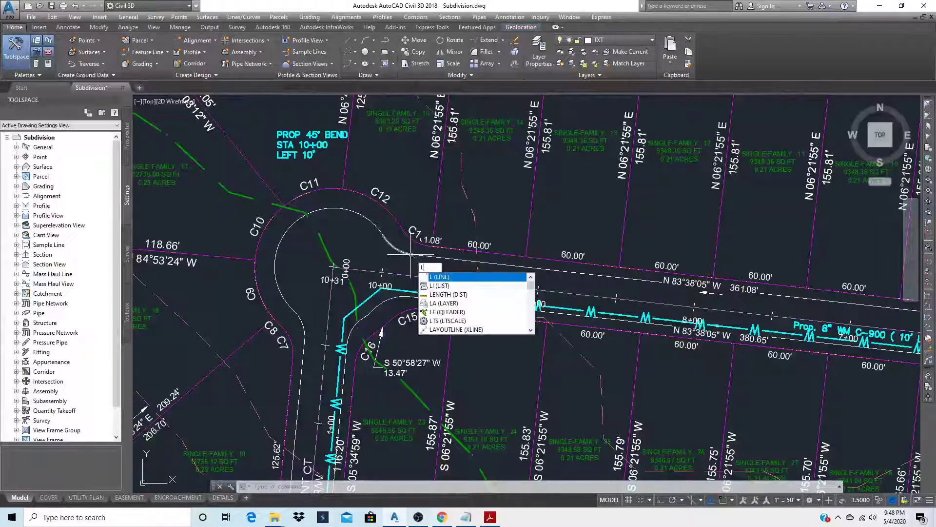
{"action": "key", "text": "Return"}
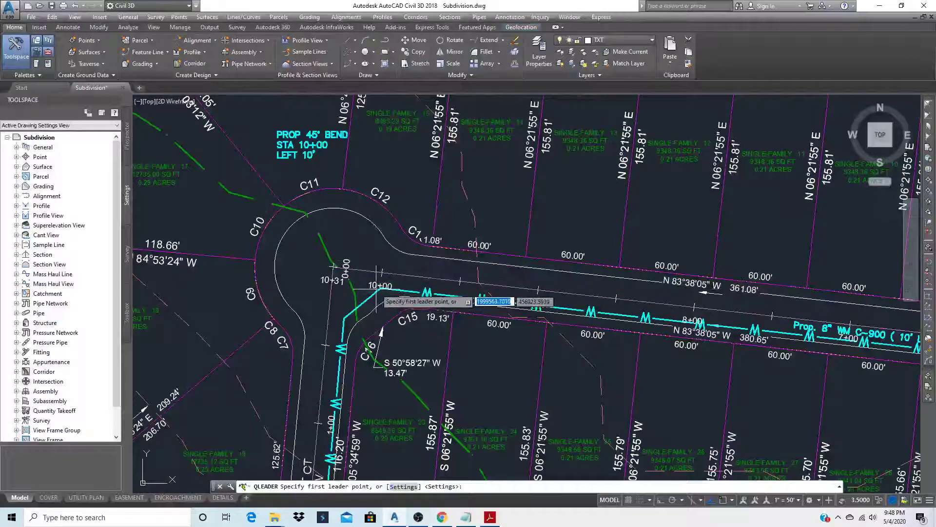
{"action": "left_click", "coordinate": [380, 287]}
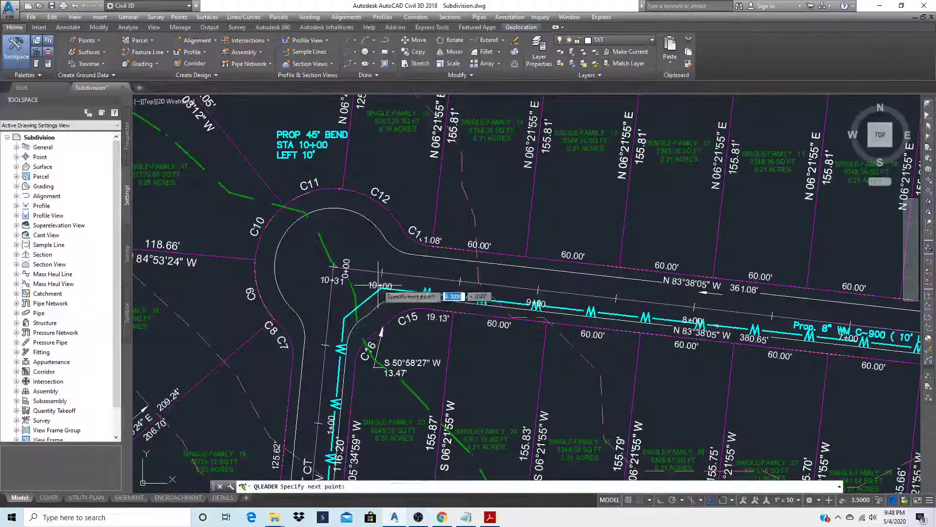
{"action": "left_click", "coordinate": [331, 150]}
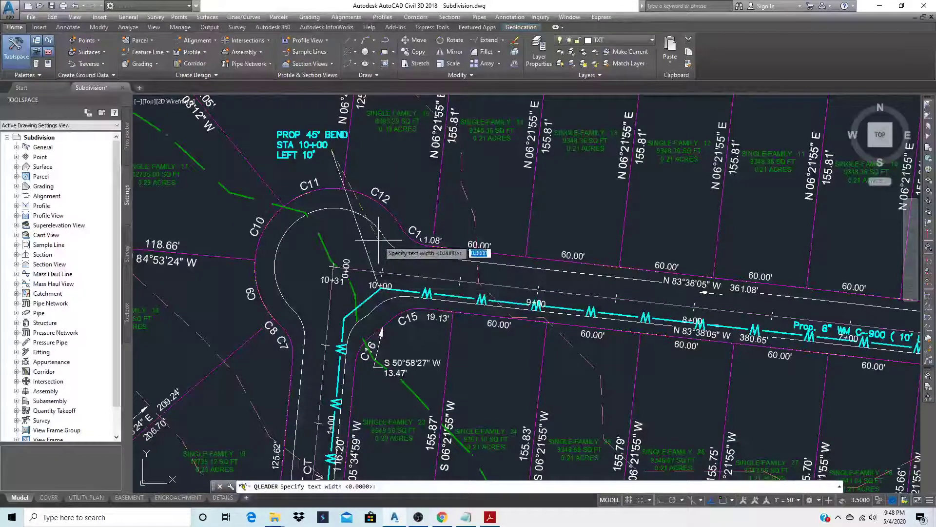
{"action": "key", "text": "Return"}
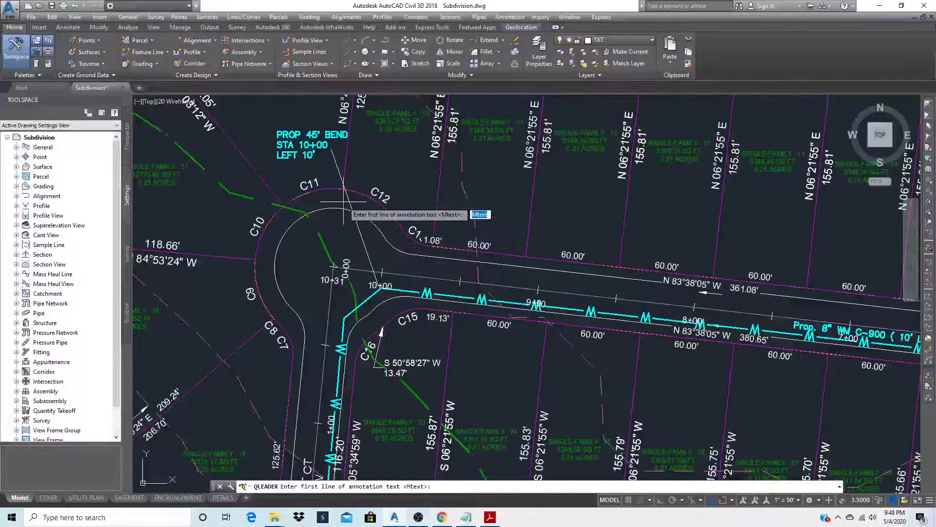
{"action": "key", "text": "Escape"}
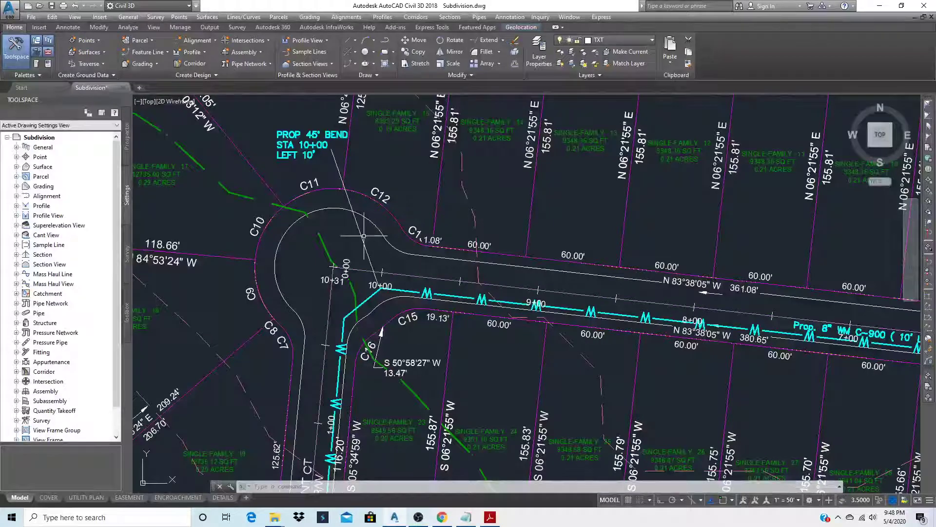
- Copy the three-line "PROP 45° BEND" text to the lot area just west of the cul-de-sac, beside curve C8
{"action": "scroll", "coordinate": [337, 201], "scroll_direction": "down", "scroll_amount": 2}
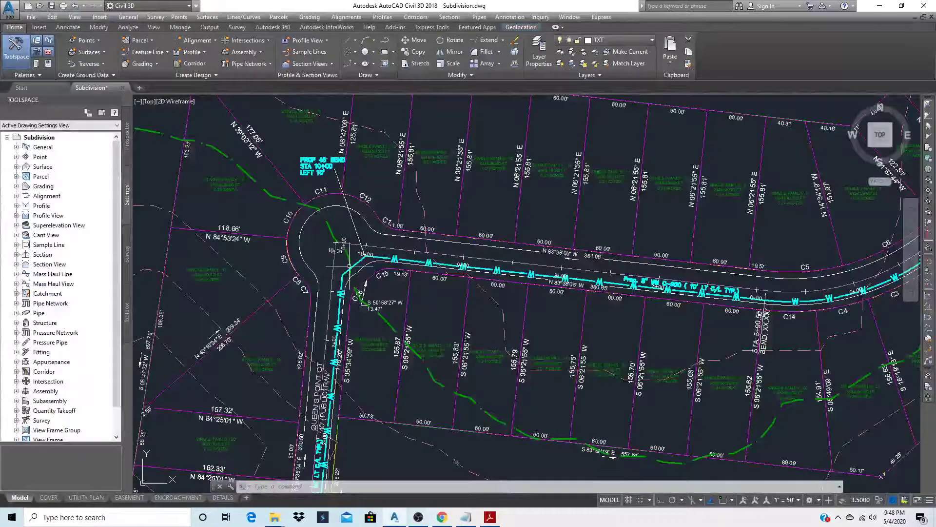
{"action": "type", "text": "co"}
{"action": "key", "text": "Return"}
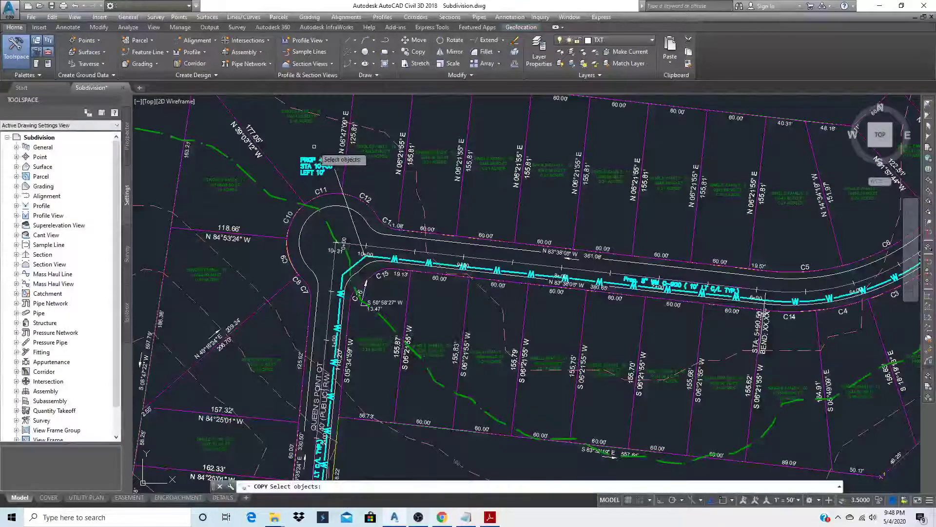
{"action": "left_click", "coordinate": [314, 146]}
{"action": "left_click", "coordinate": [342, 181]}
{"action": "key", "text": "Return"}
{"action": "left_click", "coordinate": [315, 167]}
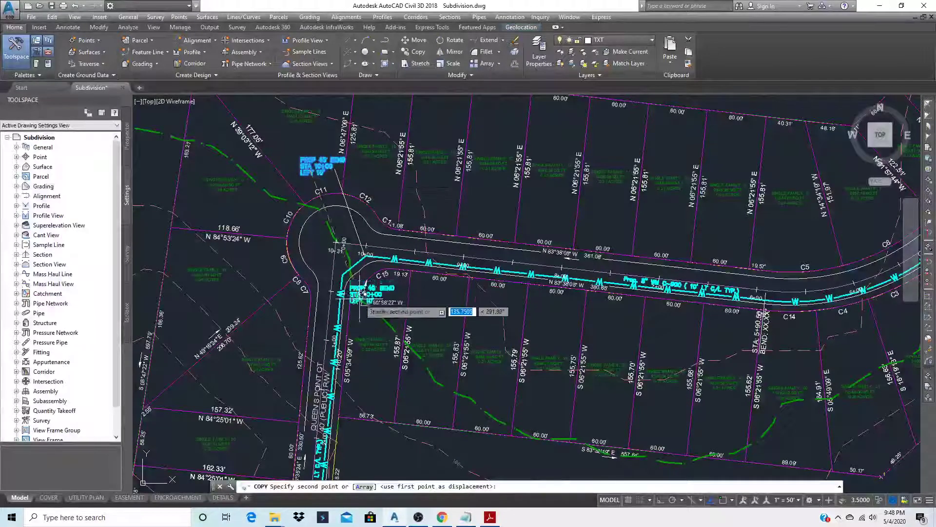
{"action": "scroll", "coordinate": [364, 293], "scroll_direction": "up", "scroll_amount": 4}
{"action": "scroll", "coordinate": [475, 363], "scroll_direction": "down", "scroll_amount": 2}
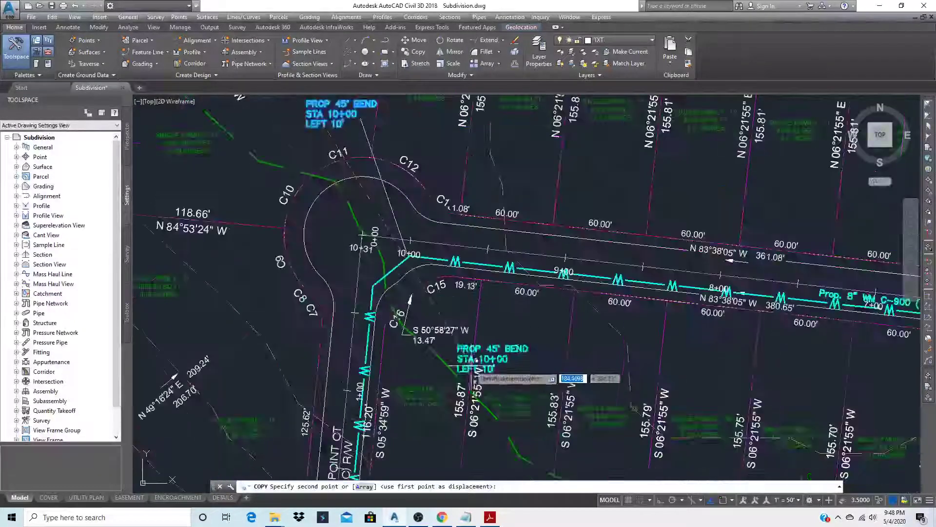
{"action": "scroll", "coordinate": [293, 361], "scroll_direction": "down", "scroll_amount": 2}
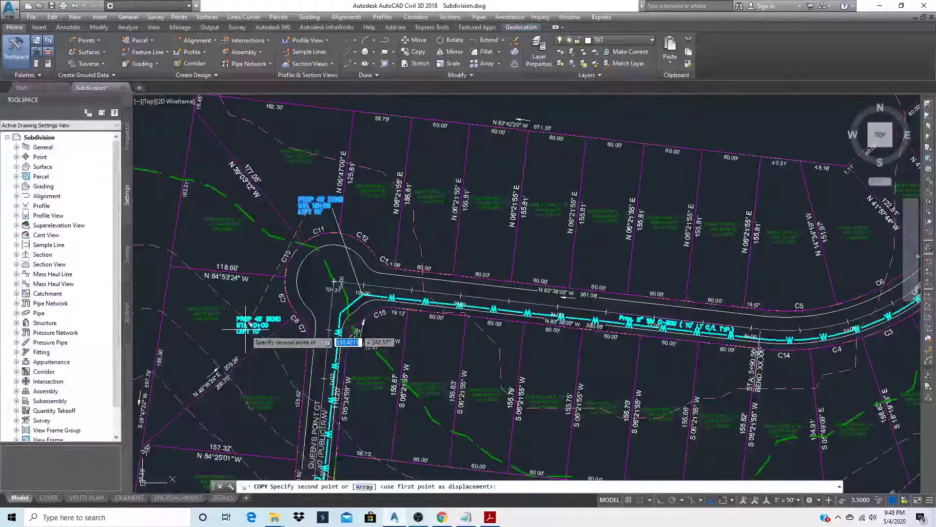
{"action": "left_click", "coordinate": [251, 323]}
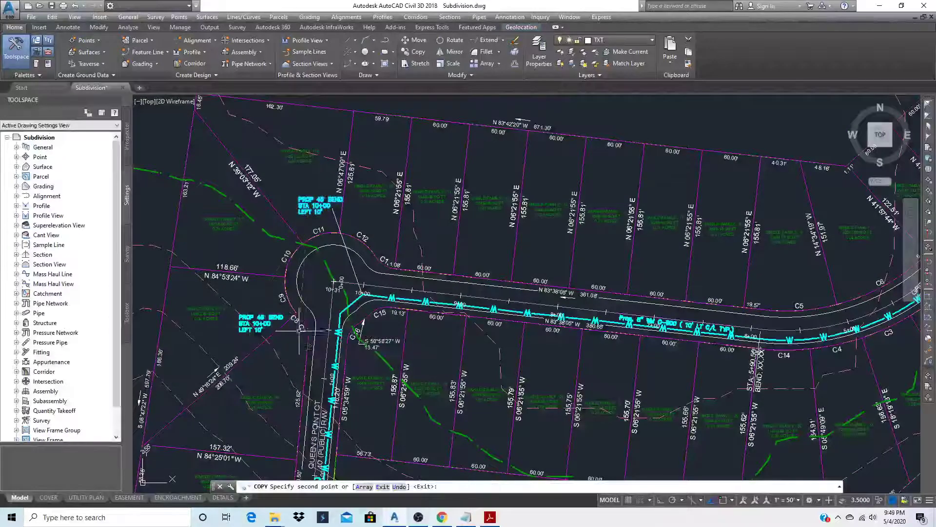
{"action": "key", "text": "Escape"}
- Check the station and offset of the water main's southern 45° bend against the Queens Pointe Road alignment using a station-offset label and endpoint snap
{"action": "scroll", "coordinate": [359, 312], "scroll_direction": "up", "scroll_amount": 3}
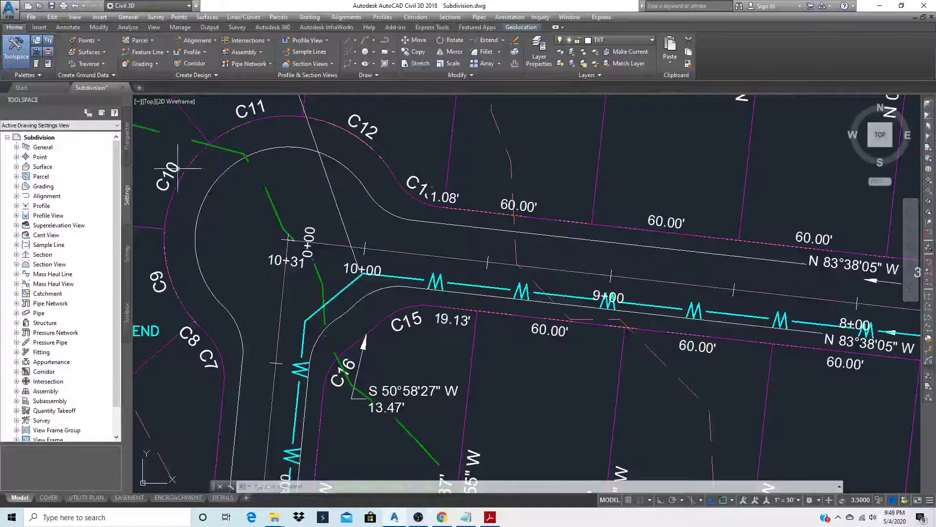
{"action": "left_click", "coordinate": [67, 27]}
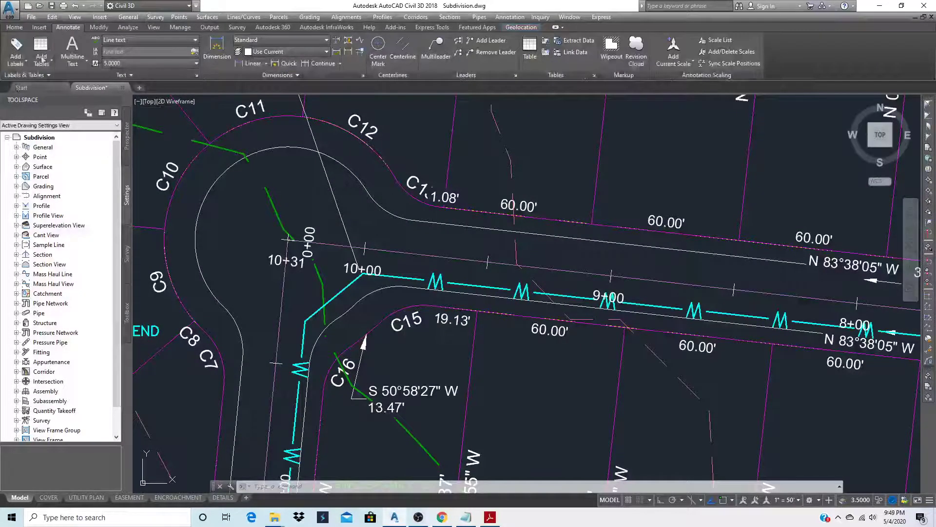
{"action": "left_click", "coordinate": [18, 65]}
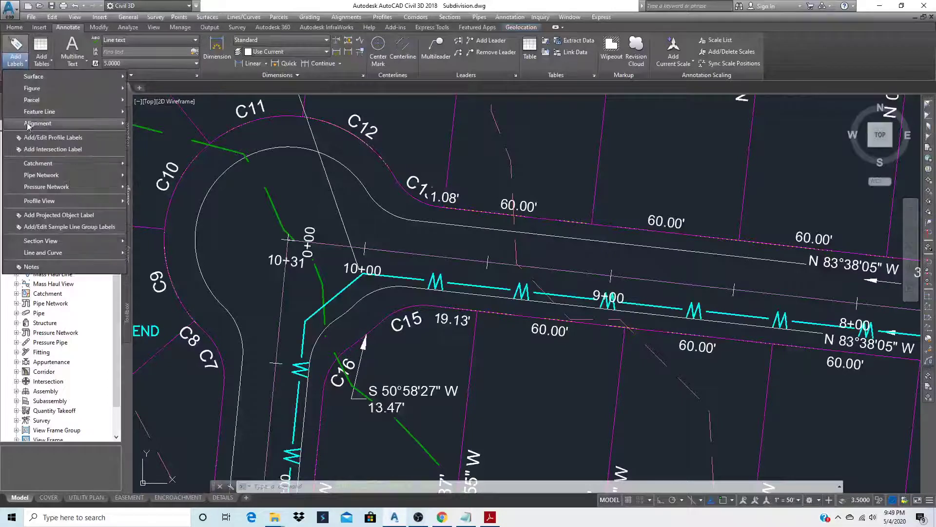
{"action": "mouse_move", "coordinate": [34, 124]}
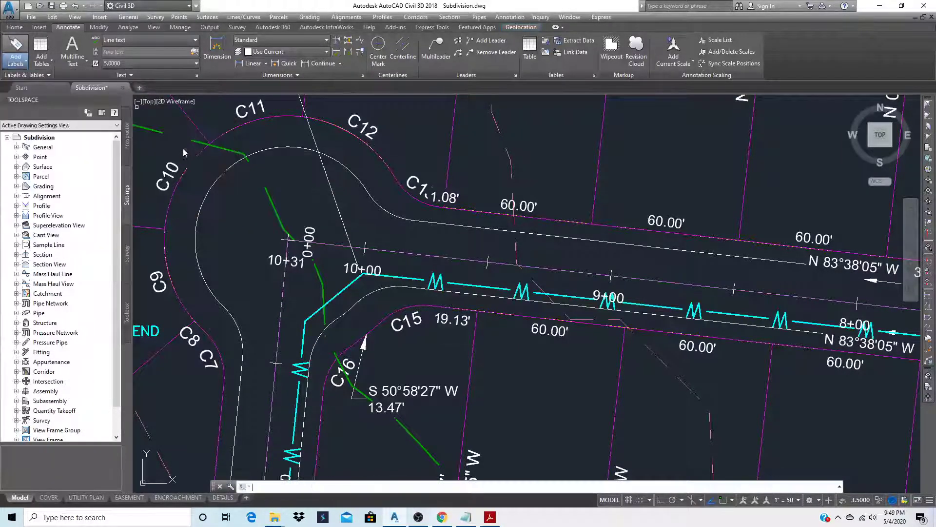
{"action": "left_click", "coordinate": [184, 148]}
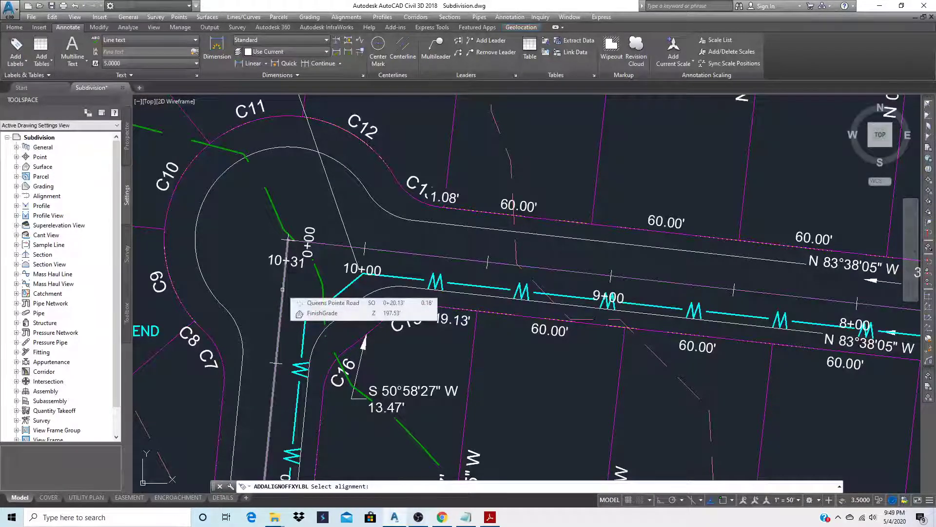
{"action": "left_click", "coordinate": [283, 289]}
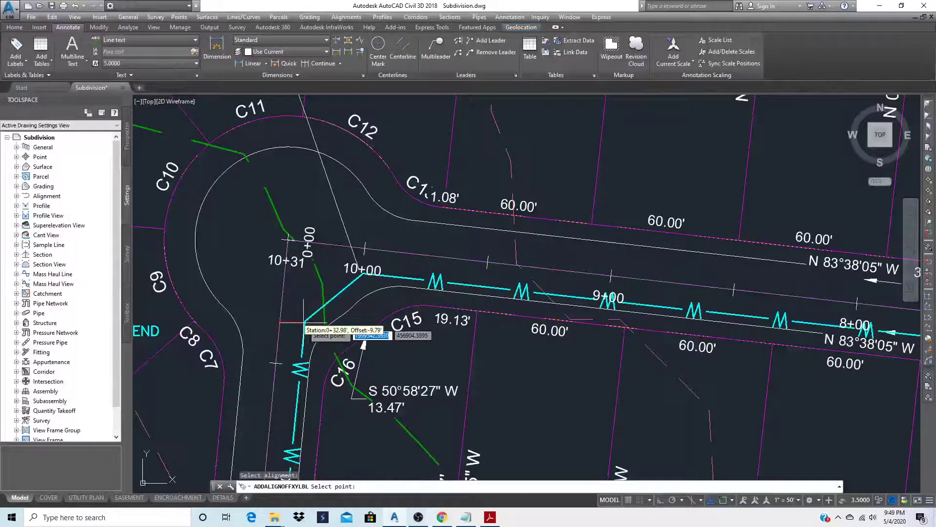
{"action": "scroll", "coordinate": [307, 324], "scroll_direction": "up", "scroll_amount": 4}
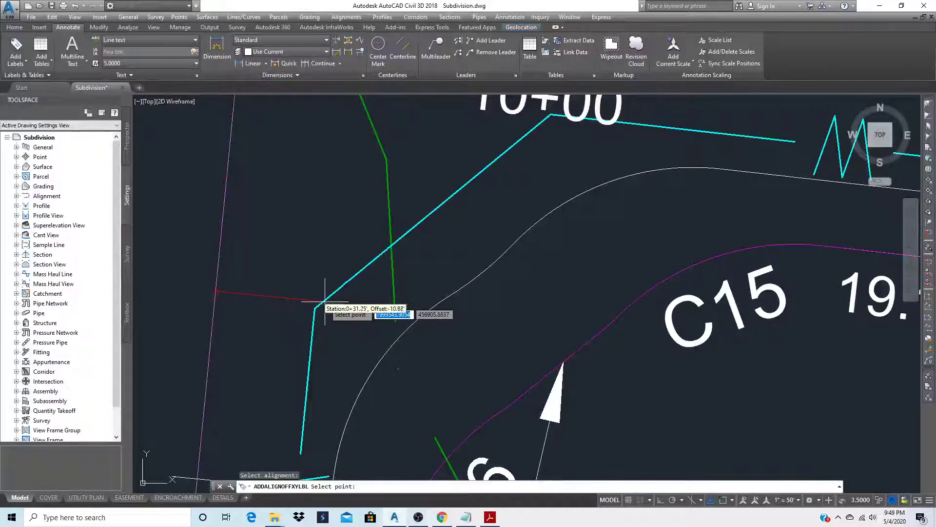
{"action": "key", "text": "F3"}
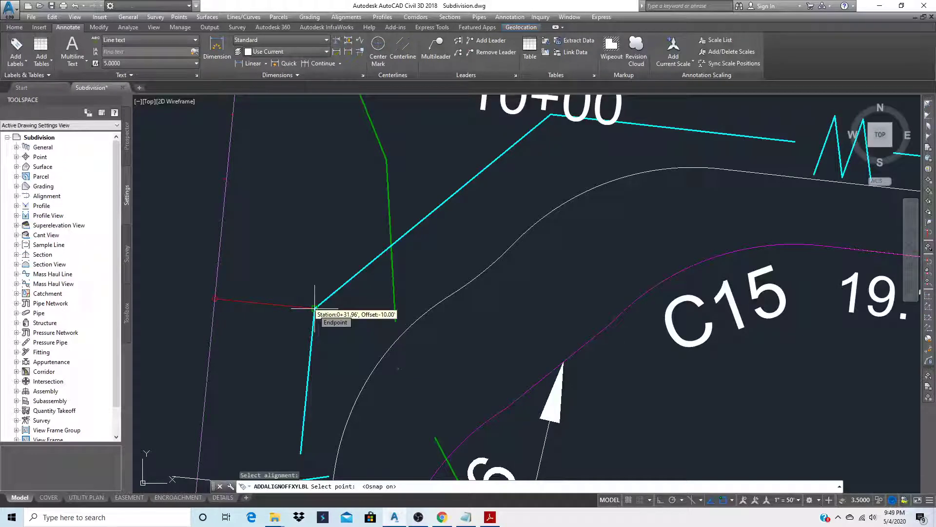
{"action": "key", "text": "Escape"}
{"action": "scroll", "coordinate": [361, 273], "scroll_direction": "down", "scroll_amount": 6}
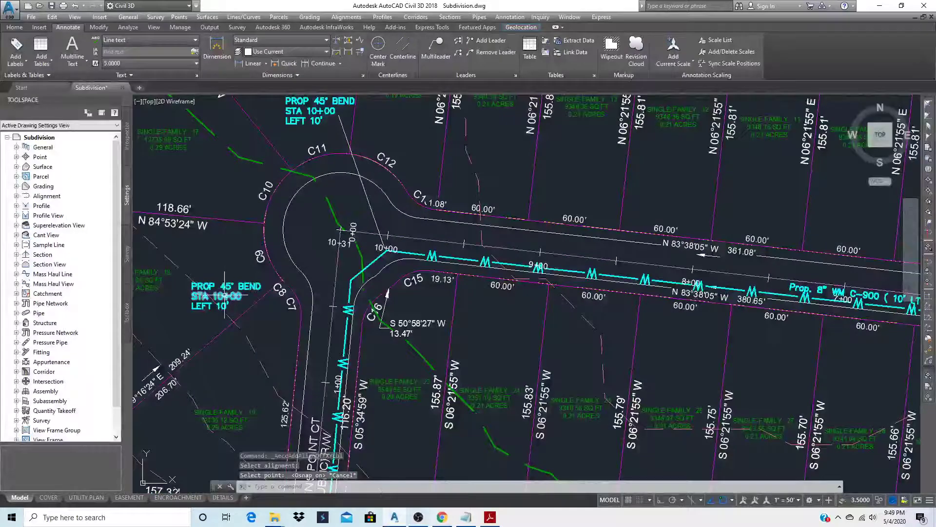
- Change the station line of the copied bend text to "STA 0+32"
{"action": "left_click", "coordinate": [229, 289]}
{"action": "double_click", "coordinate": [215, 295]}
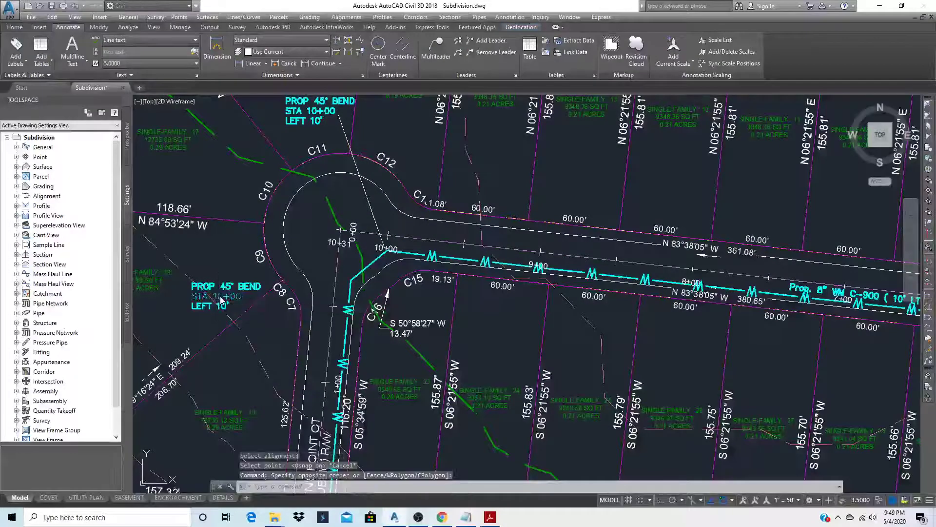
{"action": "left_click", "coordinate": [214, 295]}
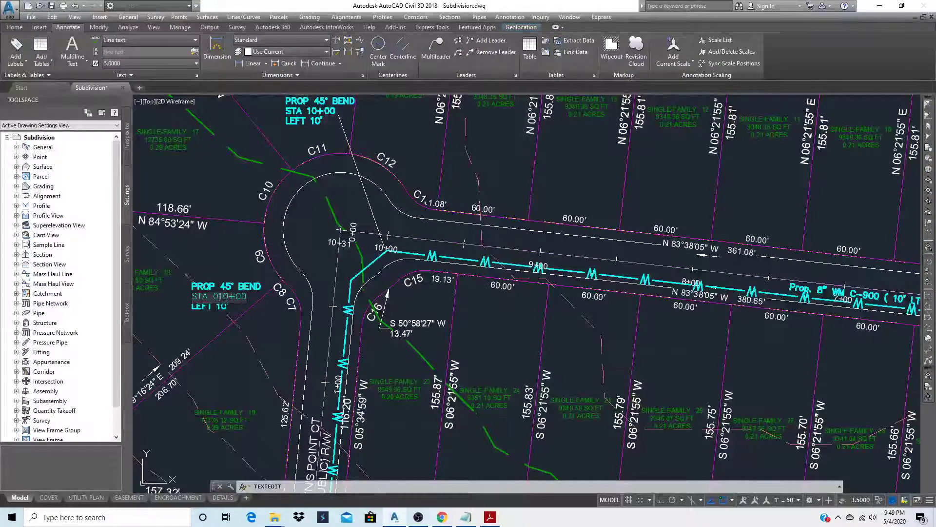
{"action": "type", "text": "0+32"}
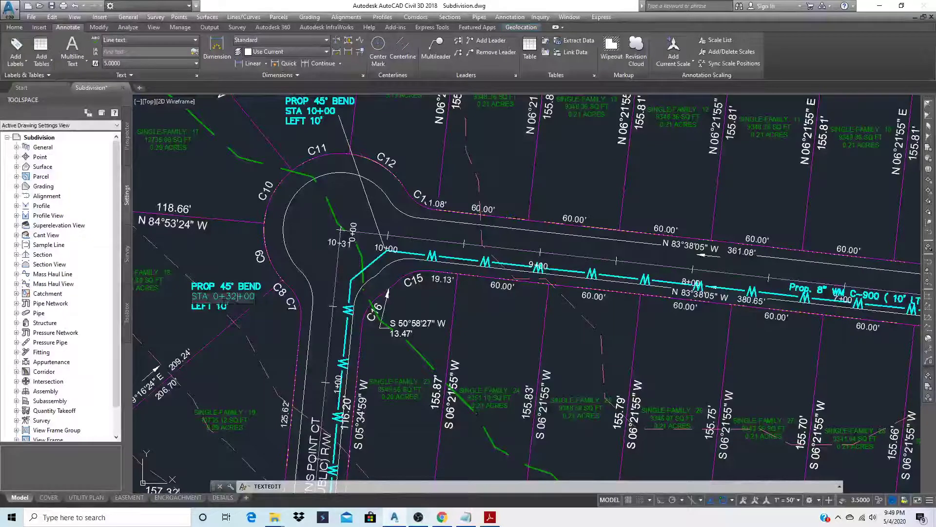
{"action": "key", "text": "Return"}
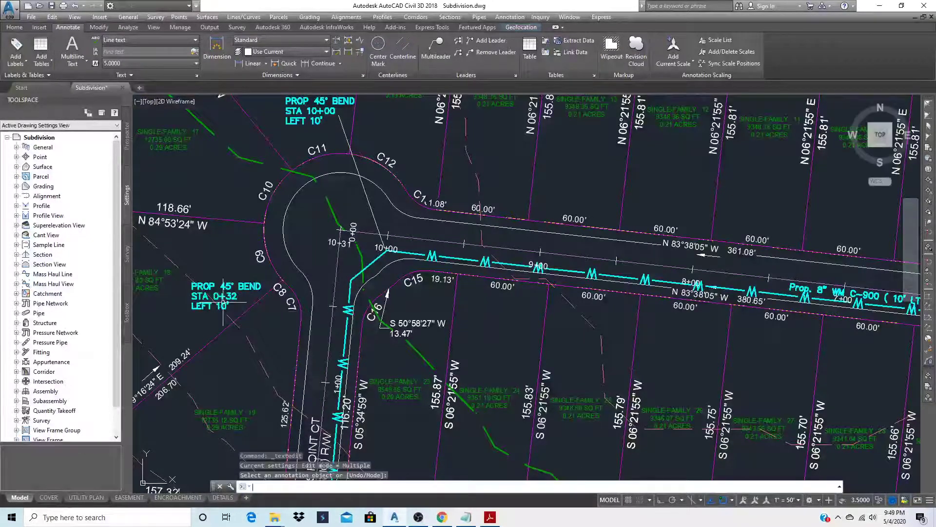
- Draw a quick leader without annotation from the southern water main bend to the copied bend text west of the cul-de-sac
{"action": "type", "text": "L"}
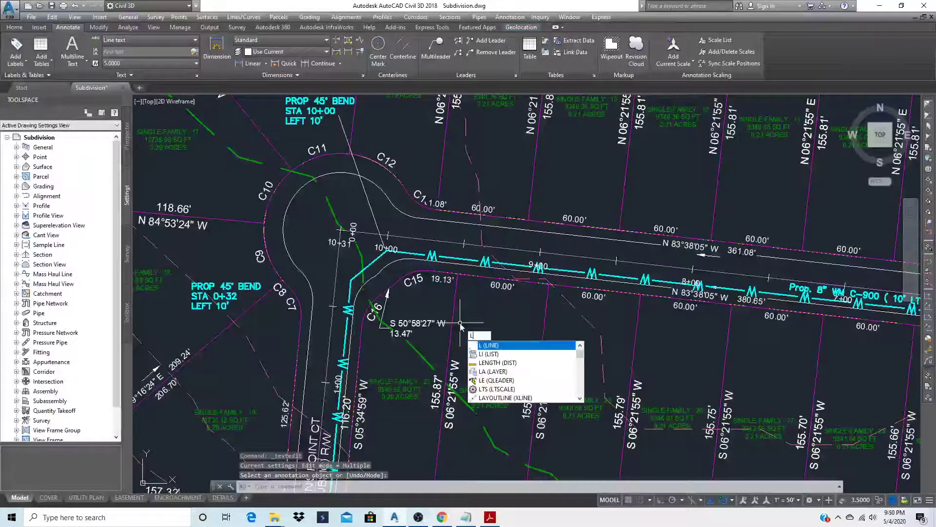
{"action": "type", "text": "E"}
{"action": "right_click", "coordinate": [507, 346]}
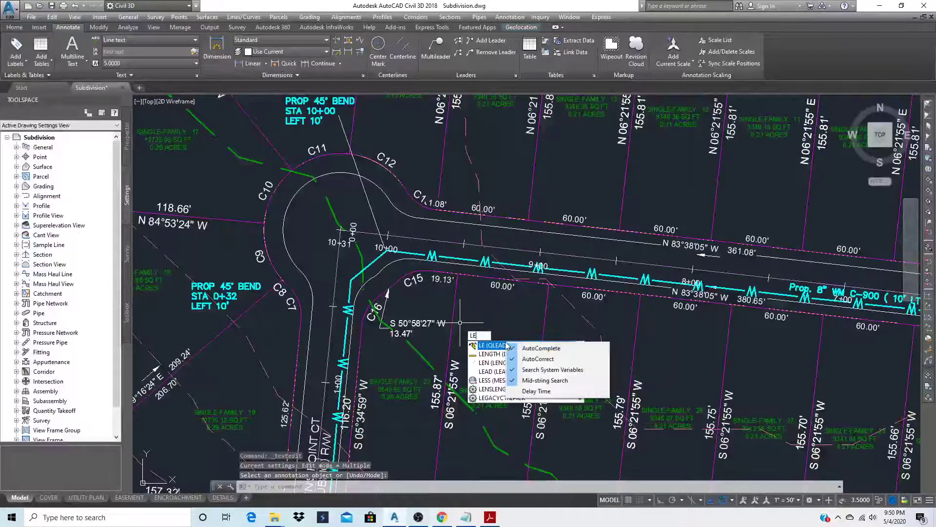
{"action": "left_click", "coordinate": [493, 345]}
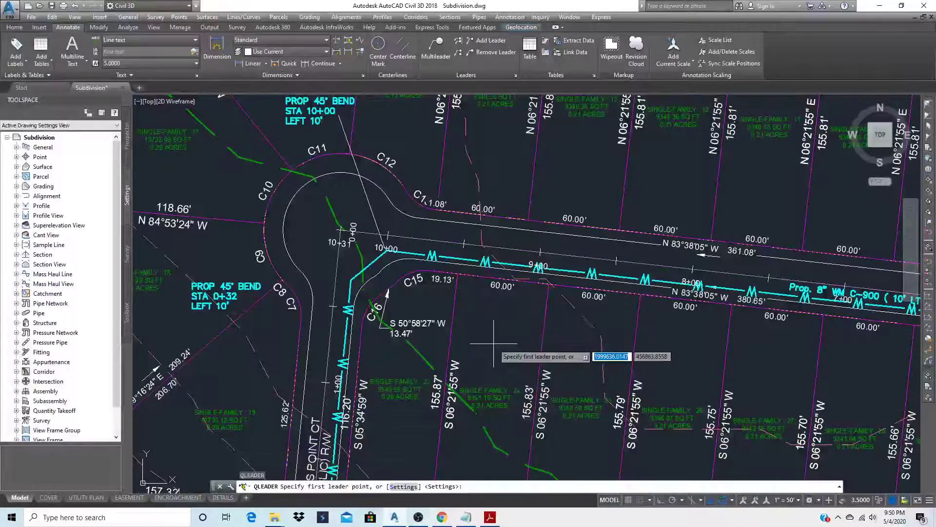
{"action": "right_click", "coordinate": [495, 343]}
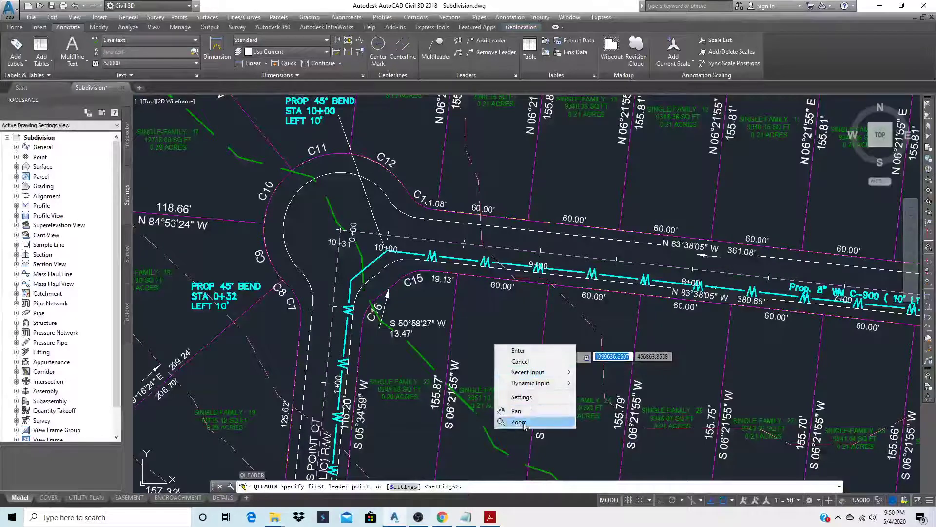
{"action": "left_click", "coordinate": [521, 397]}
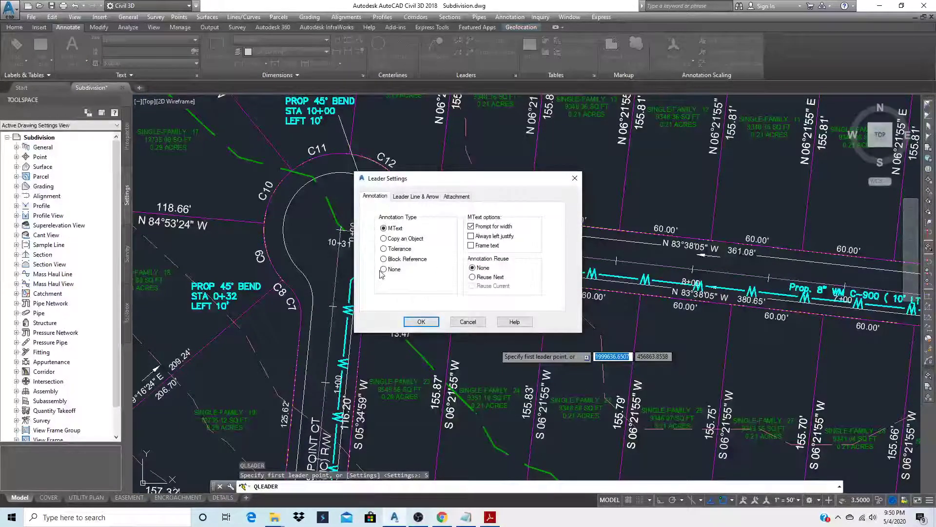
{"action": "left_click", "coordinate": [420, 322]}
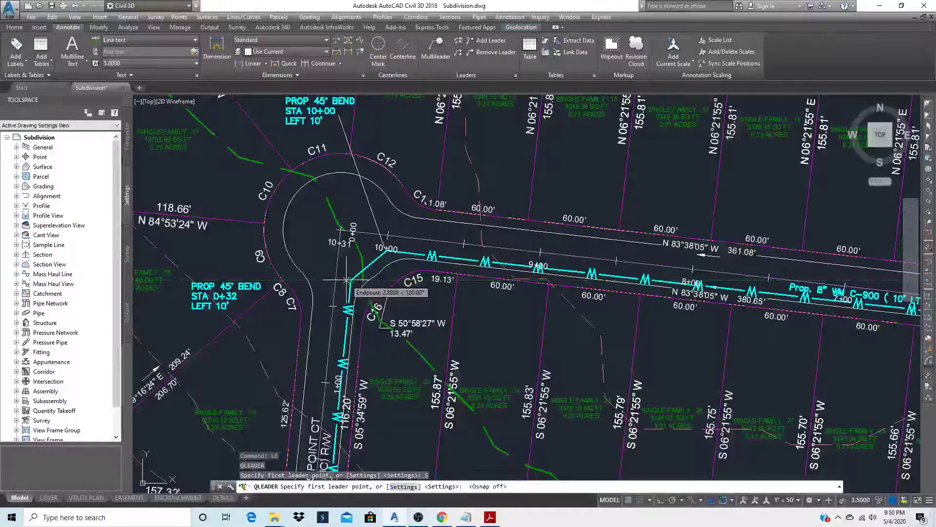
{"action": "key", "text": "F3"}
{"action": "left_click", "coordinate": [349, 281]}
{"action": "left_click", "coordinate": [251, 294]}
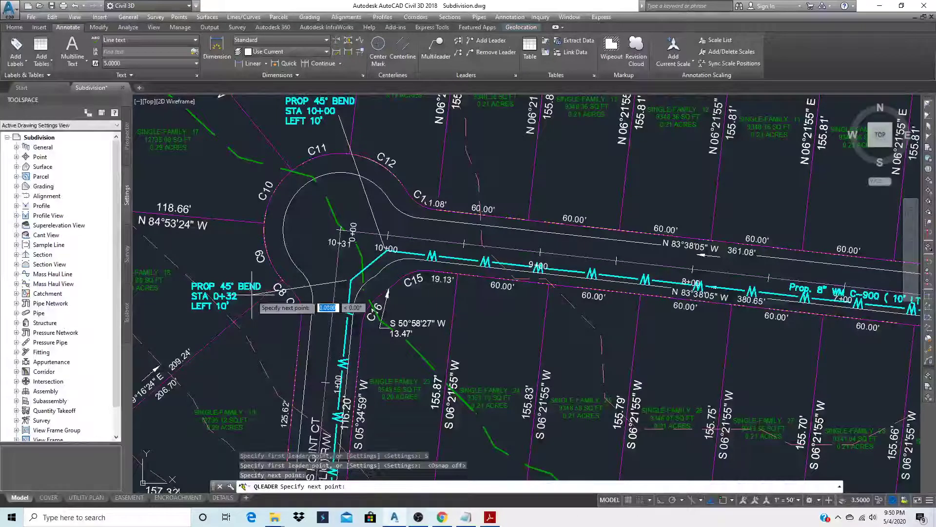
{"action": "key", "text": "Return"}
{"action": "scroll", "coordinate": [246, 256], "scroll_direction": "down", "scroll_amount": 4}
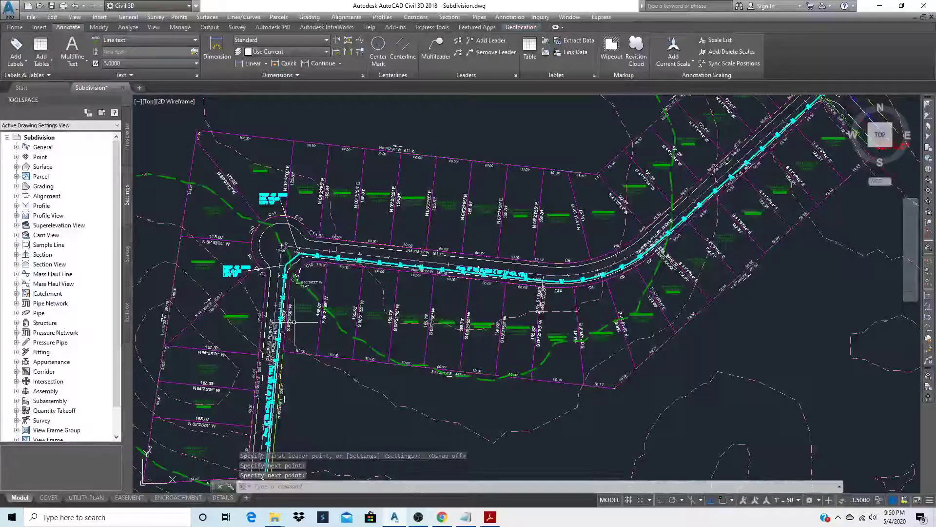
{"action": "scroll", "coordinate": [294, 322], "scroll_direction": "down", "scroll_amount": 3}
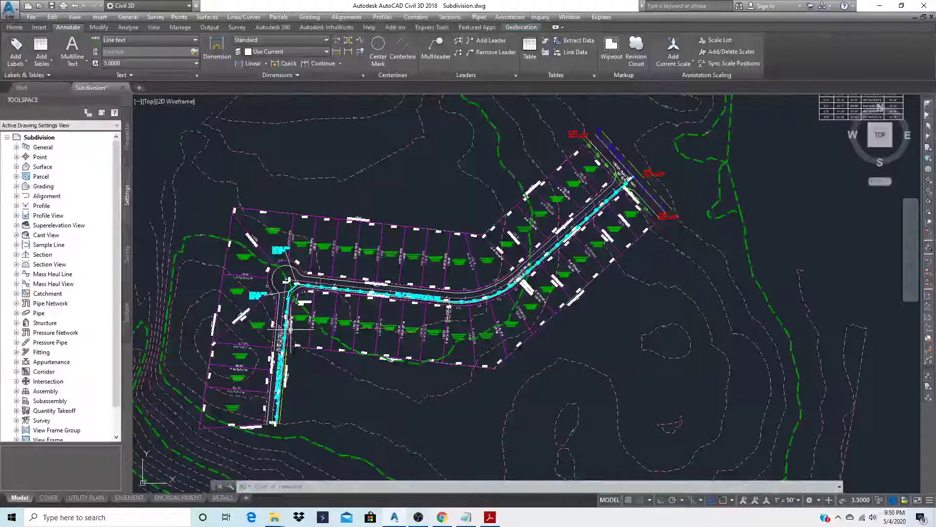
{"action": "mouse_move", "coordinate": [303, 339]}
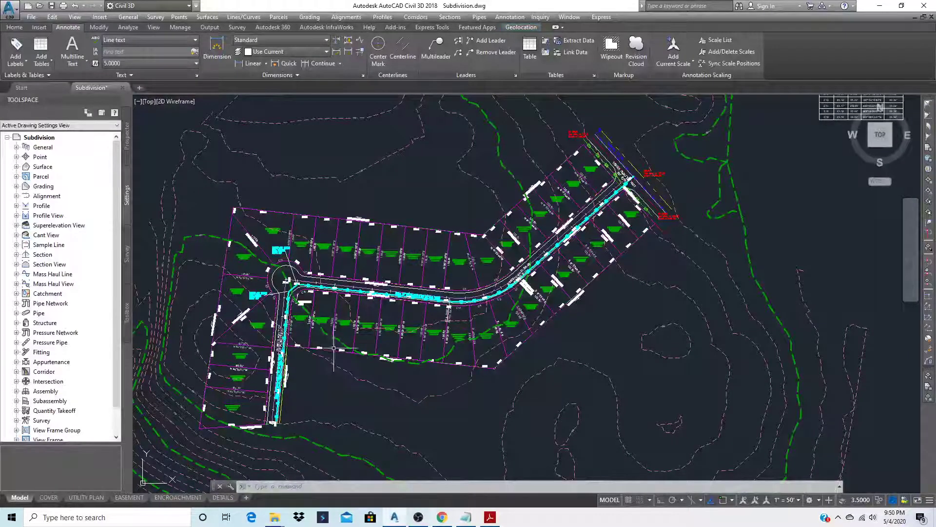
{"action": "scroll", "coordinate": [317, 320], "scroll_direction": "up", "scroll_amount": 4}
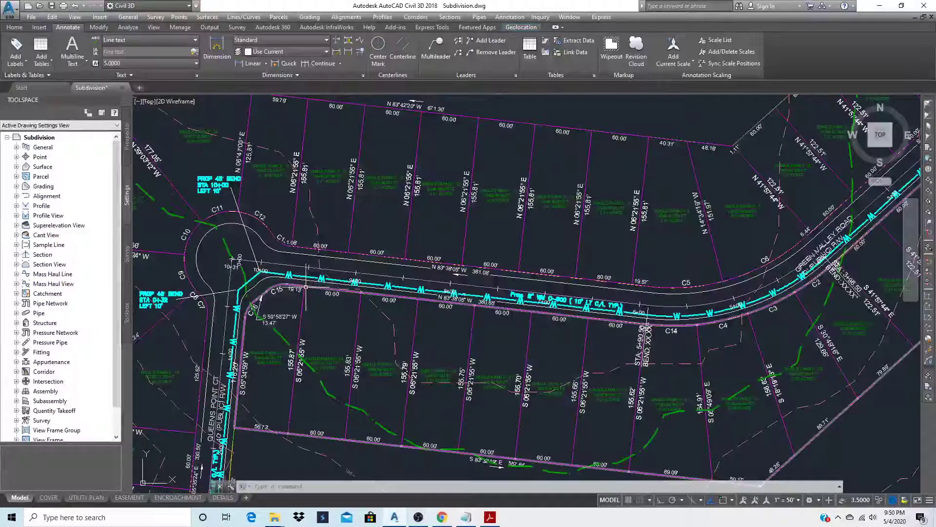
{"action": "mouse_move", "coordinate": [305, 287]}
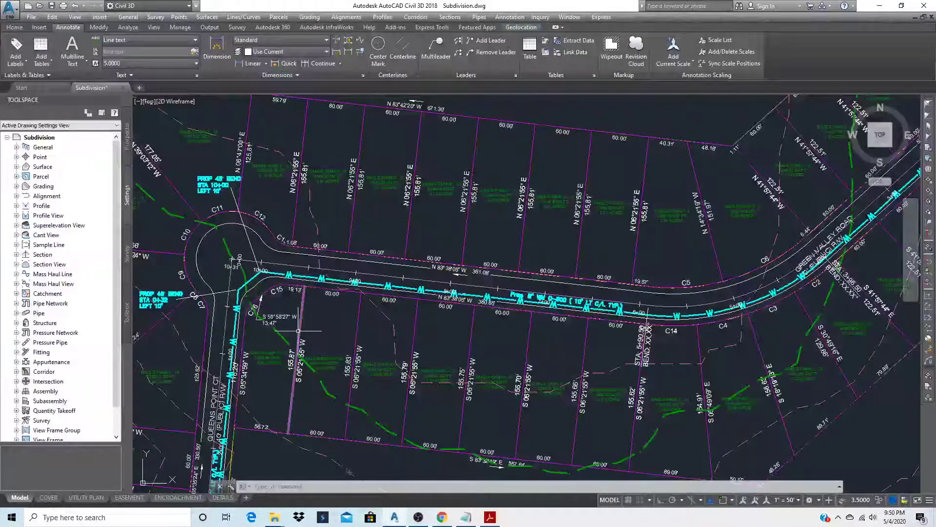
{"action": "scroll", "coordinate": [298, 331], "scroll_direction": "down", "scroll_amount": 5}
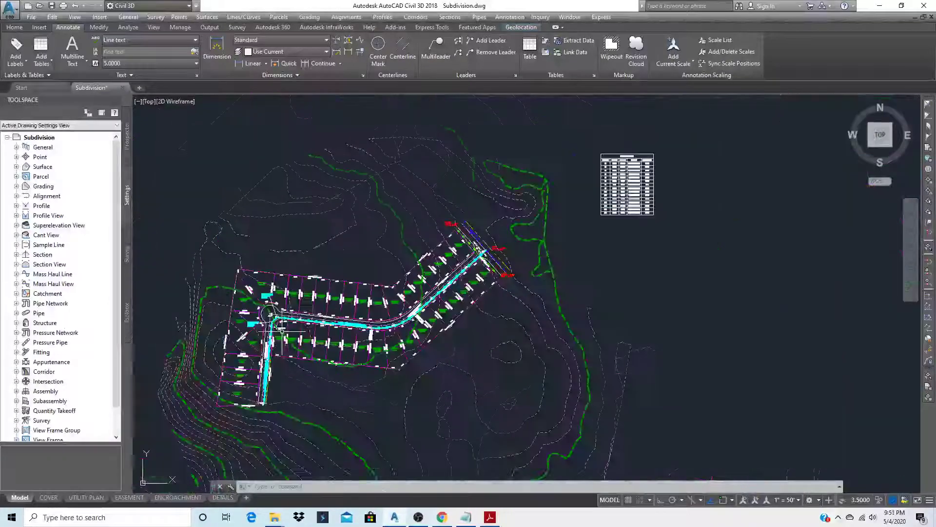
- Draw a circle of radius 1000 centred on the blue symbol at the northwest end of Fisher Road's existing water main
{"action": "scroll", "coordinate": [552, 219], "scroll_direction": "up", "scroll_amount": 9}
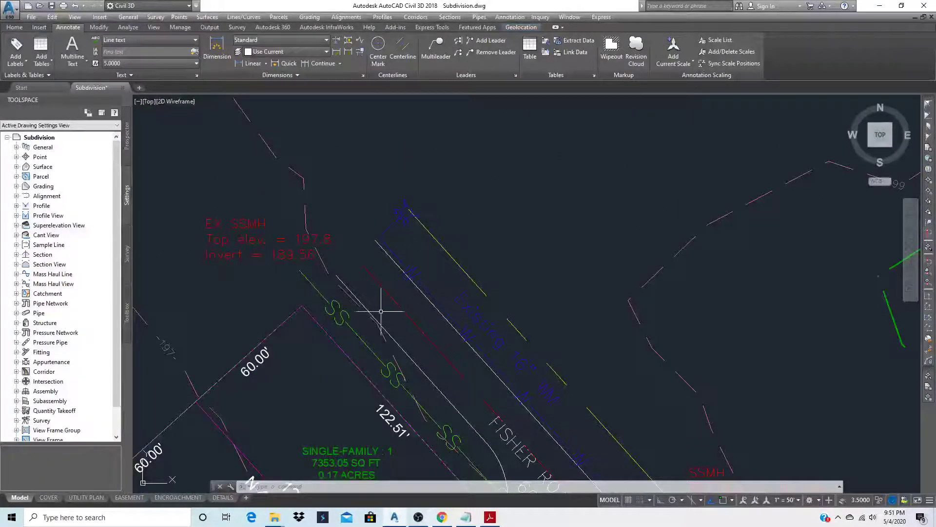
{"action": "mouse_move", "coordinate": [382, 310]}
{"action": "type", "text": "c"}
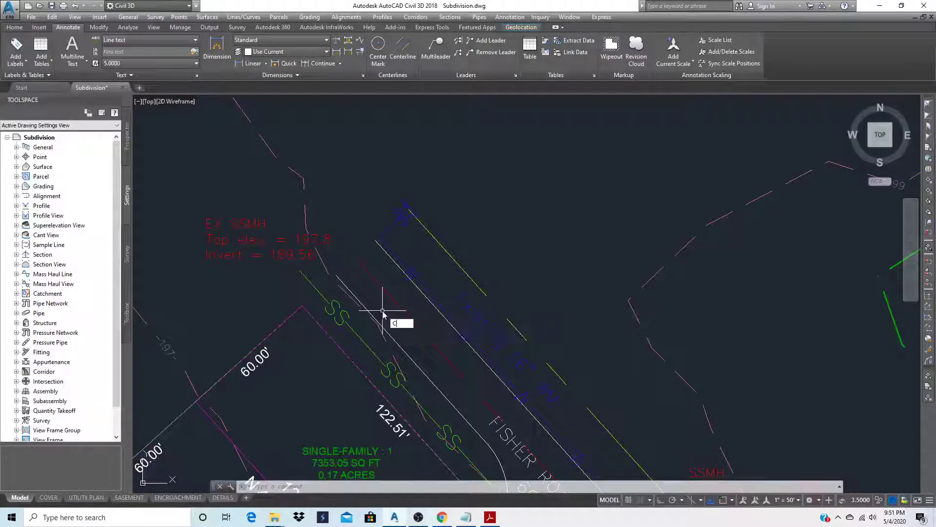
{"action": "key", "text": "Return"}
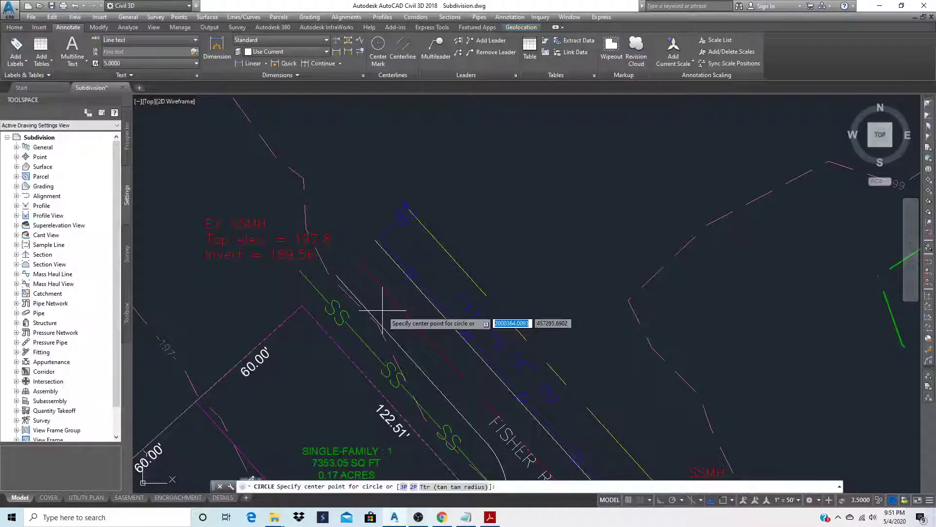
{"action": "key", "text": "F3"}
{"action": "left_click", "coordinate": [406, 212]}
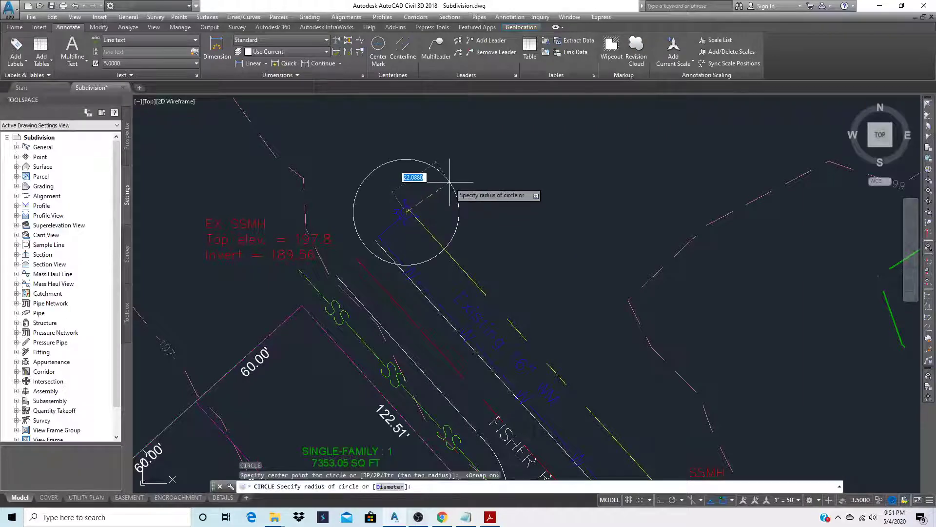
{"action": "type", "text": "1000"}
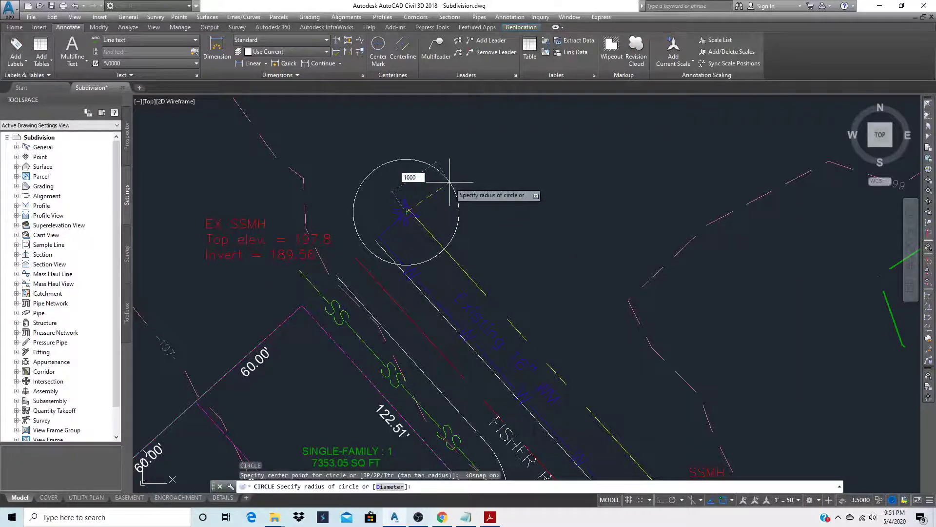
{"action": "key", "text": "Return"}
{"action": "scroll", "coordinate": [676, 180], "scroll_direction": "down", "scroll_amount": 5}
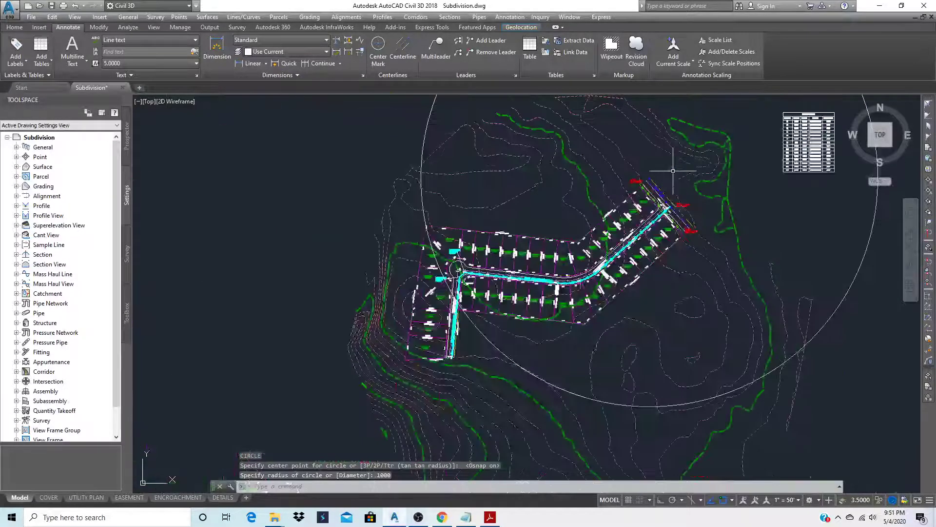
- Examine where the large circle passes the cul-de-sac and how the proposed water main runs along Green Valley Road
{"action": "scroll", "coordinate": [492, 295], "scroll_direction": "up", "scroll_amount": 4}
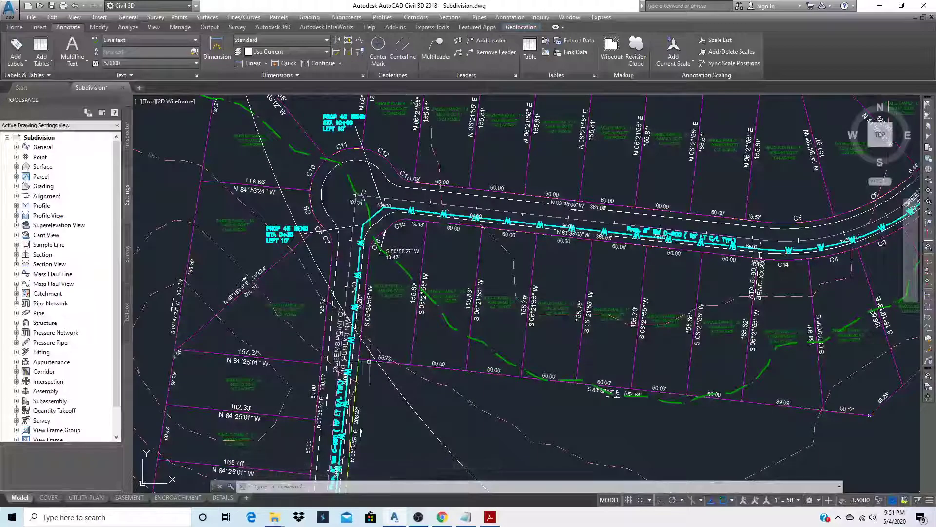
{"action": "scroll", "coordinate": [319, 325], "scroll_direction": "down", "scroll_amount": 2}
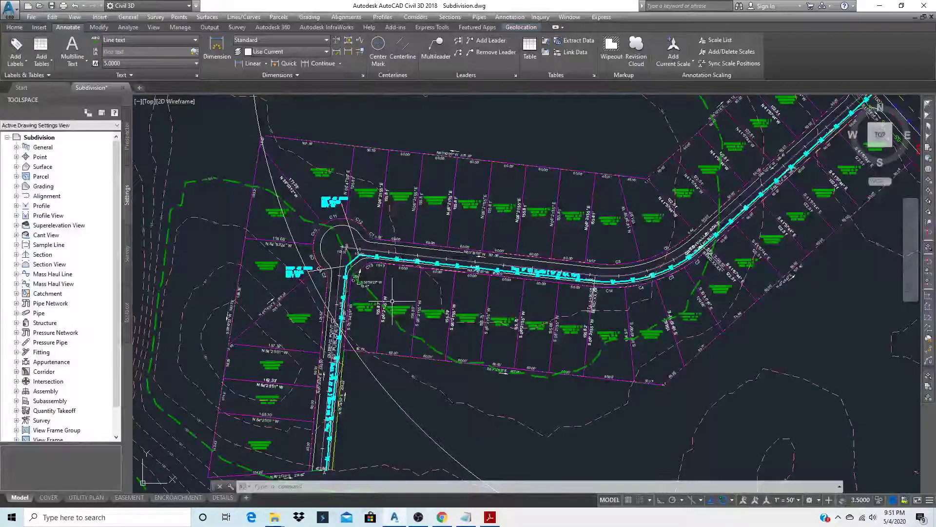
{"action": "scroll", "coordinate": [393, 297], "scroll_direction": "up", "scroll_amount": 4}
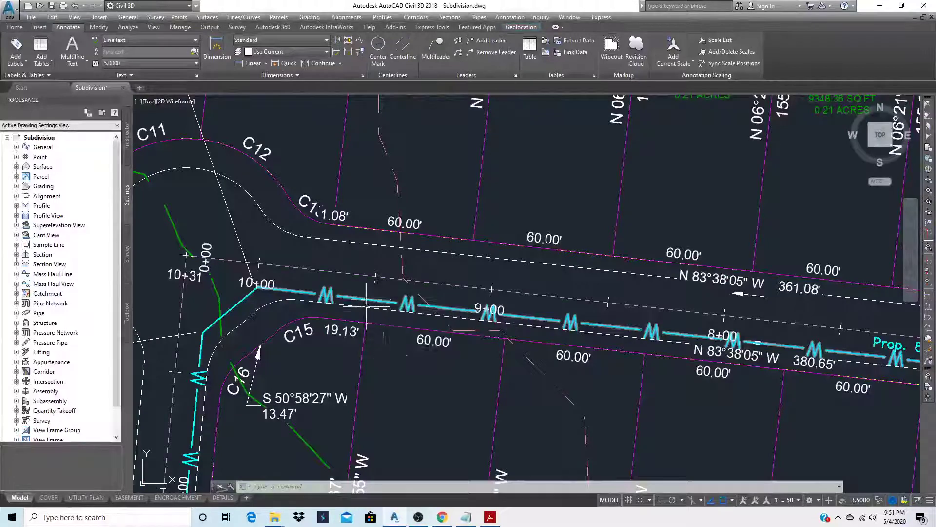
{"action": "mouse_move", "coordinate": [386, 357]}
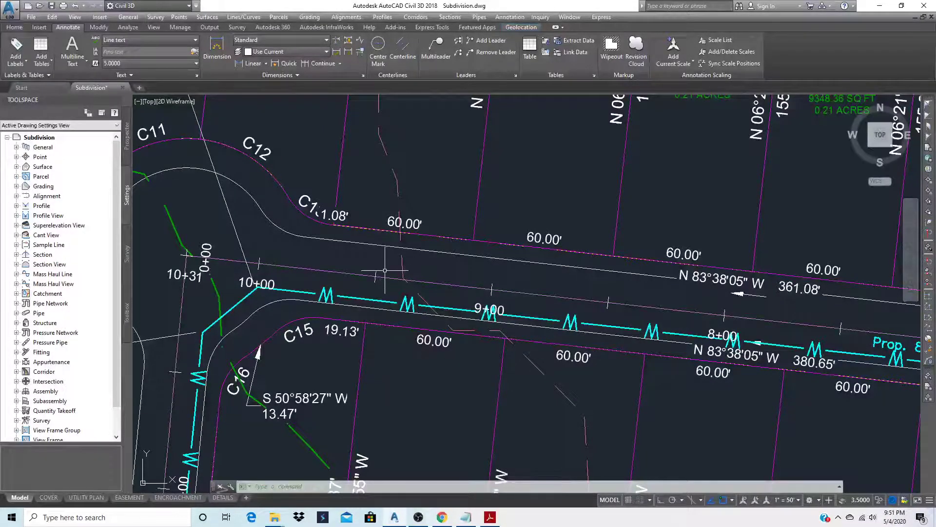
{"action": "scroll", "coordinate": [411, 275], "scroll_direction": "down", "scroll_amount": 2}
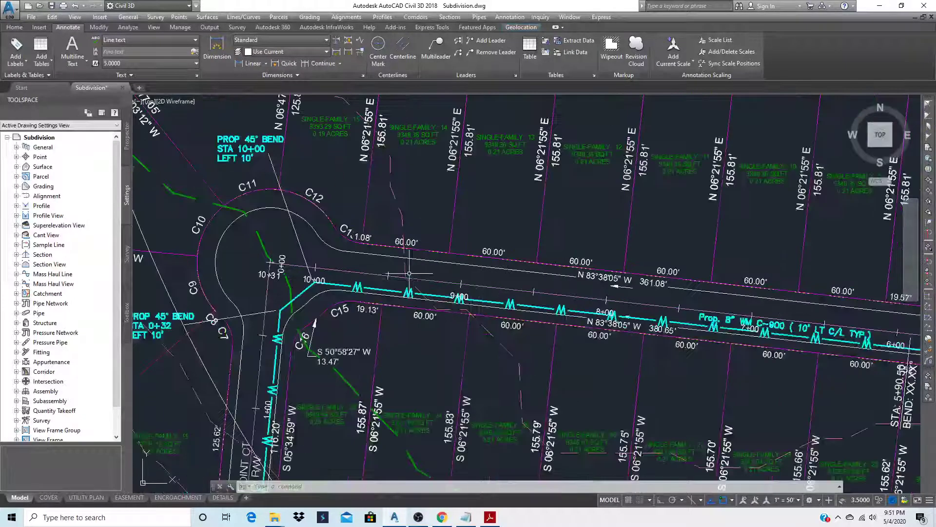
{"action": "scroll", "coordinate": [577, 308], "scroll_direction": "down", "scroll_amount": 8}
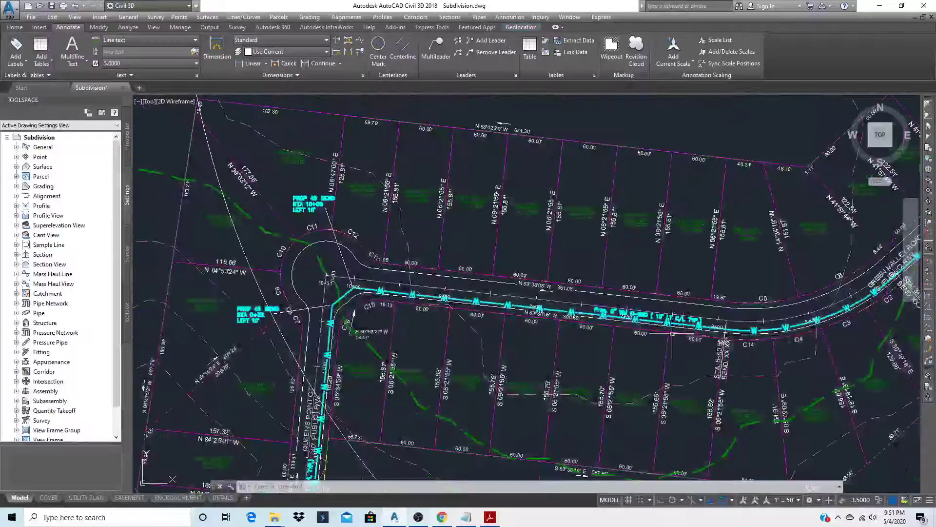
{"action": "scroll", "coordinate": [614, 316], "scroll_direction": "up", "scroll_amount": 9}
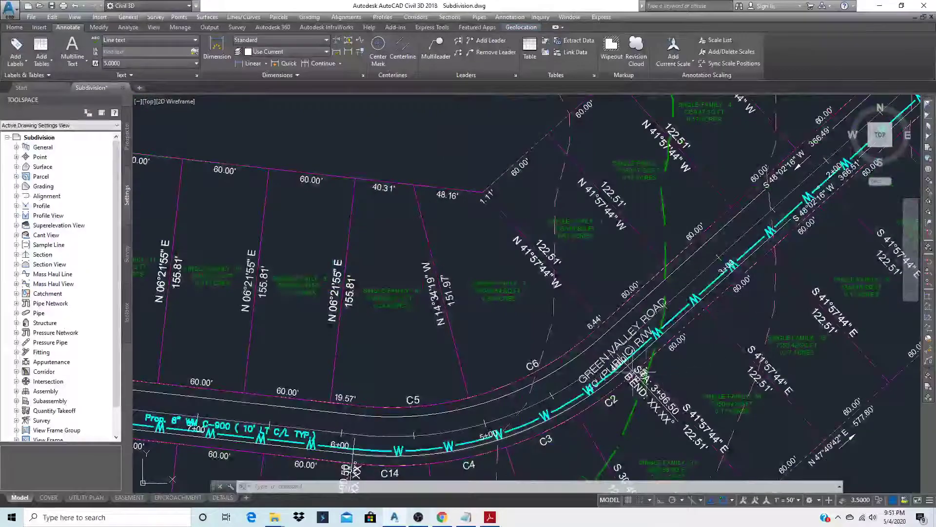
{"action": "scroll", "coordinate": [610, 371], "scroll_direction": "down", "scroll_amount": 5}
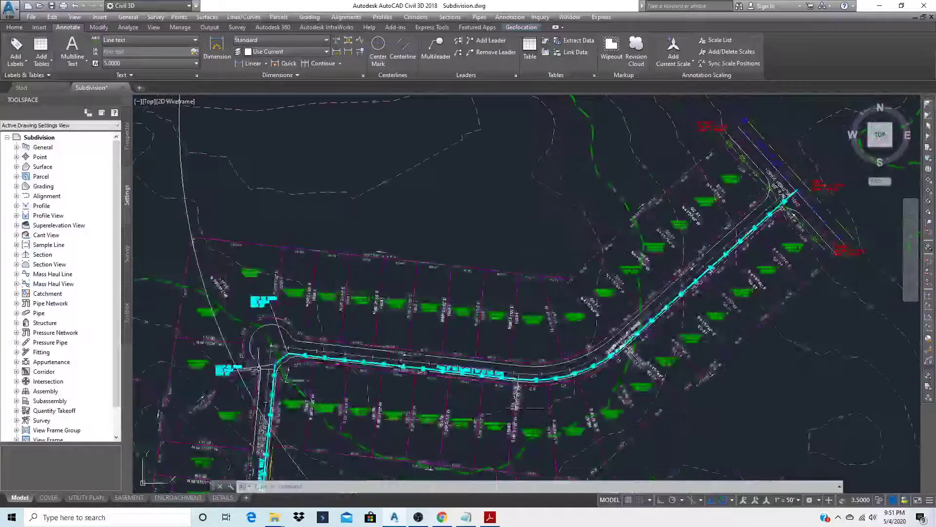
- Offset the Green Valley Road centerline 18.5 to the south near station 9+50
{"action": "scroll", "coordinate": [422, 366], "scroll_direction": "up", "scroll_amount": 6}
{"action": "scroll", "coordinate": [495, 341], "scroll_direction": "up", "scroll_amount": 3}
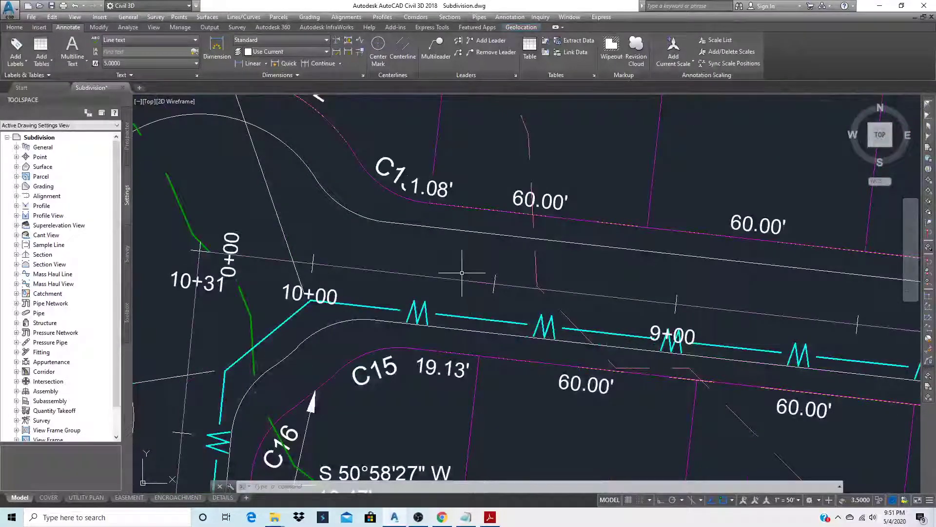
{"action": "type", "text": "o"}
{"action": "key", "text": "Return"}
{"action": "type", "text": "1"}
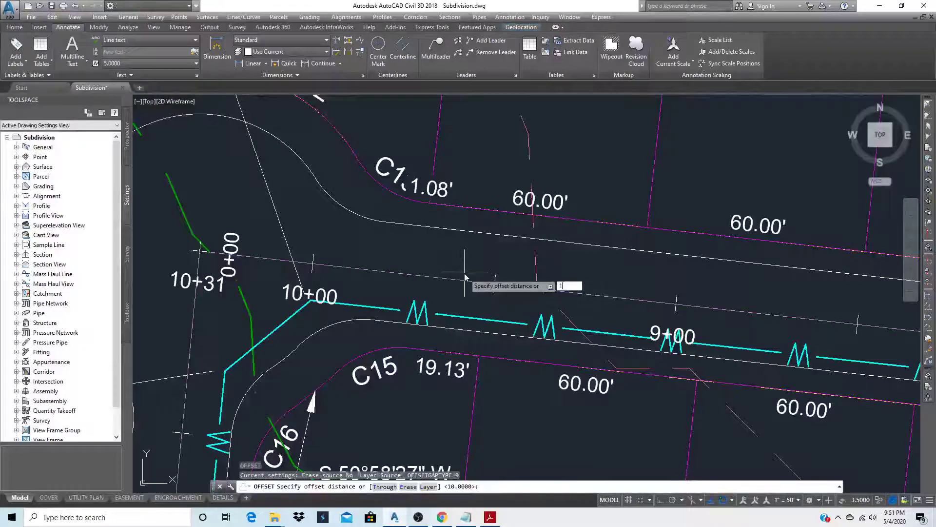
{"action": "type", "text": "8.5"}
{"action": "key", "text": "Return"}
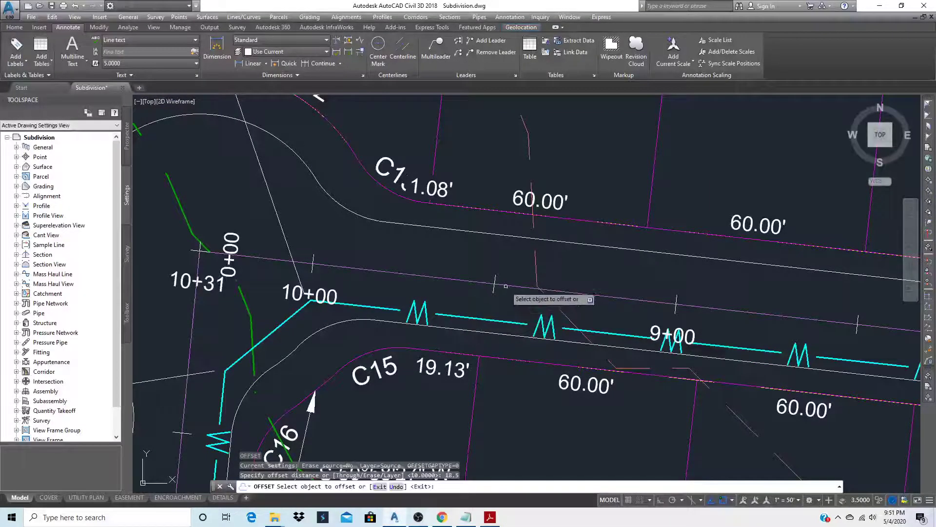
{"action": "left_click", "coordinate": [507, 286]}
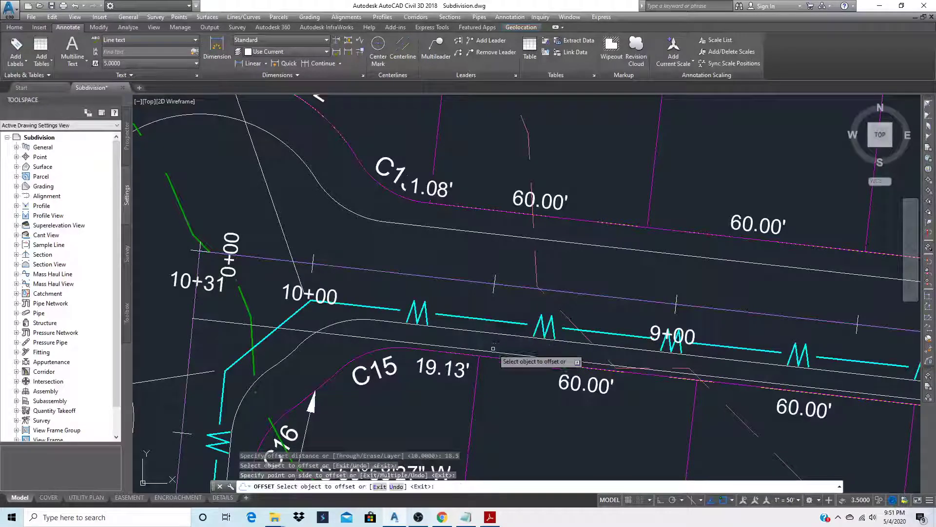
{"action": "key", "text": "Return"}
- Draw a line from the lot corner between the 19.13' and 60.00' frontages perpendicular to the proposed water main
{"action": "scroll", "coordinate": [493, 351], "scroll_direction": "up", "scroll_amount": 4}
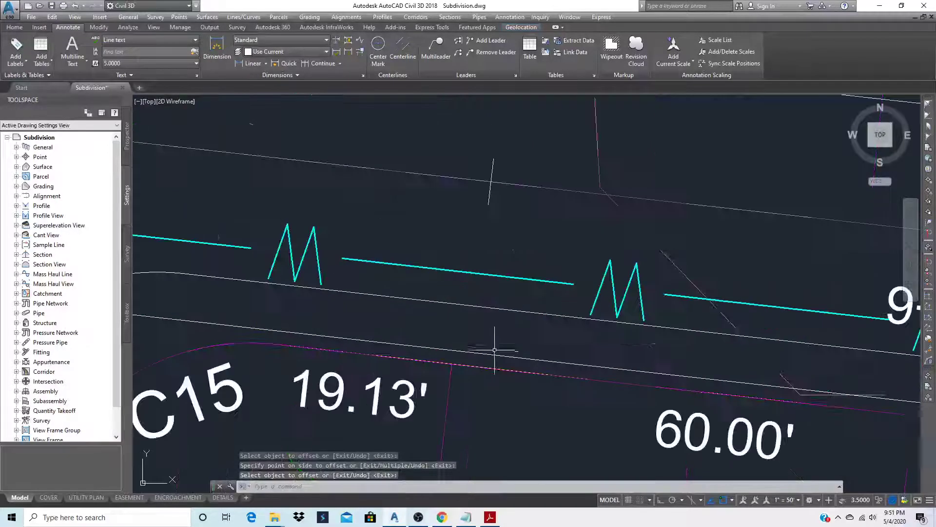
{"action": "type", "text": "l"}
{"action": "key", "text": "Return"}
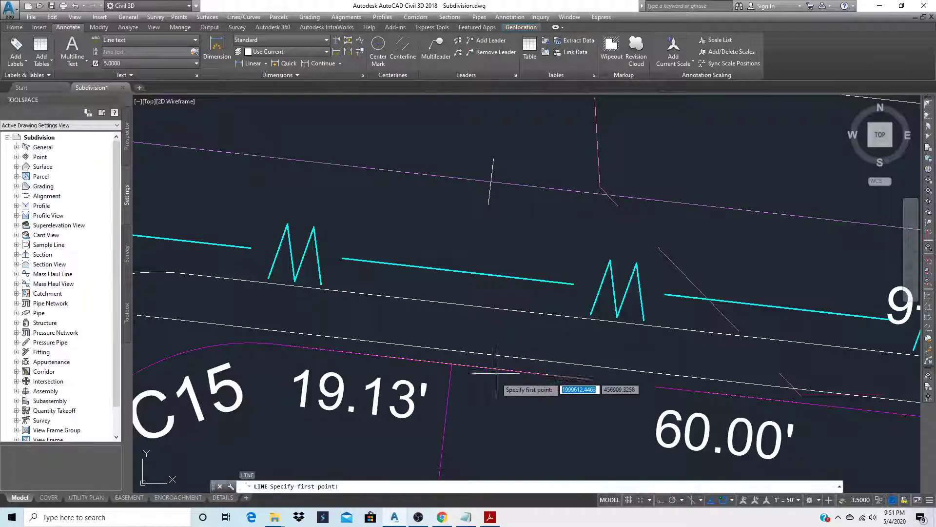
{"action": "left_click", "coordinate": [451, 364]}
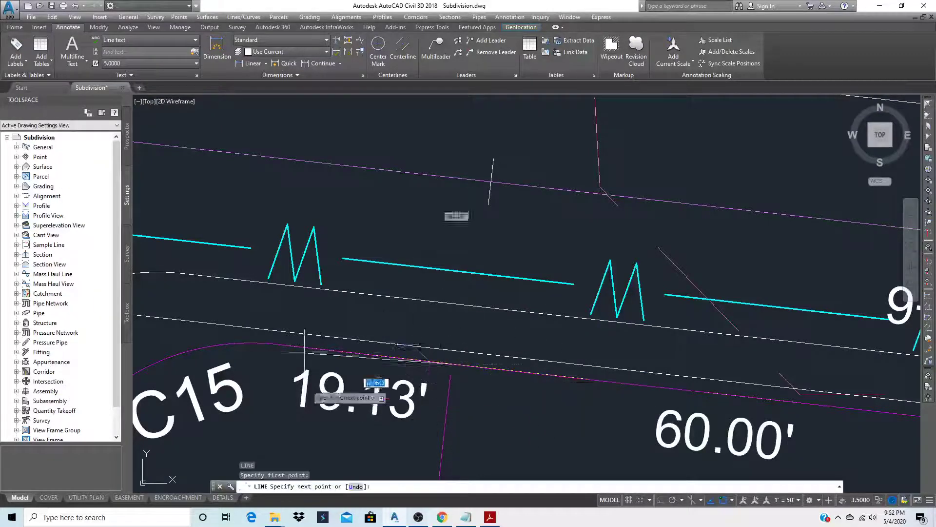
{"action": "right_click", "coordinate": [546, 421], "text": "shift"}
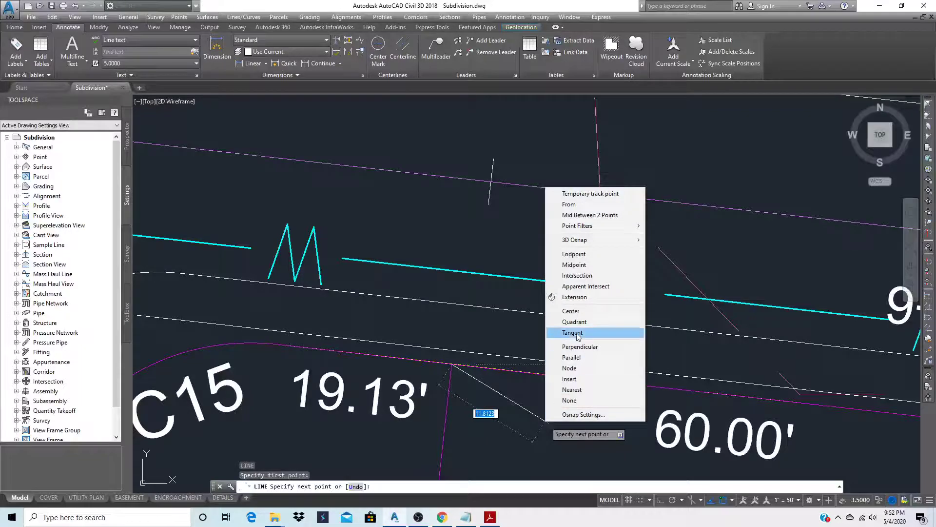
{"action": "left_click", "coordinate": [573, 351]}
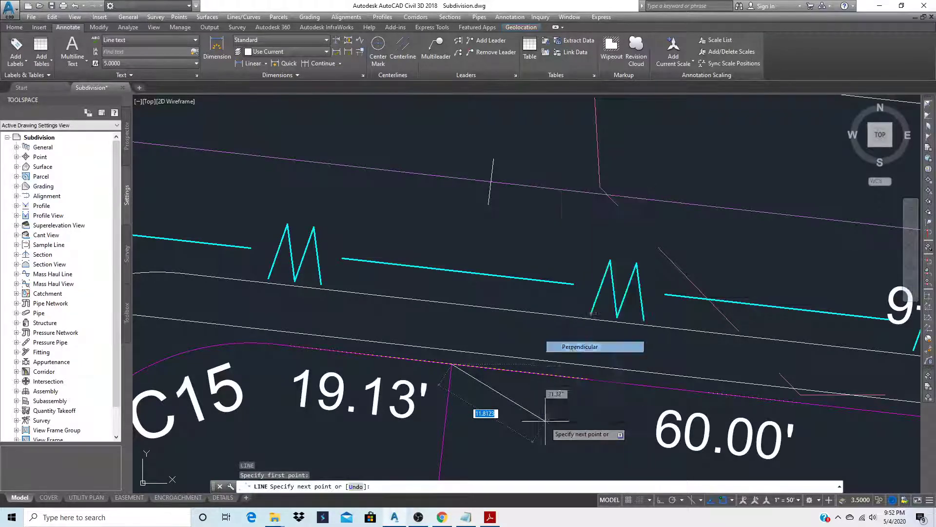
{"action": "left_click", "coordinate": [469, 275]}
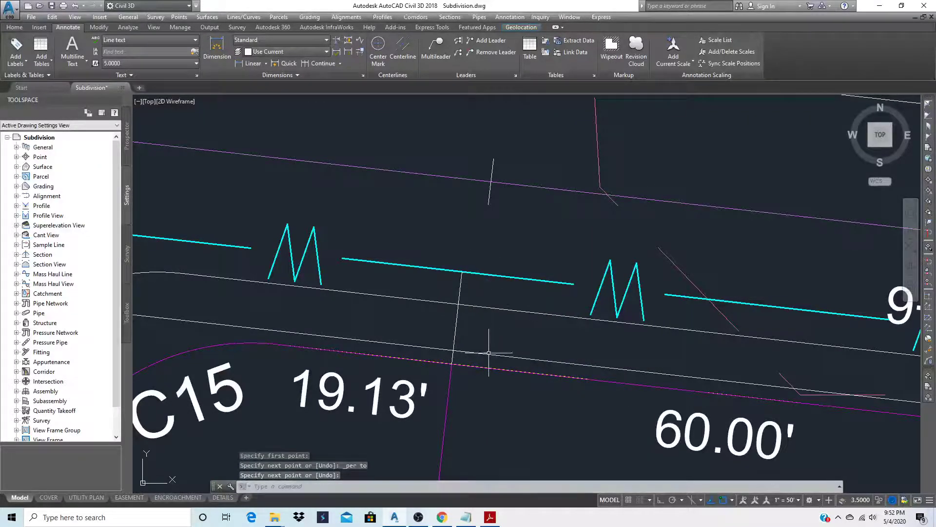
- Trim the end of the perpendicular line beyond the offset centerline, using the offset line as cutting edge
{"action": "type", "text": "TR"}
{"action": "key", "text": "Return"}
{"action": "left_click", "coordinate": [462, 351]}
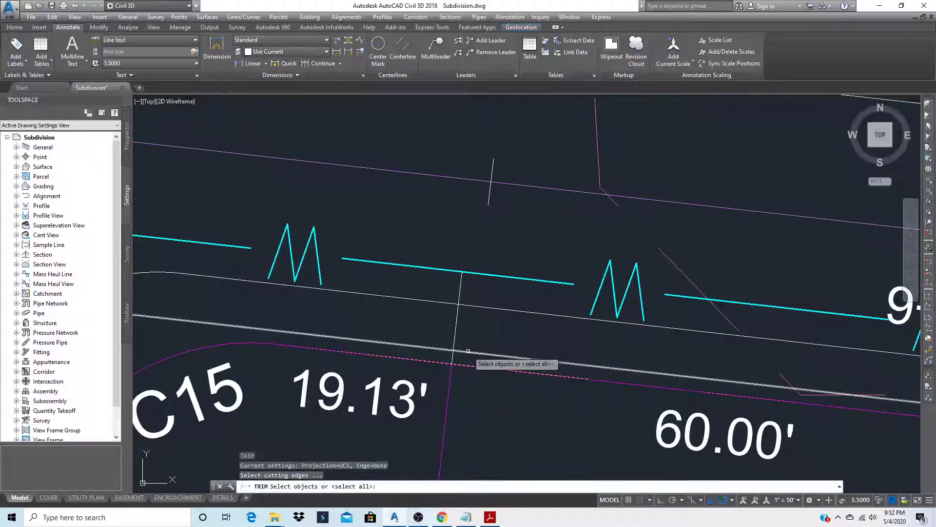
{"action": "key", "text": "Return"}
{"action": "left_click", "coordinate": [453, 355]}
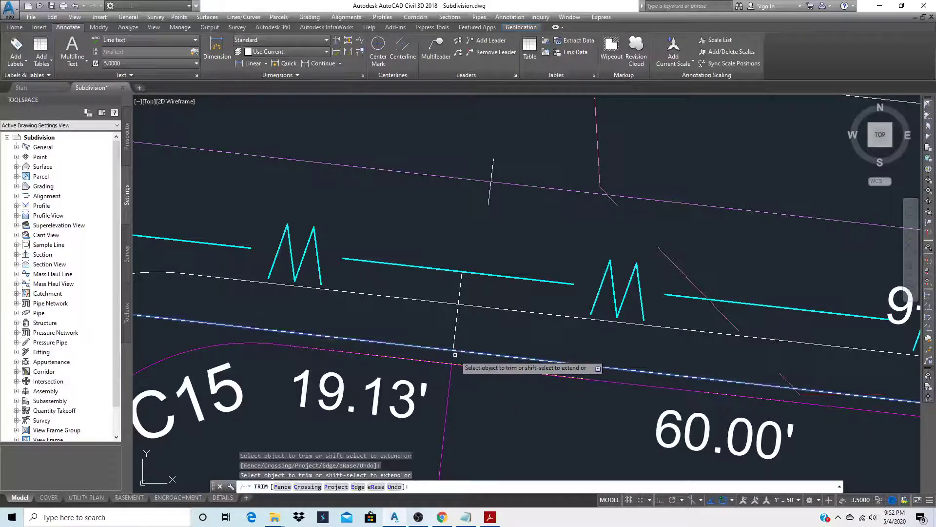
{"action": "key", "text": "Return"}
- Erase the offset centerline that served as the trimming edge
{"action": "type", "text": "E"}
{"action": "key", "text": "Return"}
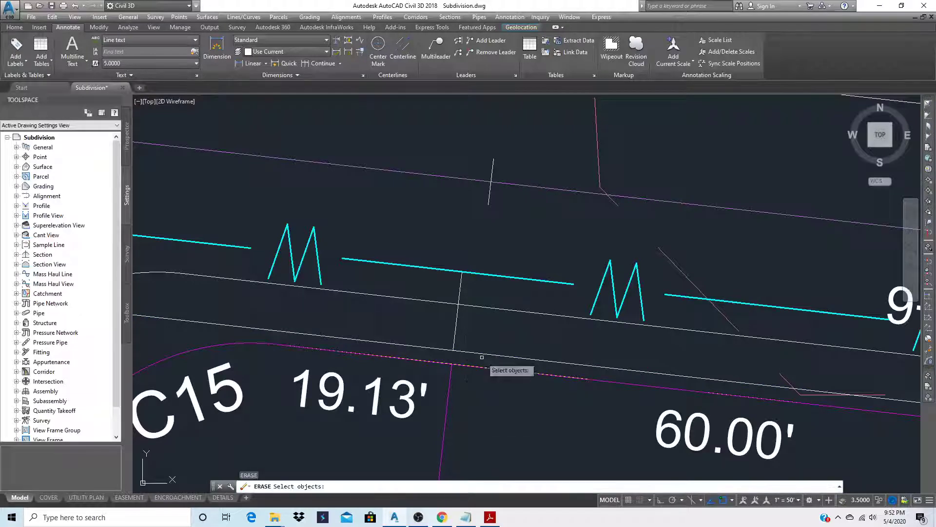
{"action": "left_click", "coordinate": [473, 349]}
{"action": "left_click", "coordinate": [485, 338]}
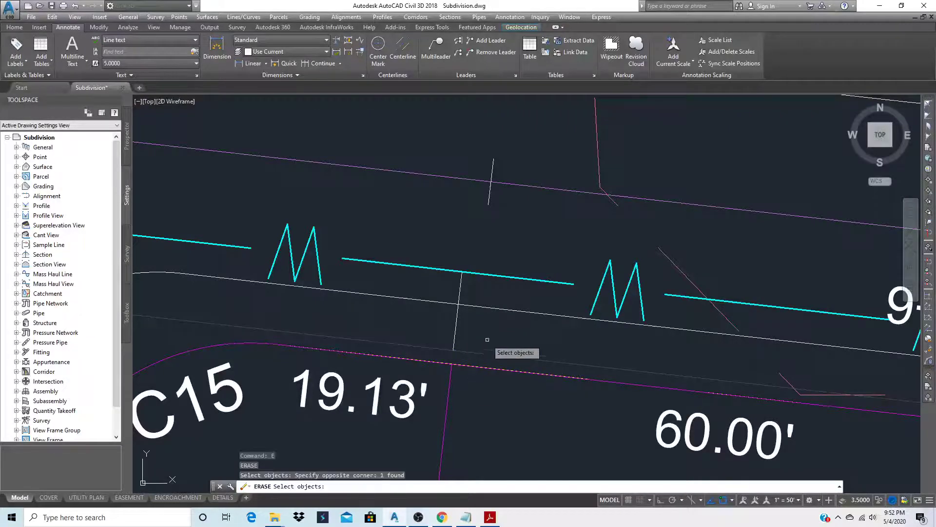
{"action": "key", "text": "Return"}
{"action": "scroll", "coordinate": [396, 304], "scroll_direction": "down", "scroll_amount": 4}
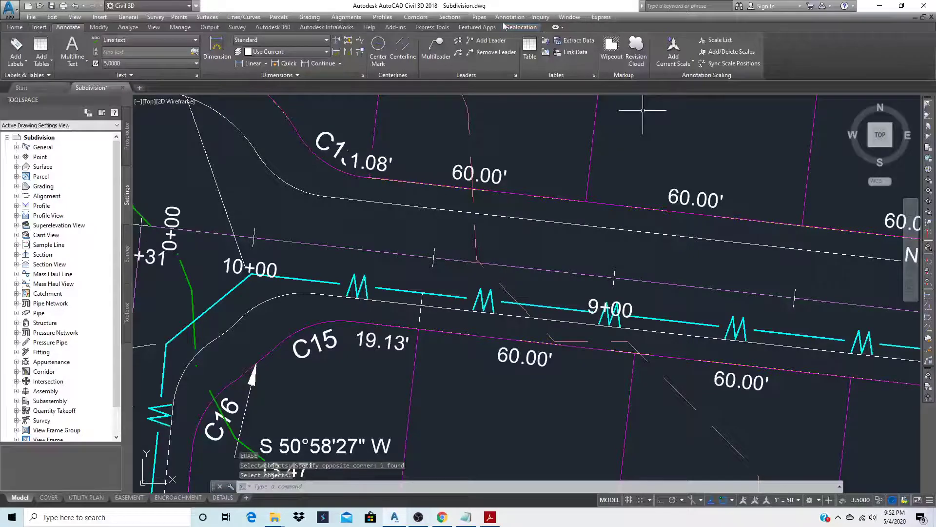
- Match the short perpendicular line's properties to those of the proposed water main
{"action": "left_click", "coordinate": [15, 28]}
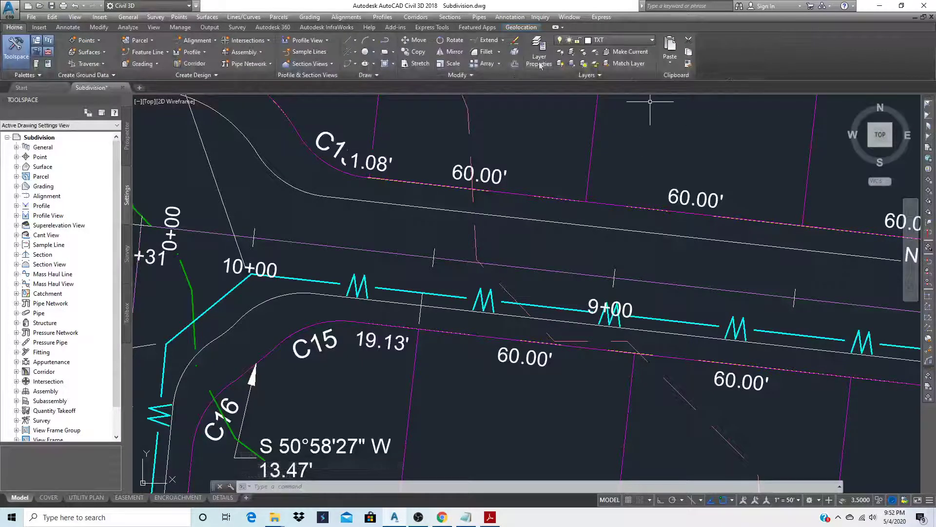
{"action": "left_click", "coordinate": [688, 64]}
{"action": "left_click", "coordinate": [420, 318]}
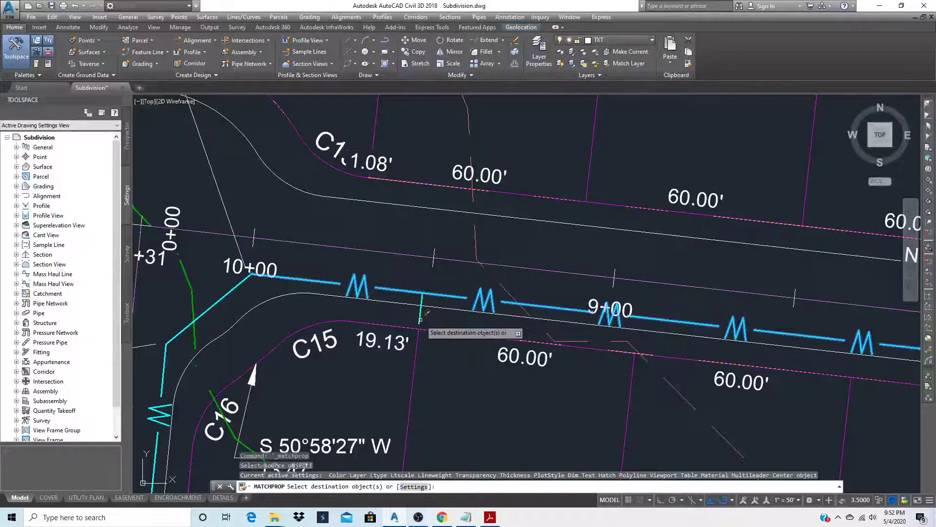
{"action": "left_click", "coordinate": [421, 320]}
{"action": "key", "text": "Return"}
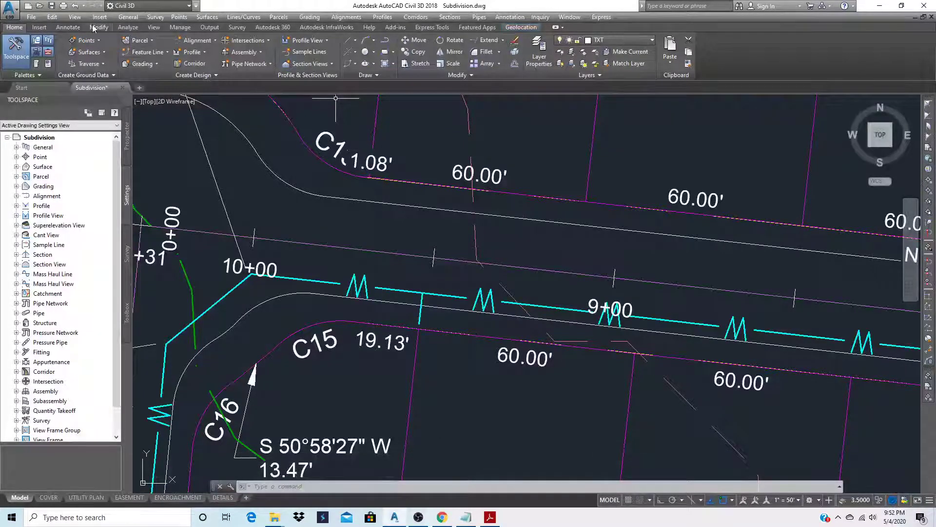
- Insert the Proposed Hyd block at scale 1.0000 and angle 0.00 at the free end of the short water main branch
{"action": "left_click", "coordinate": [68, 28]}
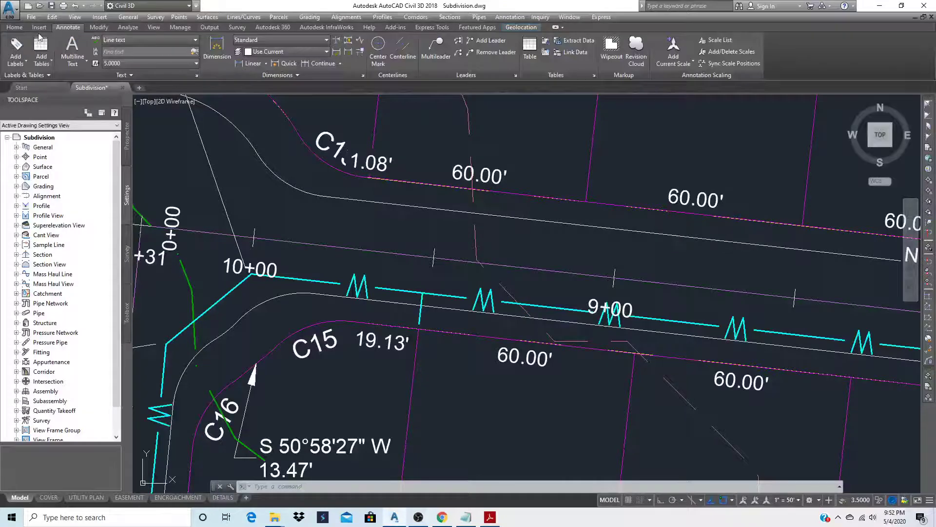
{"action": "left_click", "coordinate": [35, 28]}
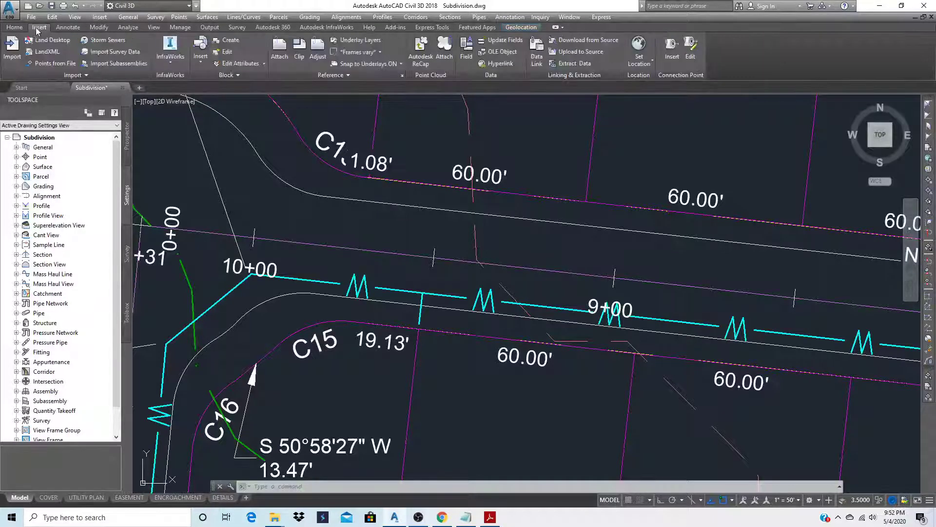
{"action": "left_click", "coordinate": [198, 63]}
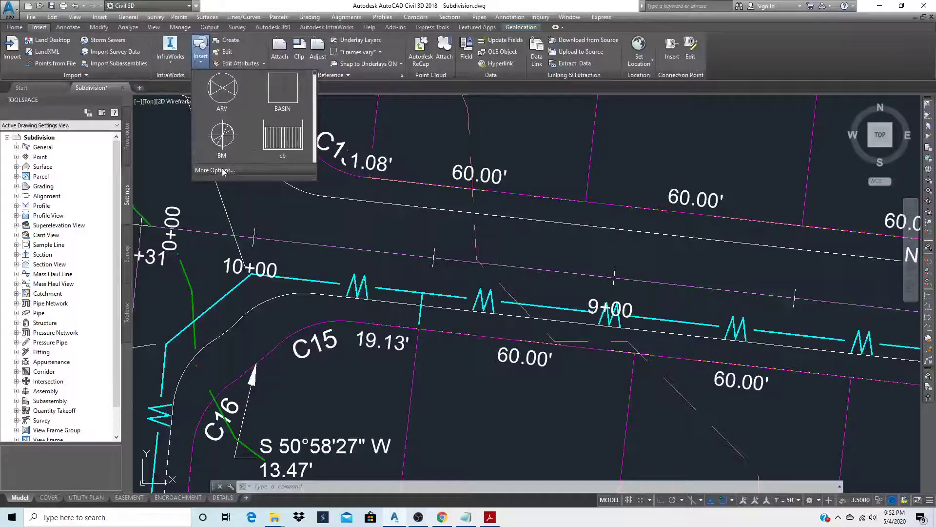
{"action": "left_click", "coordinate": [215, 126]}
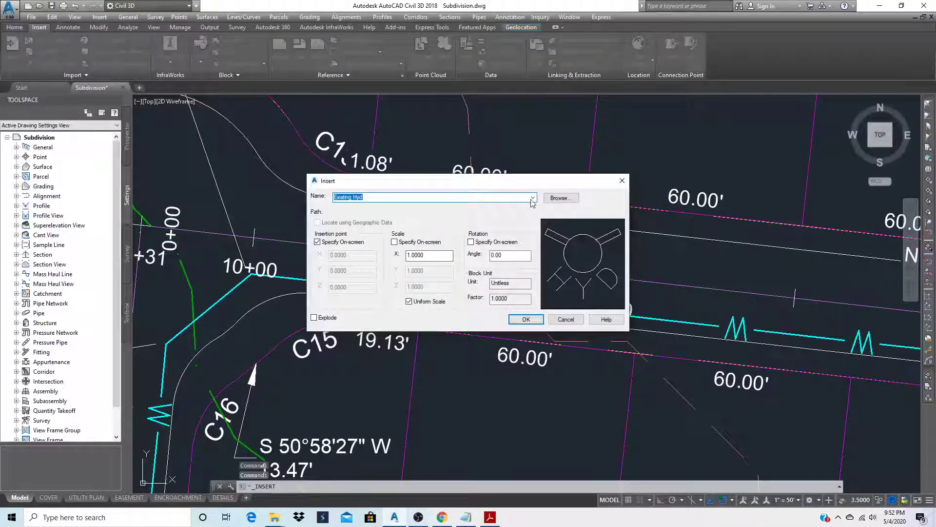
{"action": "left_click", "coordinate": [534, 199]}
{"action": "scroll", "coordinate": [376, 347], "scroll_direction": "down", "scroll_amount": 8}
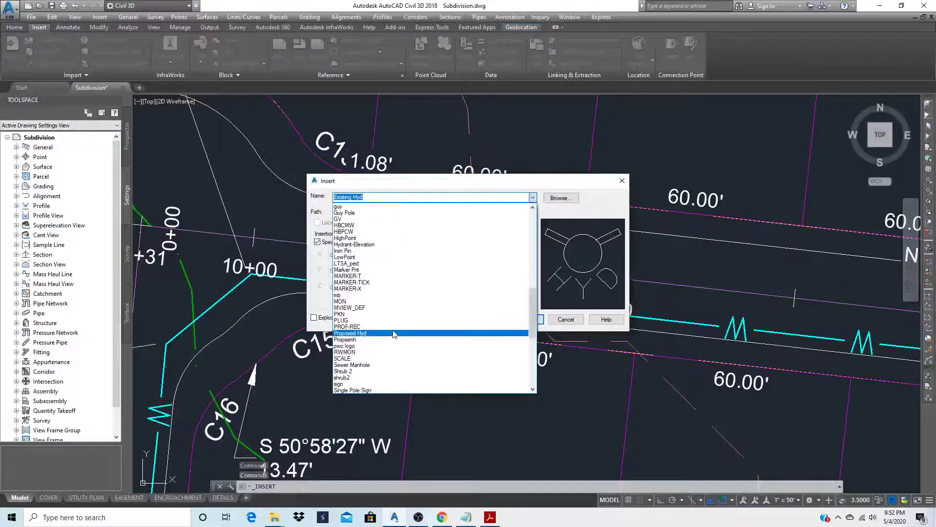
{"action": "left_click", "coordinate": [355, 333]}
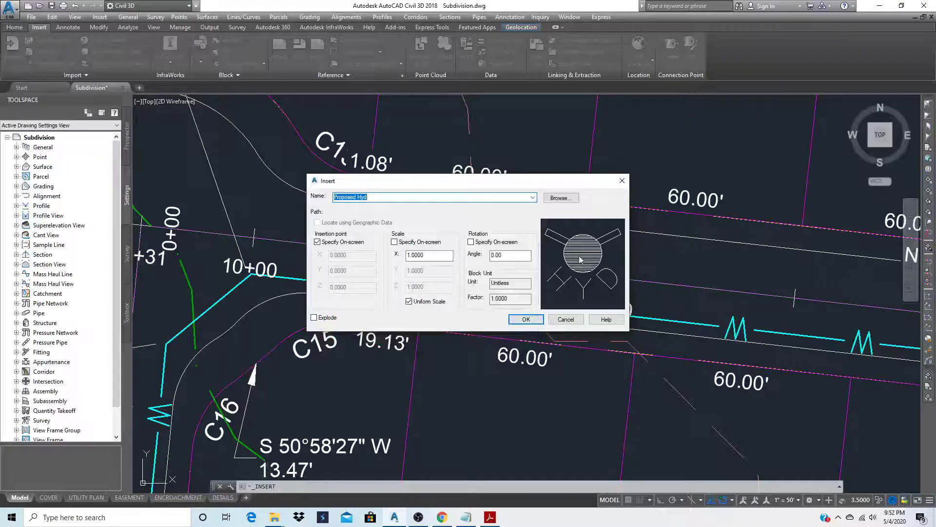
{"action": "left_click", "coordinate": [395, 243]}
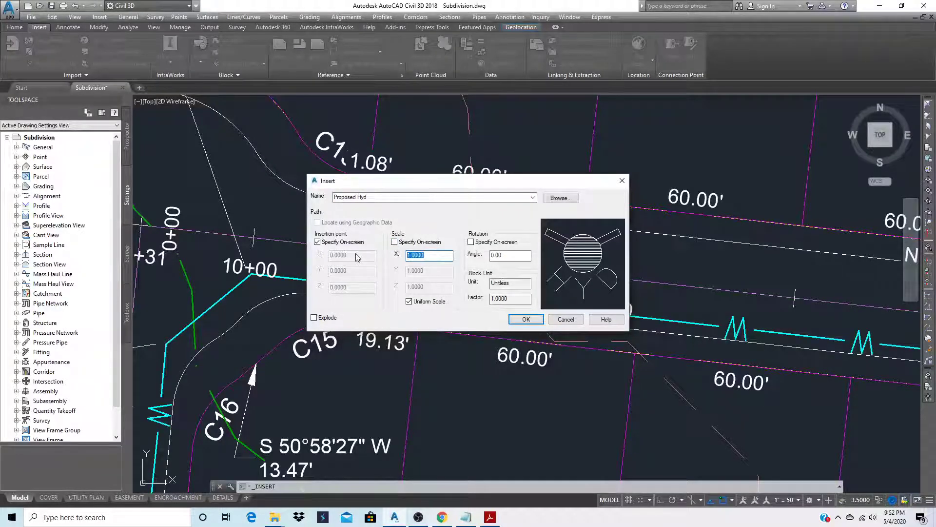
{"action": "left_click", "coordinate": [524, 320]}
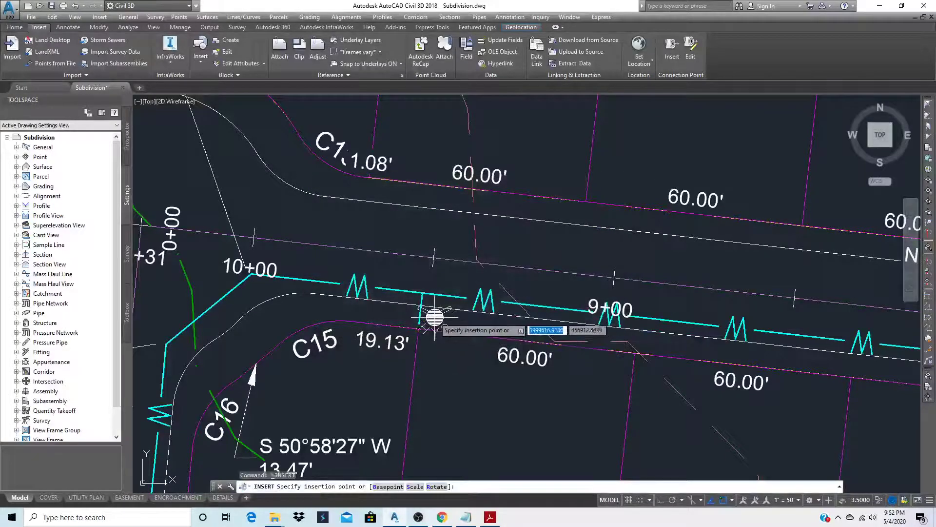
{"action": "scroll", "coordinate": [419, 318], "scroll_direction": "up", "scroll_amount": 4}
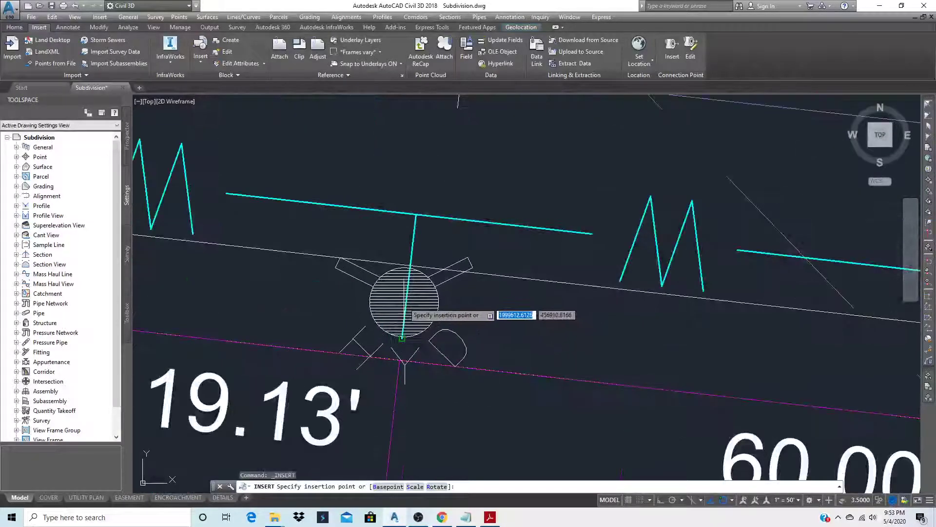
{"action": "left_click", "coordinate": [402, 338]}
{"action": "scroll", "coordinate": [420, 248], "scroll_direction": "down", "scroll_amount": 2}
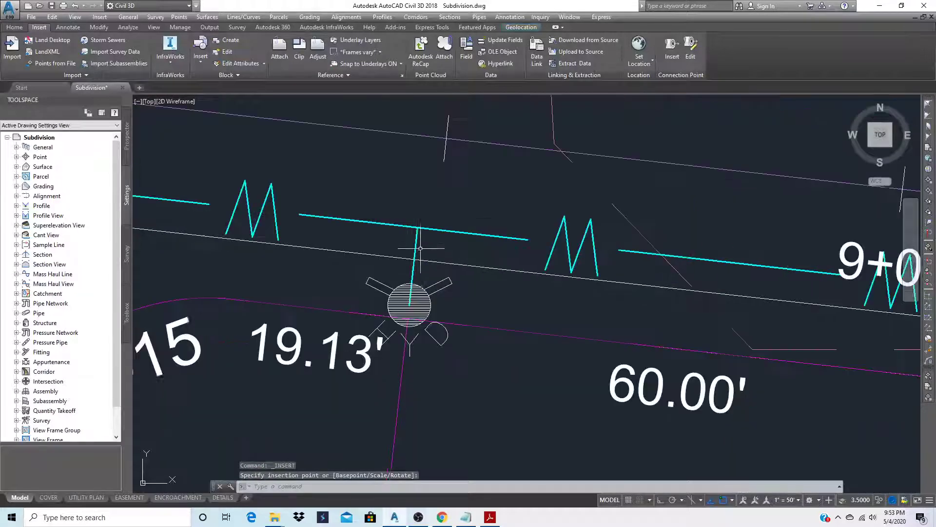
- Check the hydrant's station and offset from the road centerline using a fixed Station/Offset label, without placing the label
{"action": "scroll", "coordinate": [446, 321], "scroll_direction": "down", "scroll_amount": 5}
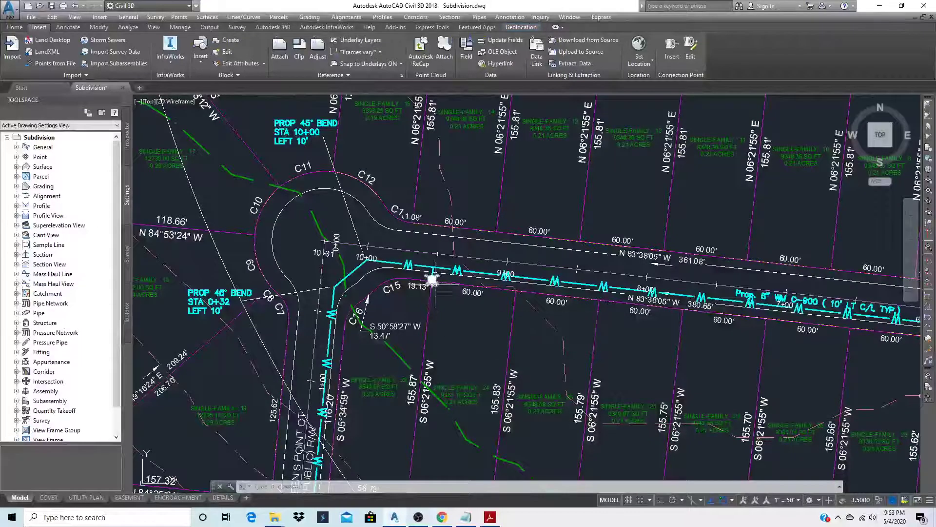
{"action": "scroll", "coordinate": [432, 279], "scroll_direction": "up", "scroll_amount": 2}
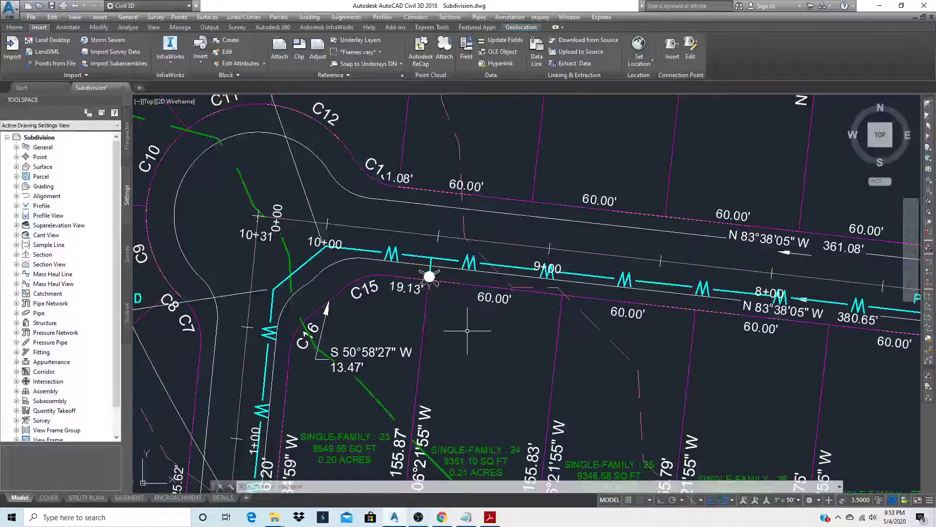
{"action": "left_click", "coordinate": [67, 29]}
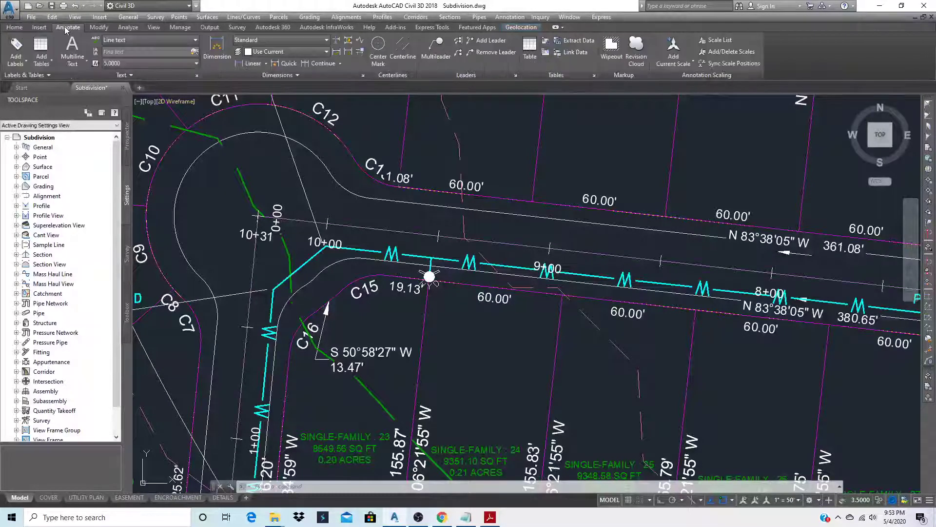
{"action": "left_click", "coordinate": [22, 67]}
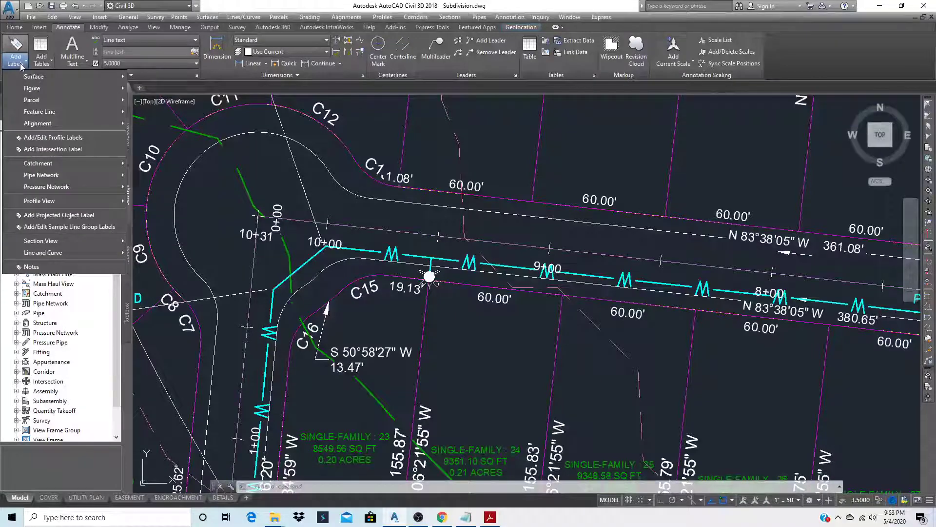
{"action": "mouse_move", "coordinate": [32, 128]}
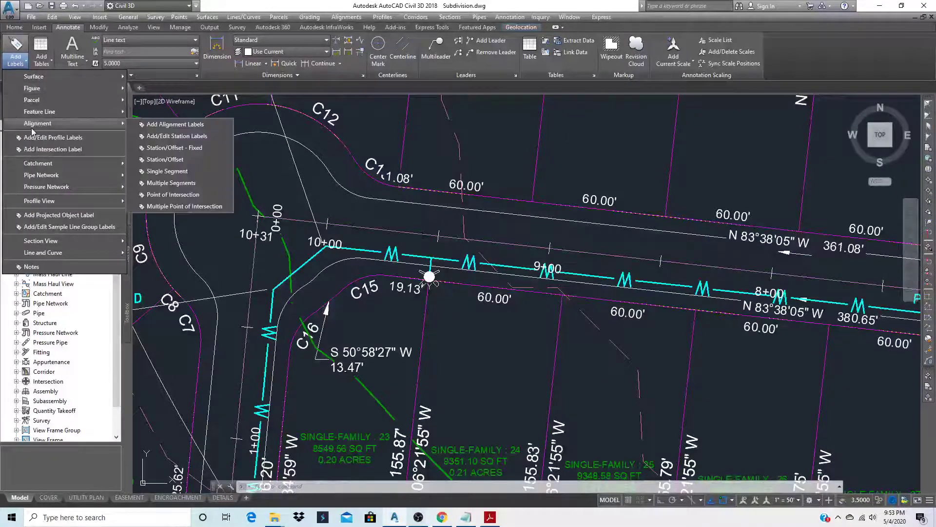
{"action": "left_click", "coordinate": [170, 149]}
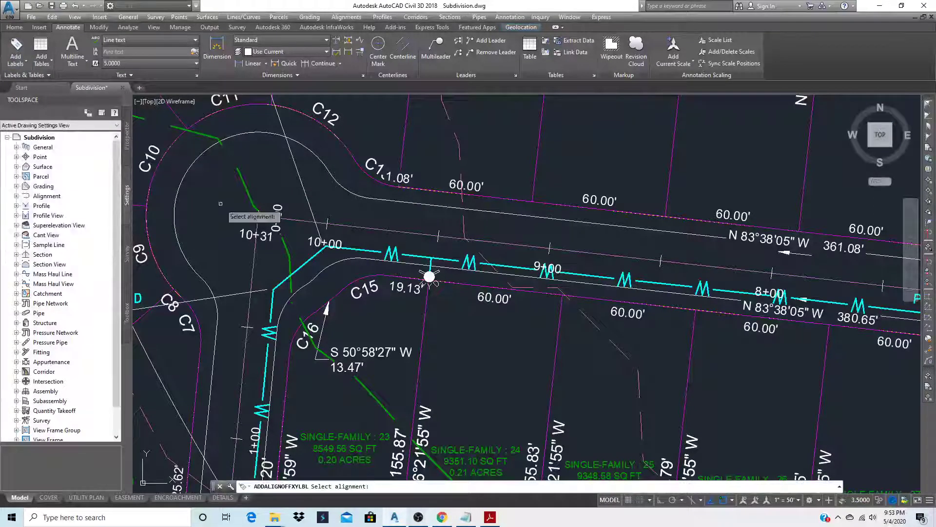
{"action": "left_click", "coordinate": [455, 238]}
{"action": "scroll", "coordinate": [429, 267], "scroll_direction": "up", "scroll_amount": 5}
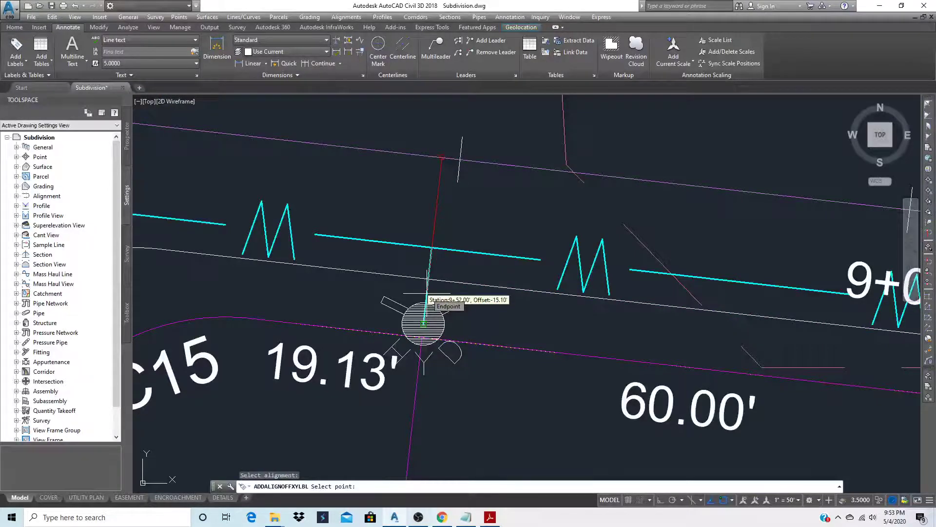
{"action": "scroll", "coordinate": [427, 294], "scroll_direction": "up", "scroll_amount": 7}
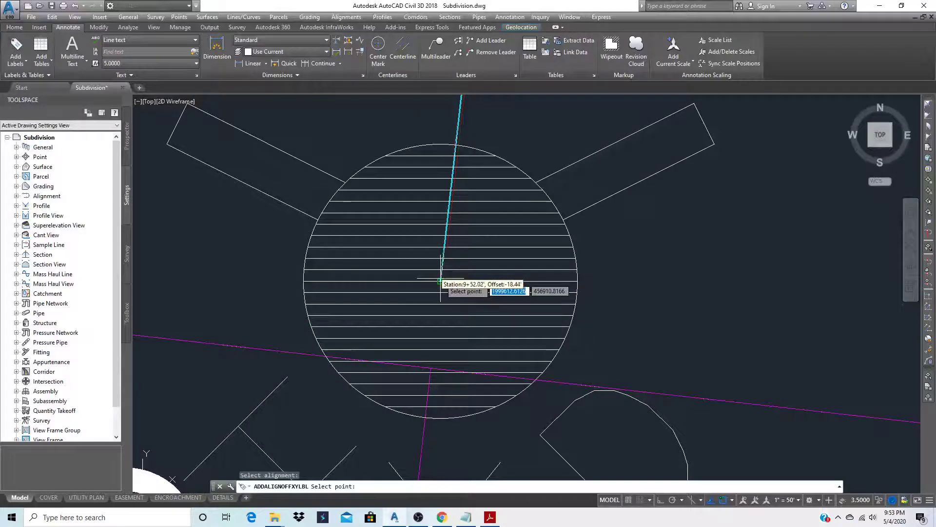
{"action": "scroll", "coordinate": [437, 283], "scroll_direction": "up", "scroll_amount": 6}
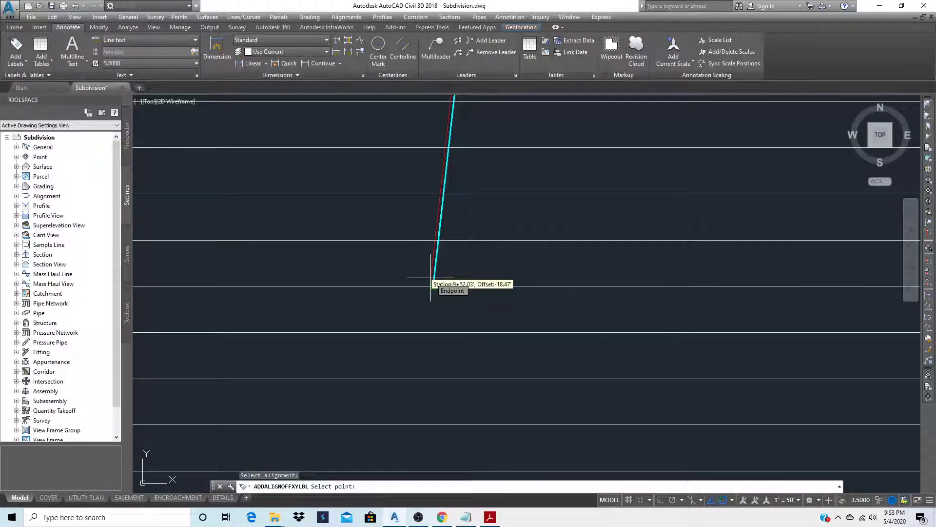
{"action": "key", "text": "Escape"}
- Copy the three-line 45° bend note for STA 0+32 into the lot just south of the new hydrant
{"action": "scroll", "coordinate": [432, 277], "scroll_direction": "down", "scroll_amount": 5}
{"action": "scroll", "coordinate": [400, 220], "scroll_direction": "down", "scroll_amount": 6}
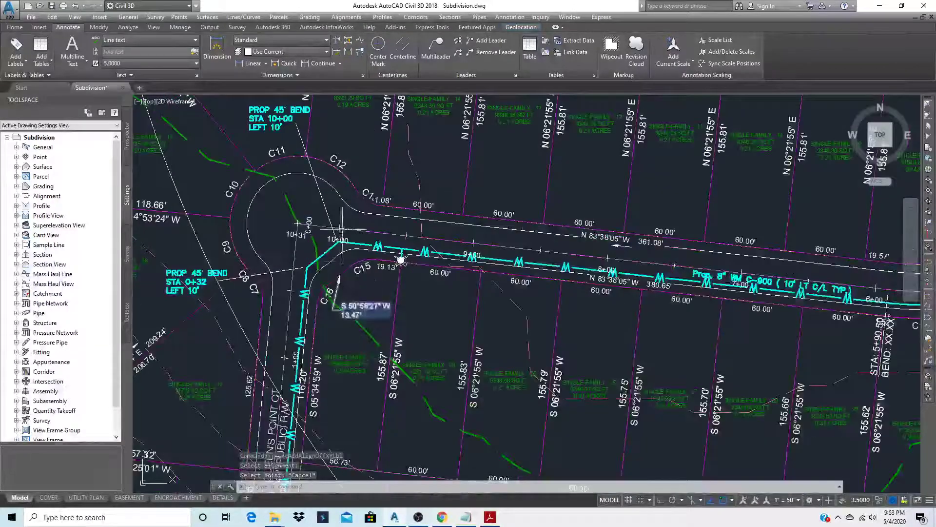
{"action": "type", "text": "CO"}
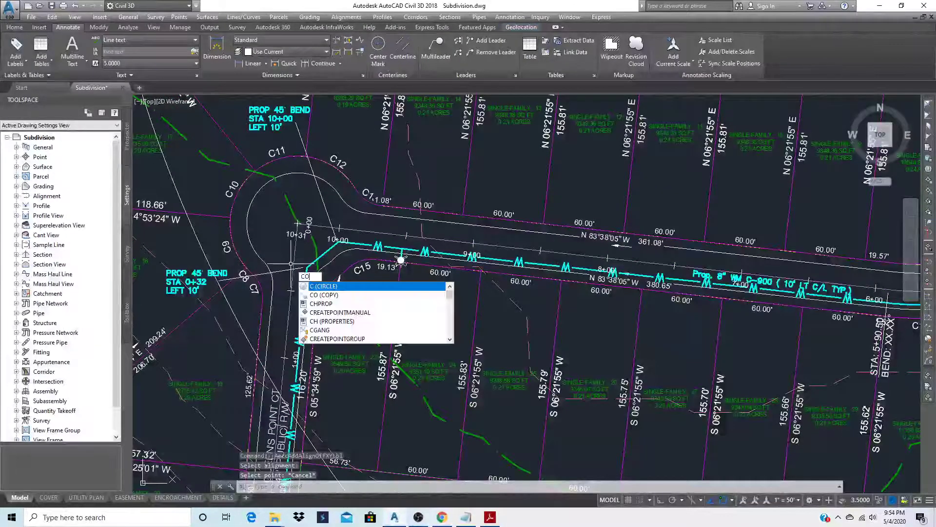
{"action": "key", "text": "Return"}
{"action": "left_click", "coordinate": [190, 283]}
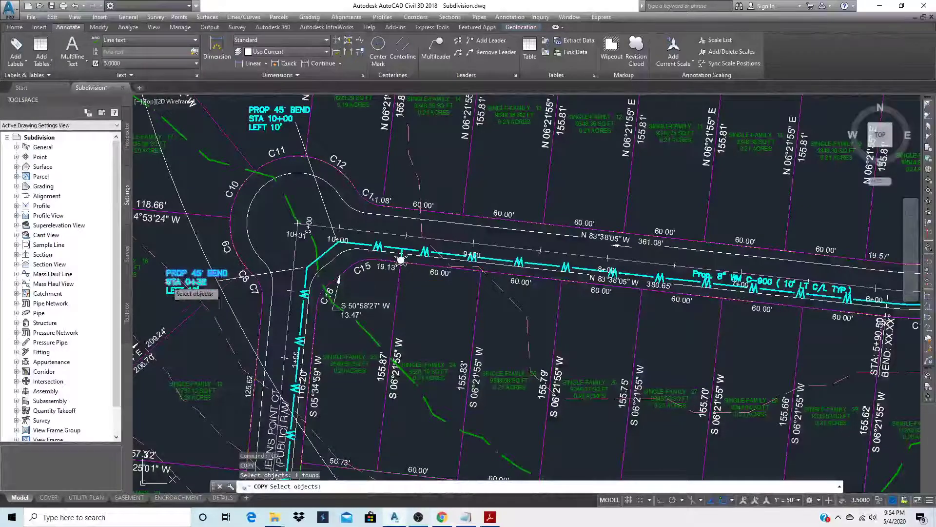
{"action": "left_click", "coordinate": [170, 283]}
{"action": "left_click", "coordinate": [168, 290]}
{"action": "left_click", "coordinate": [169, 291]}
{"action": "key", "text": "Return"}
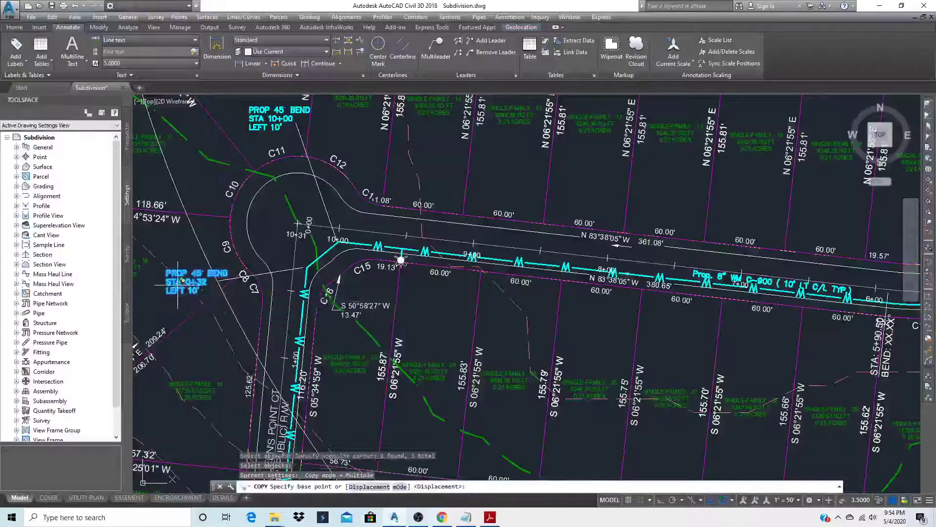
{"action": "left_click", "coordinate": [182, 281]}
{"action": "scroll", "coordinate": [442, 281], "scroll_direction": "up", "scroll_amount": 4}
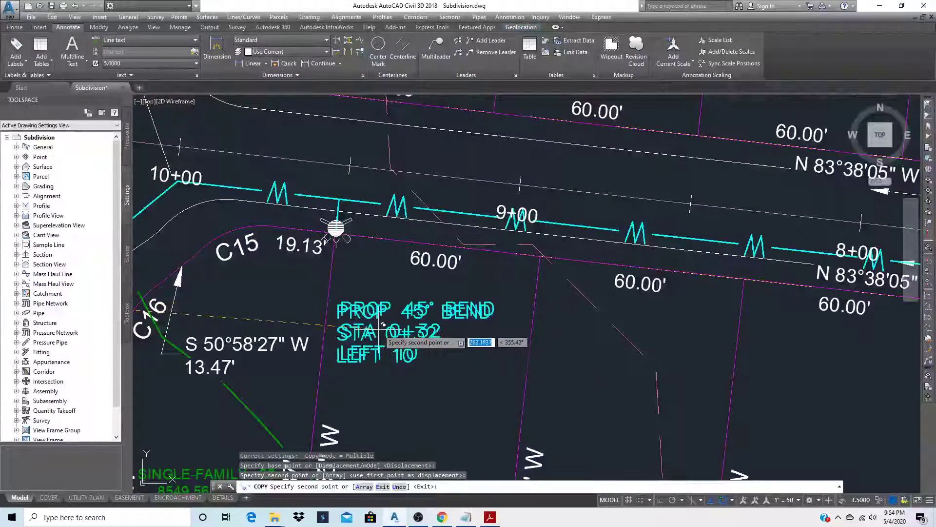
{"action": "key", "text": "Escape"}
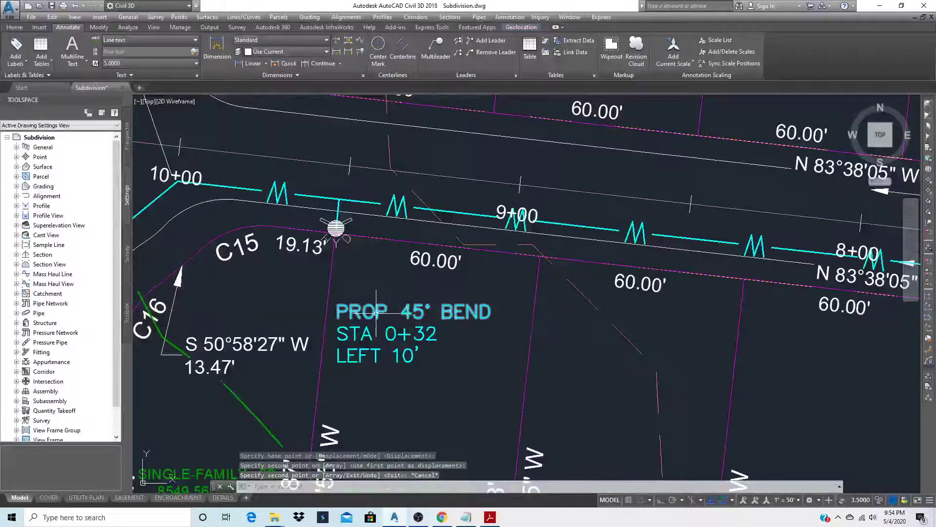
- Rotate the three copied note lines to run roughly parallel to the side lot line below the hydrant
{"action": "type", "text": "RO"}
{"action": "key", "text": "Return"}
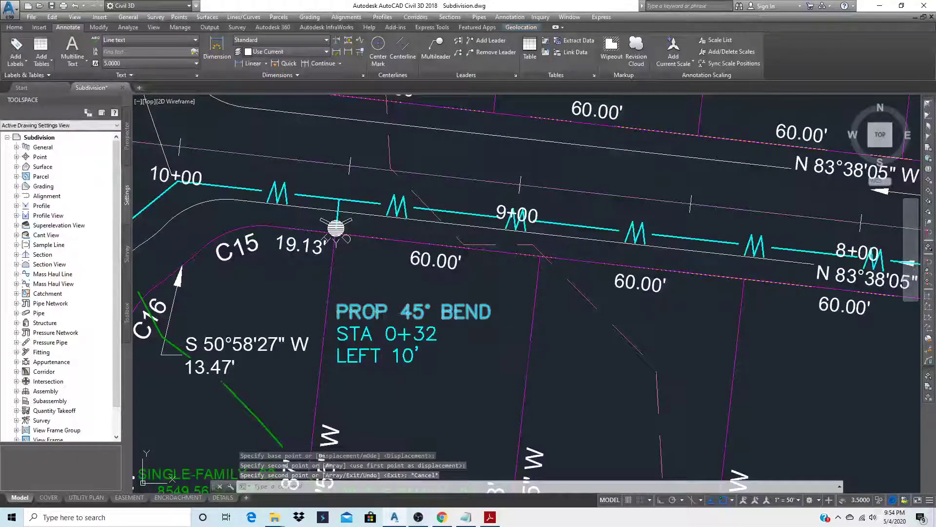
{"action": "left_click", "coordinate": [374, 294]}
{"action": "left_click", "coordinate": [352, 385]}
{"action": "key", "text": "Return"}
{"action": "left_click", "coordinate": [363, 365]}
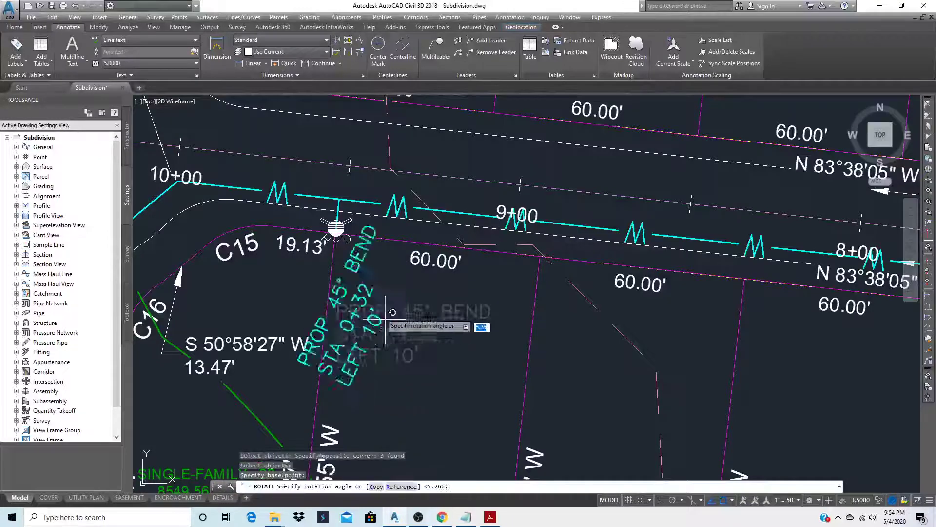
{"action": "key", "text": "Return"}
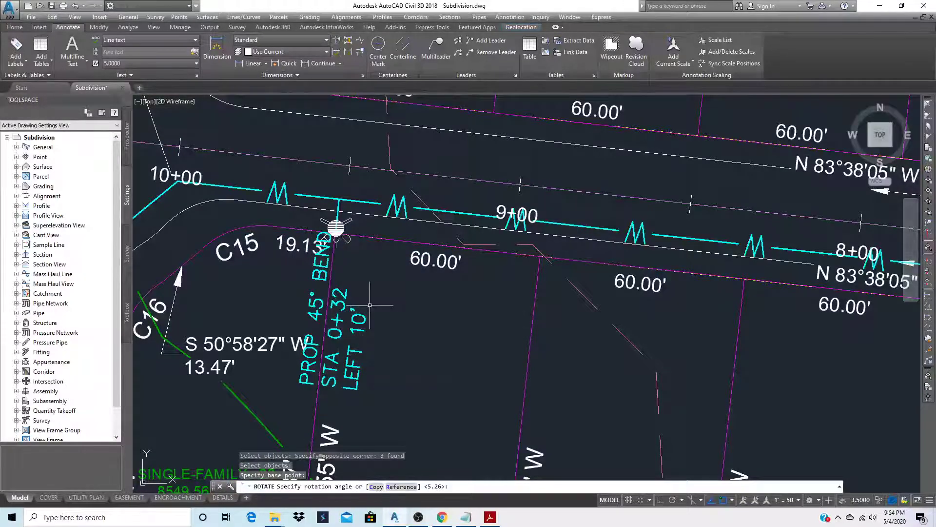
- Move the rotated note off the side lot line into the lot with the 60.00' frontage beside the hydrant
{"action": "key", "text": "Return"}
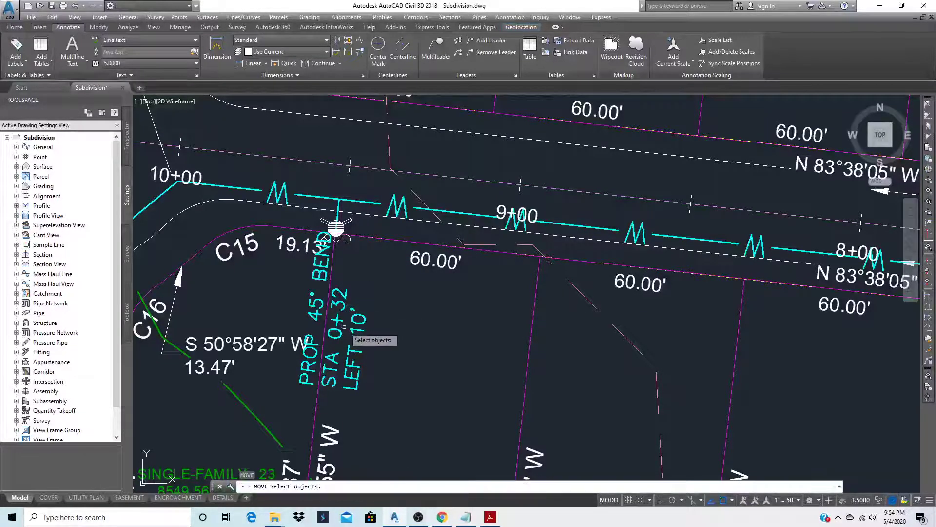
{"action": "left_click", "coordinate": [413, 368]}
{"action": "left_click", "coordinate": [335, 332]}
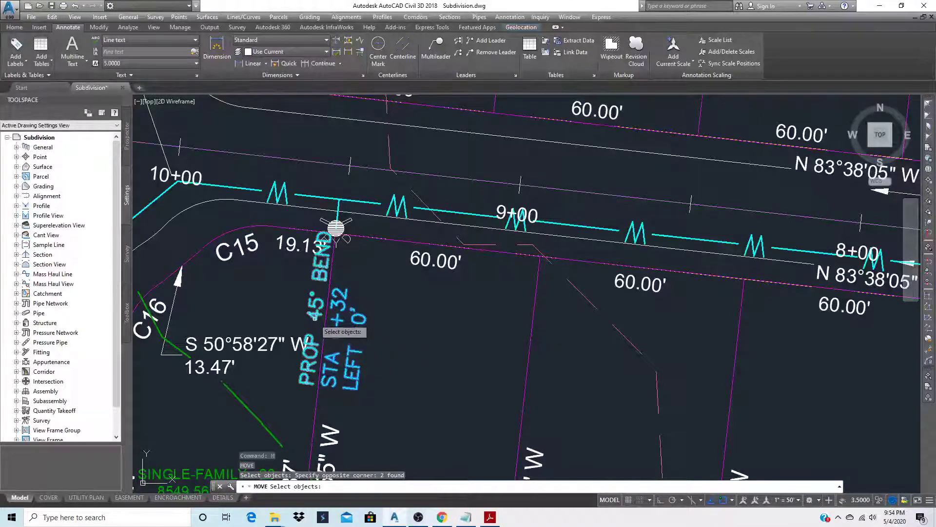
{"action": "left_click", "coordinate": [316, 319]}
{"action": "left_click", "coordinate": [316, 319]}
{"action": "key", "text": "Return"}
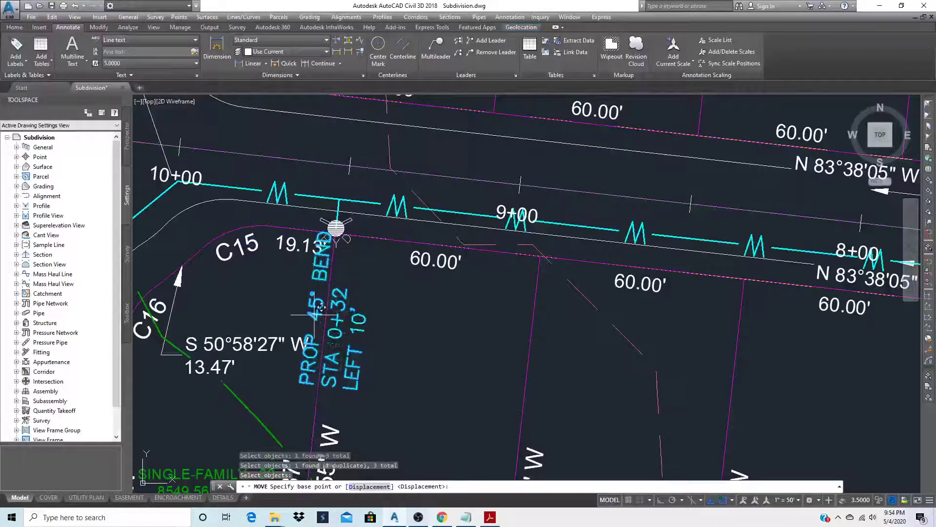
{"action": "left_click", "coordinate": [348, 341]}
{"action": "left_click", "coordinate": [376, 363]}
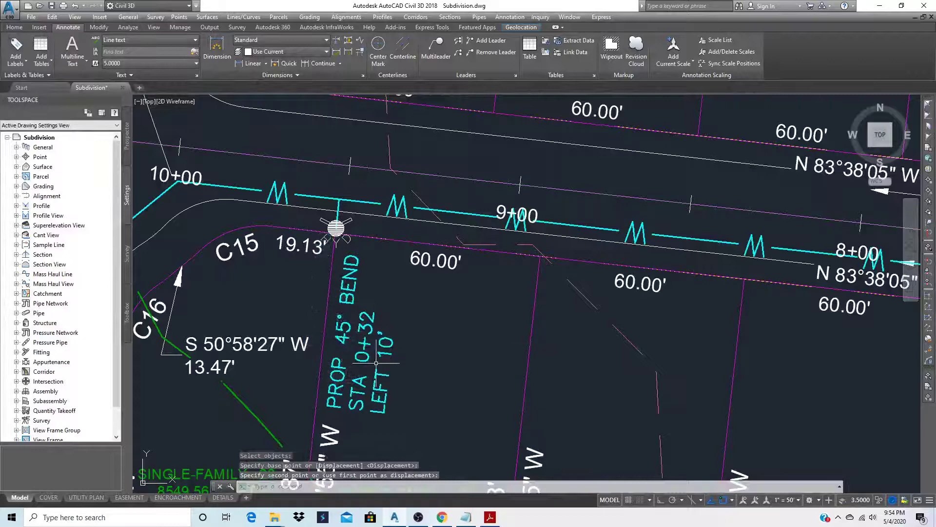
- Change the first line of the copied note beside the hydrant to "PROP FH ASSEMBLY"
{"action": "double_click", "coordinate": [344, 378]}
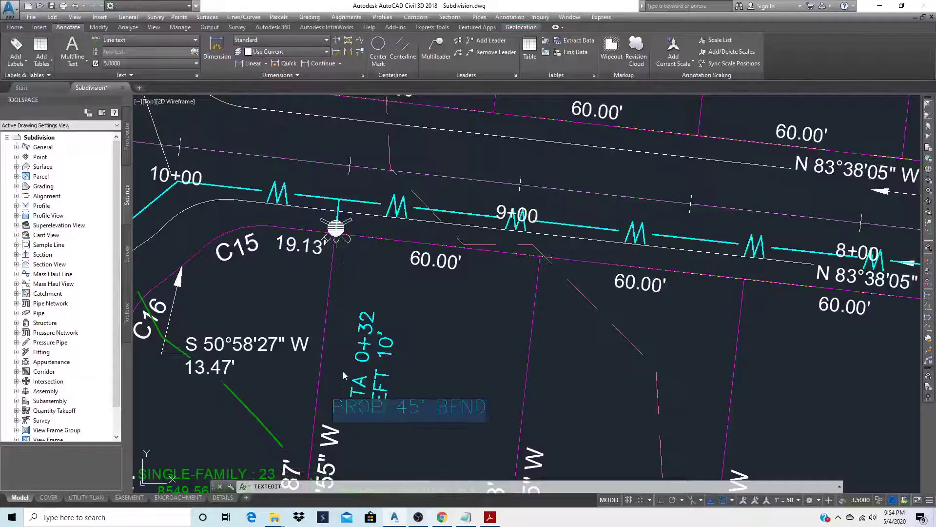
{"action": "left_click", "coordinate": [398, 408]}
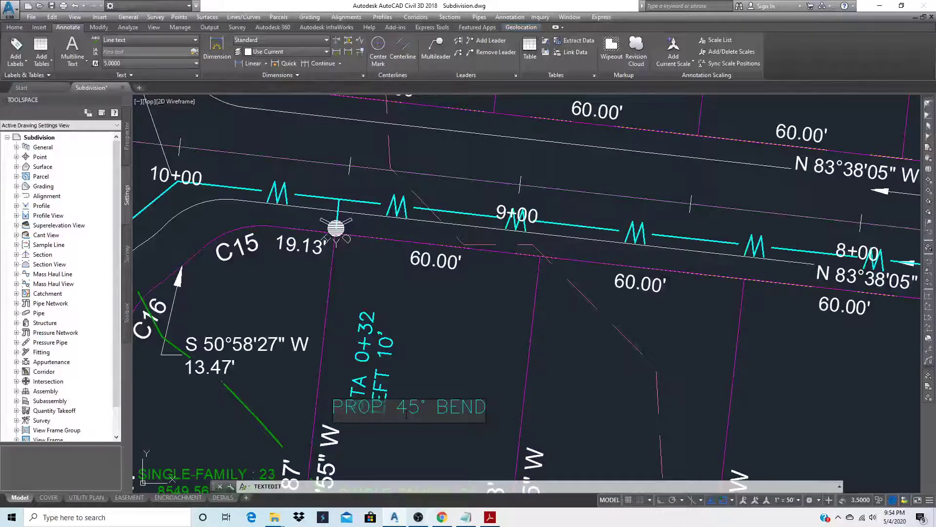
{"action": "type", "text": "fh"}
{"action": "key", "text": "BackSpace"}
{"action": "key", "text": "BackSpace"}
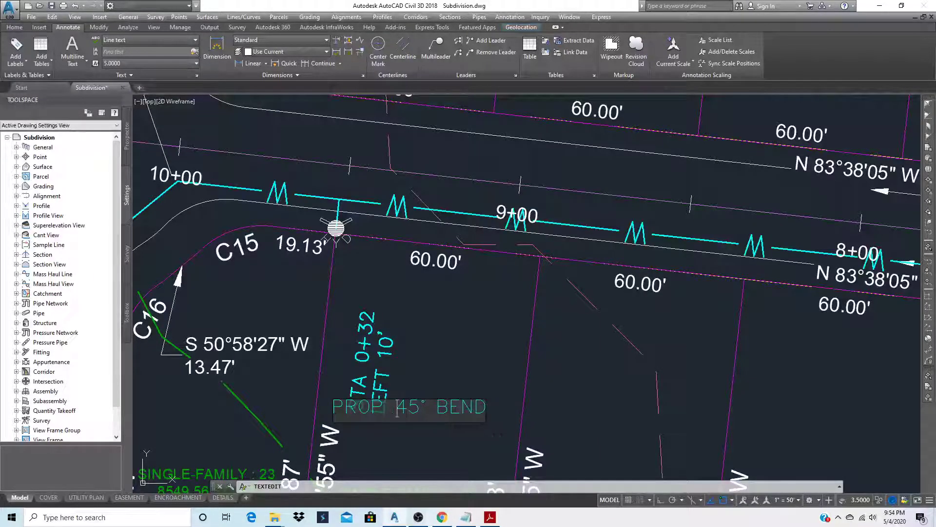
{"action": "type", "text": "FH "}
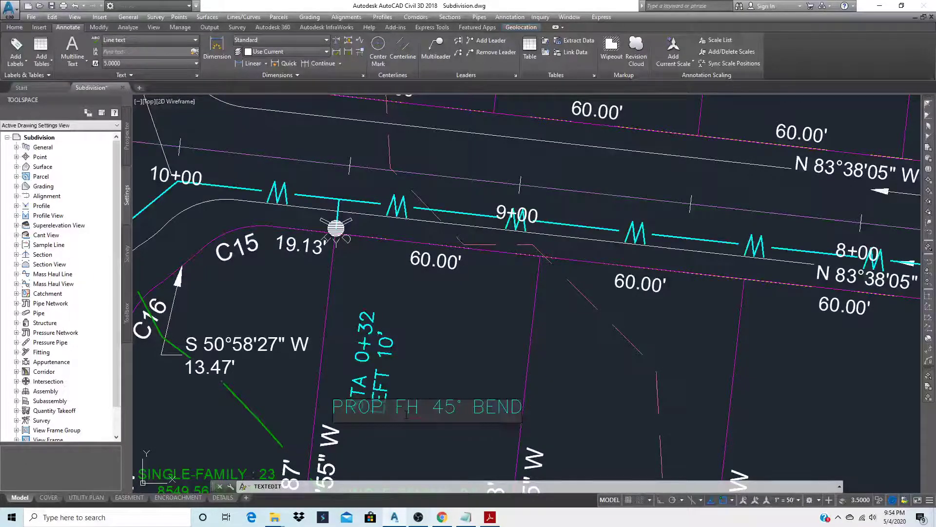
{"action": "type", "text": "ASS"}
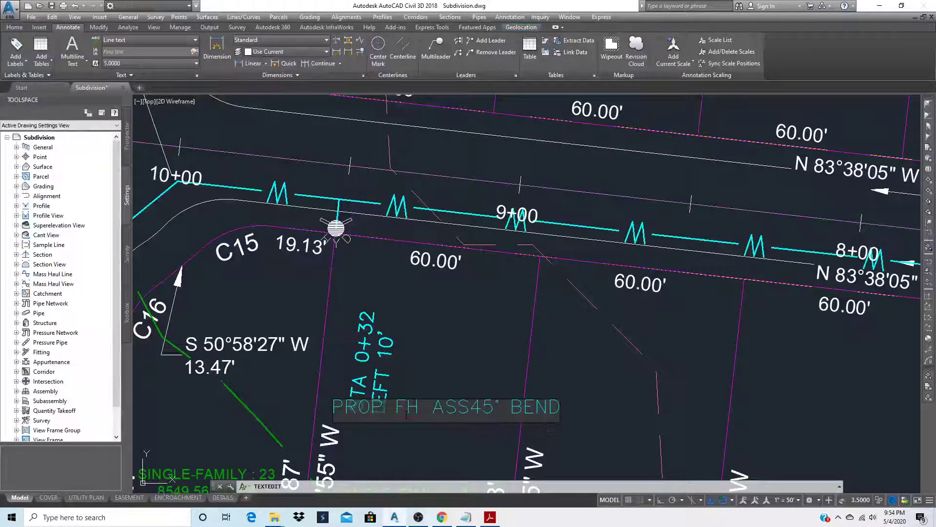
{"action": "type", "text": "EMB"}
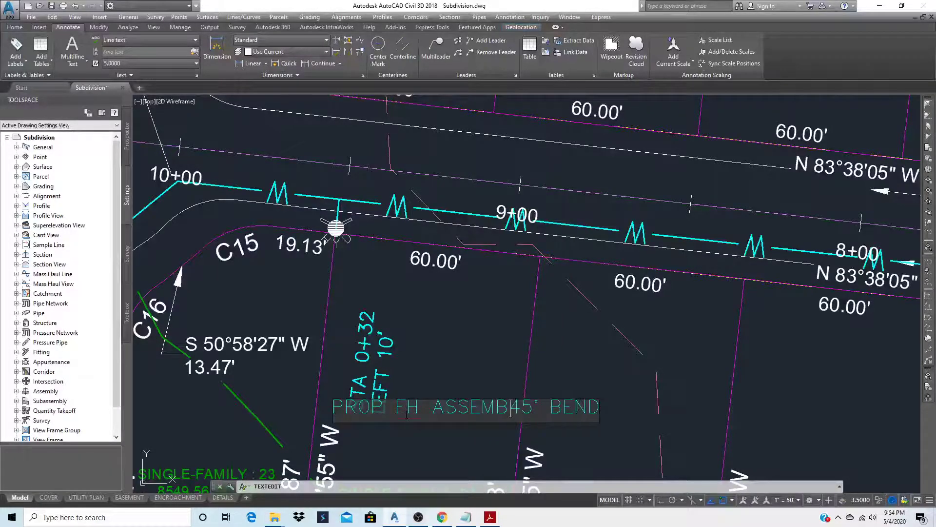
{"action": "type", "text": "L"}
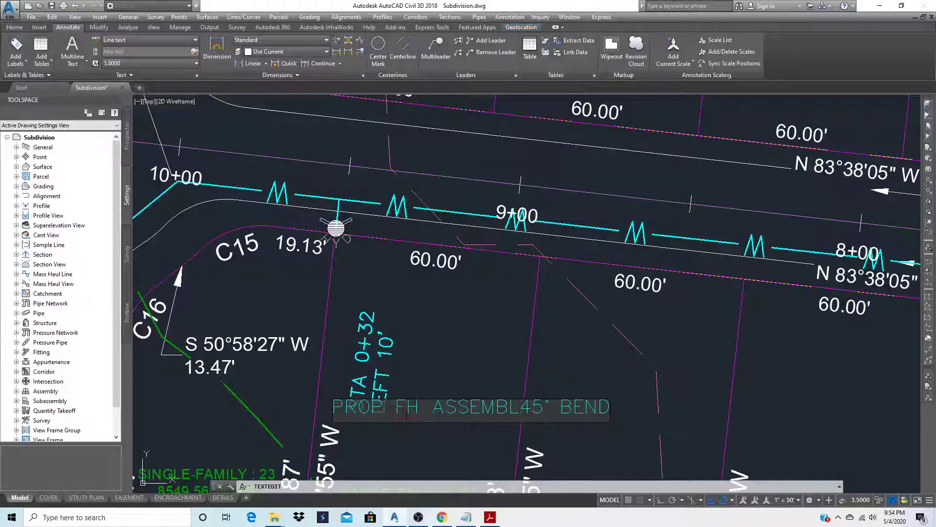
{"action": "type", "text": "Y"}
{"action": "key", "text": "Delete"}
{"action": "key", "text": "Delete"}
{"action": "key", "text": "Delete"}
{"action": "key", "text": "Delete"}
{"action": "key", "text": "Delete"}
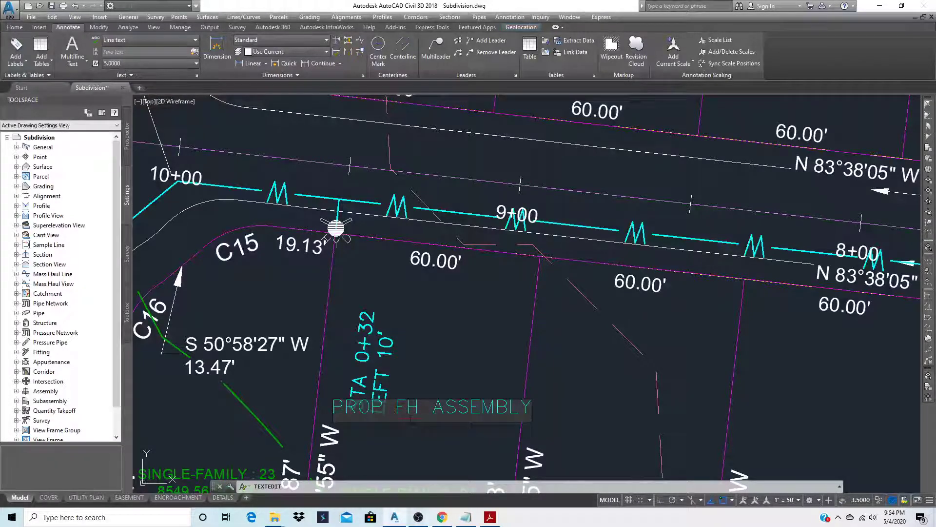
{"action": "key", "text": "Return"}
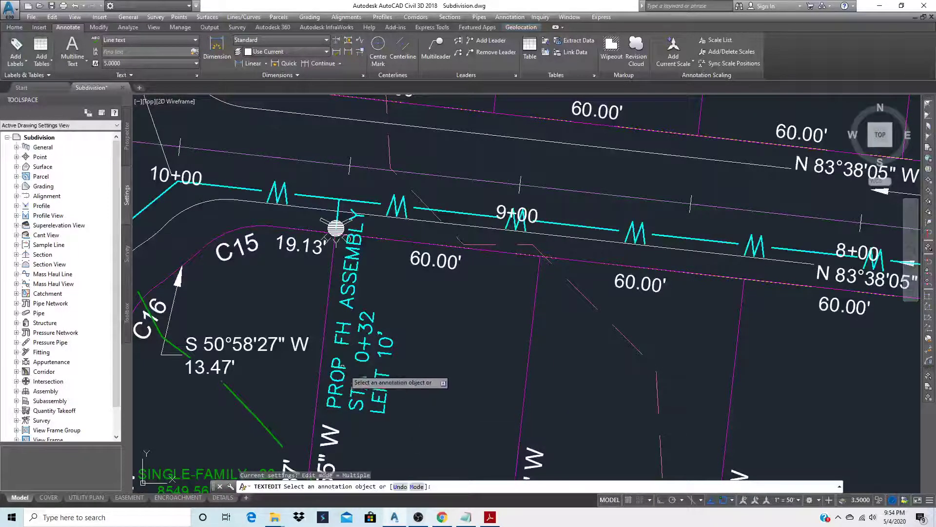
- Change the station line of the hydrant note to "STA 9+52"
{"action": "left_click", "coordinate": [357, 385]}
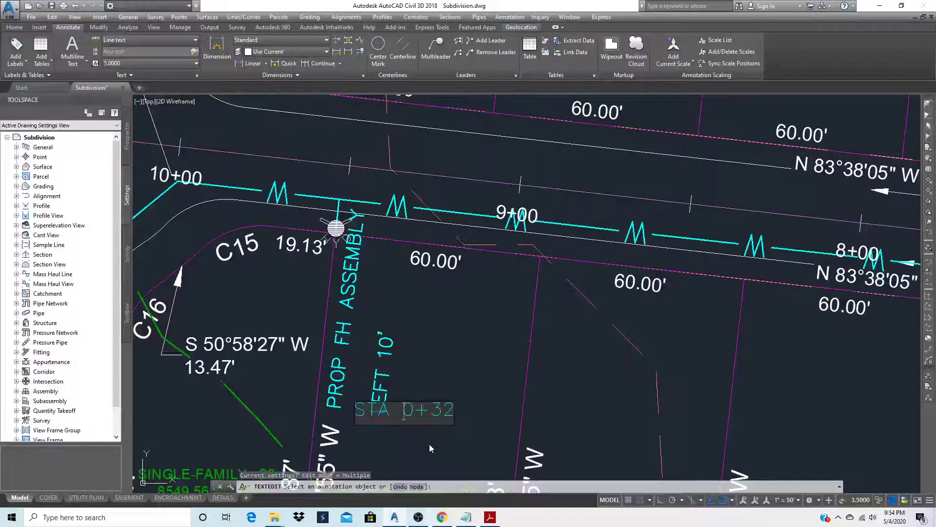
{"action": "type", "text": "9+52"}
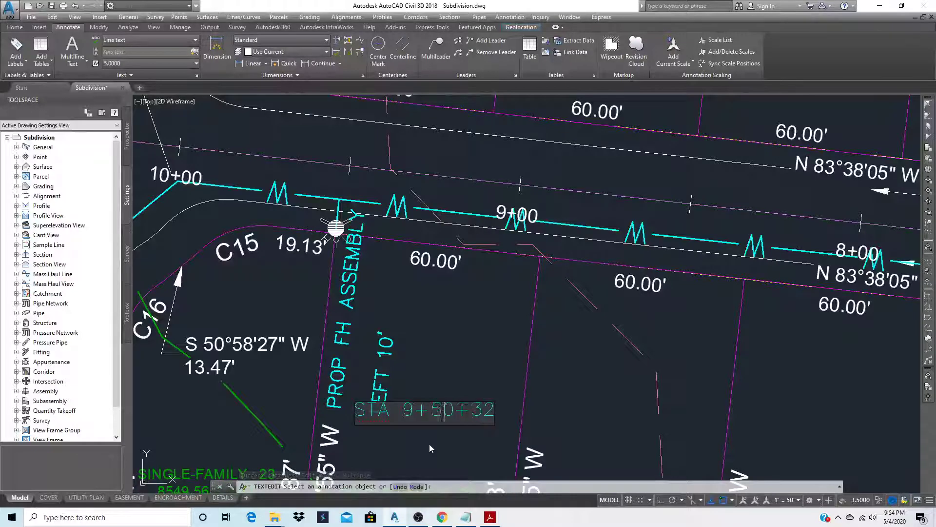
{"action": "key", "text": "Delete"}
{"action": "key", "text": "Delete"}
{"action": "key", "text": "Delete"}
{"action": "key", "text": "Delete"}
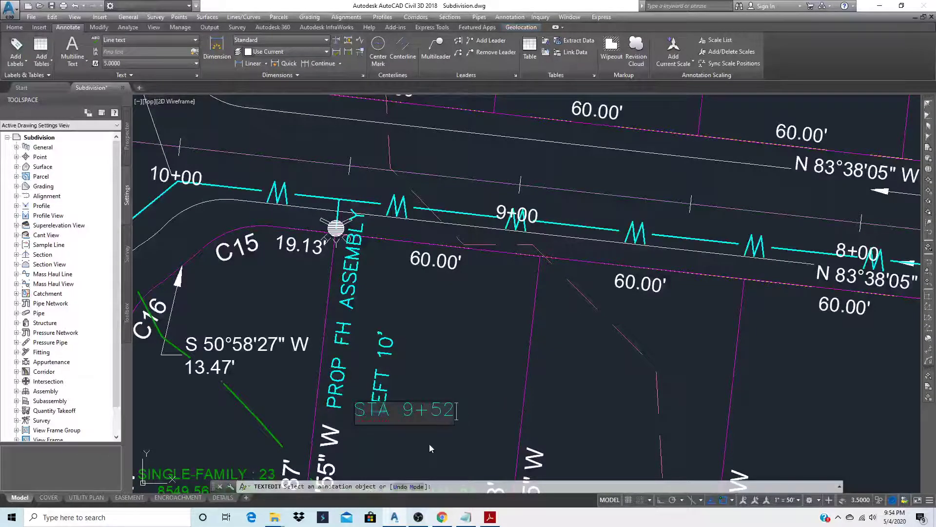
{"action": "left_click", "coordinate": [429, 444]}
- Change the offset line of the hydrant note to "LEFT 18.5'" and finish the text editing
{"action": "left_click", "coordinate": [386, 399]}
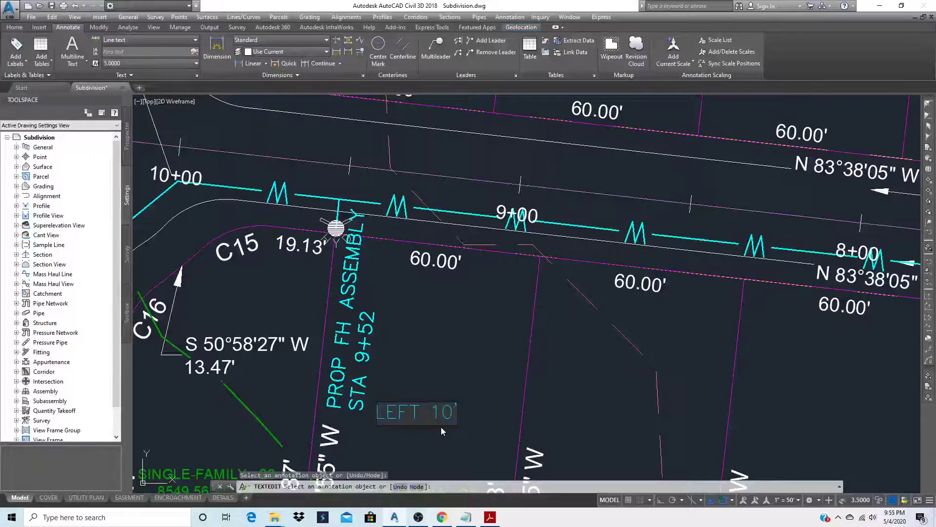
{"action": "type", "text": "8.5"}
{"action": "key", "text": "Delete"}
{"action": "key", "text": "Delete"}
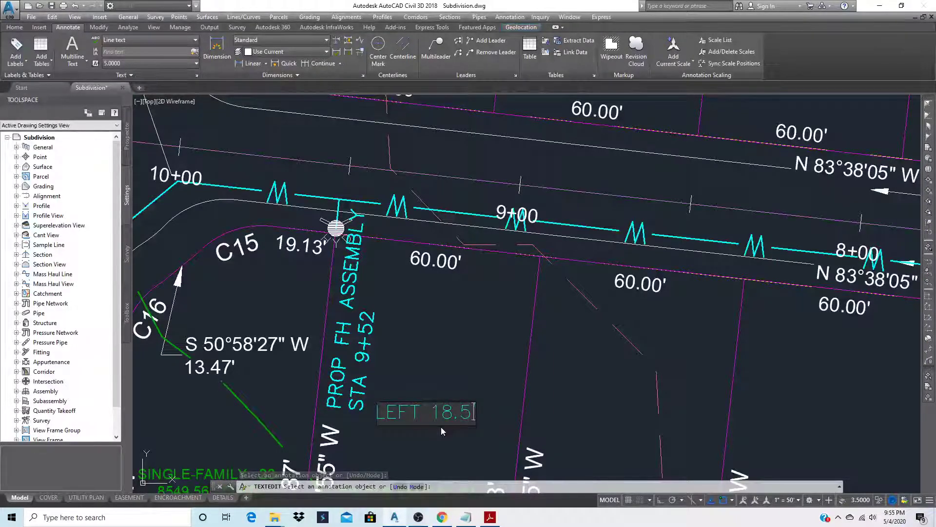
{"action": "left_click", "coordinate": [441, 427]}
{"action": "key", "text": "Return"}
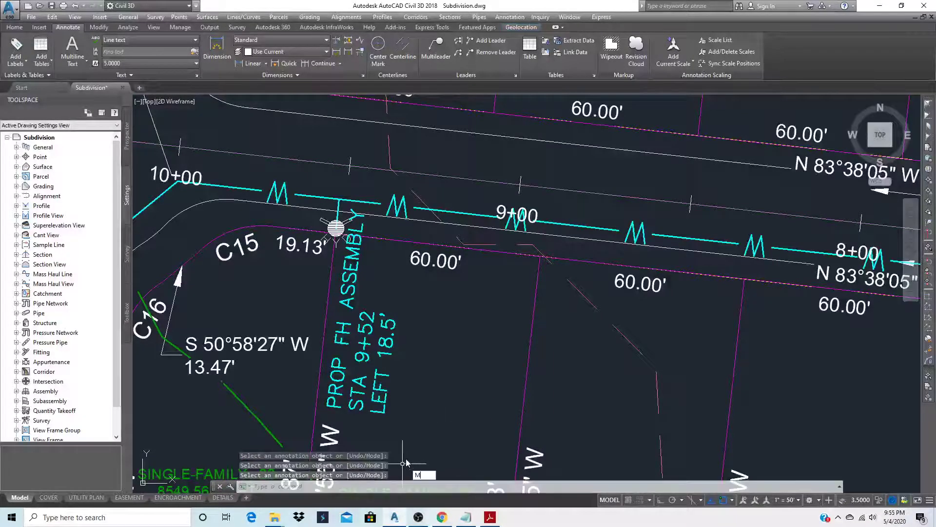
- Move the three-line hydrant note farther south into the lot, clear of the water main and the hydrant
{"action": "type", "text": "m"}
{"action": "key", "text": "space"}
{"action": "left_click", "coordinate": [412, 362]}
{"action": "left_click", "coordinate": [342, 400]}
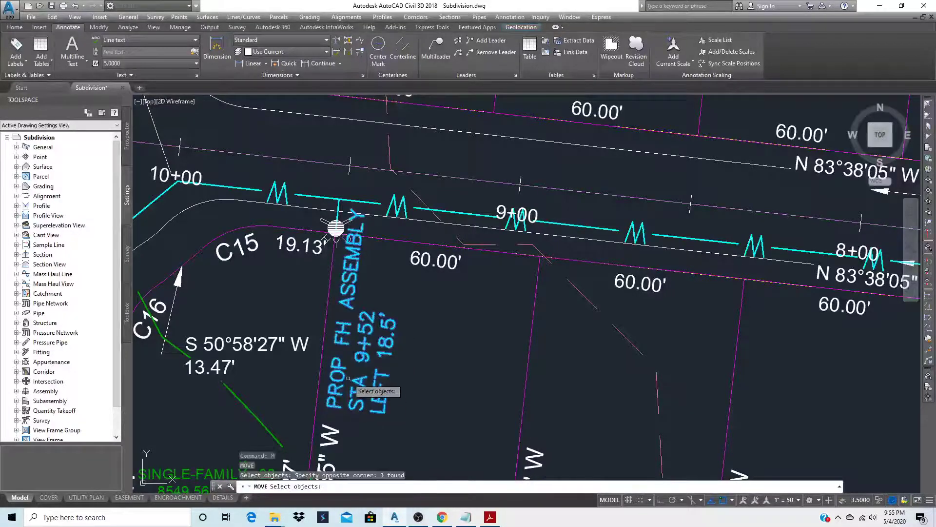
{"action": "key", "text": "space"}
{"action": "left_click", "coordinate": [349, 372]}
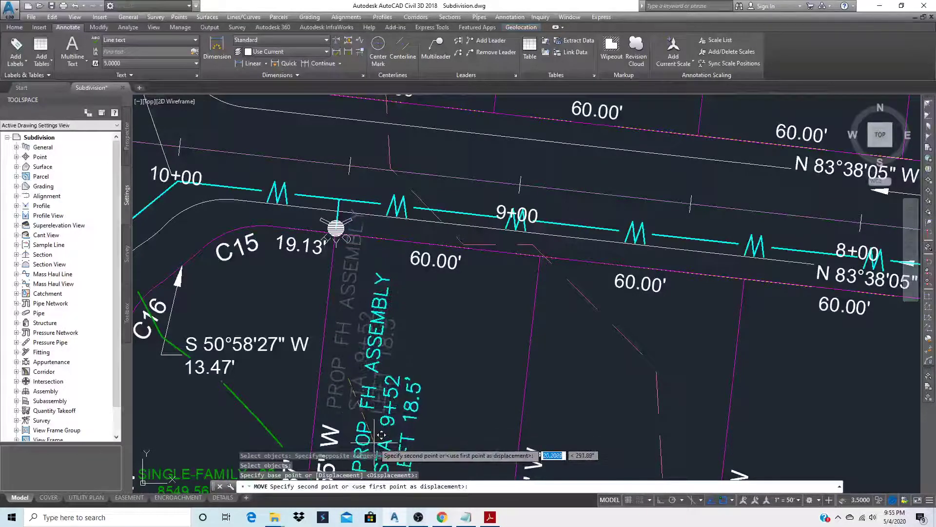
{"action": "left_click", "coordinate": [376, 435]}
- Draw a quick leader without text from the hydrant to the upper end of the PROP FH ASSEMBLY note
{"action": "type", "text": "qle"}
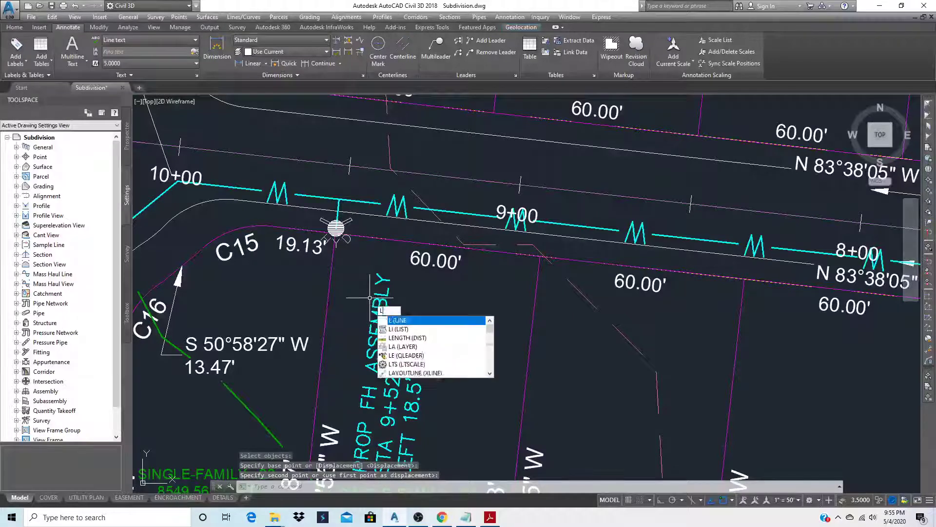
{"action": "key", "text": "Return"}
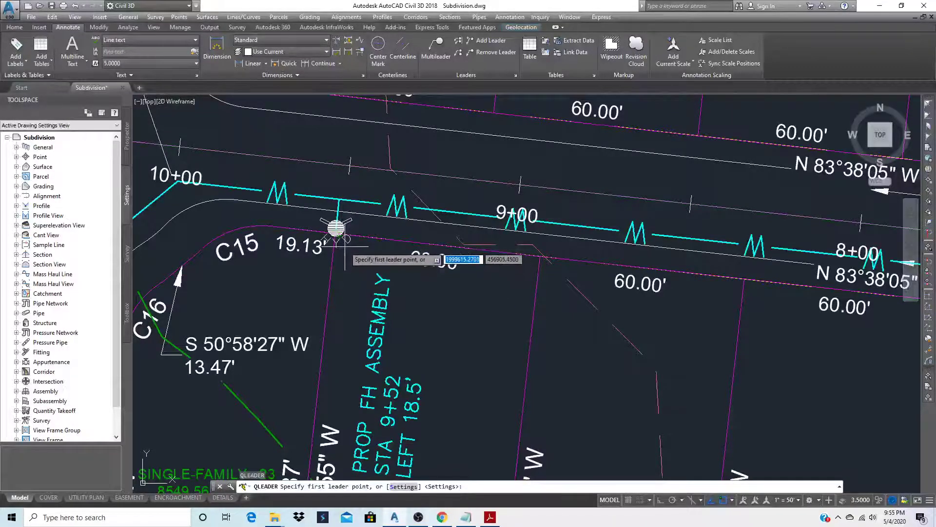
{"action": "left_click", "coordinate": [344, 248]}
{"action": "left_click", "coordinate": [375, 275]}
{"action": "key", "text": "Return"}
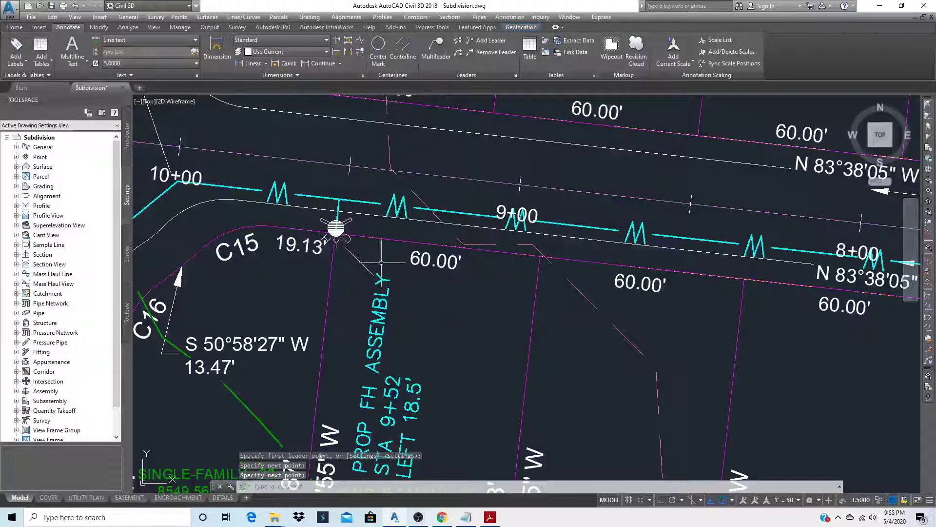
- Review the water main and its labels along the cul-de-sac branch, the south road end and Green Valley Road
{"action": "scroll", "coordinate": [382, 262], "scroll_direction": "down", "scroll_amount": 6}
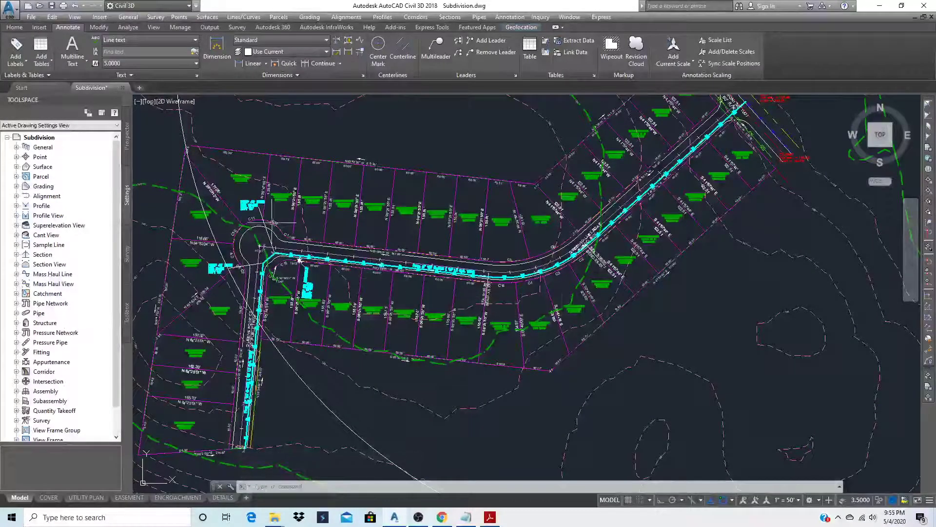
{"action": "scroll", "coordinate": [300, 261], "scroll_direction": "up", "scroll_amount": 3}
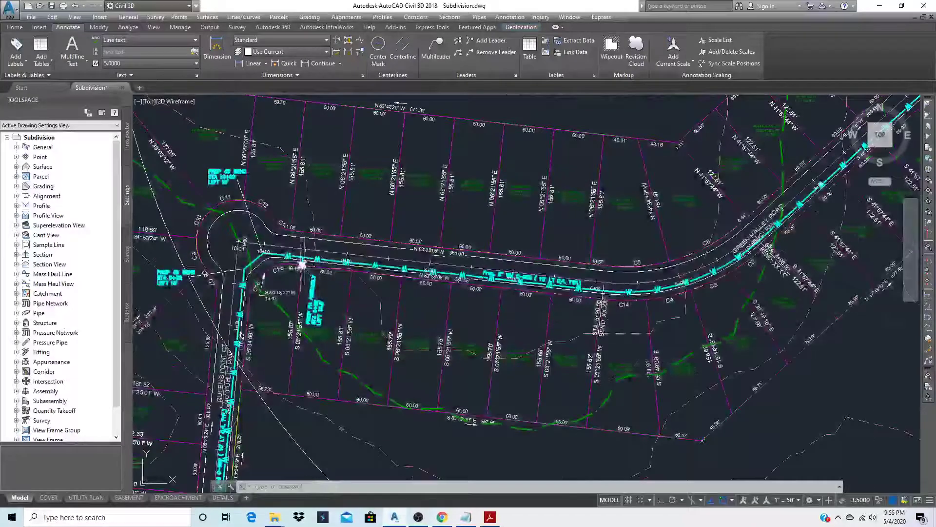
{"action": "scroll", "coordinate": [302, 264], "scroll_direction": "down", "scroll_amount": 3}
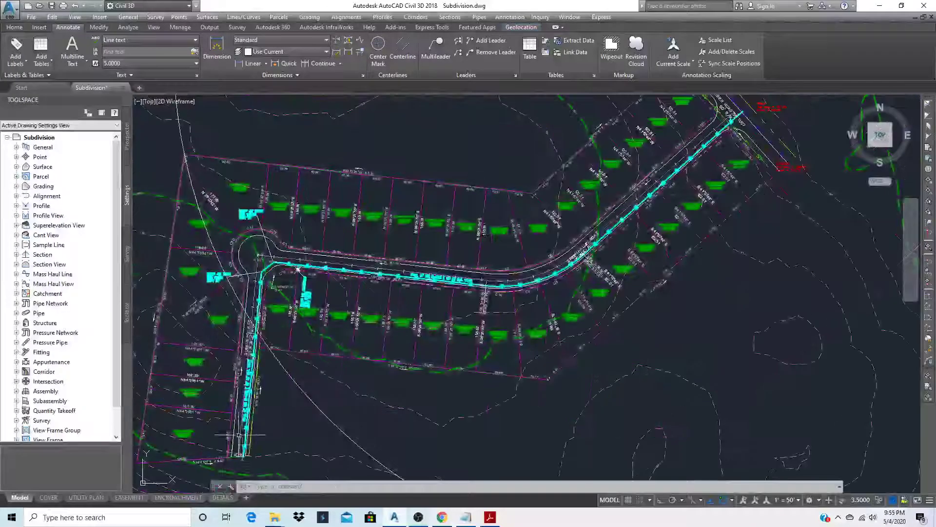
{"action": "scroll", "coordinate": [242, 456], "scroll_direction": "up", "scroll_amount": 5}
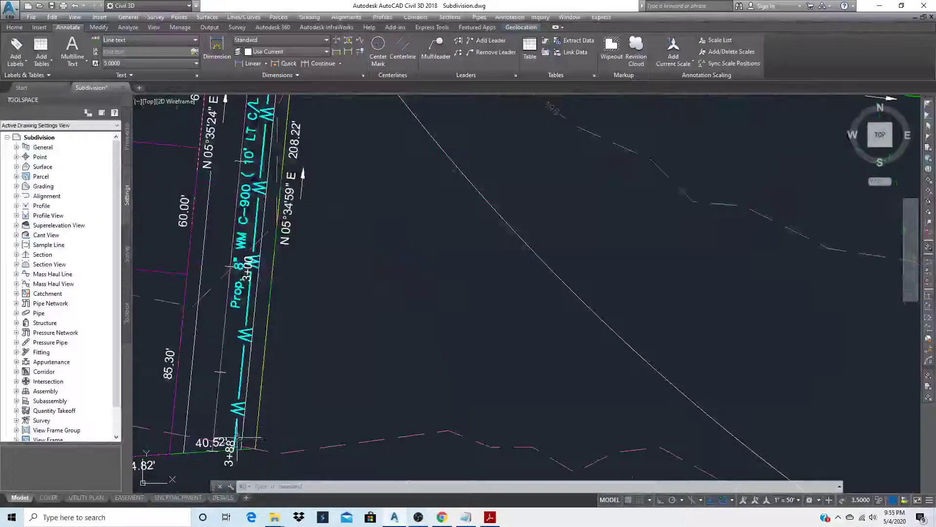
{"action": "scroll", "coordinate": [237, 442], "scroll_direction": "down", "scroll_amount": 2}
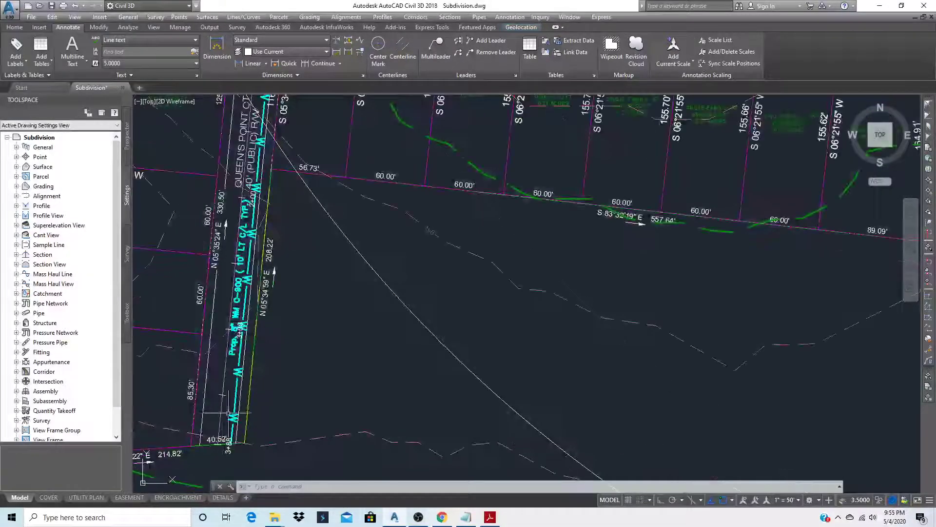
{"action": "scroll", "coordinate": [217, 396], "scroll_direction": "down", "scroll_amount": 3}
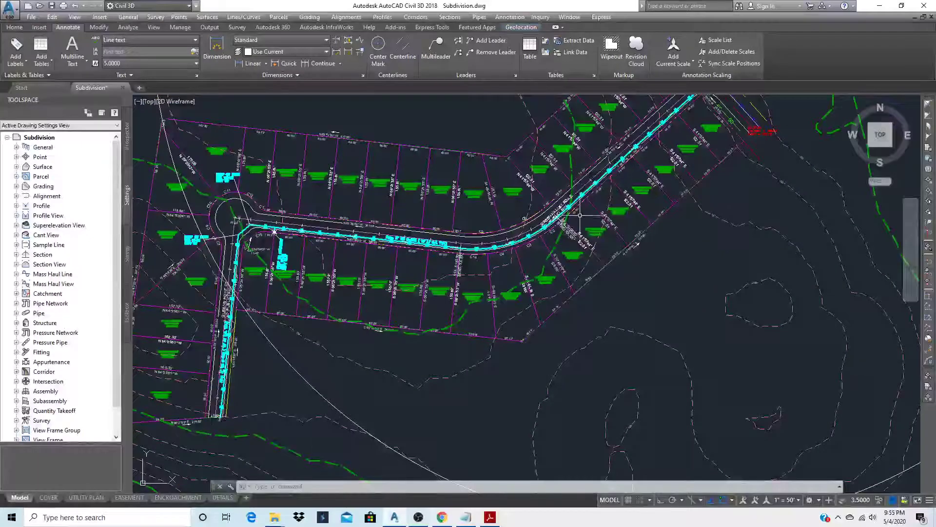
{"action": "scroll", "coordinate": [571, 196], "scroll_direction": "up", "scroll_amount": 2}
{"action": "scroll", "coordinate": [573, 196], "scroll_direction": "up", "scroll_amount": 4}
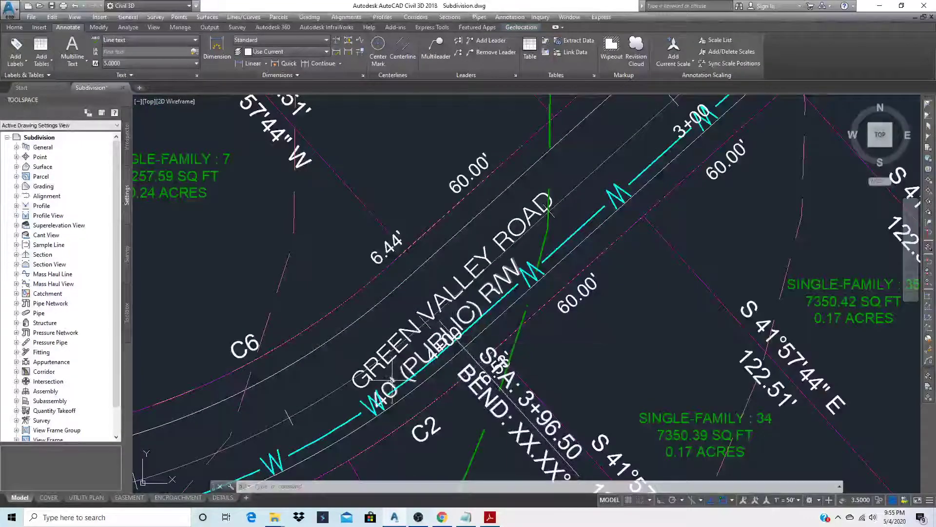
{"action": "scroll", "coordinate": [394, 380], "scroll_direction": "down", "scroll_amount": 2}
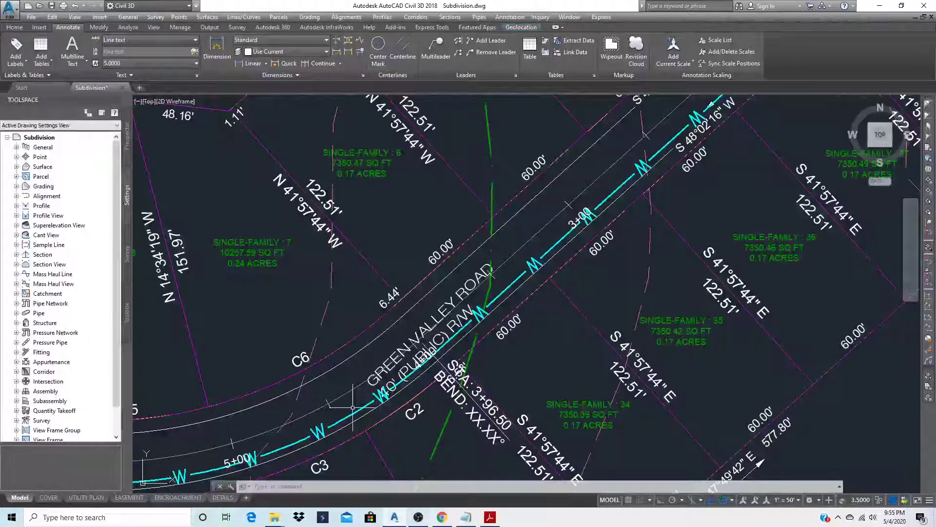
{"action": "scroll", "coordinate": [336, 415], "scroll_direction": "down", "scroll_amount": 3}
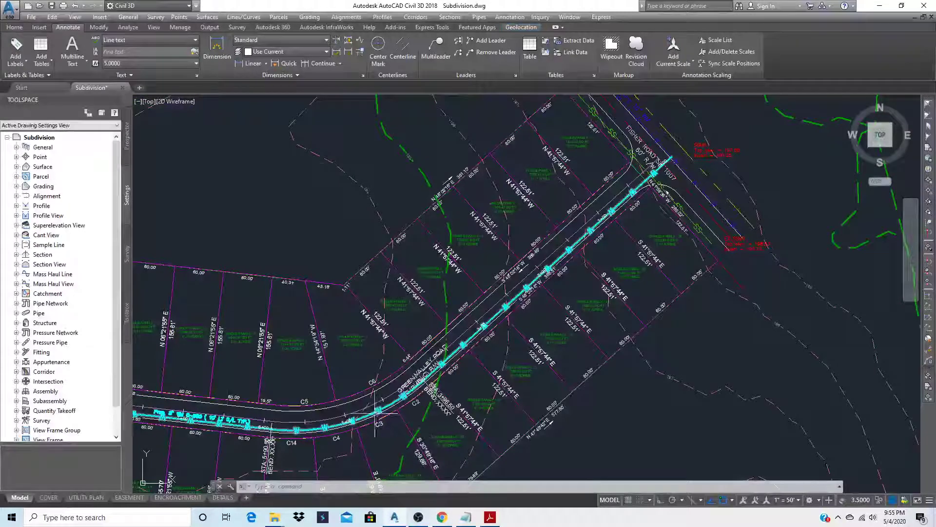
{"action": "scroll", "coordinate": [416, 332], "scroll_direction": "down", "scroll_amount": 2}
{"action": "scroll", "coordinate": [416, 333], "scroll_direction": "down", "scroll_amount": 3}
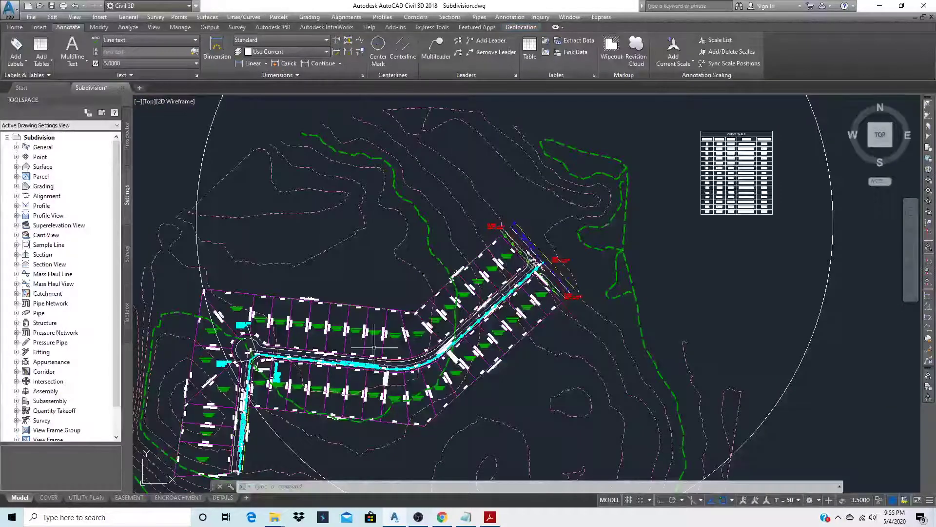
- Erase the large circle surrounding the subdivision and save the drawing
{"action": "type", "text": "e"}
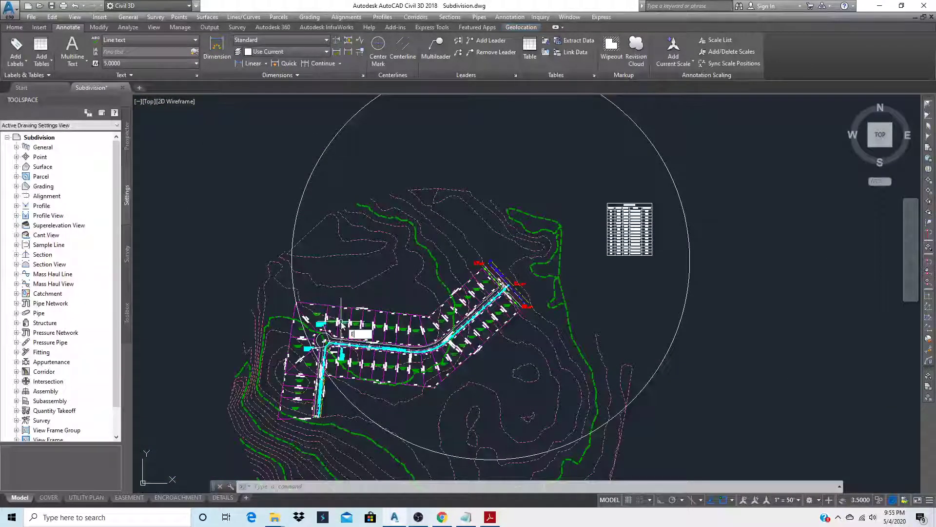
{"action": "key", "text": "Return"}
{"action": "left_click", "coordinate": [300, 200]}
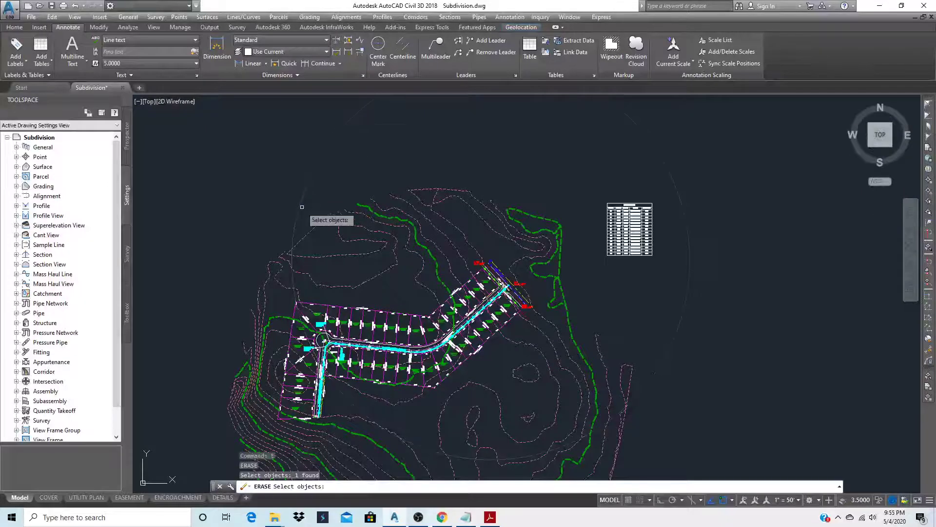
{"action": "key", "text": "Return"}
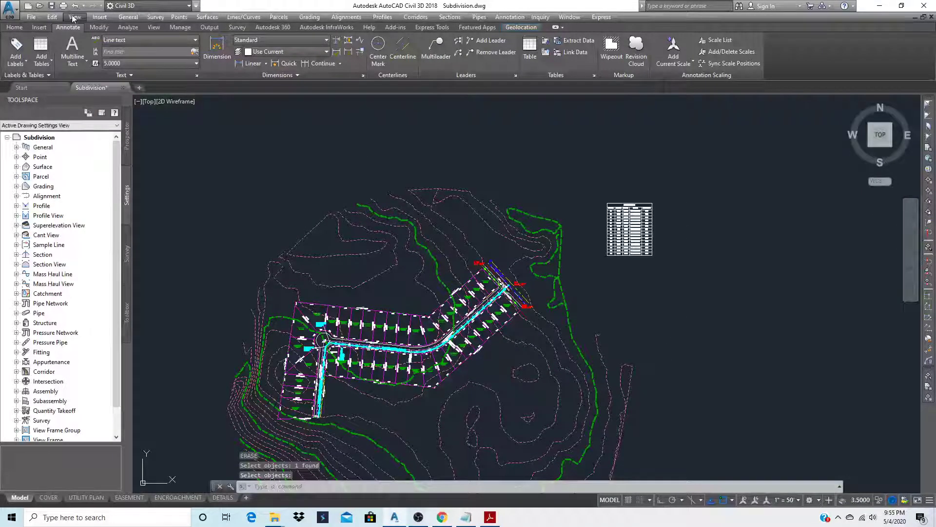
{"action": "left_click", "coordinate": [54, 8]}
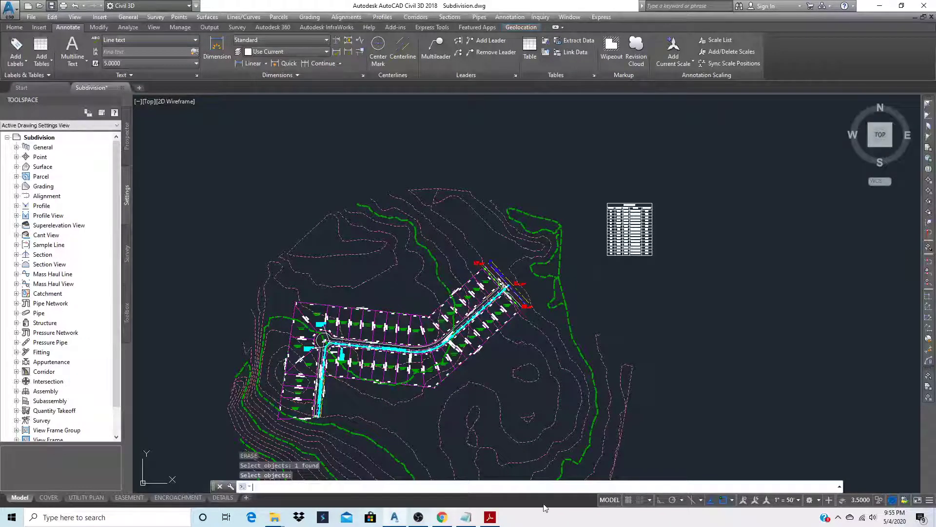
{"action": "left_click", "coordinate": [423, 521]}
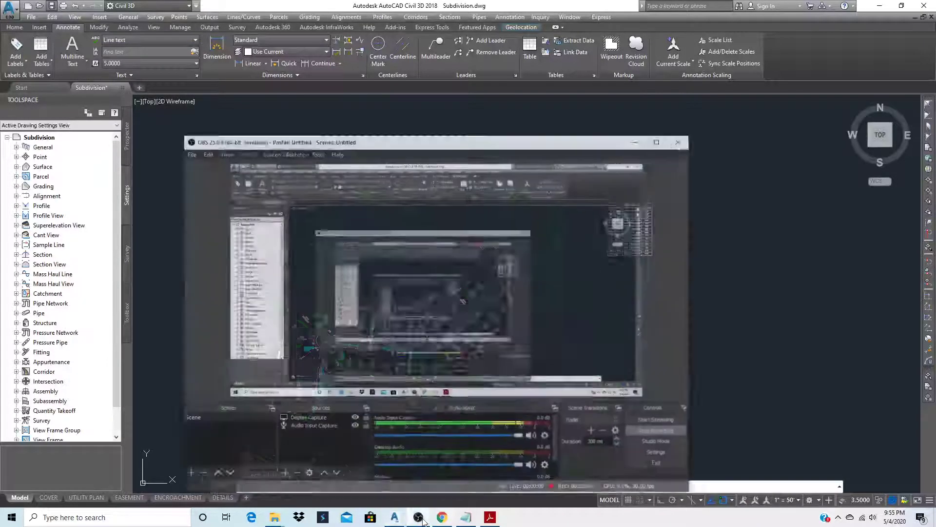